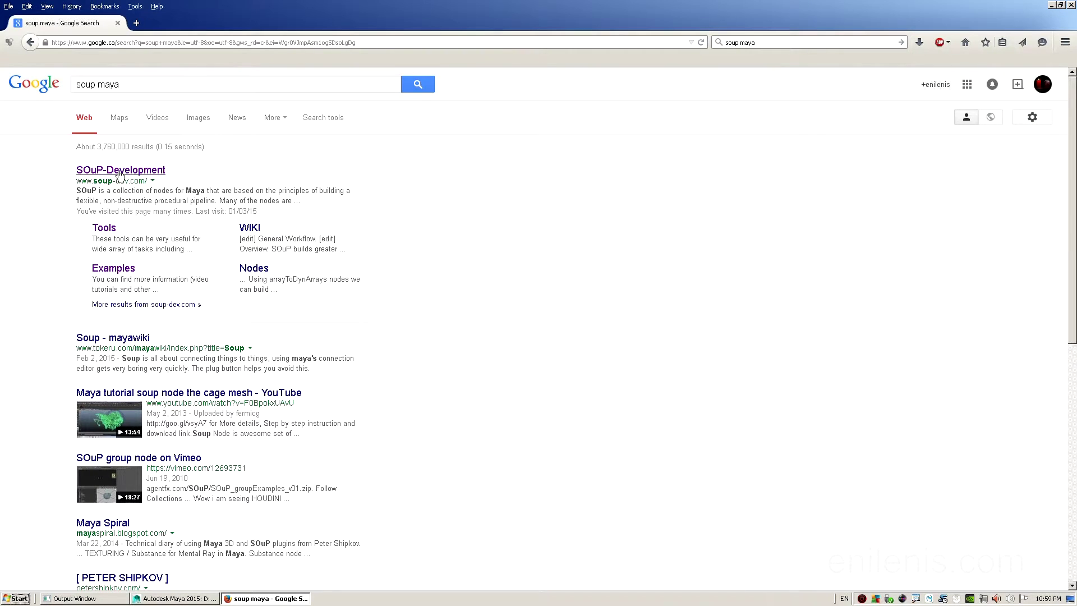
Step: On the SOuP-Development site, browse the fourth examples page, then go to the Tools downloads page
left_click(108, 177)
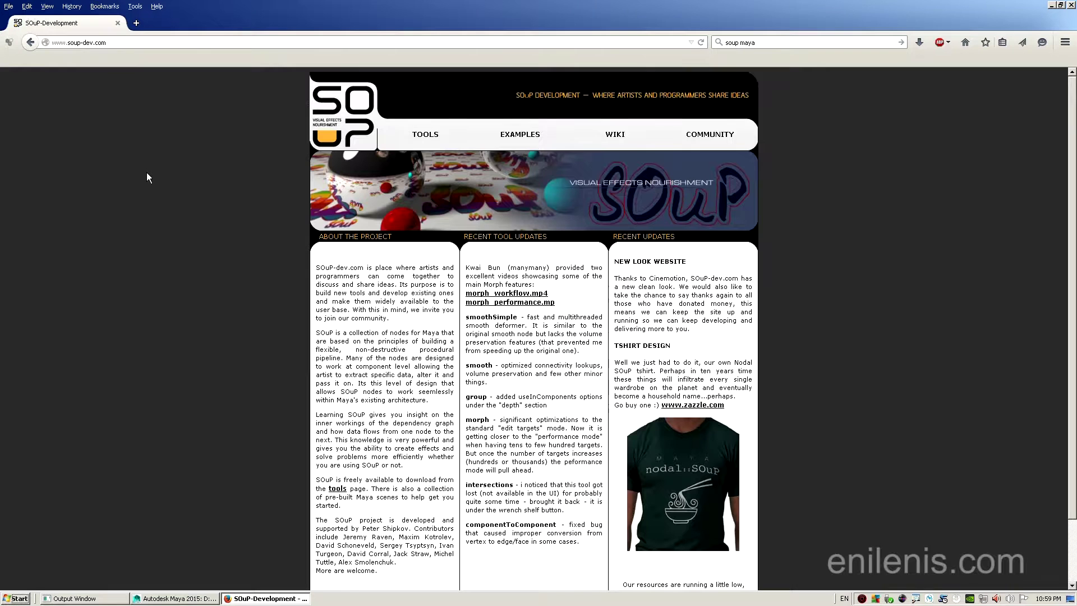
left_click(514, 141)
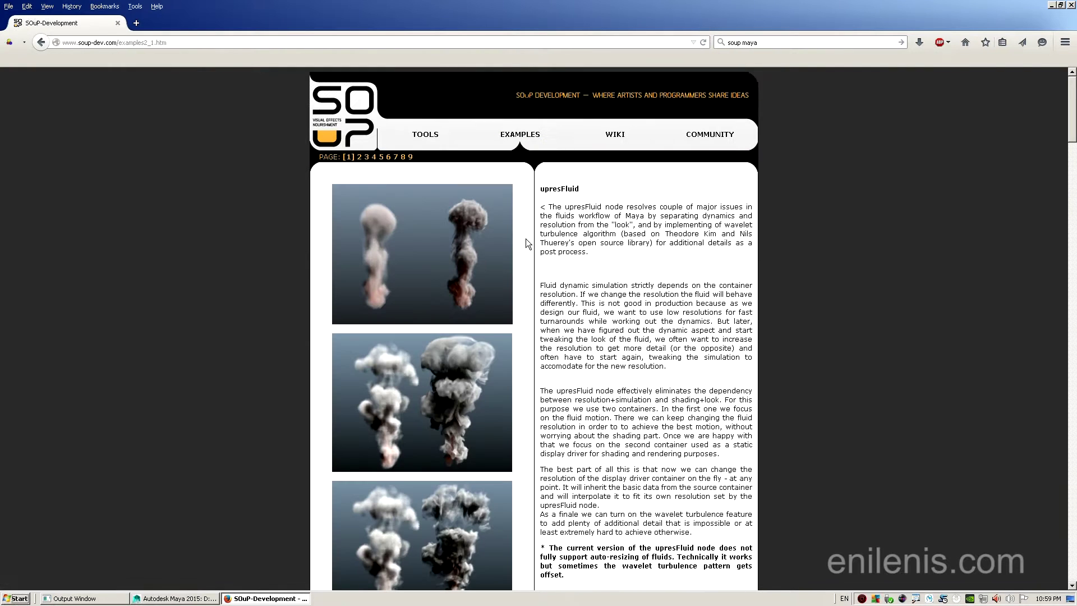
left_click(374, 158)
scroll(1075, 216, "down", 1)
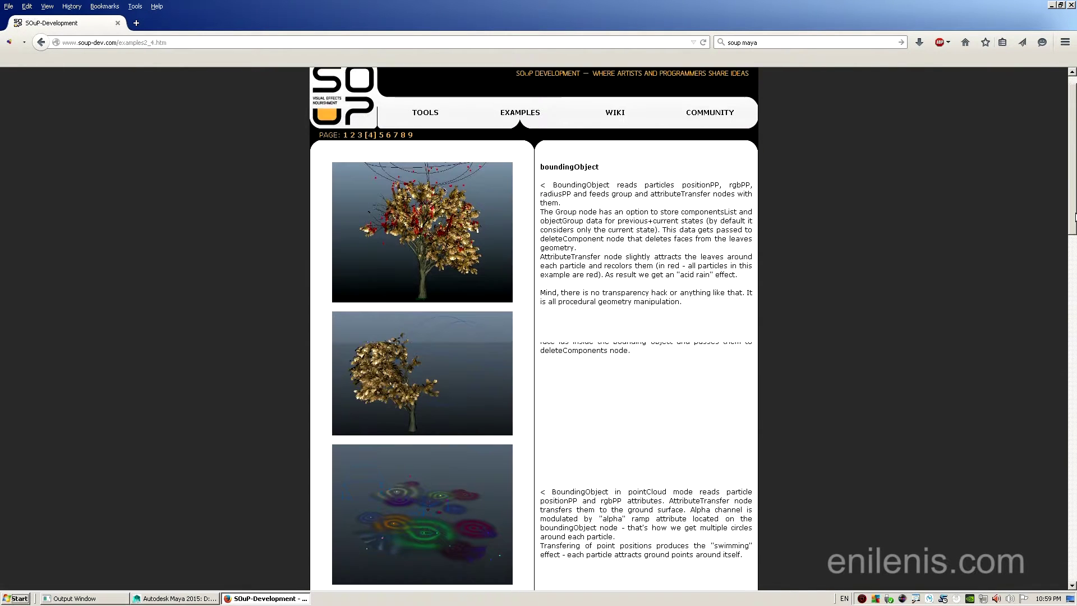
scroll(666, 341, "down", 2)
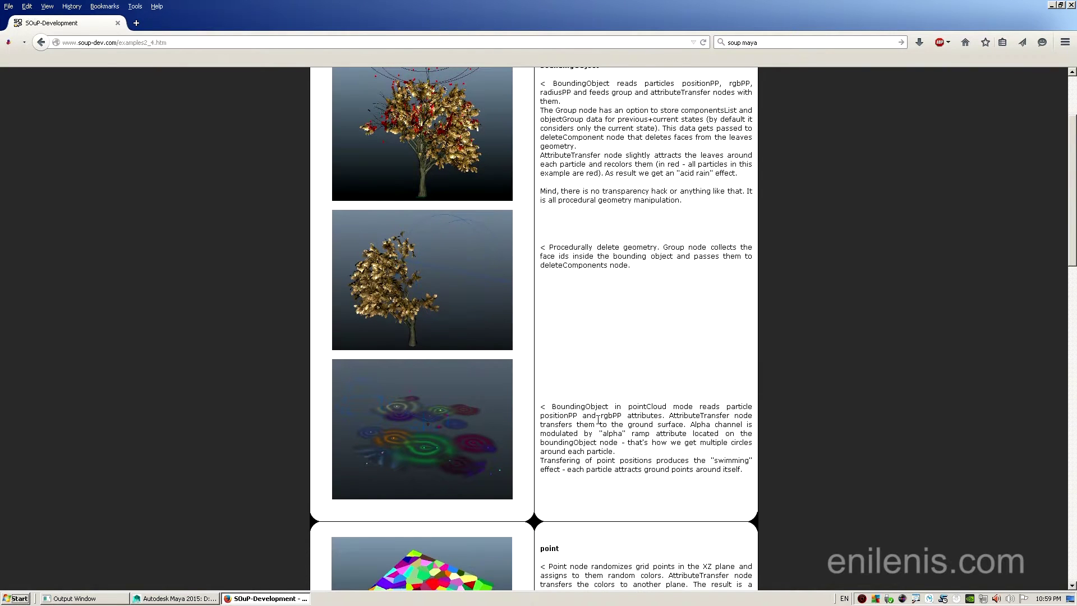
scroll(599, 415, "up", 3)
left_click(338, 116)
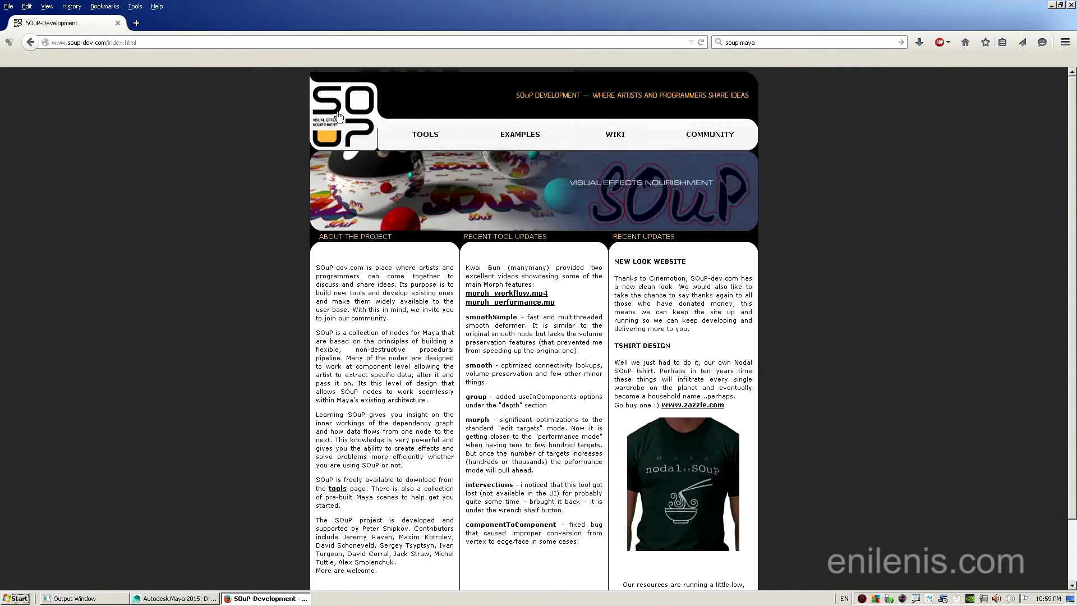
left_click(428, 137)
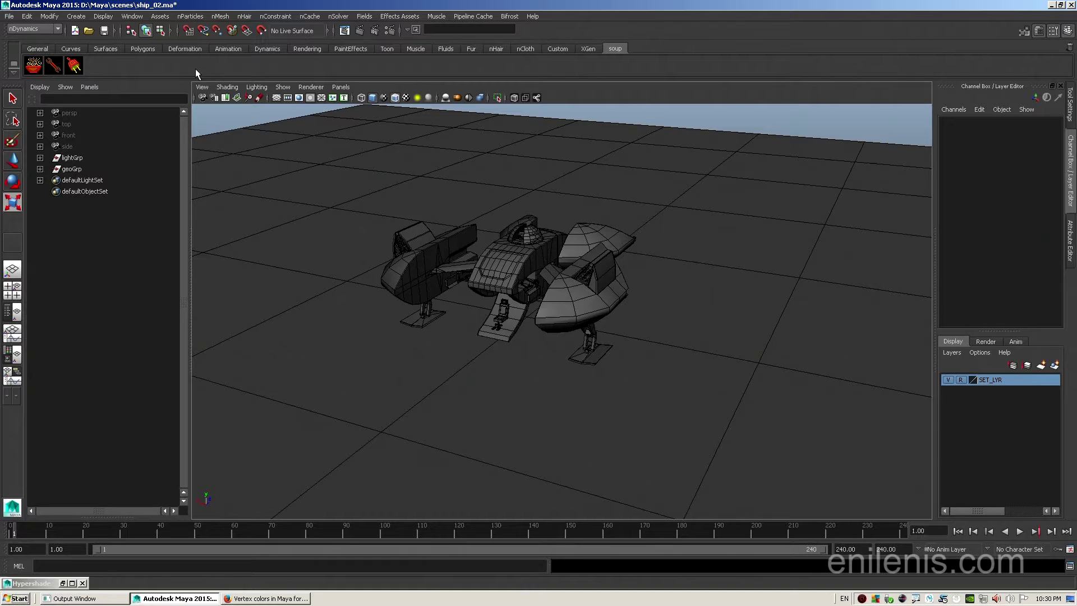
Step: Confirm SOuP.mll is loaded in the Plug-in Manager, then create a remapArray node from the soup shelf
left_click(132, 17)
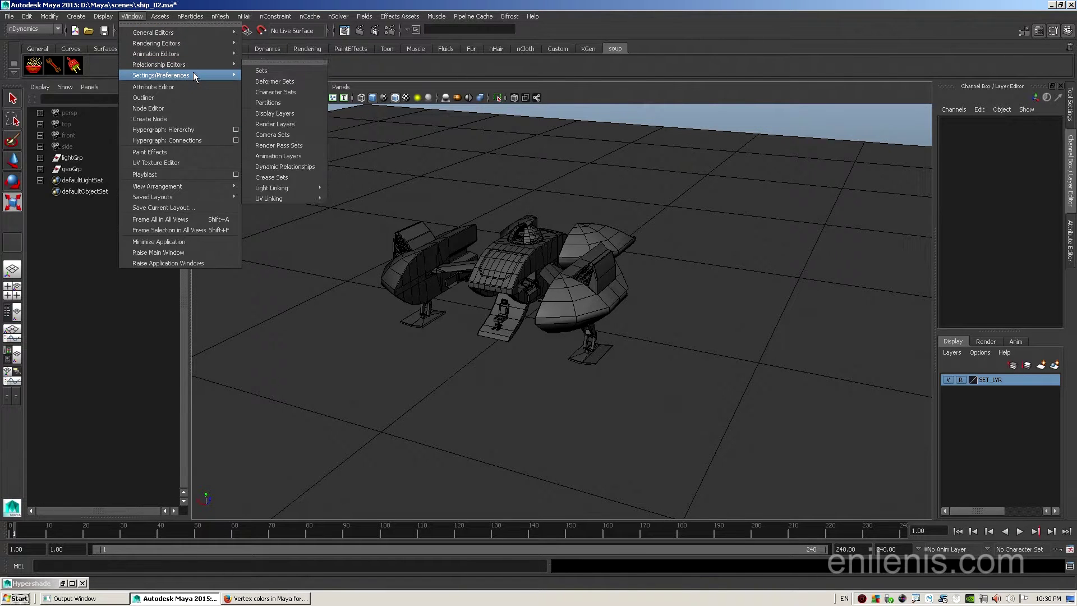
mouse_move(230, 75)
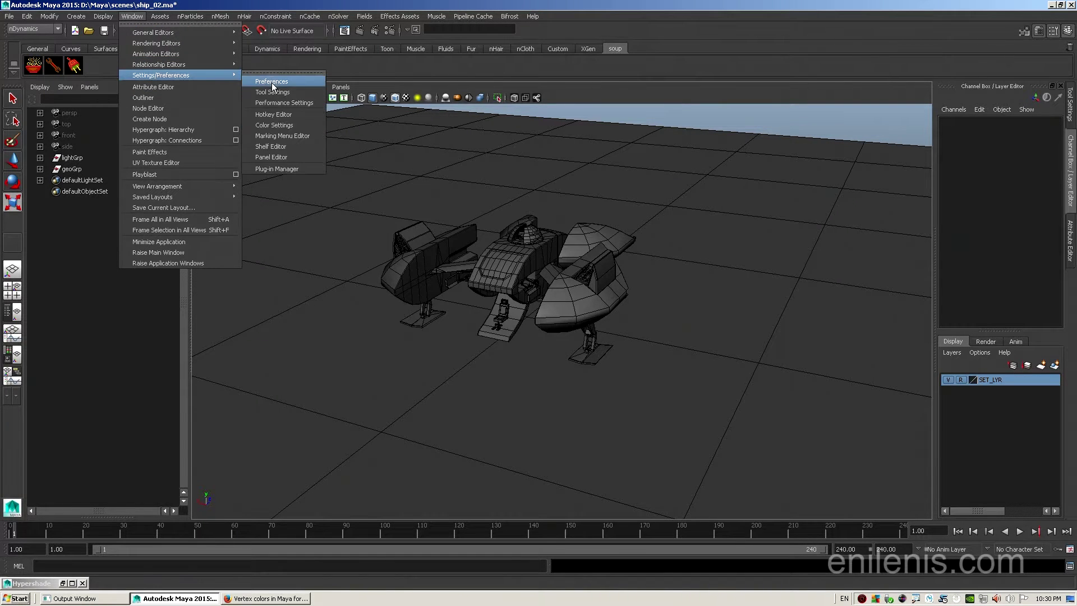
left_click(296, 169)
scroll(456, 303, "down", 1)
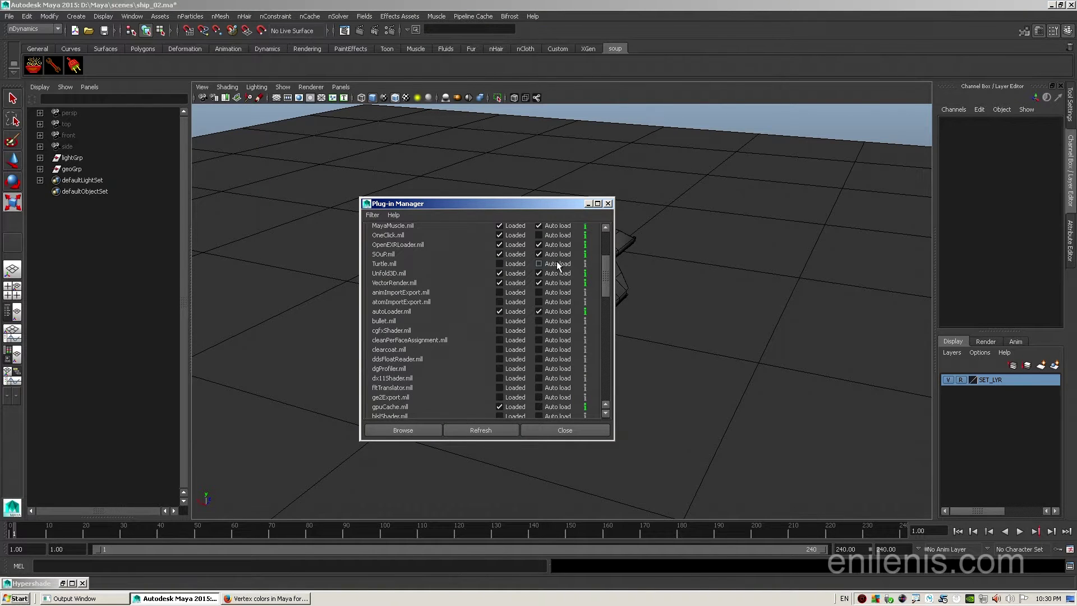
left_click(565, 429)
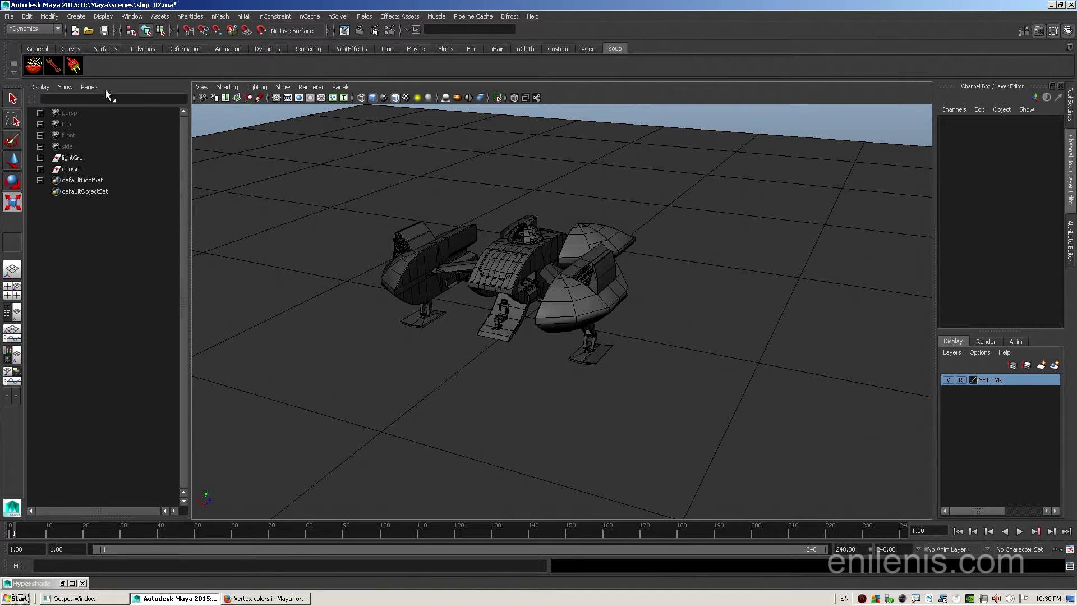
left_click(33, 65)
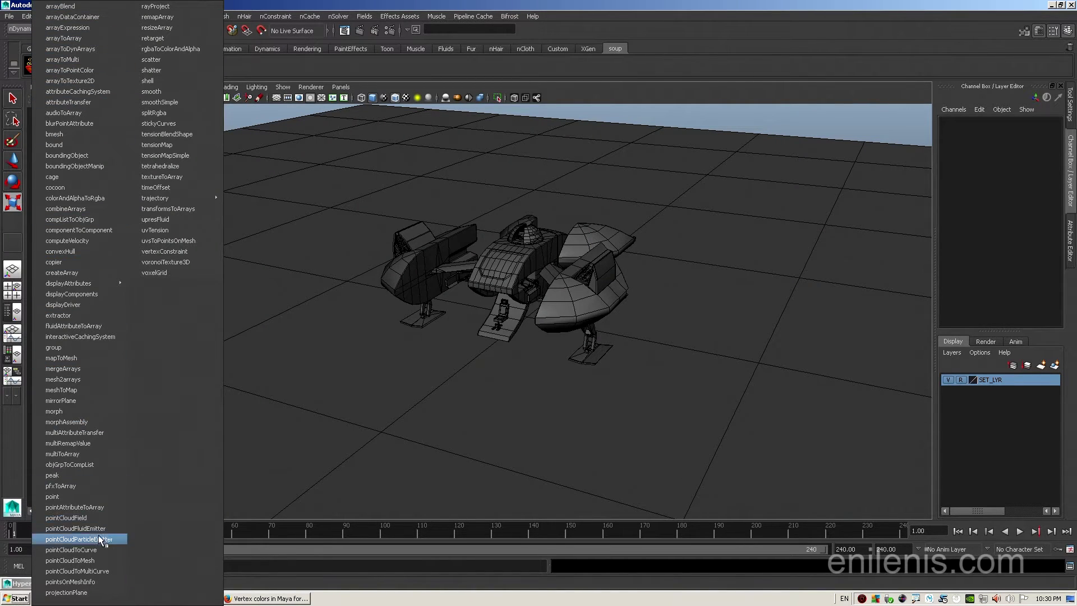
left_click(187, 17)
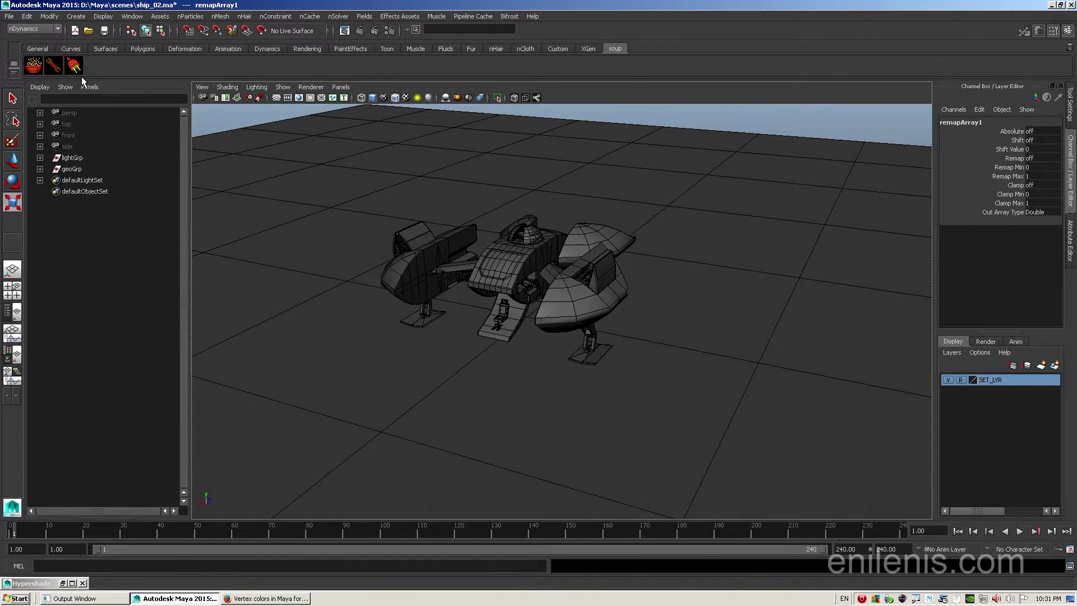
Step: Create a polygon cube scaled to enclose the ship and turn on X-Ray shading
left_click(76, 16)
mouse_move(96, 42)
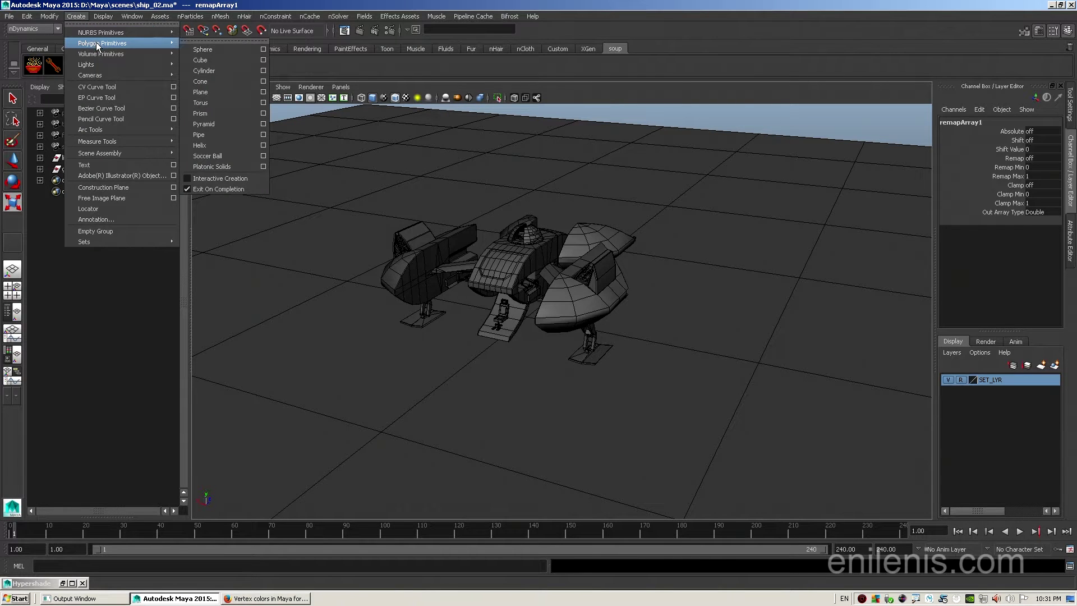
left_click(200, 60)
mouse_move(505, 292)
left_mouse_down("alt")
mouse_move(549, 332)
mouse_move(753, 312)
mouse_move(629, 315)
mouse_move(635, 293)
mouse_move(634, 305)
left_mouse_up("alt")
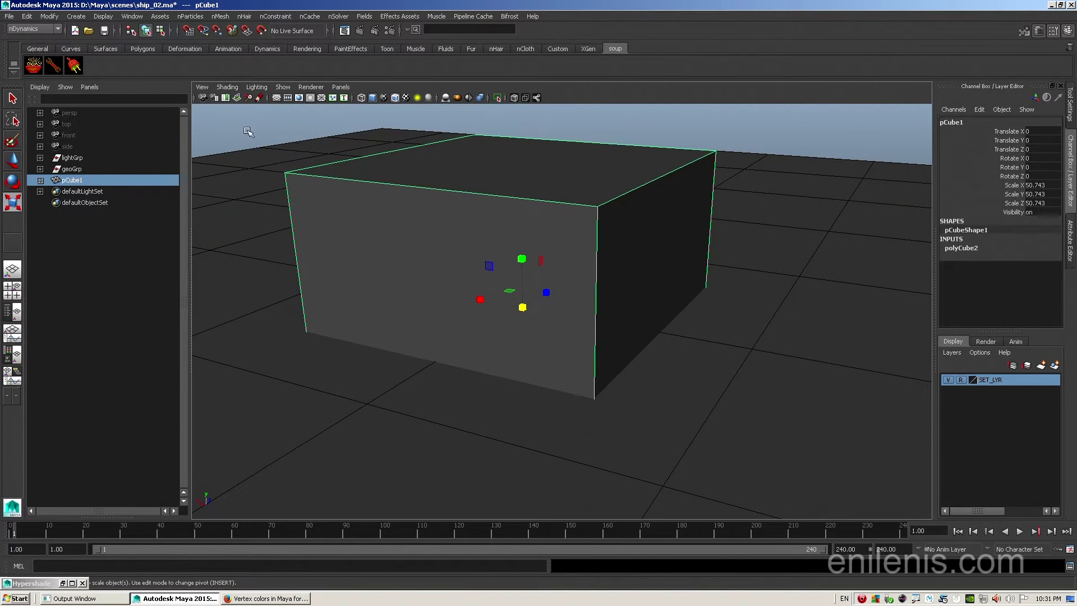
left_click(229, 90)
left_click(267, 204)
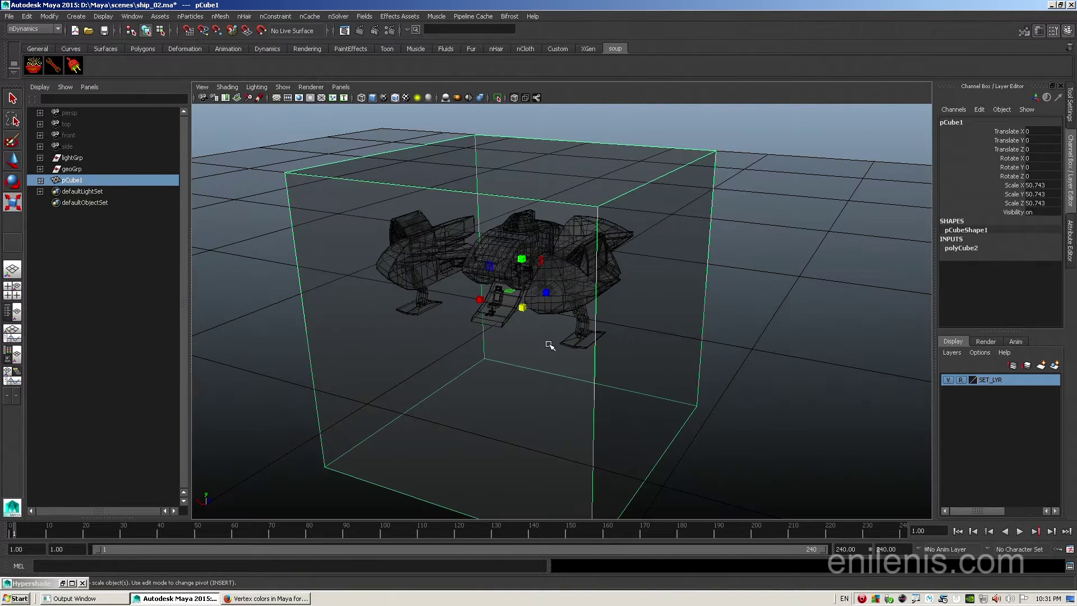
Step: Set the cube's subdivisions to 2 in each direction
left_click_drag(550, 344, 582, 334, "alt")
left_click(970, 250)
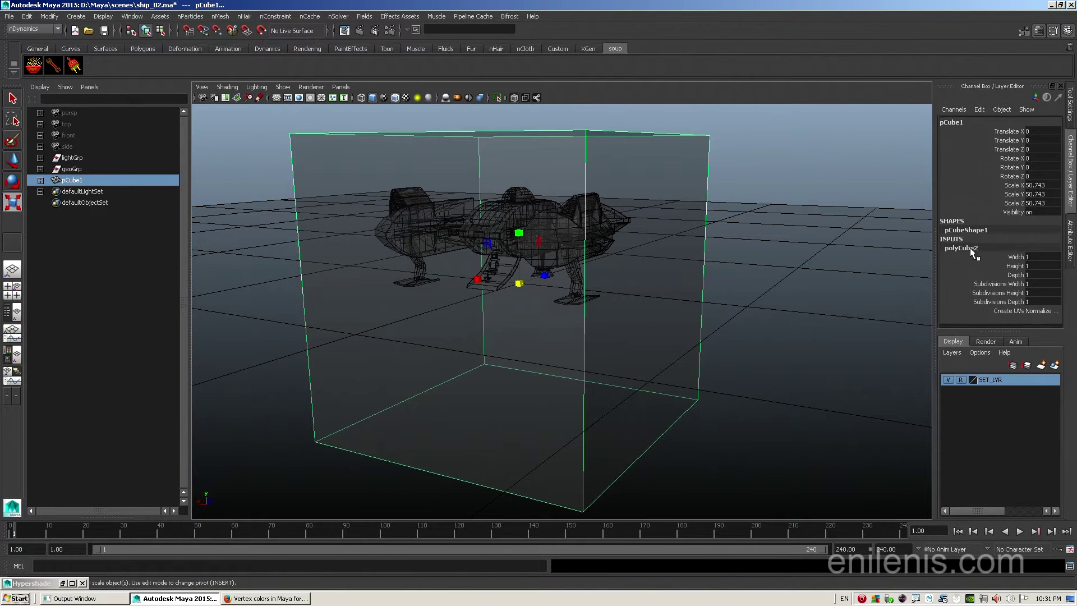
type("2")
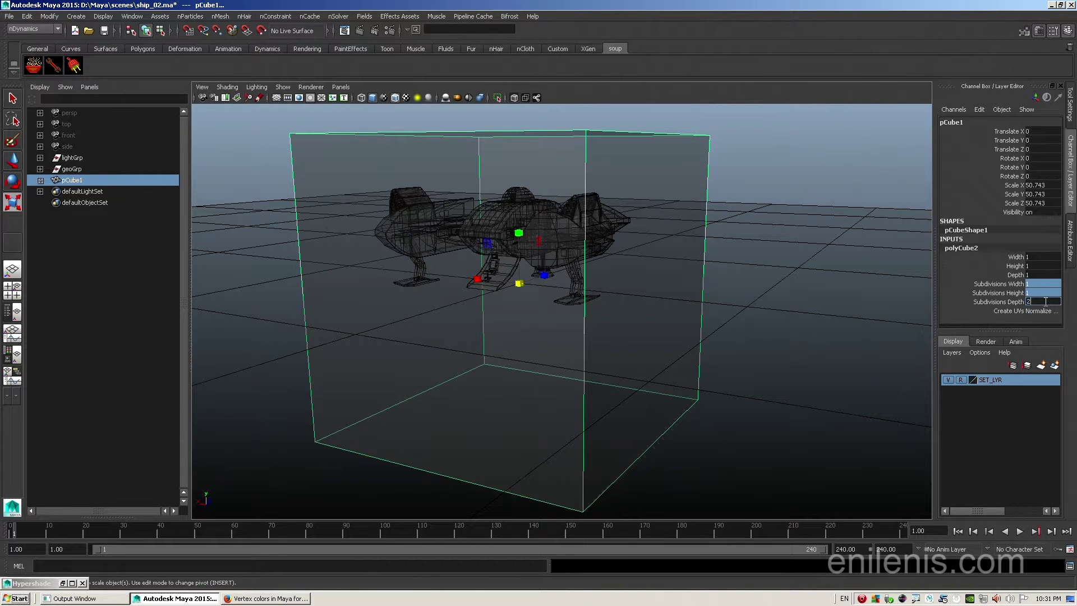
key("Tab")
Step: Select and delete the cube's bottom faces, then return to object selection
left_click_drag(797, 303, 598, 339, "alt")
right_click_drag(599, 339, 776, 348)
left_click_drag(776, 348, 313, 435)
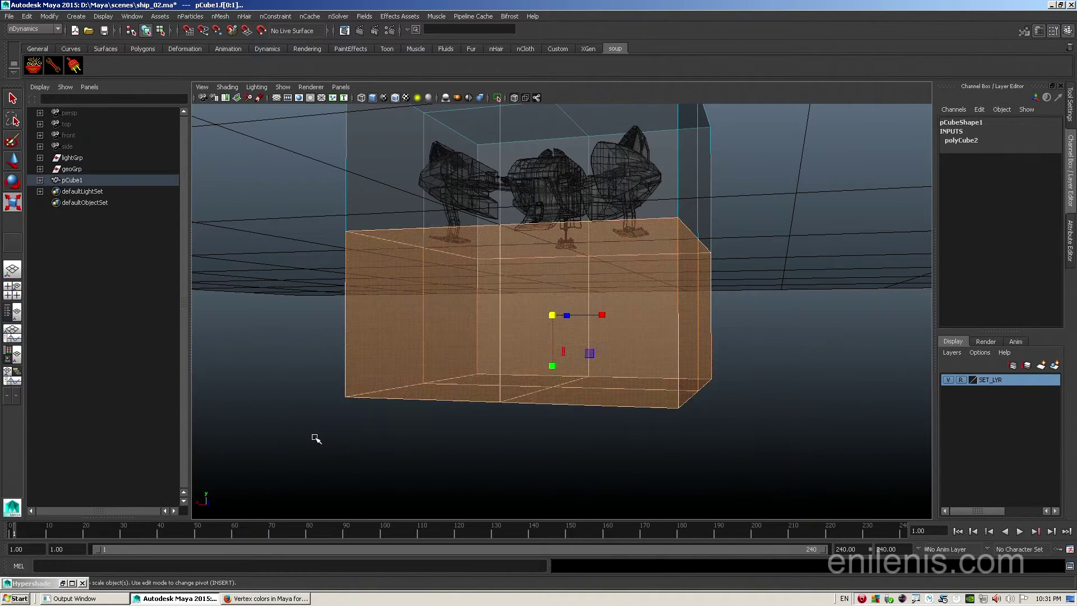
key("Delete")
mouse_move(659, 296)
left_mouse_down("alt")
mouse_move(640, 330)
mouse_move(661, 318)
mouse_move(646, 308)
left_mouse_up("alt")
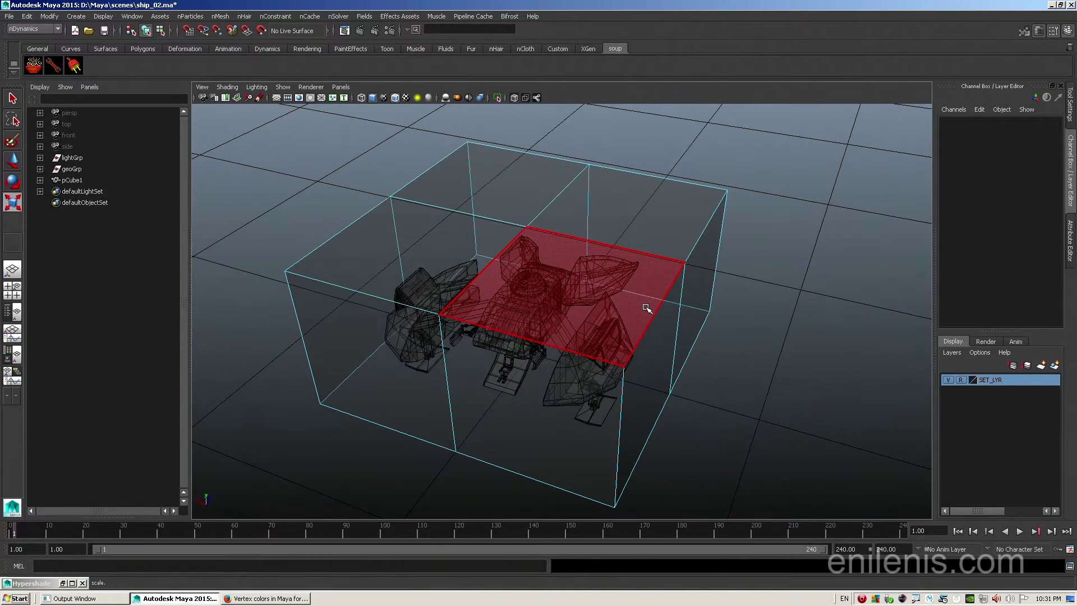
key("F8")
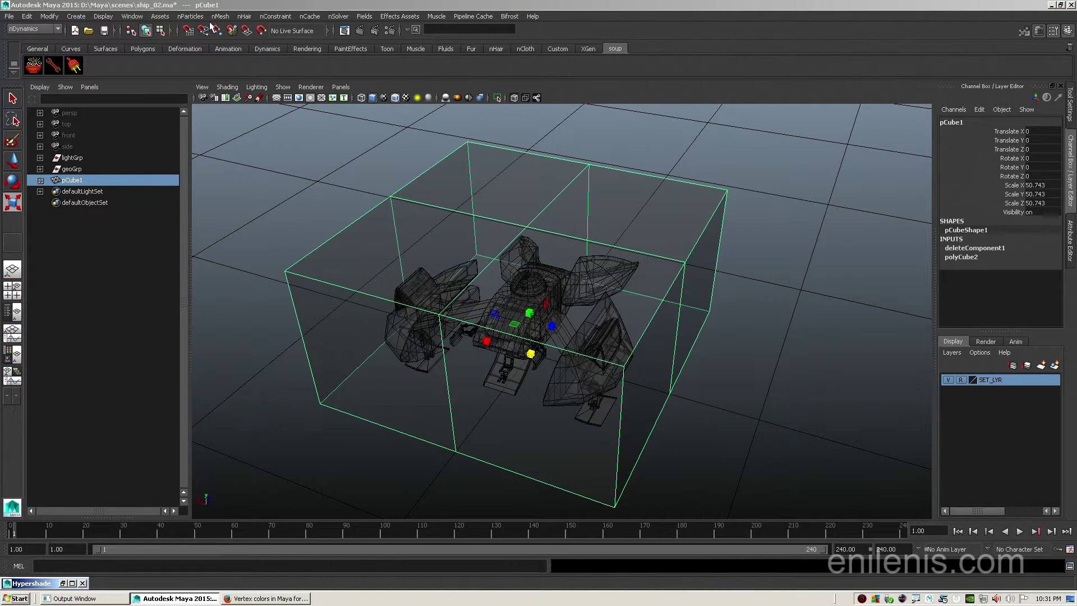
Step: Apply Mesh > Smooth to the open box from the Polygons menu set with Divisions set to 4
left_click(49, 29)
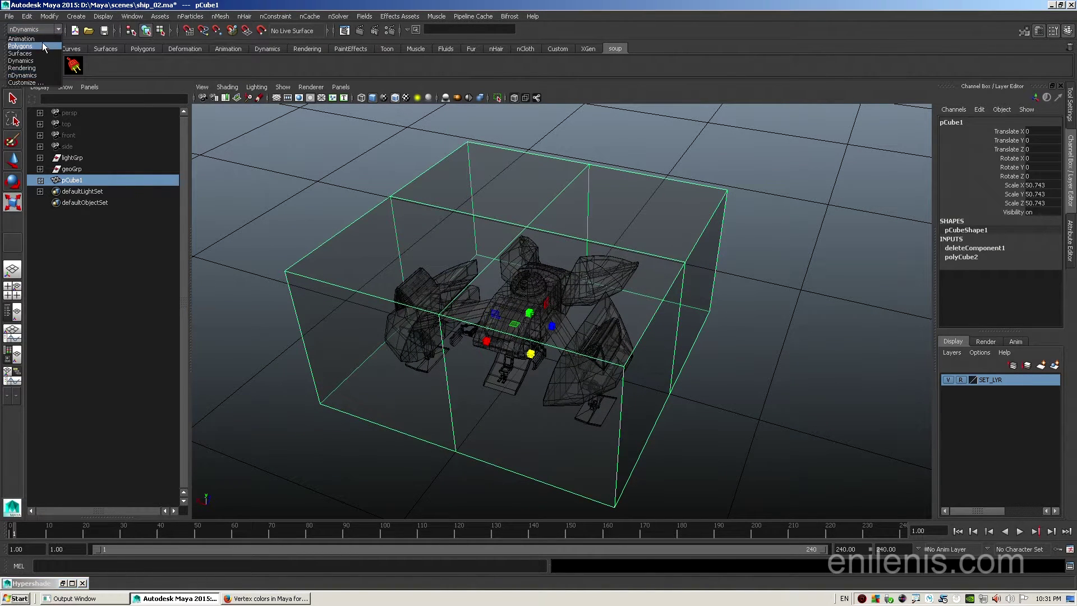
left_click(42, 45)
left_click(209, 16)
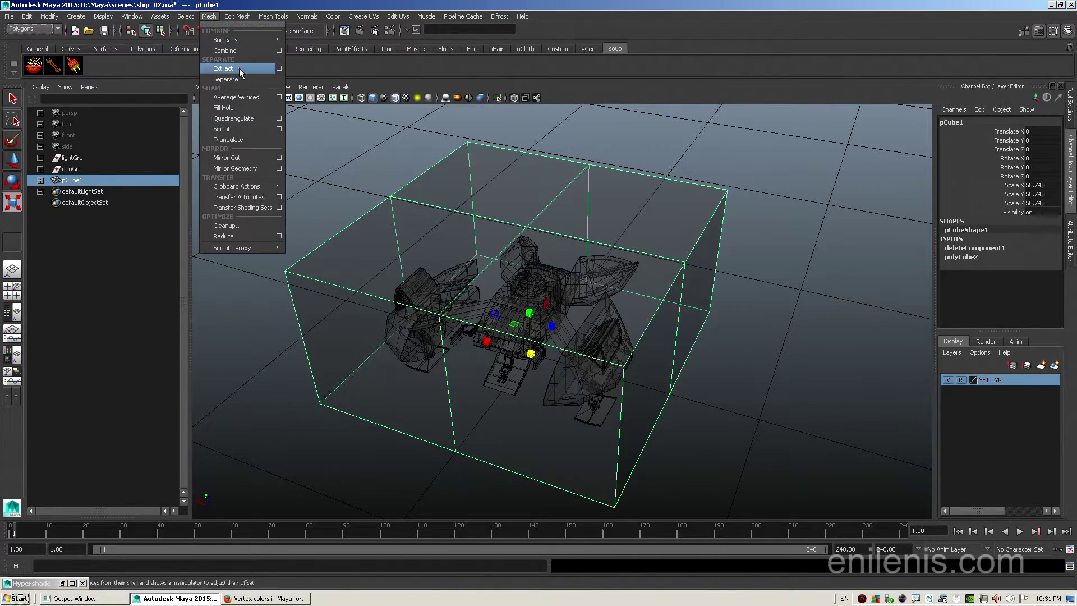
left_click(251, 129)
mouse_move(625, 313)
left_mouse_down("alt")
mouse_move(598, 301)
mouse_move(609, 283)
mouse_move(626, 297)
left_mouse_up("alt")
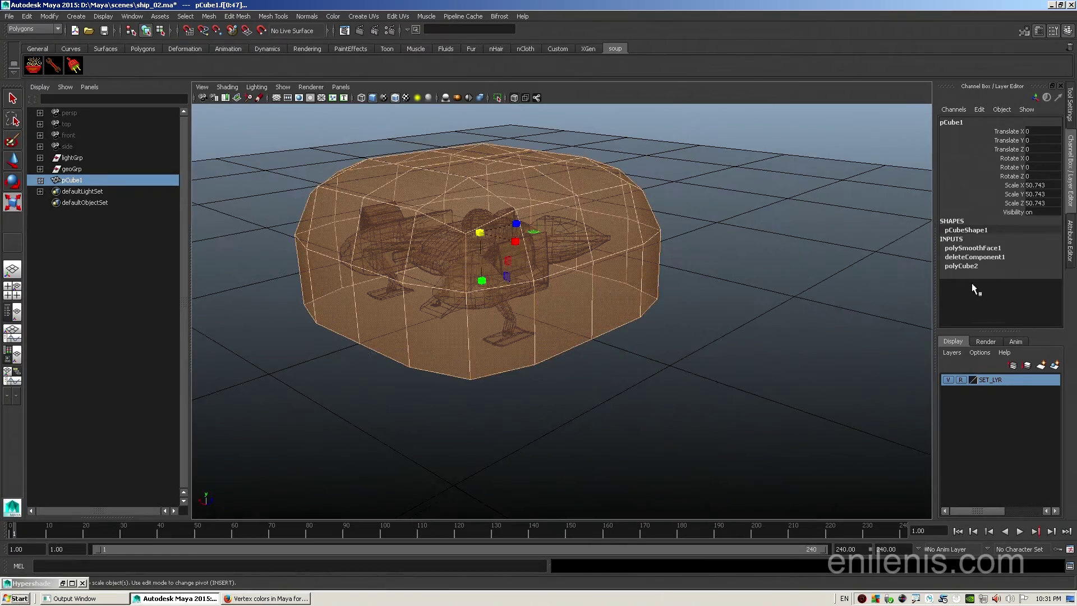
left_click(992, 248)
double_click(1033, 275)
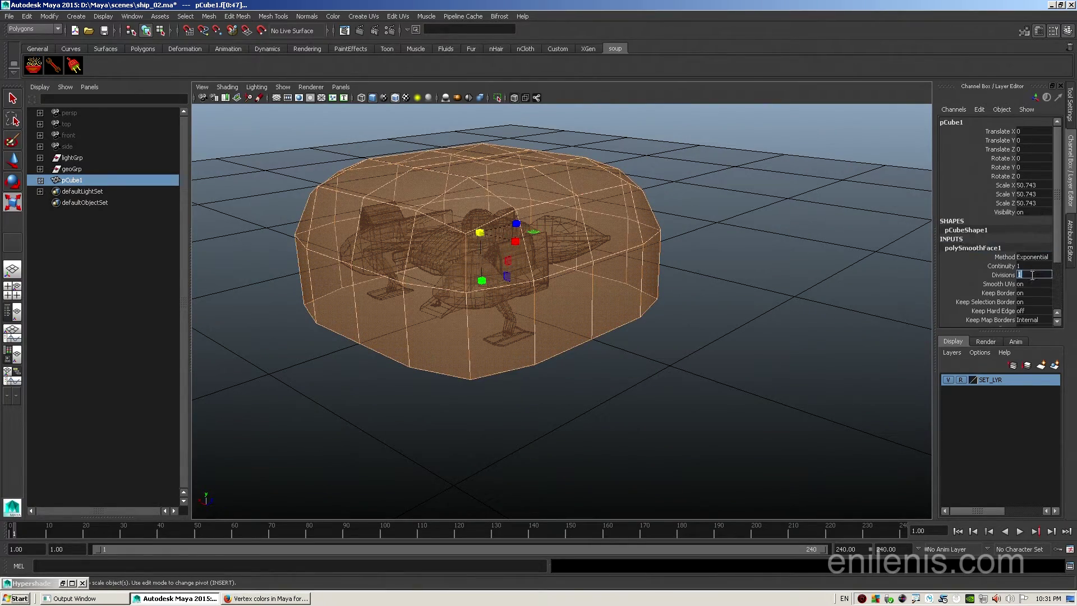
type("4")
key("Tab")
left_click_drag(916, 278, 786, 332, "alt")
key("ctrl+z")
Step: Delete the dome's construction history
left_click(832, 331)
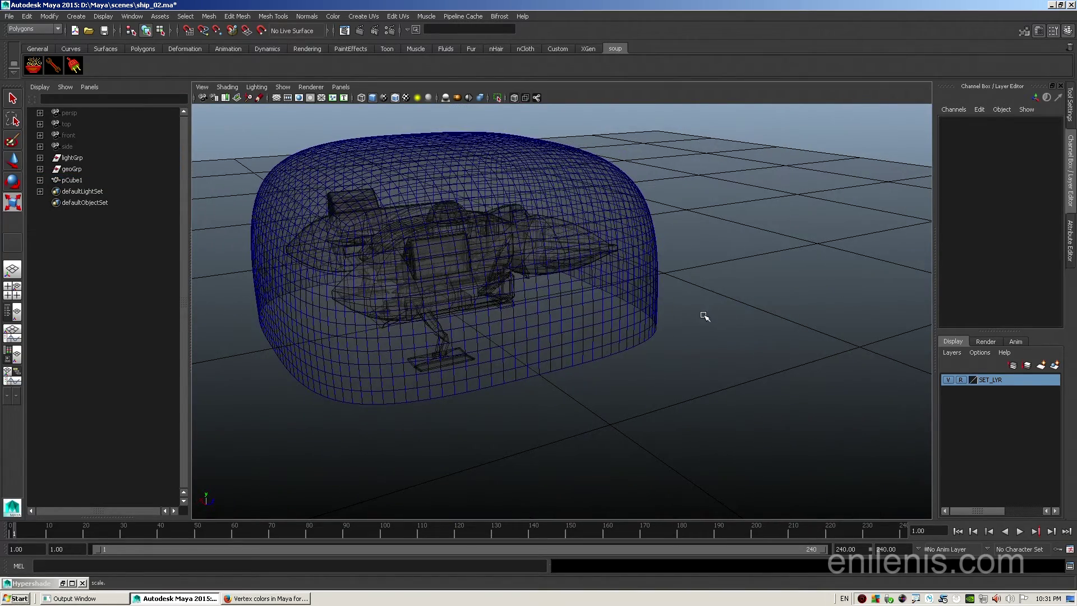
key("F9")
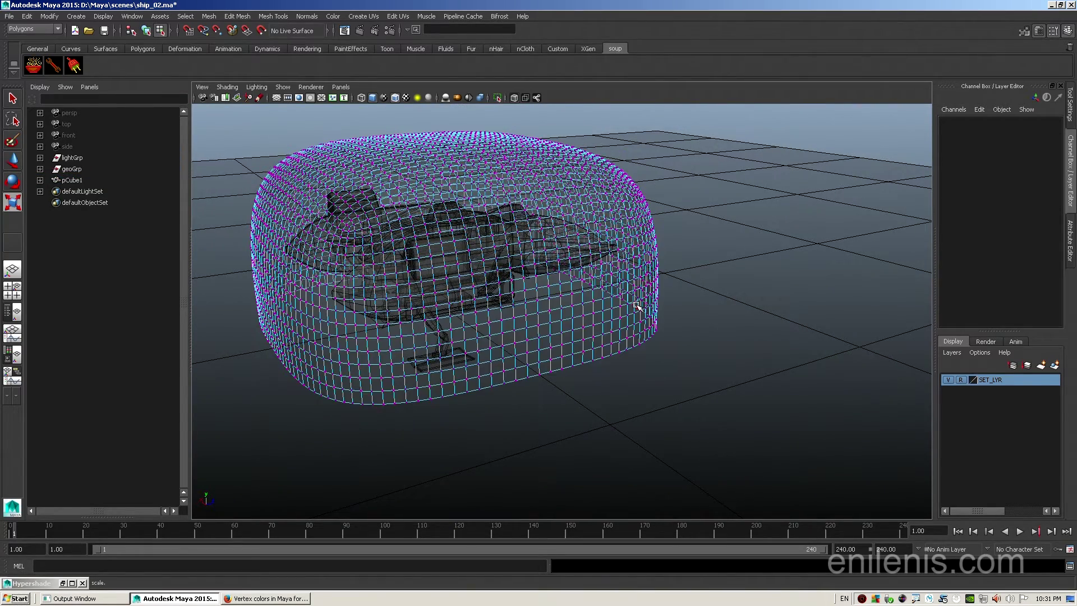
key("F8")
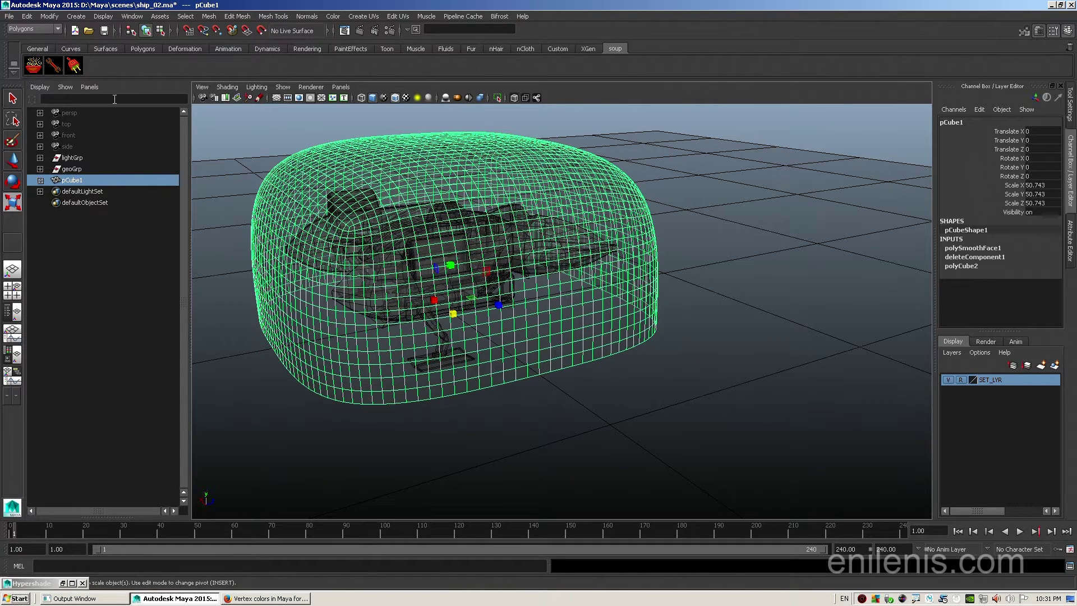
left_click(26, 17)
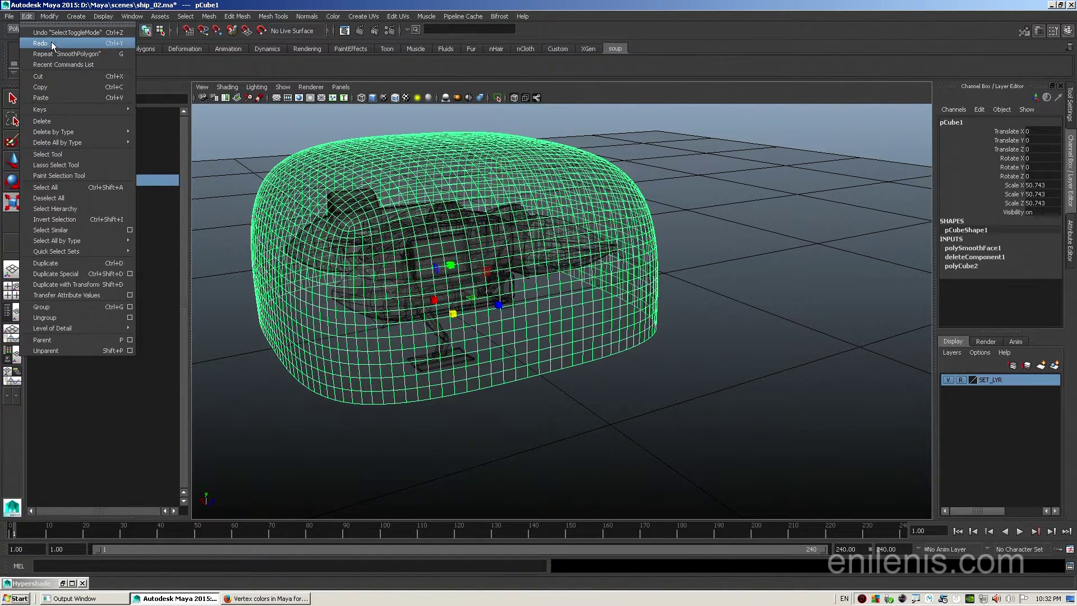
mouse_move(124, 142)
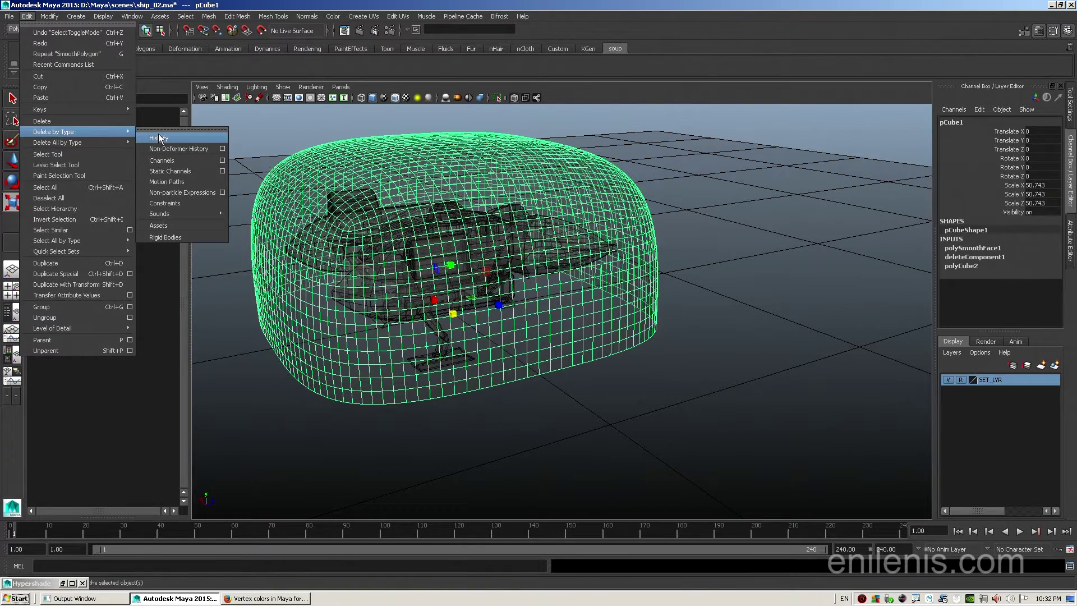
left_click(160, 148)
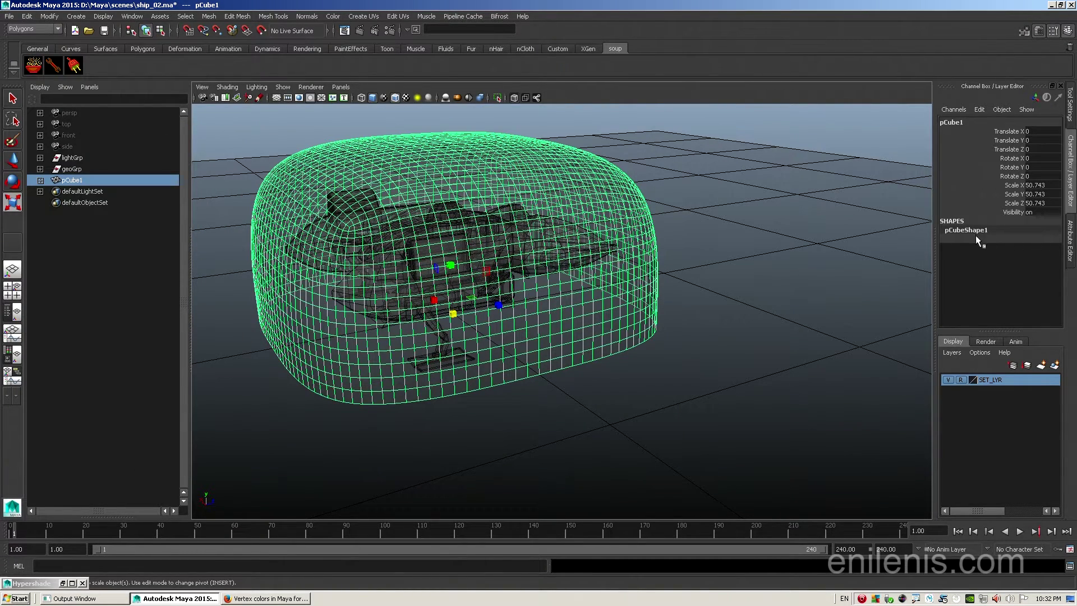
Step: Rename pCube1 to forcefieldGeo in the Outliner
left_click_drag(662, 274, 682, 264, "alt")
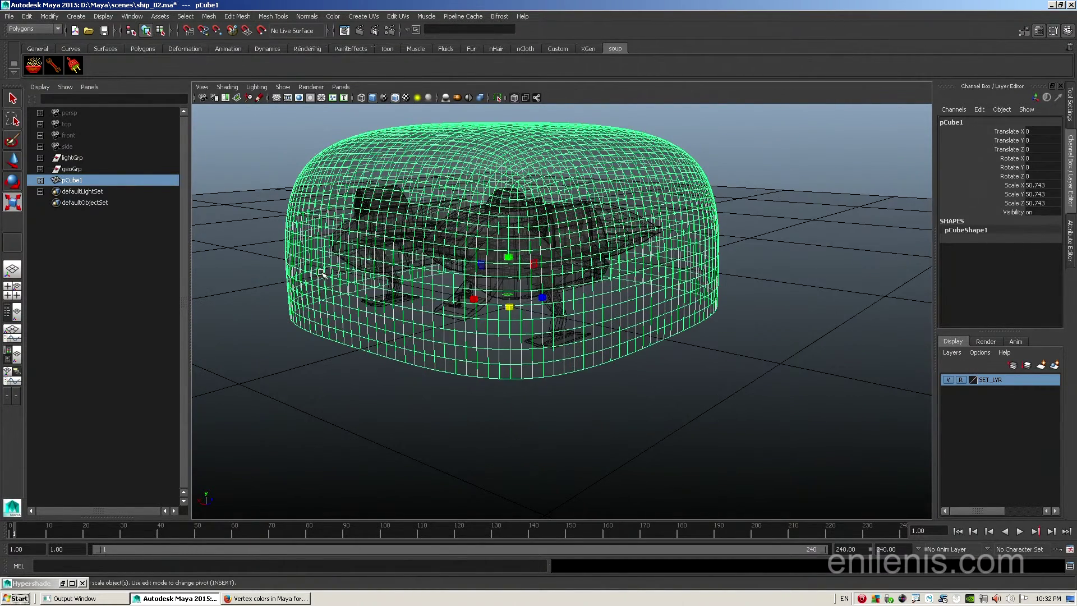
double_click(102, 179)
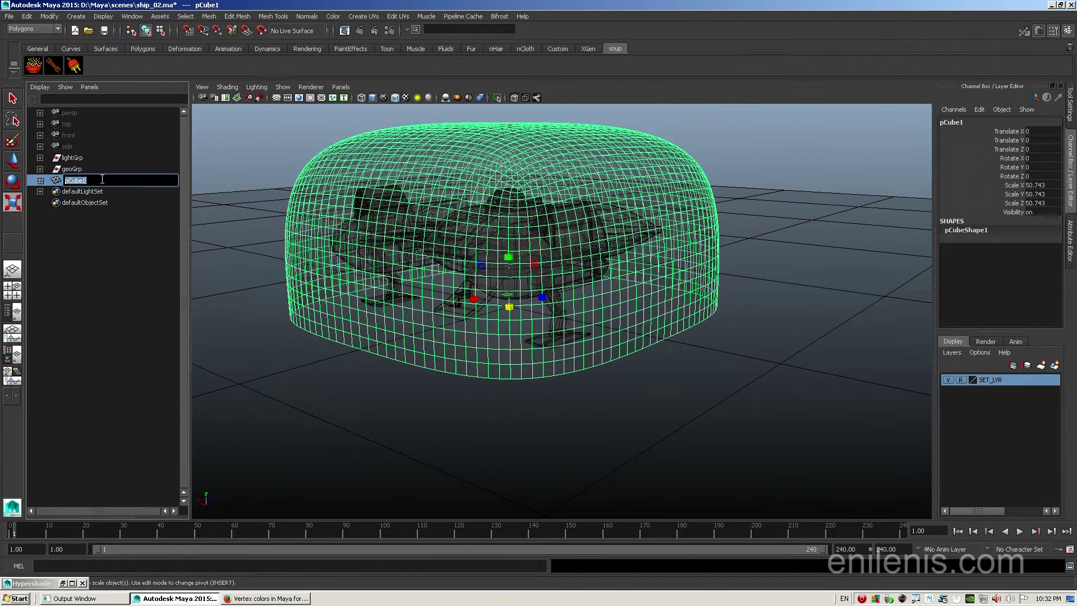
type("forcefieldGeo")
key("Return")
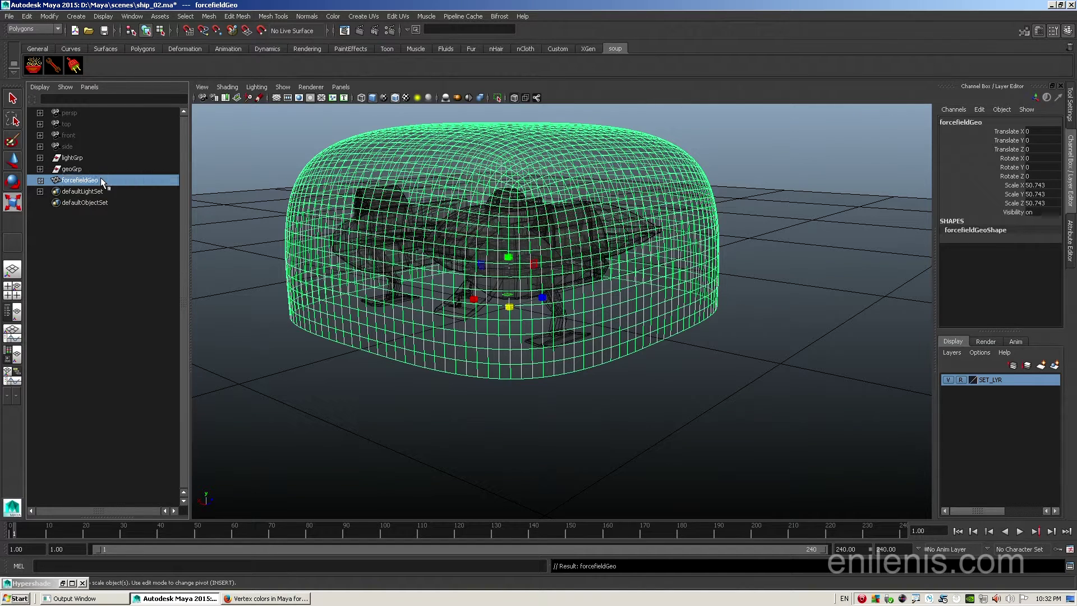
left_click(353, 467)
Step: Create a new empty RGBA color set on forcefieldGeo in the Color Set Editor
left_click(447, 372)
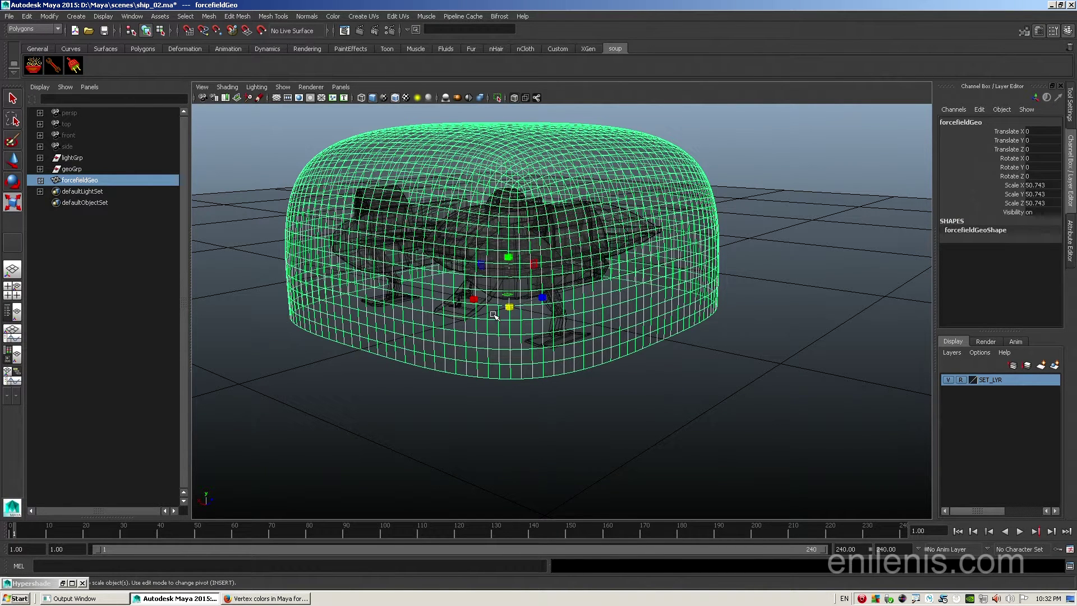
right_click(545, 201)
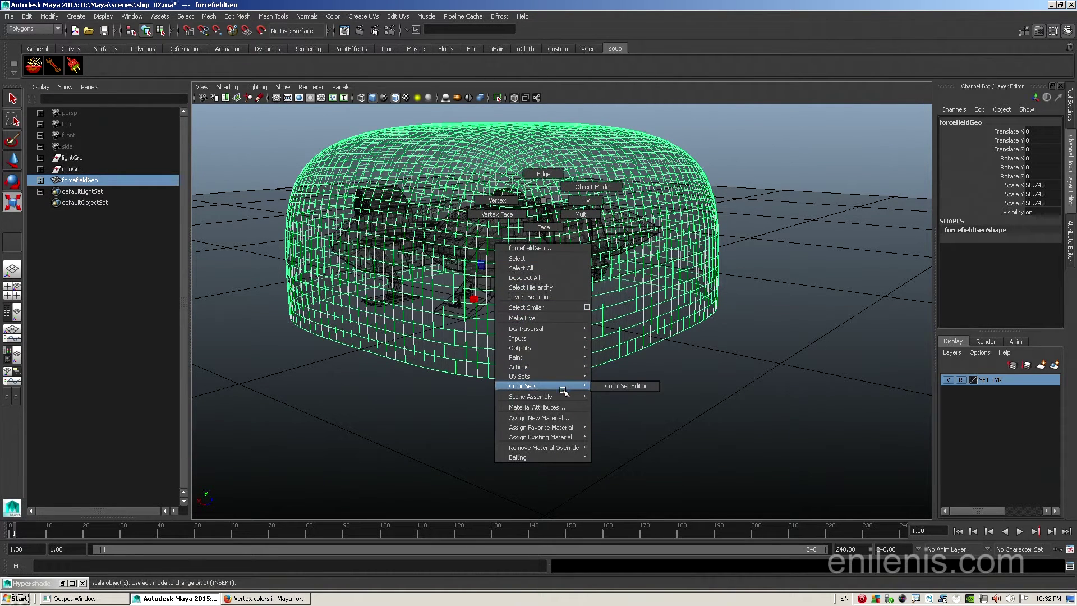
left_click(620, 388)
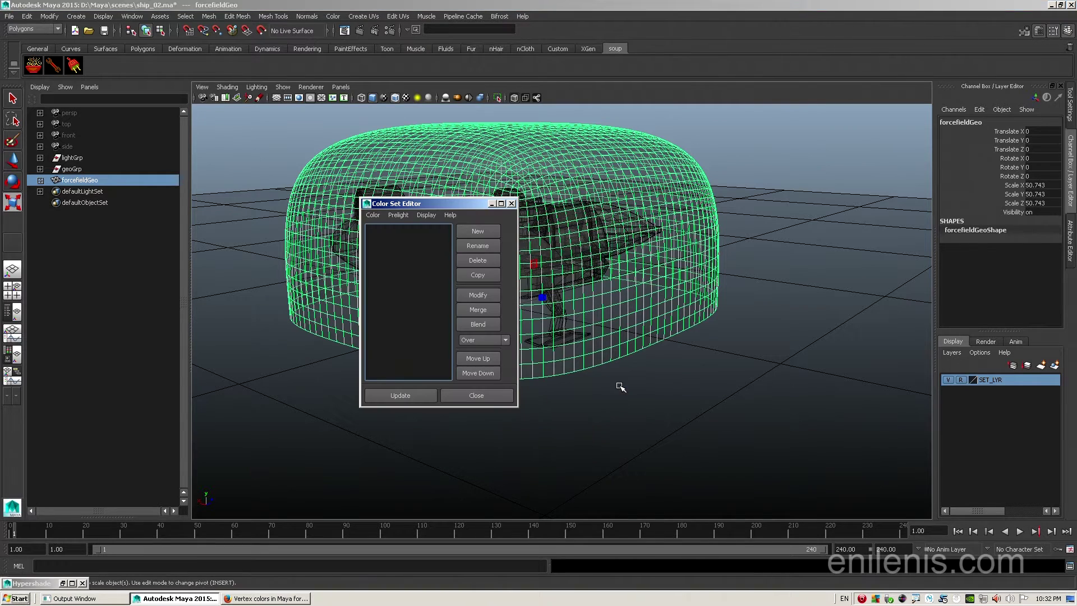
left_click(483, 228)
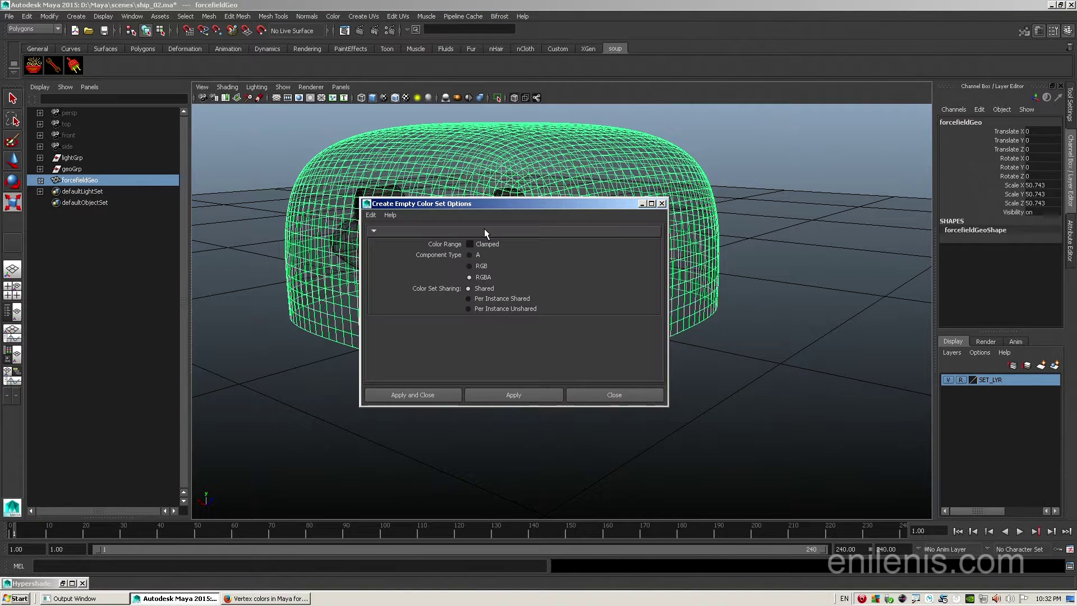
left_click(433, 393)
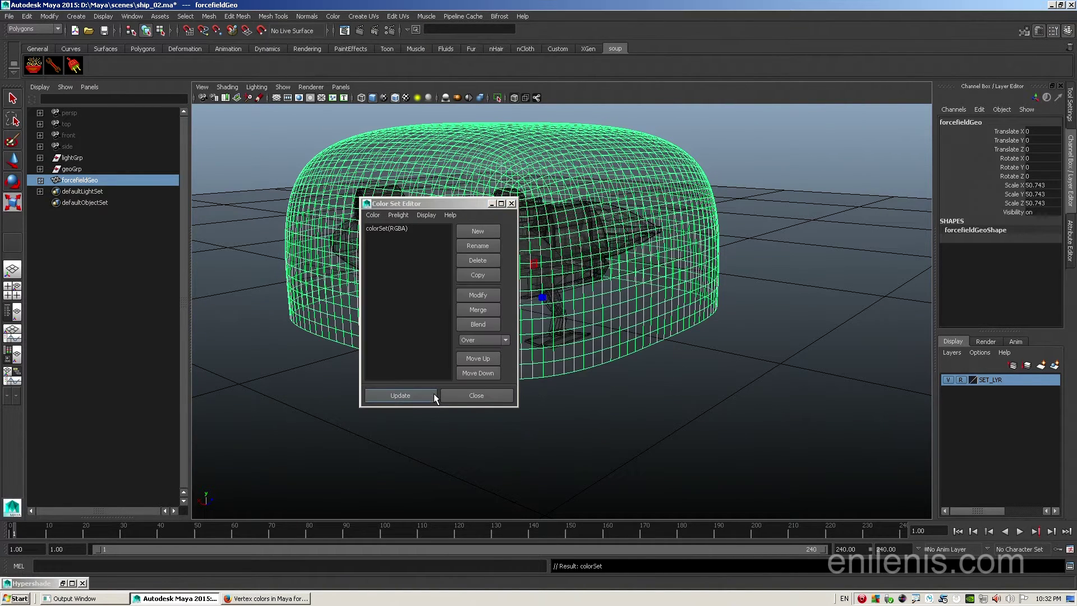
left_click(476, 395)
Step: Frame the dome and confirm colorSet is its current color set
key("r")
key("f")
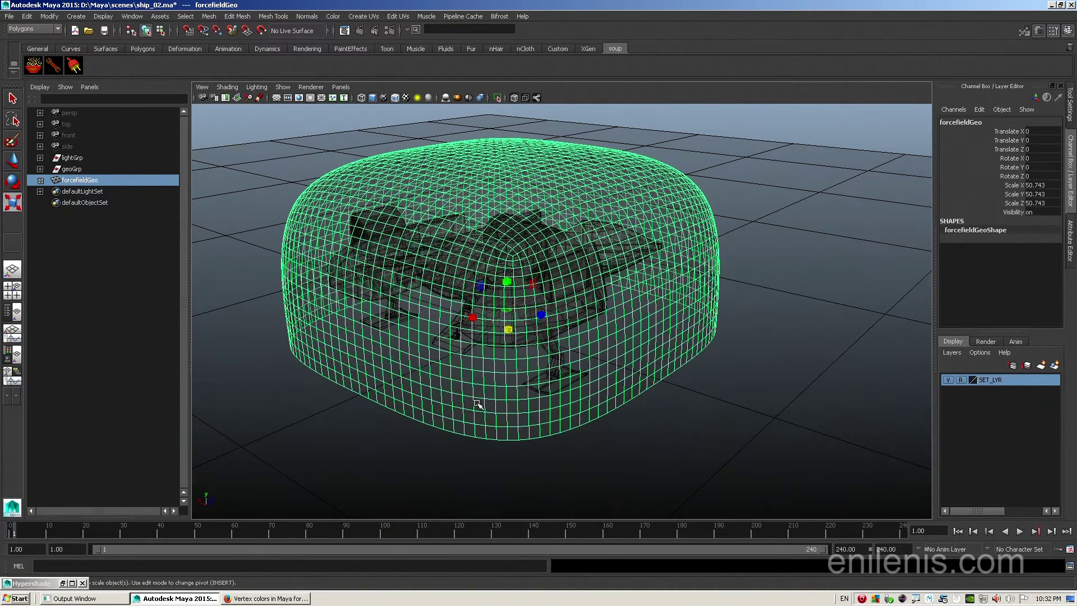
right_click(511, 314)
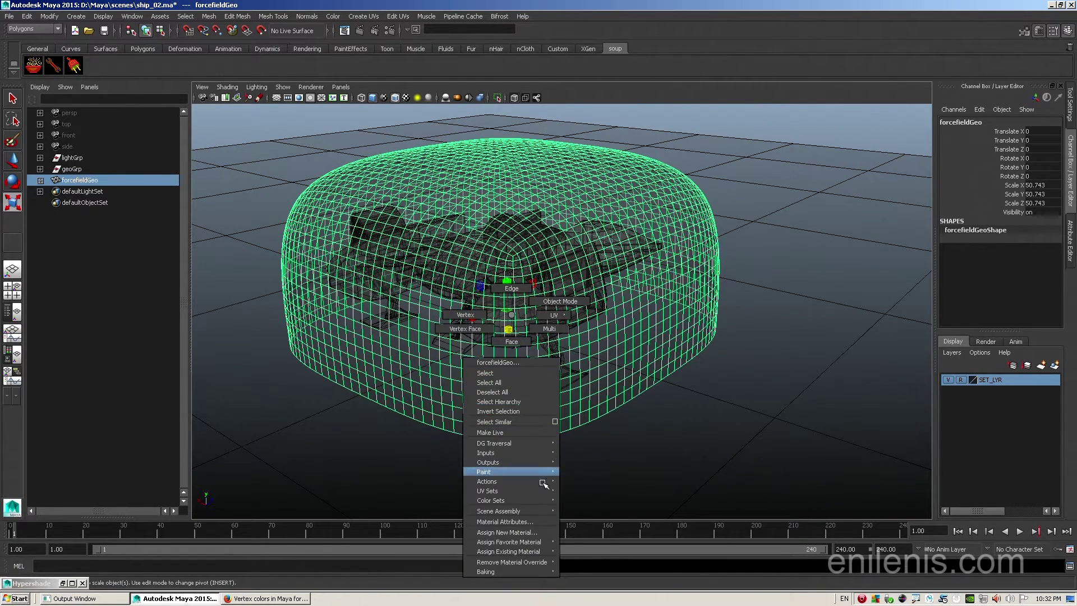
mouse_move(547, 501)
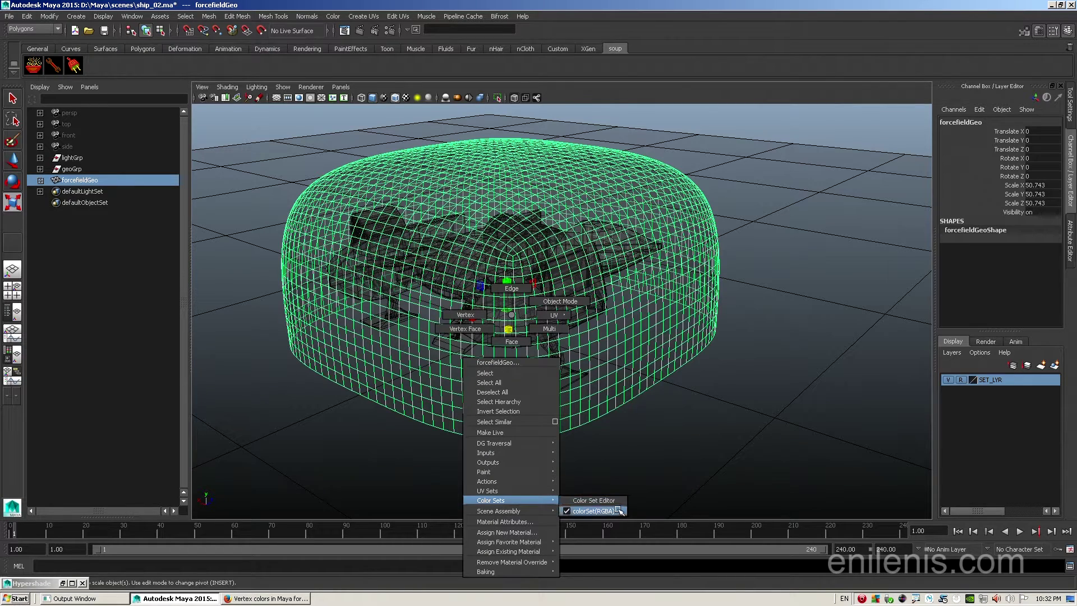
left_click(654, 466)
left_click(655, 446)
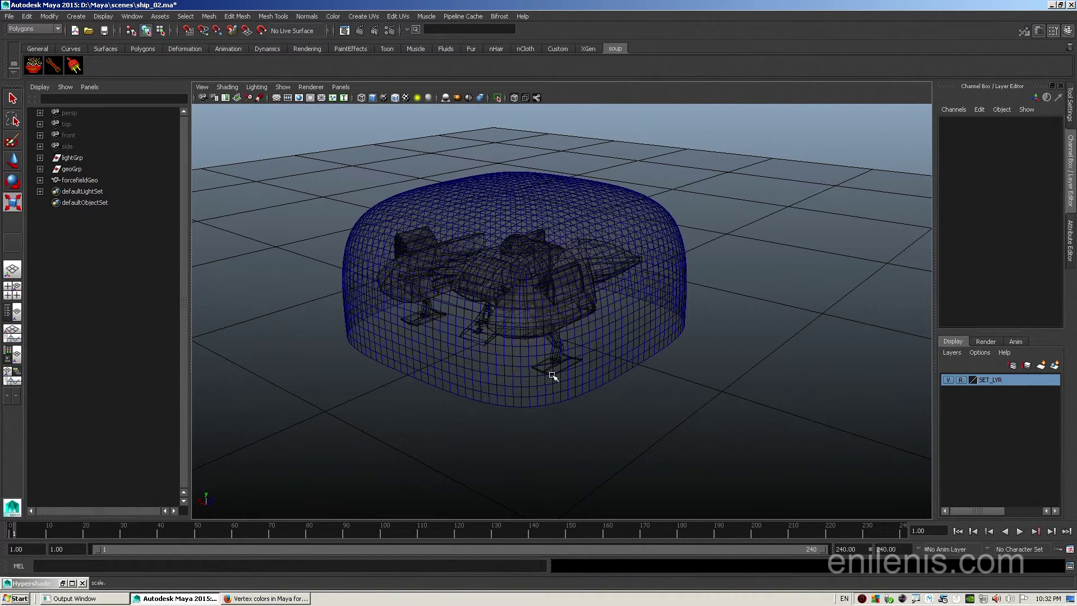
Step: Play and rewind the animation, then save the scene as ship_02.ma
left_click_drag(429, 336, 471, 348, "alt")
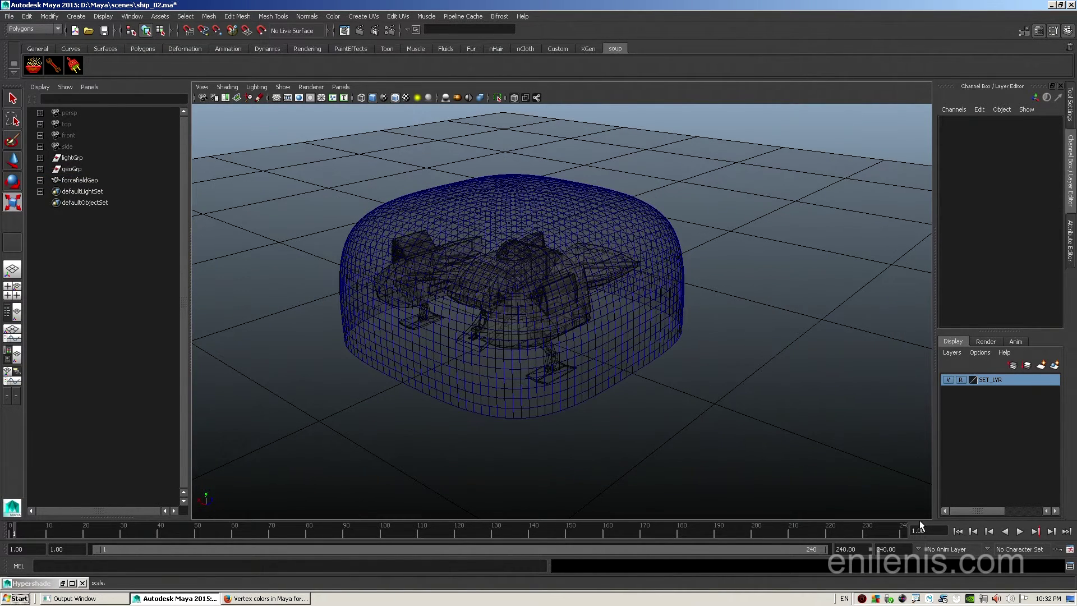
left_click(1020, 532)
left_click(1020, 531)
left_click(958, 531)
key("q")
key("ctrl+s")
key("r")
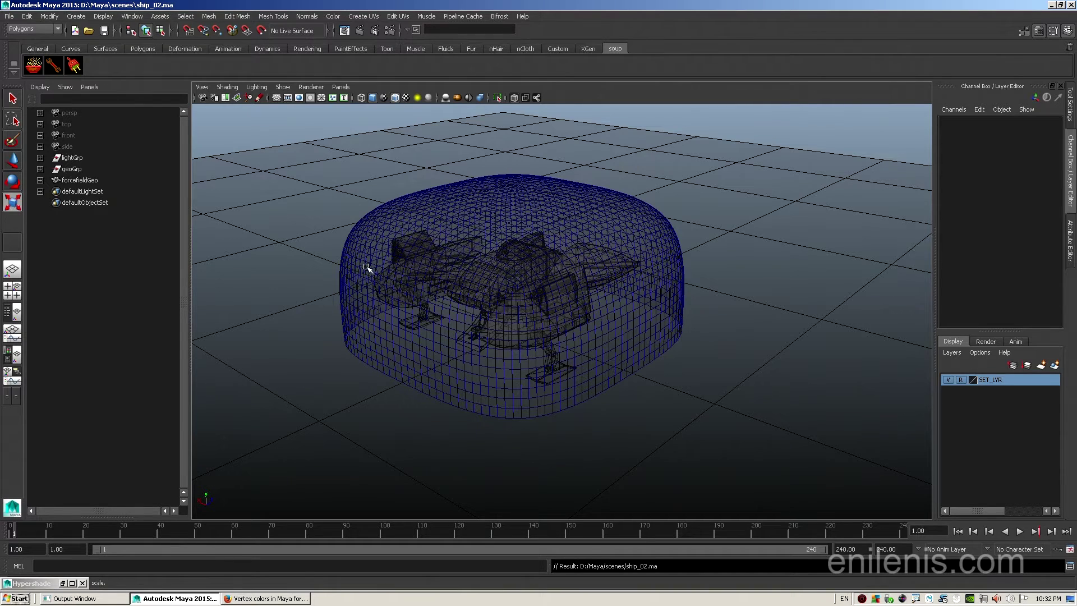
Step: Switch the menu set to nDynamics
left_click(77, 17)
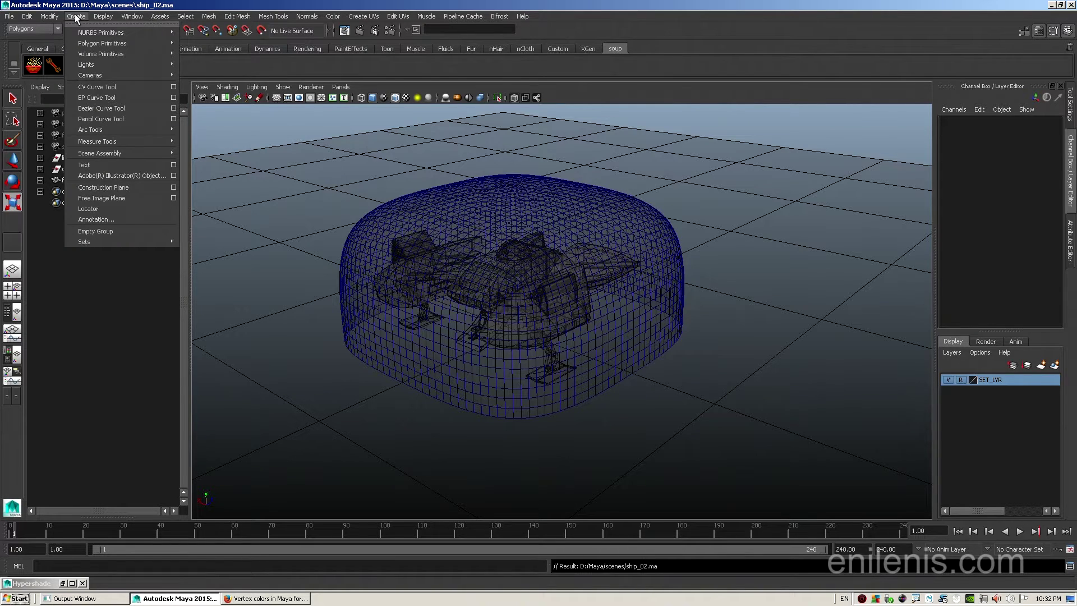
left_click(138, 4)
left_click(48, 28)
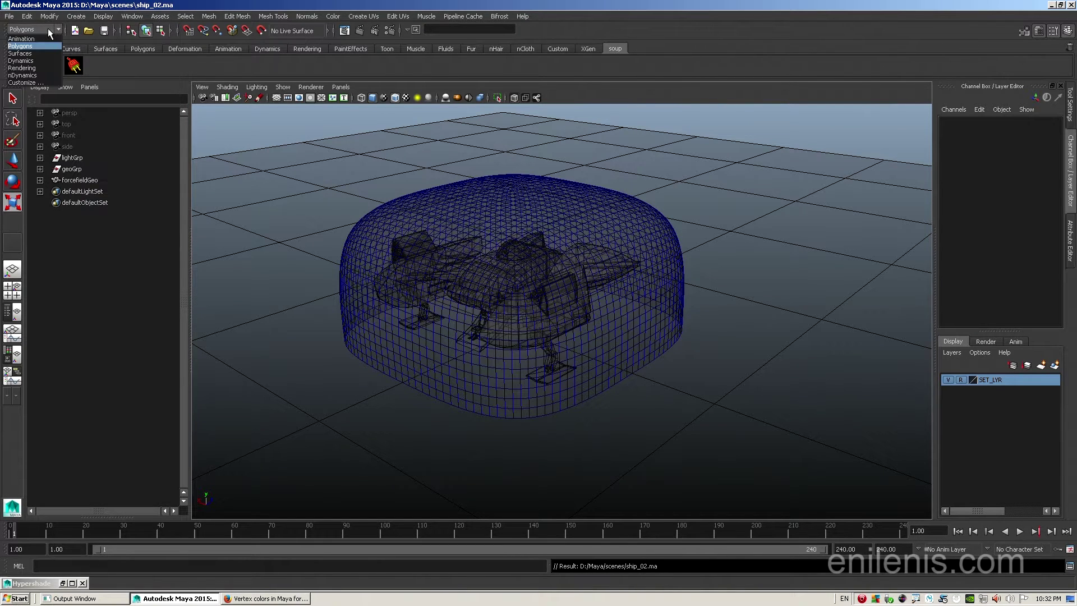
left_click(27, 75)
left_click_drag(357, 204, 395, 210, "alt")
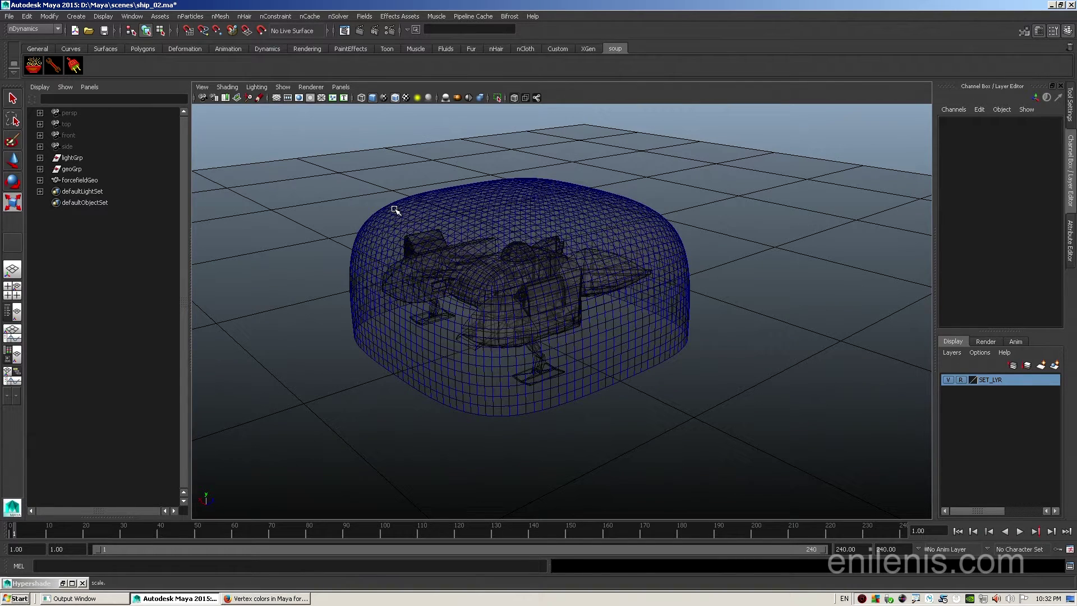
Step: Duplicate forcefieldGeo and rename the copy forcefieldCloth
left_click(95, 179)
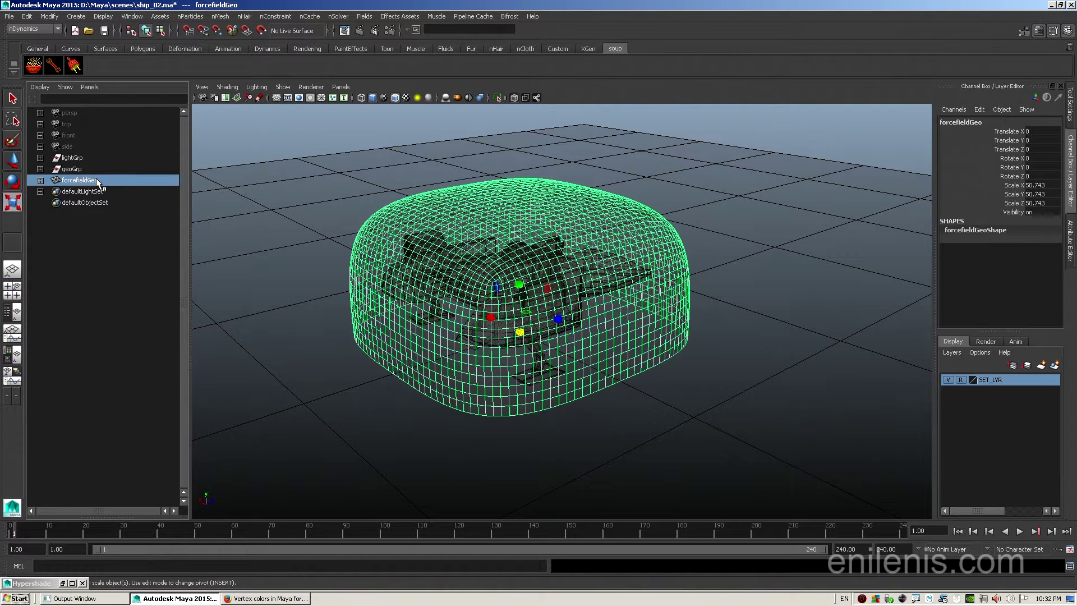
key("ctrl+d")
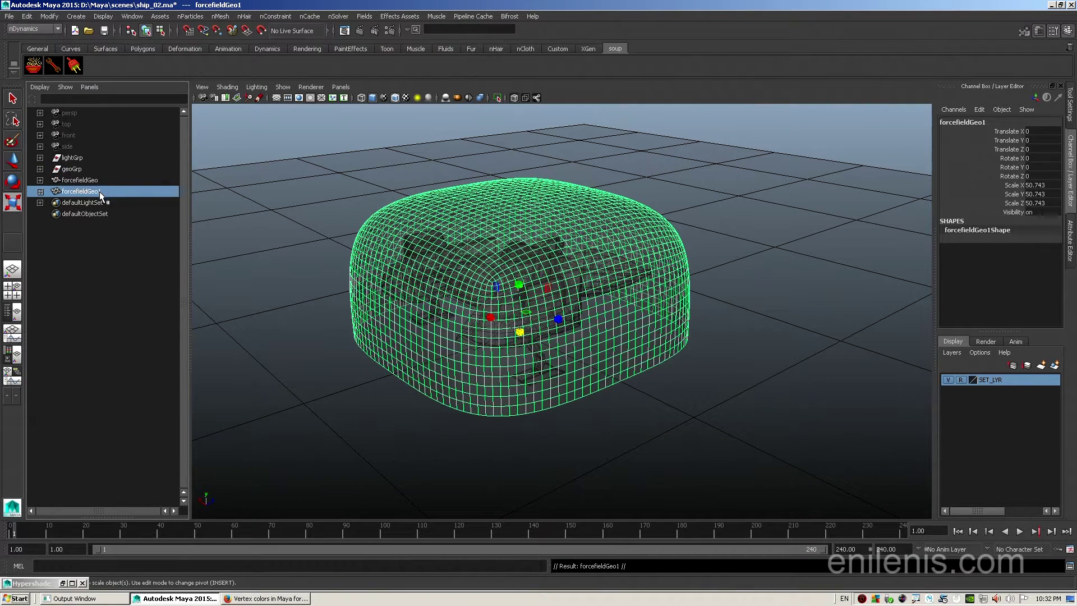
double_click(91, 191)
left_click(91, 191)
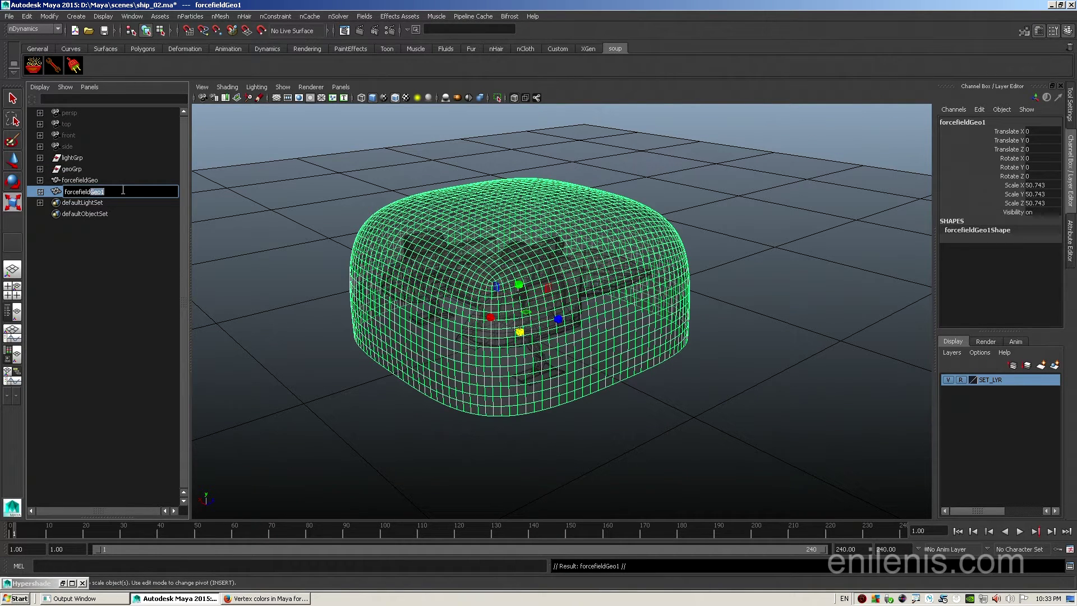
type("Cloth")
key("Return")
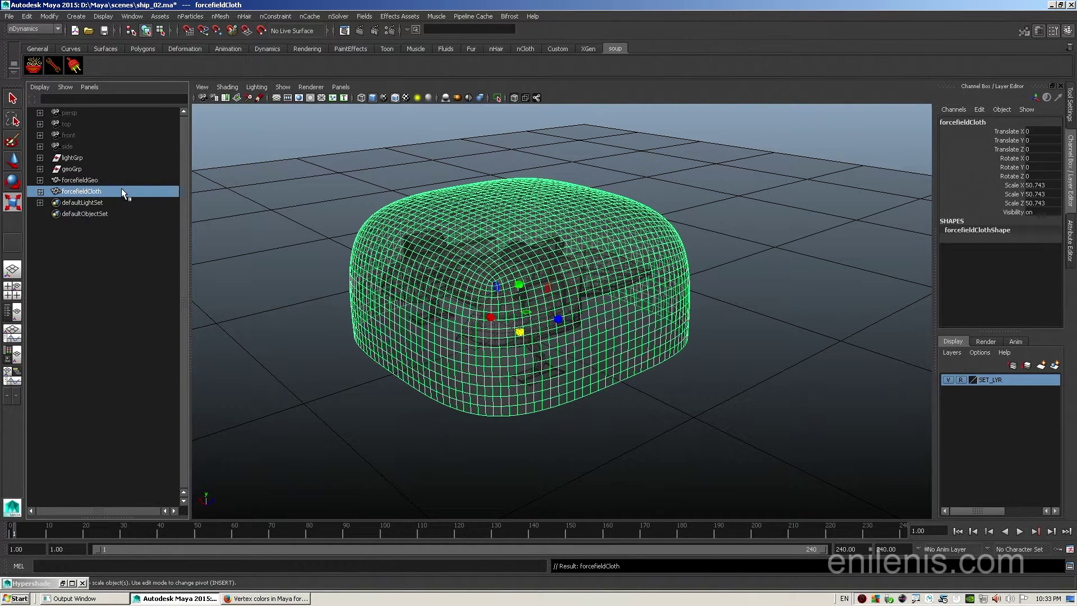
Step: Hide the original forcefieldGeo and select forcefieldCloth
left_click(103, 180)
key("ctrl+h")
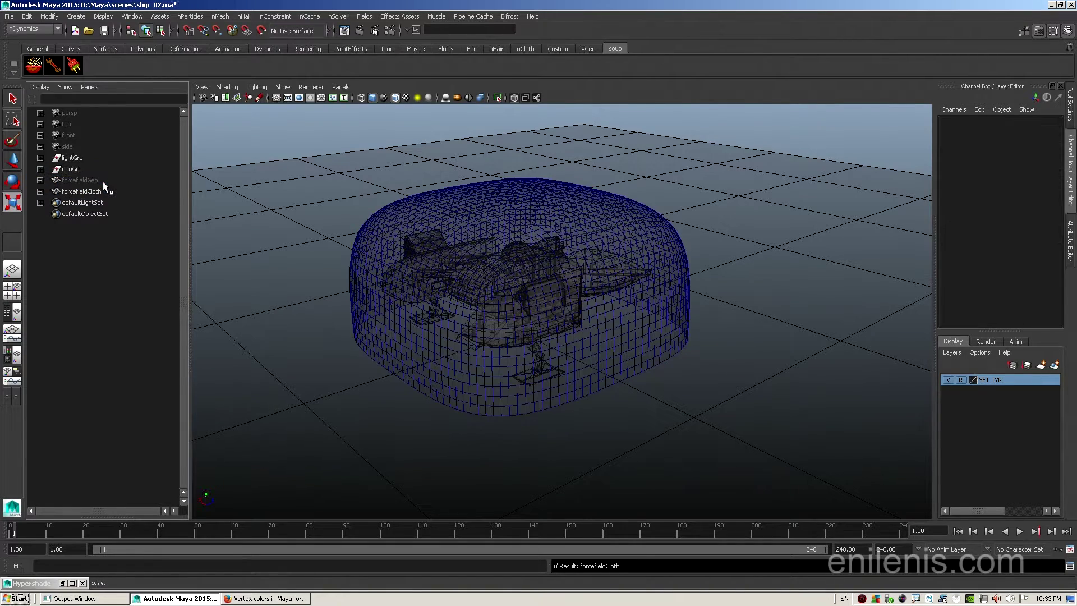
left_click(96, 193)
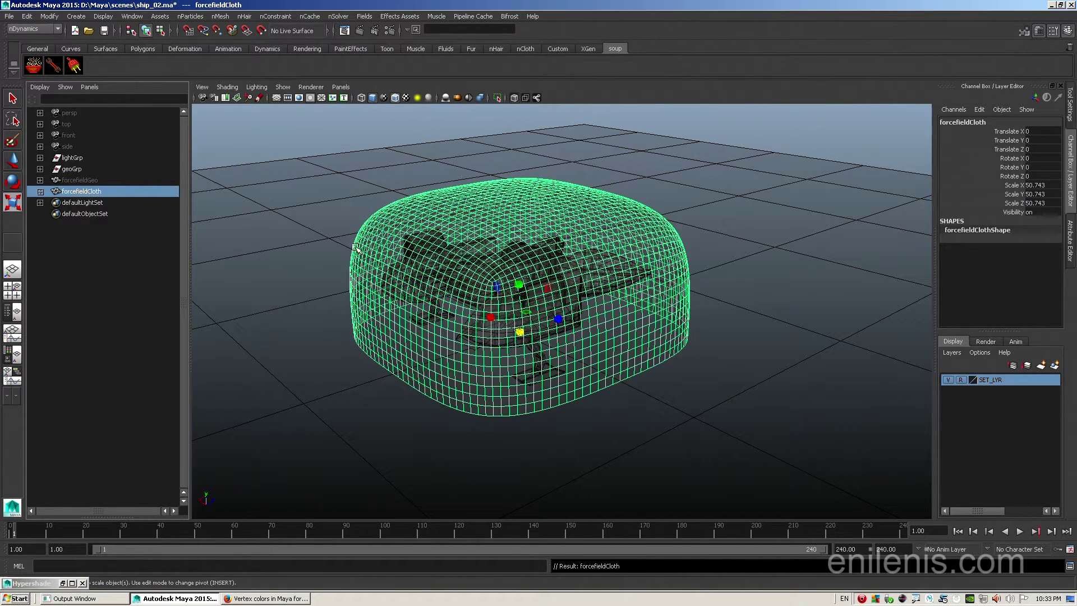
left_click_drag(396, 270, 402, 268, "alt")
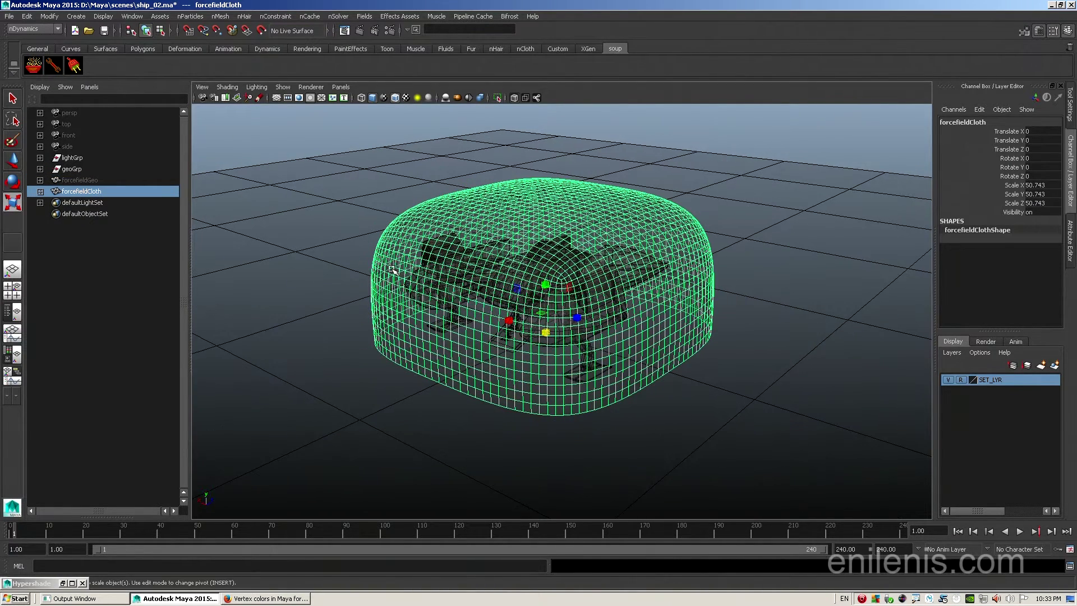
Step: Make forcefieldCloth an nCloth, then play and rewind the simulation to test it
left_click(223, 17)
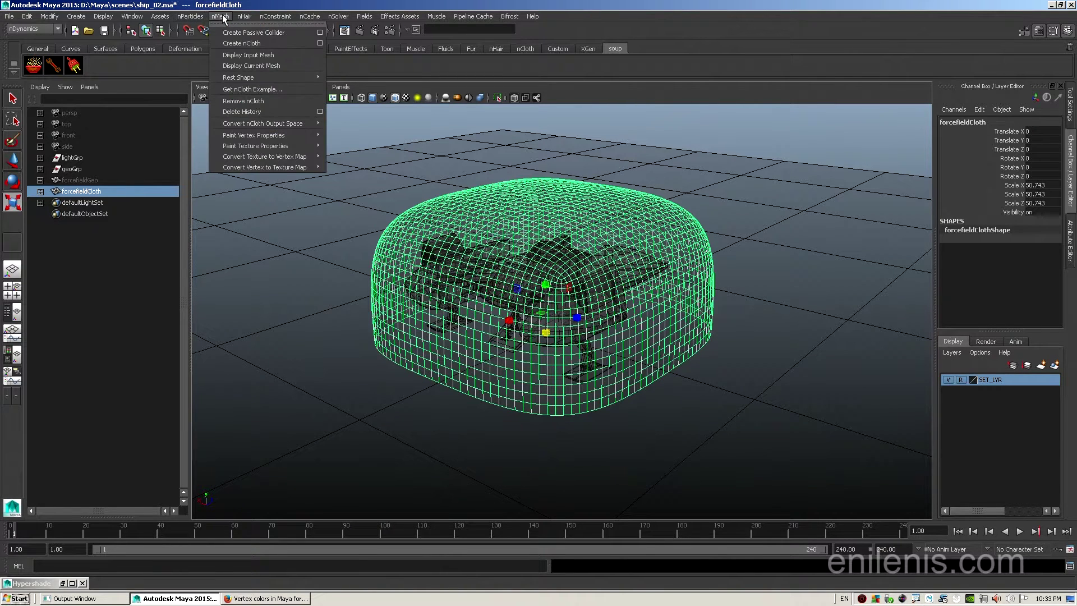
left_click(255, 44)
left_click_drag(428, 197, 414, 190, "alt")
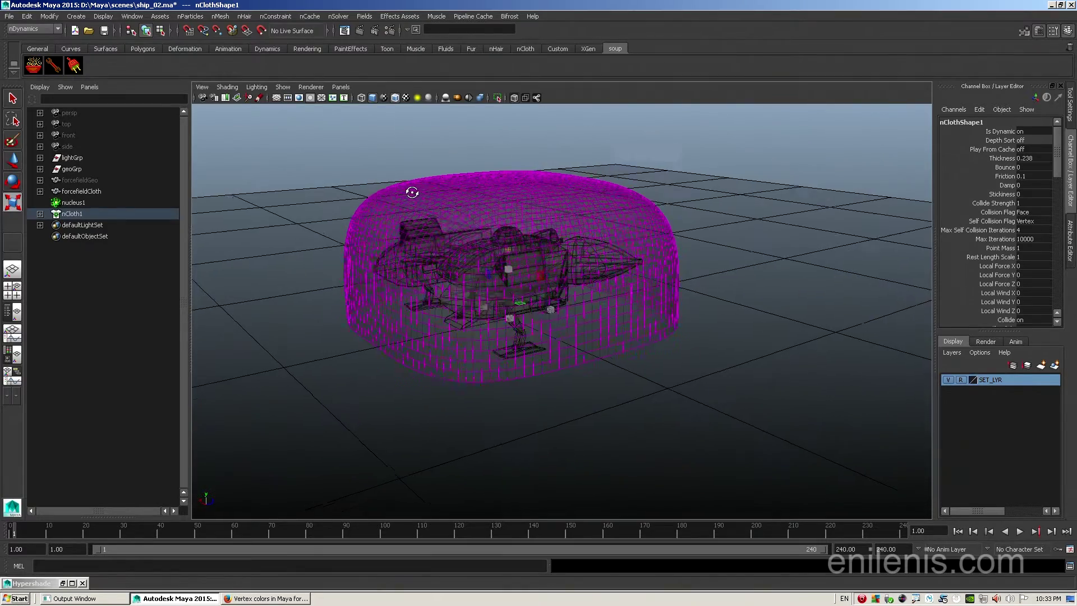
left_click(1020, 531)
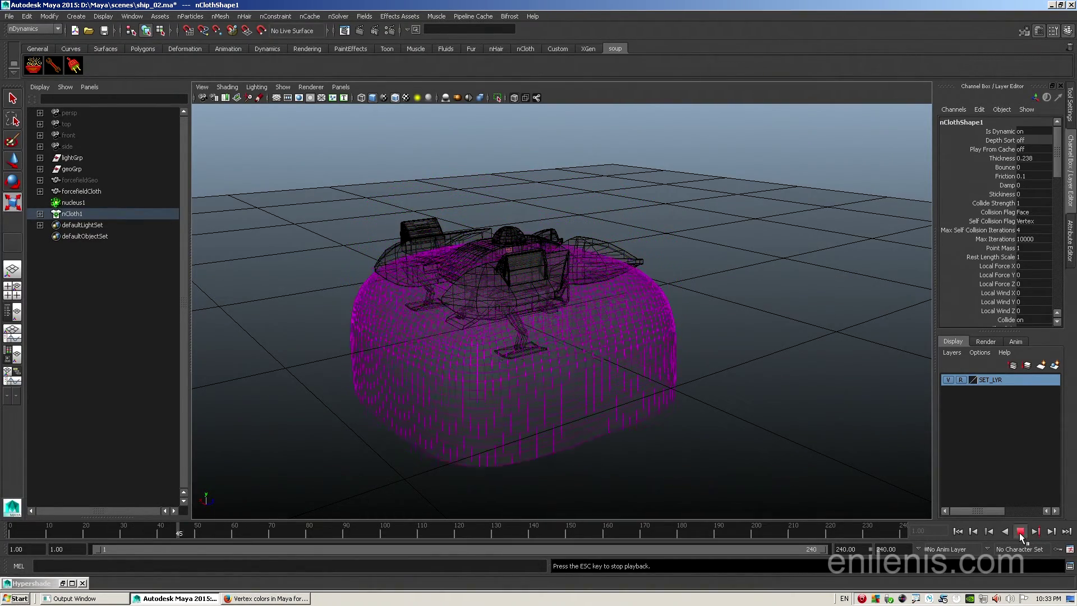
left_click(1019, 531)
left_click(957, 531)
left_click_drag(625, 380, 640, 378, "alt")
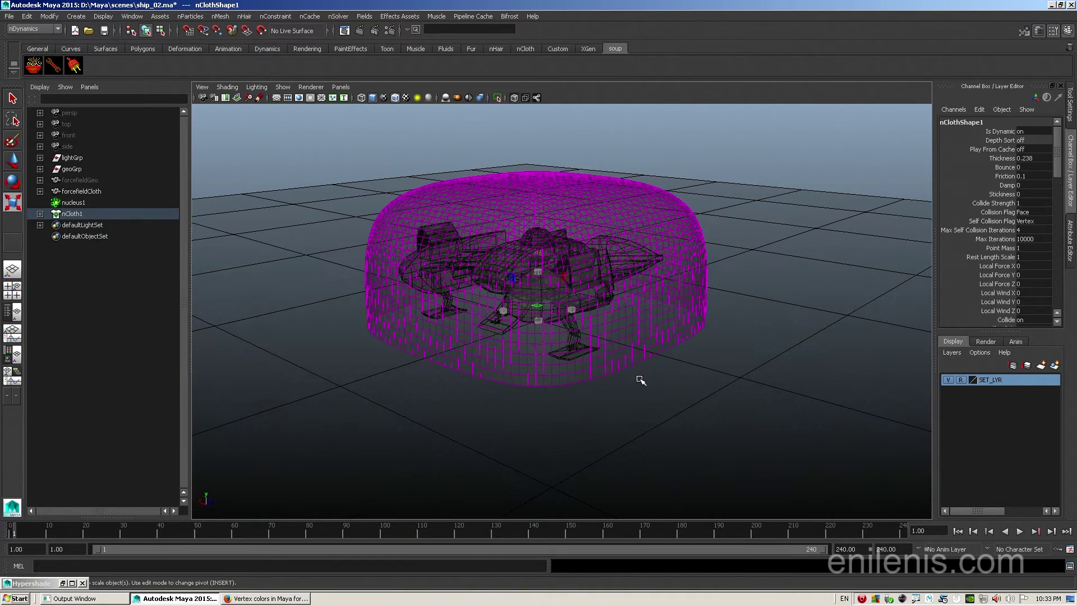
Step: Set nClothShape1 to Ignore Solver Gravity and replay the simulation from frame 1
left_click(629, 206)
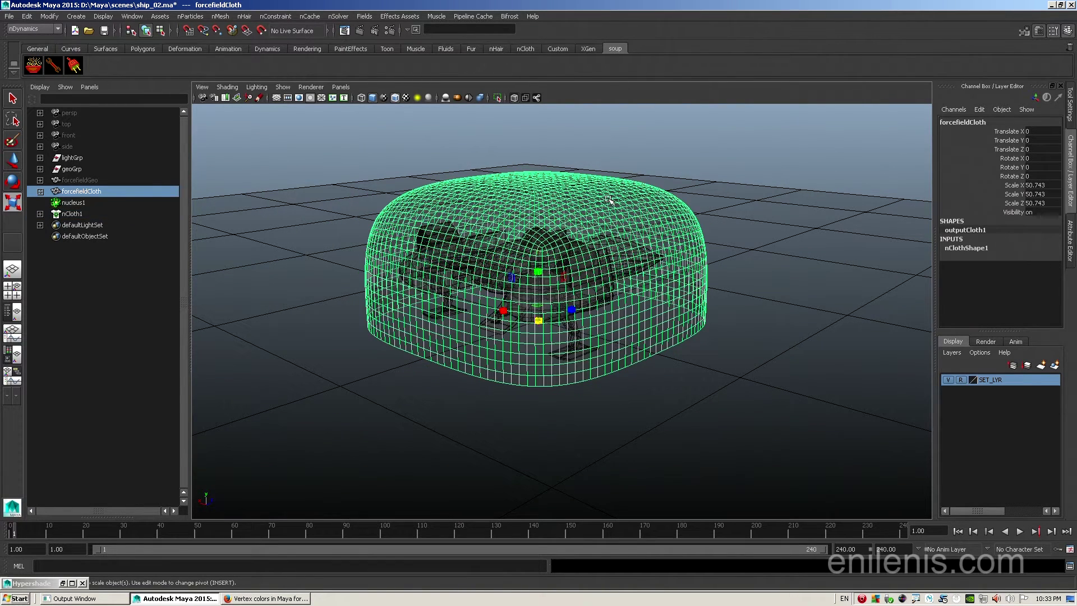
key("ctrl+a")
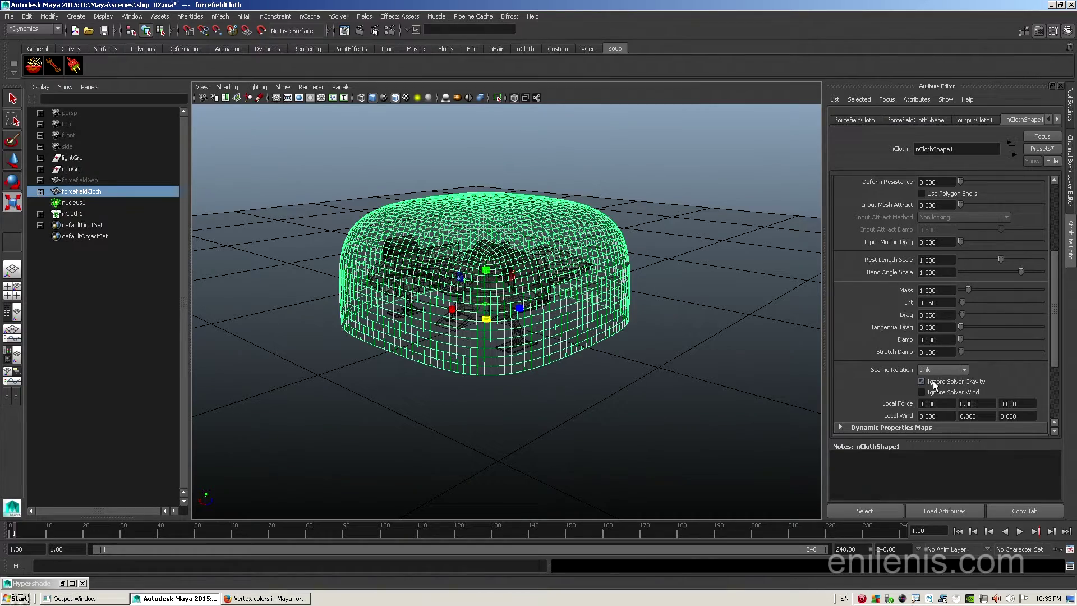
scroll(755, 373, "up", 3)
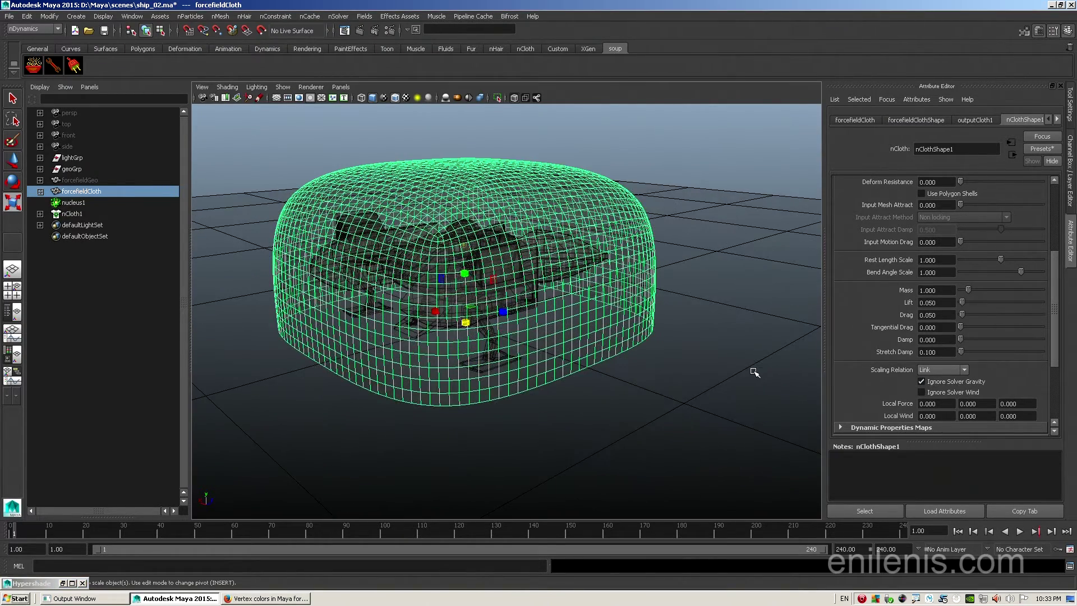
middle_click_drag(755, 372, 794, 365, "alt")
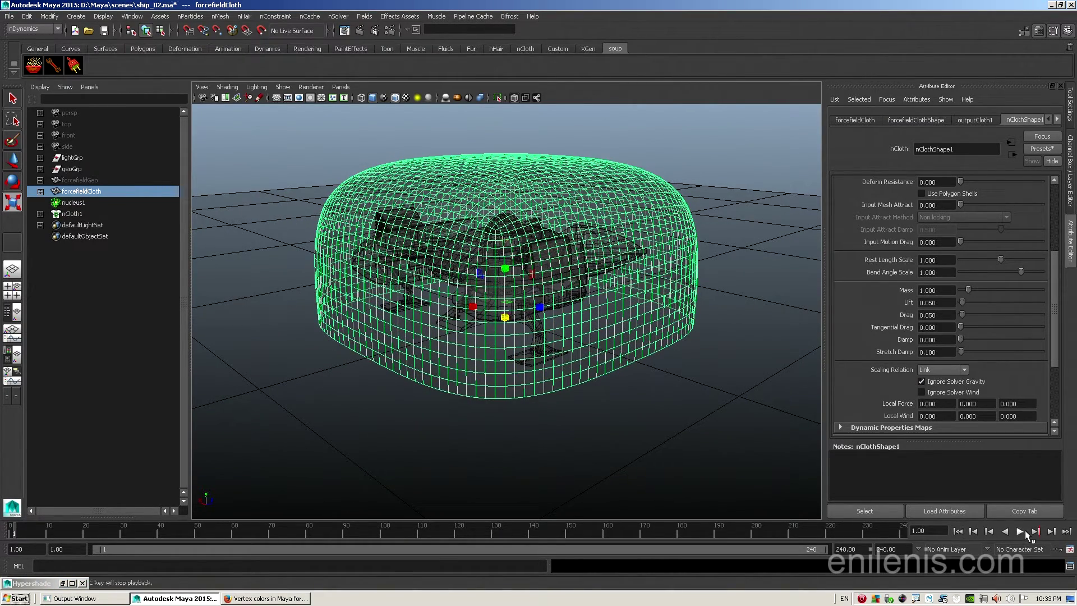
left_click(1025, 532)
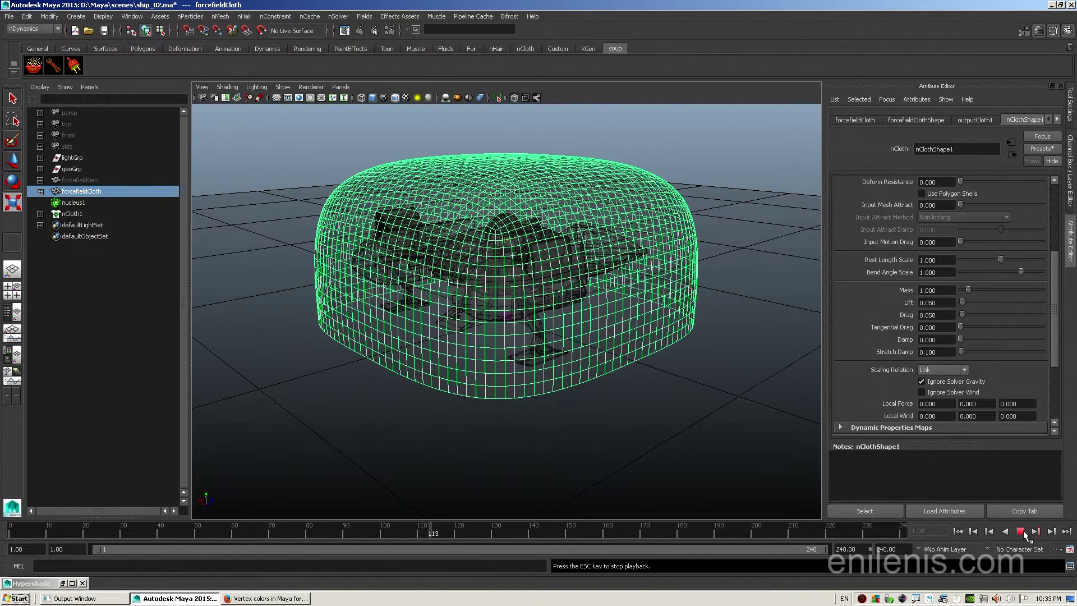
left_click(1023, 532)
left_click(970, 532)
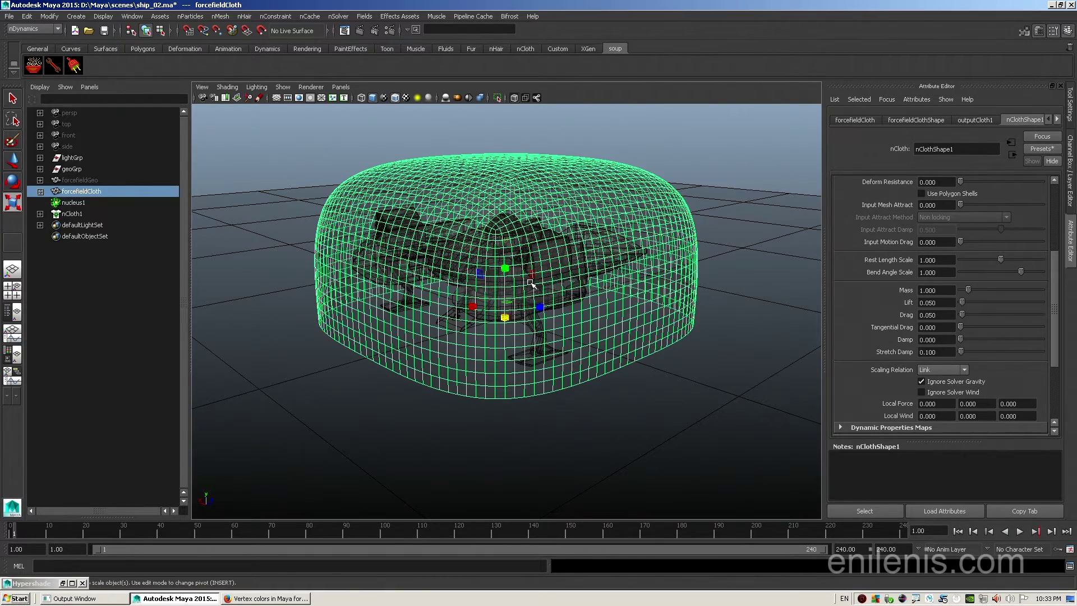
right_click_drag(561, 314, 539, 314, "alt")
left_click_drag(538, 314, 505, 281, "alt")
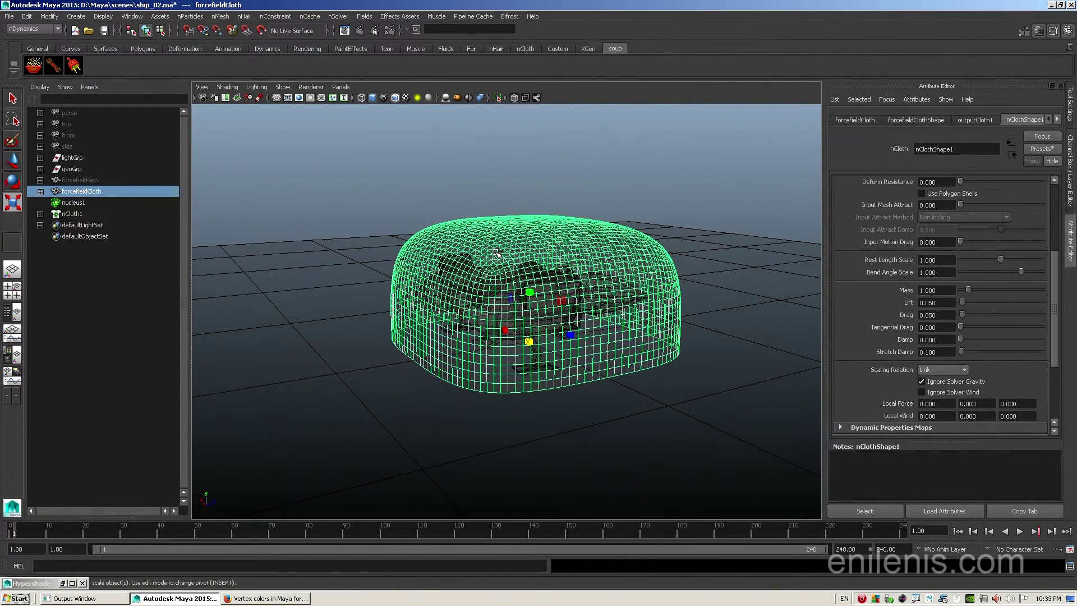
left_click(83, 16)
mouse_move(103, 43)
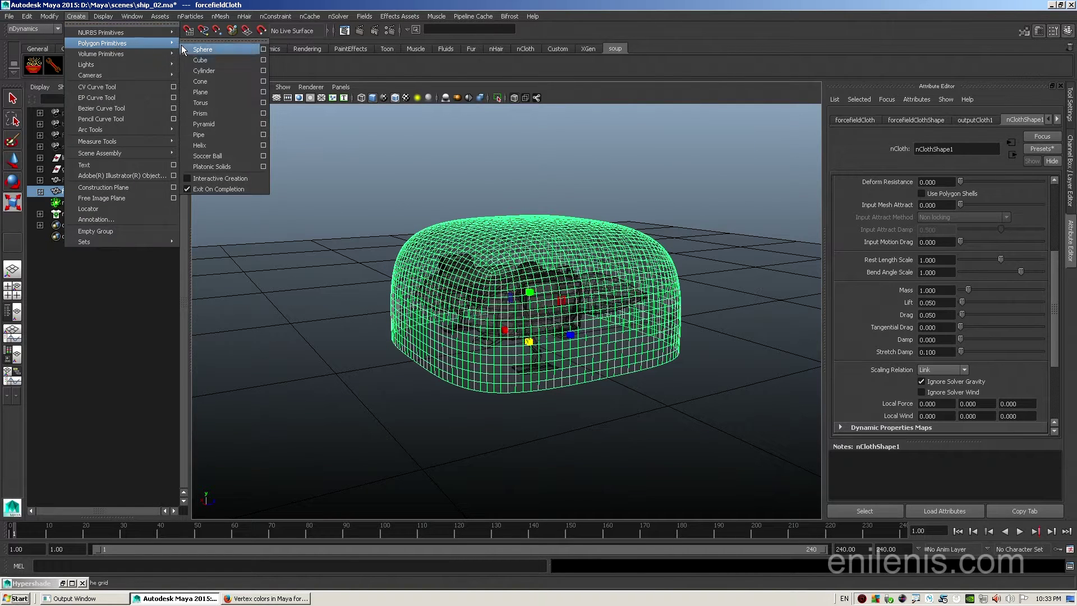
left_click(210, 59)
key("w")
left_click_drag(530, 303, 529, 269)
left_click_drag(569, 303, 326, 338)
key("r")
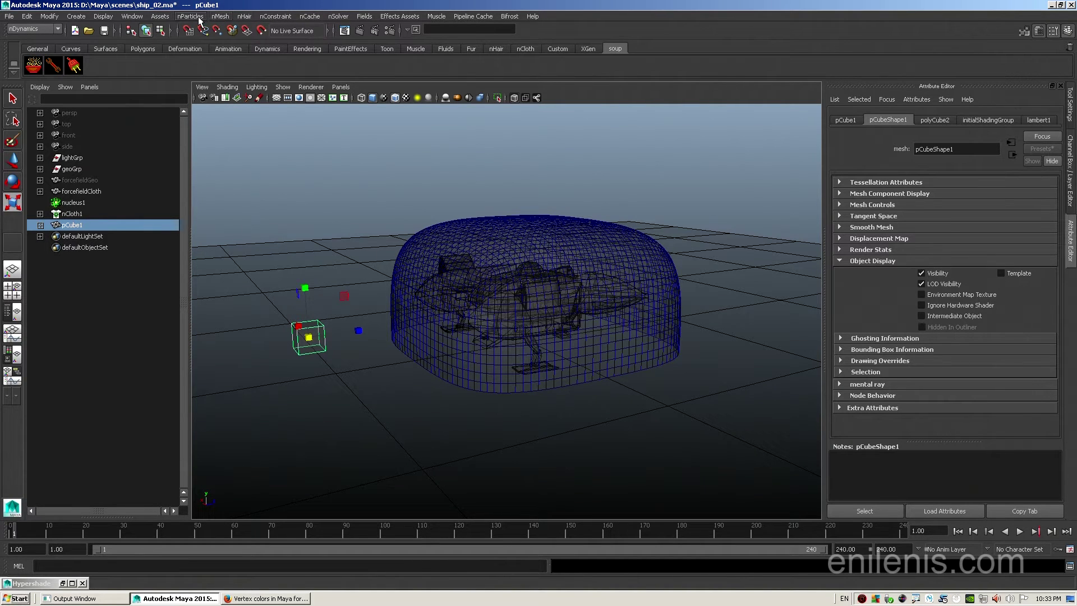
left_click(219, 17)
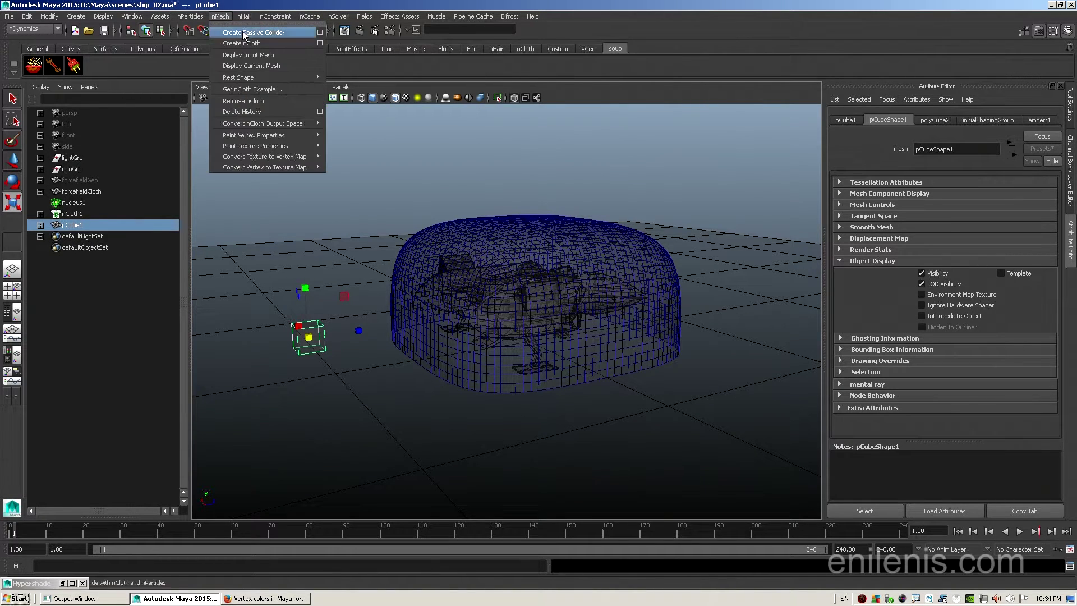
left_click(233, 36)
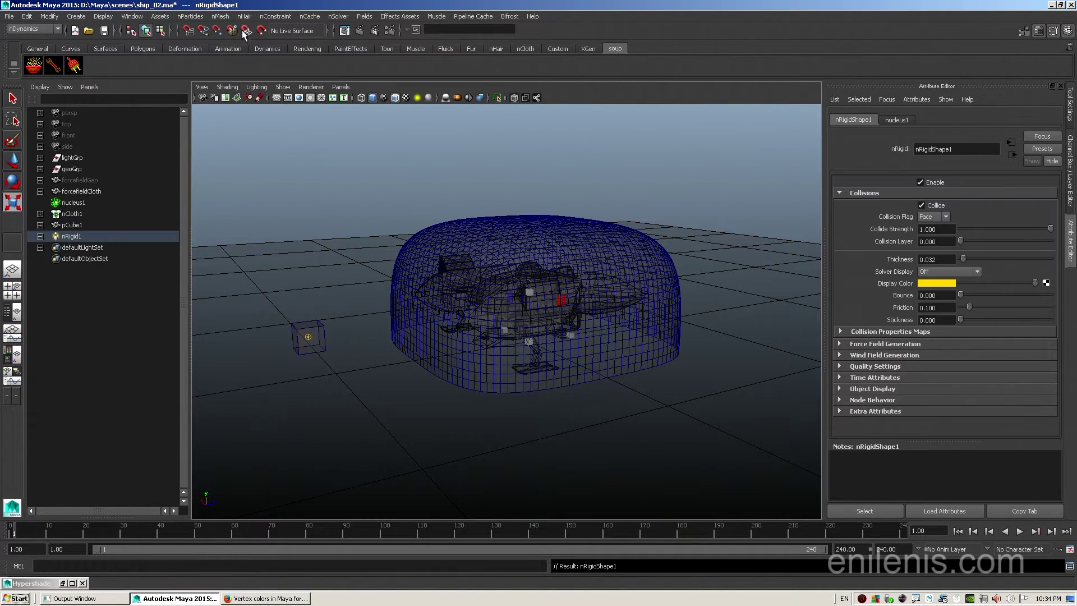
left_click(324, 330)
left_click_drag(35, 536, 175, 534)
key("w")
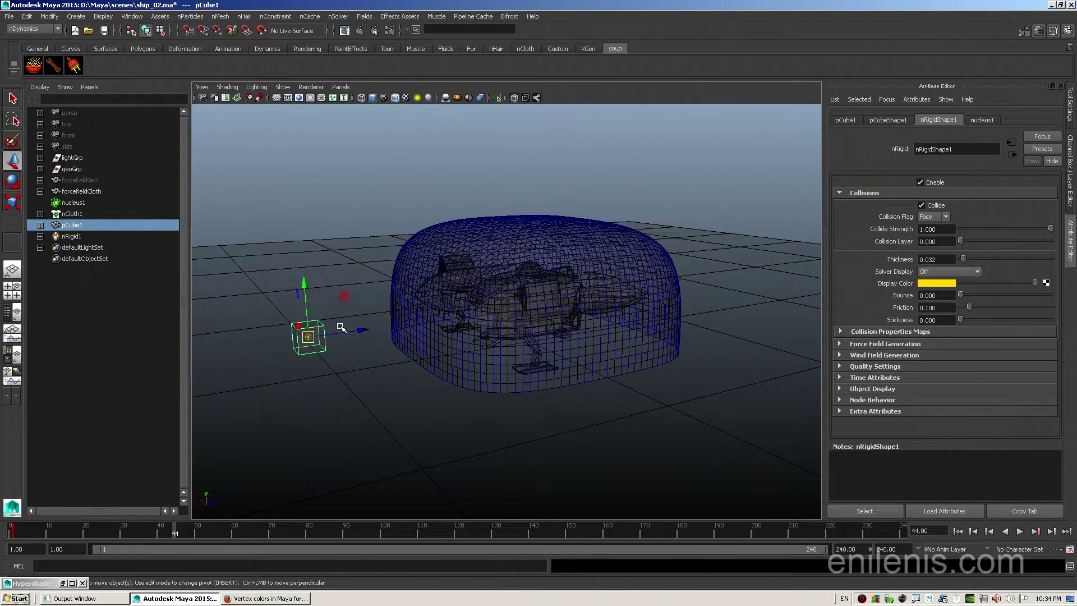
left_click_drag(345, 335, 544, 328)
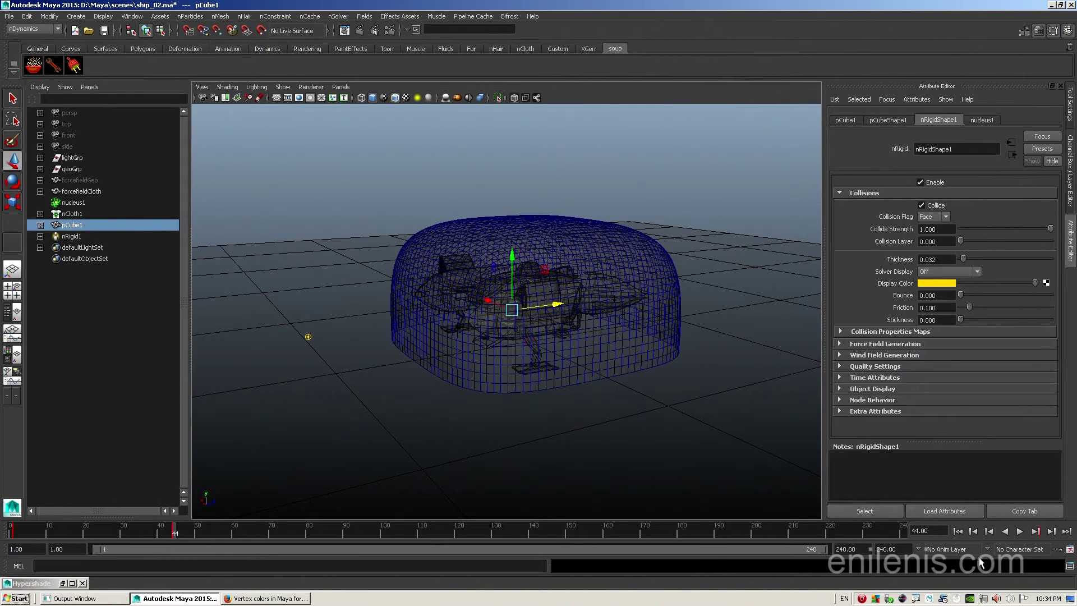
left_click(958, 531)
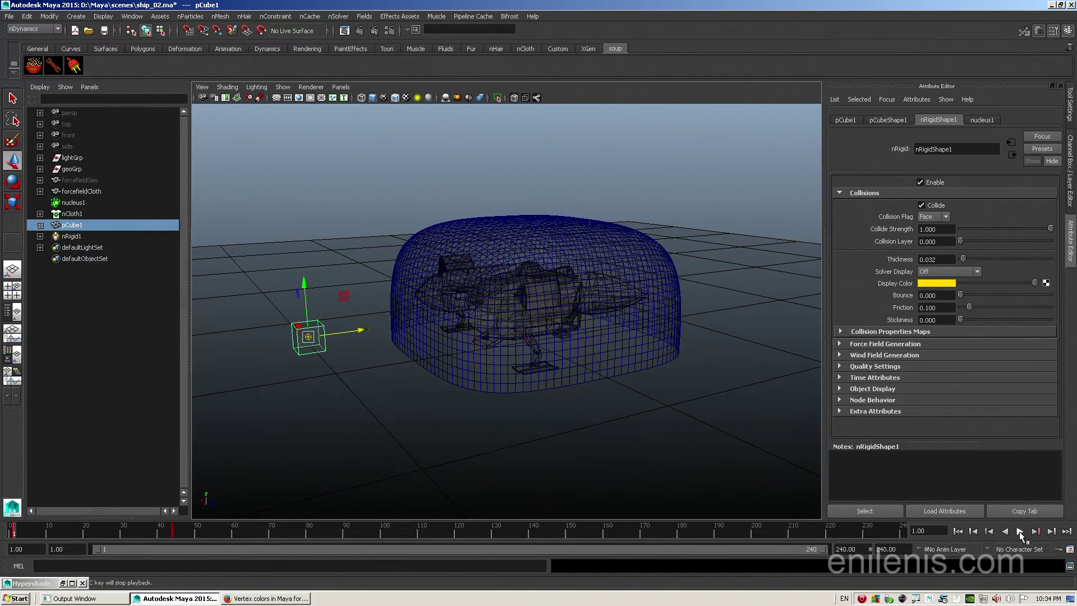
left_click(1020, 531)
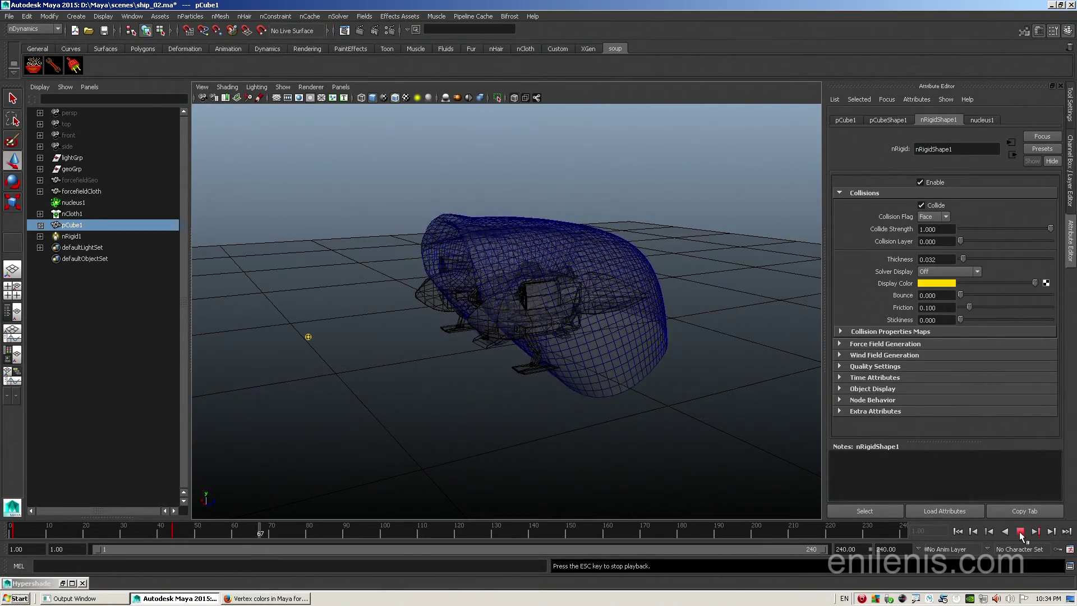
left_click(1020, 531)
left_click(958, 531)
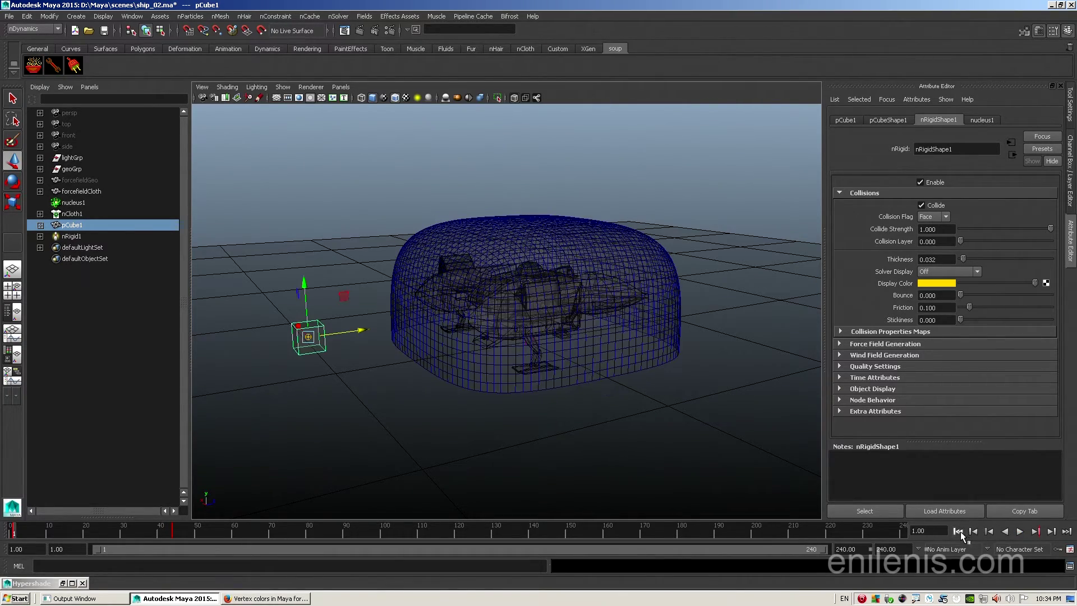
left_click_drag(359, 348, 406, 381, "alt")
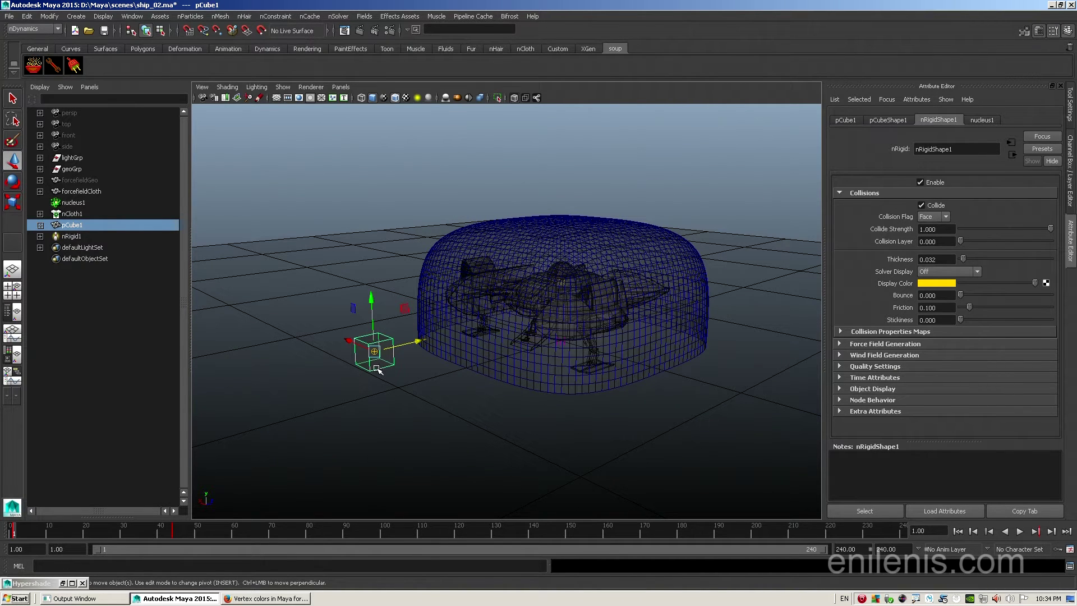
key("Delete")
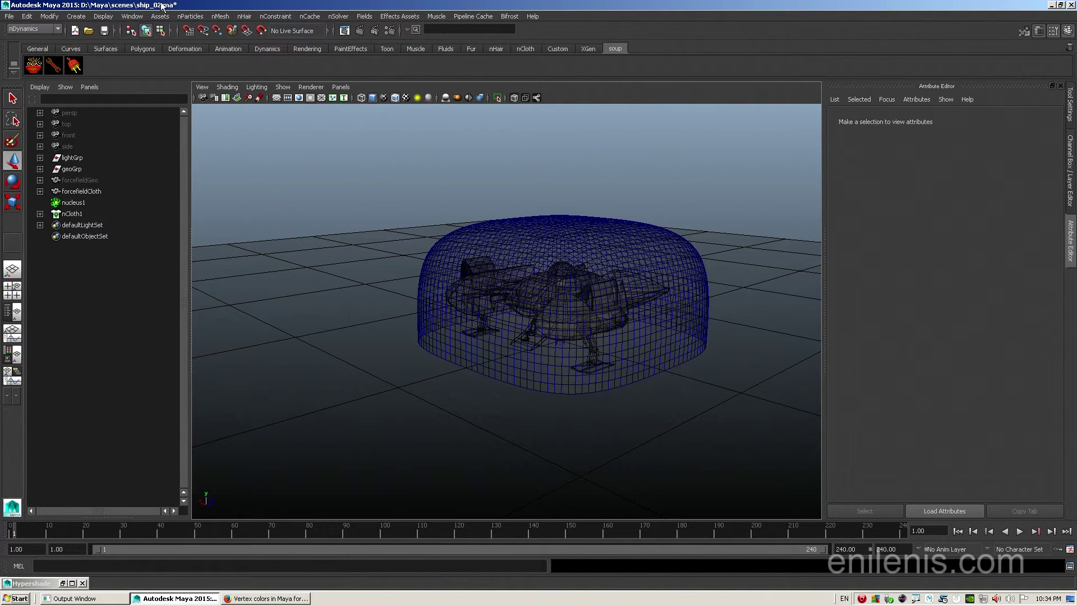
Step: Create an nParticle emitter and move it outside the dome to the left
left_click(190, 16)
mouse_move(215, 33)
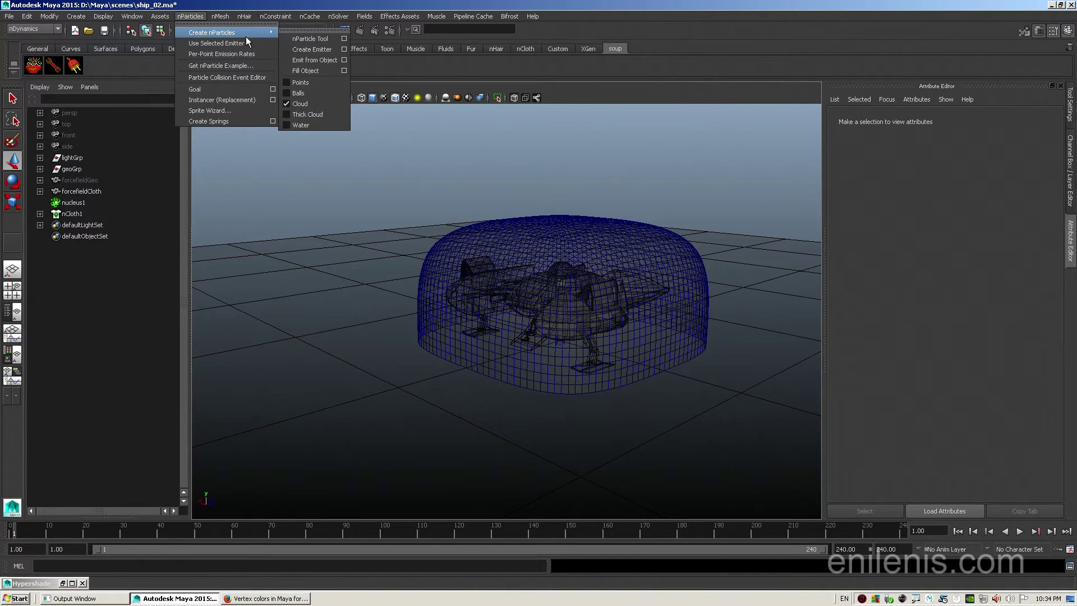
left_click(323, 52)
left_click_drag(561, 365, 561, 337, "alt")
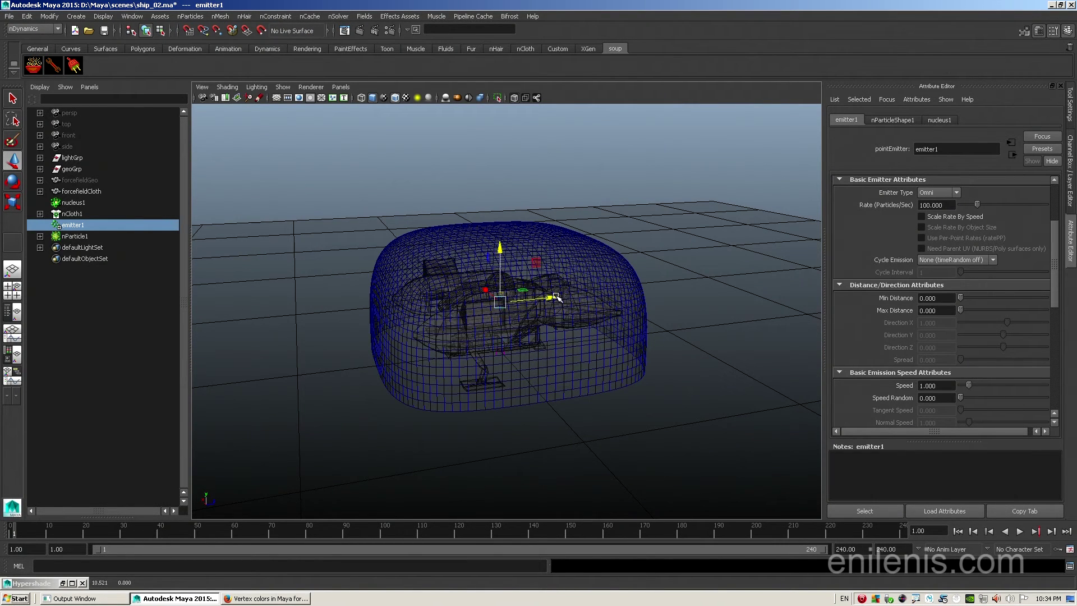
left_click_drag(561, 299, 540, 356)
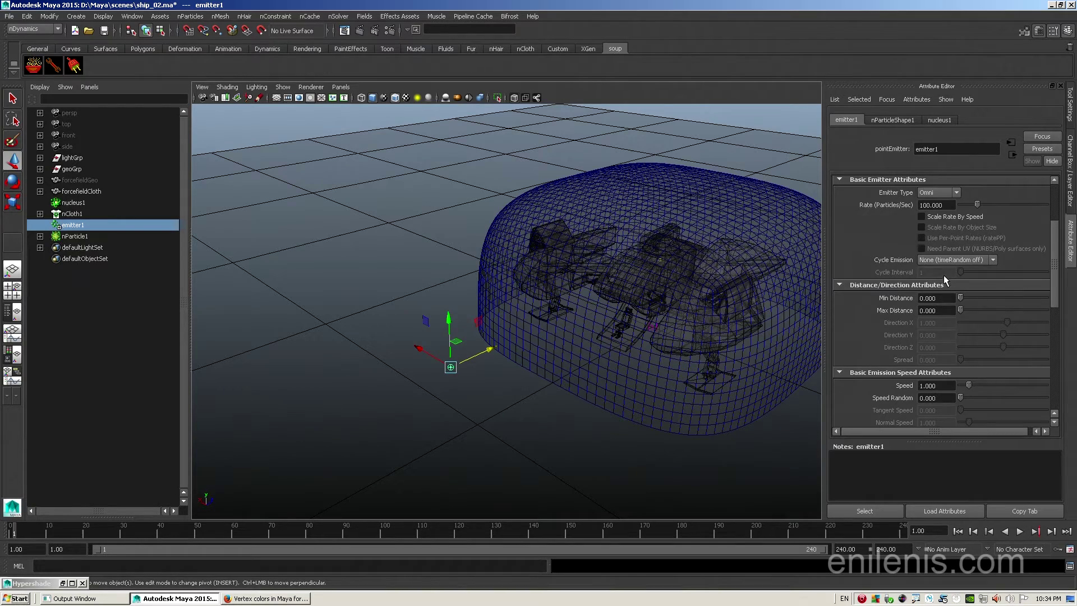
scroll(944, 264, "up", 2)
Step: Make the emitter Directional with Direction 0, 0, 1
left_click(944, 226)
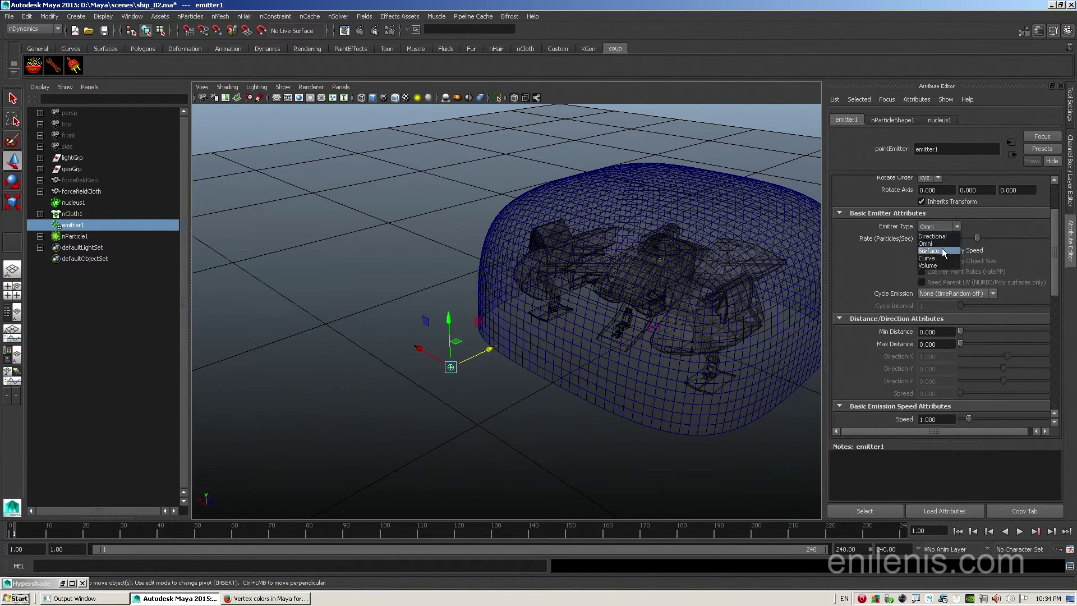
left_click(942, 248)
left_click_drag(552, 349, 461, 359, "alt")
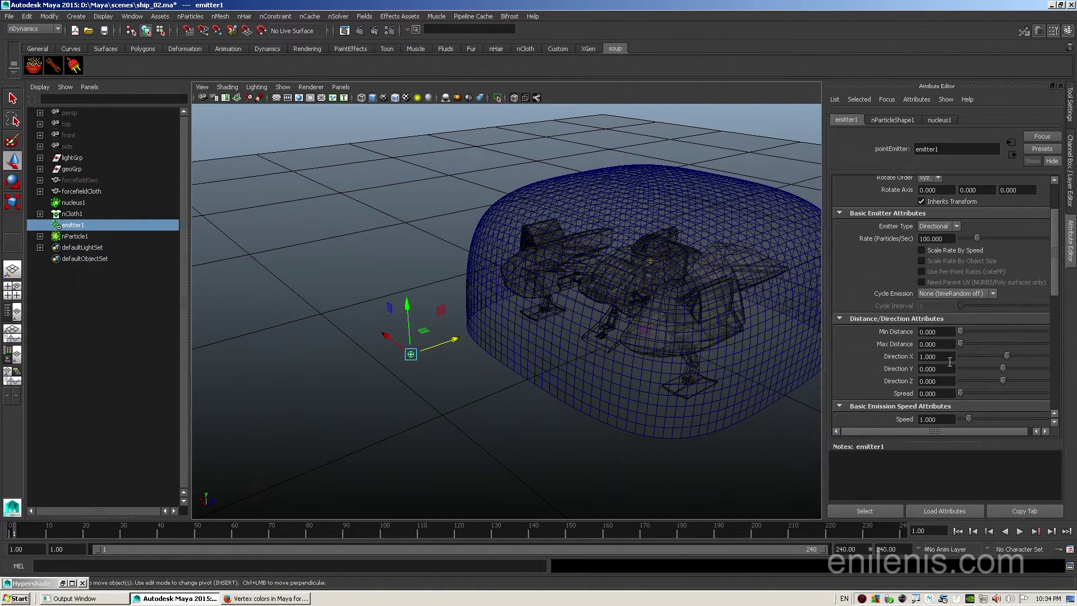
left_click_drag(950, 362, 909, 354)
type("0")
key("Tab")
key("Tab")
type("1")
key("Tab")
left_click(944, 382)
scroll(942, 381, "down", 3)
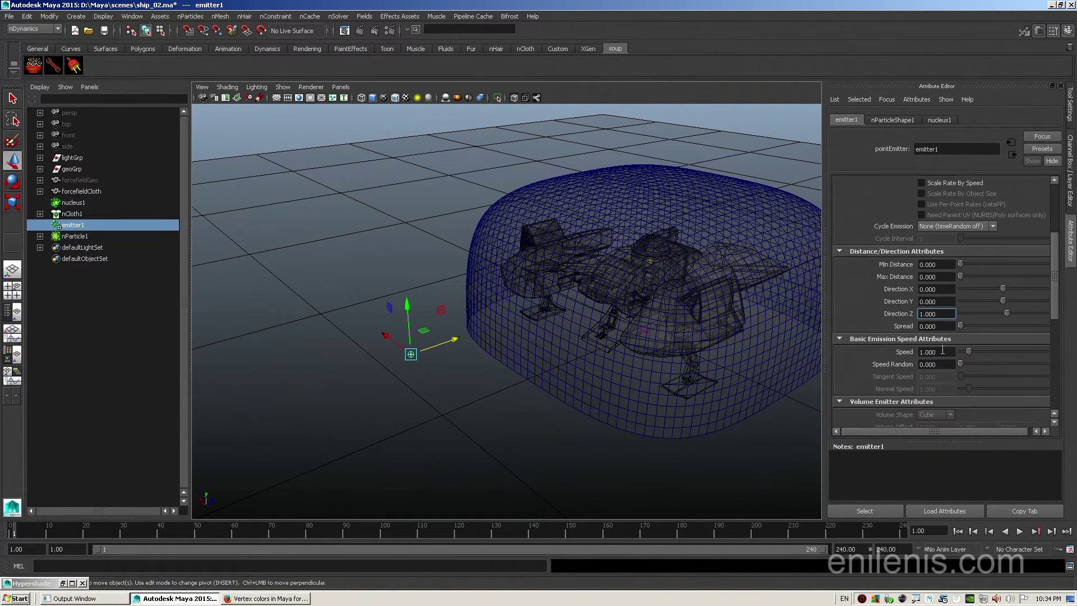
Step: Set the emitter Spread to 0.2 and Speed to 50, then preview the playback
double_click(941, 326)
key("Return")
left_click(947, 350)
type("50")
key("Return")
left_click_drag(632, 312, 686, 339, "alt")
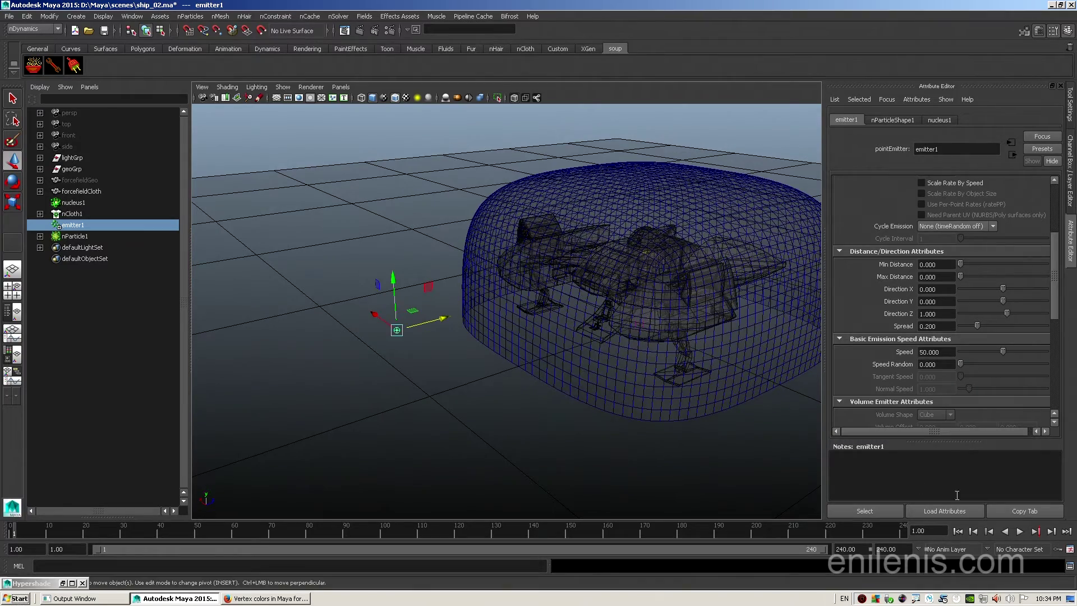
left_click(1023, 534)
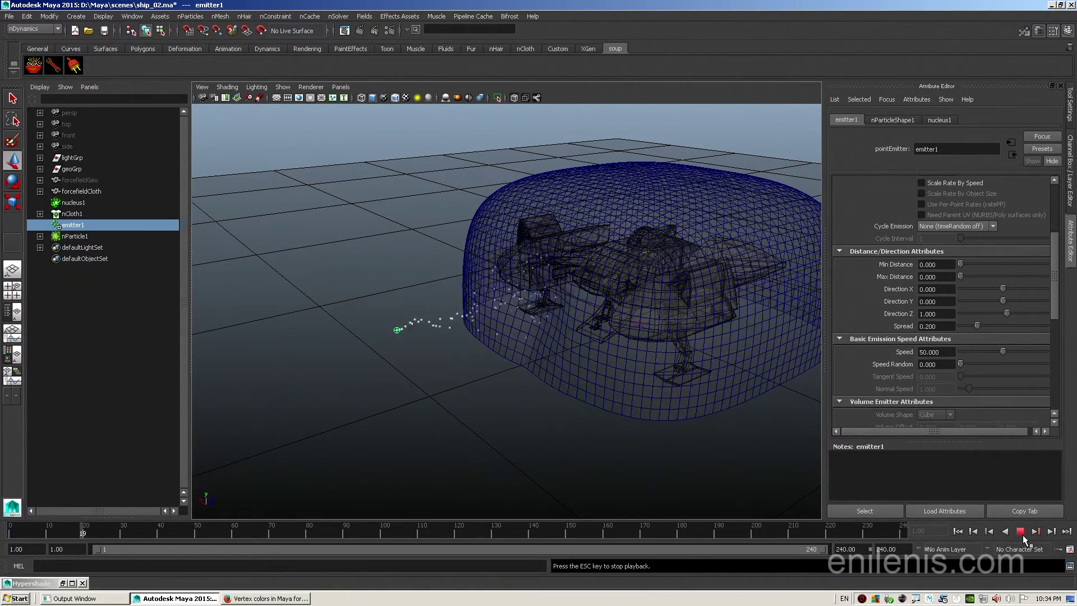
left_click(1021, 531)
Step: Set emitter1's Rate to 24 particles per second and replay the simulation
key("w")
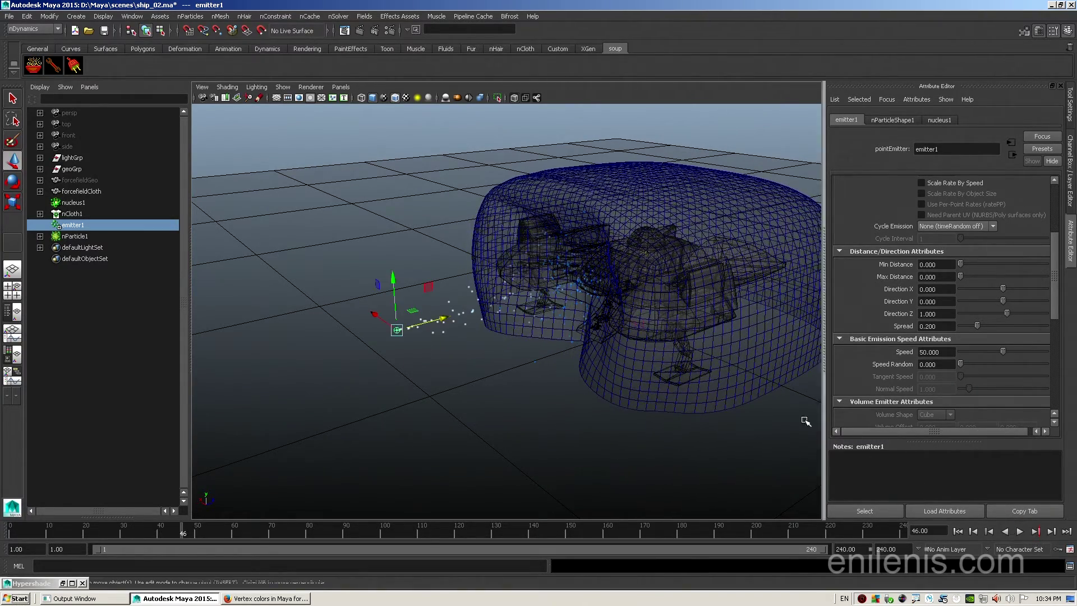
left_click_drag(806, 421, 548, 361, "alt")
left_click(432, 314)
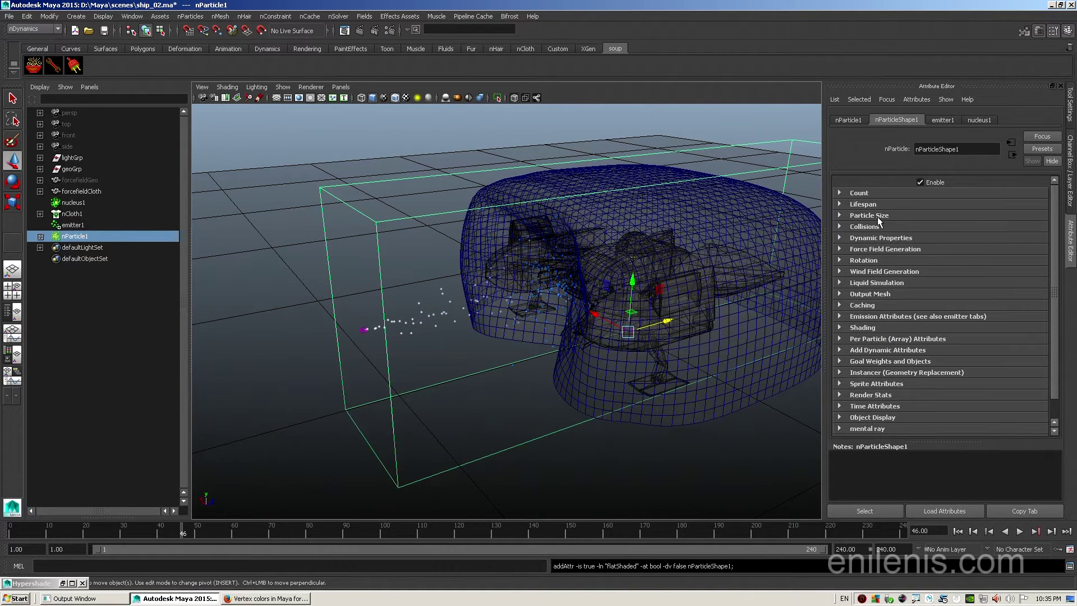
left_click(949, 120)
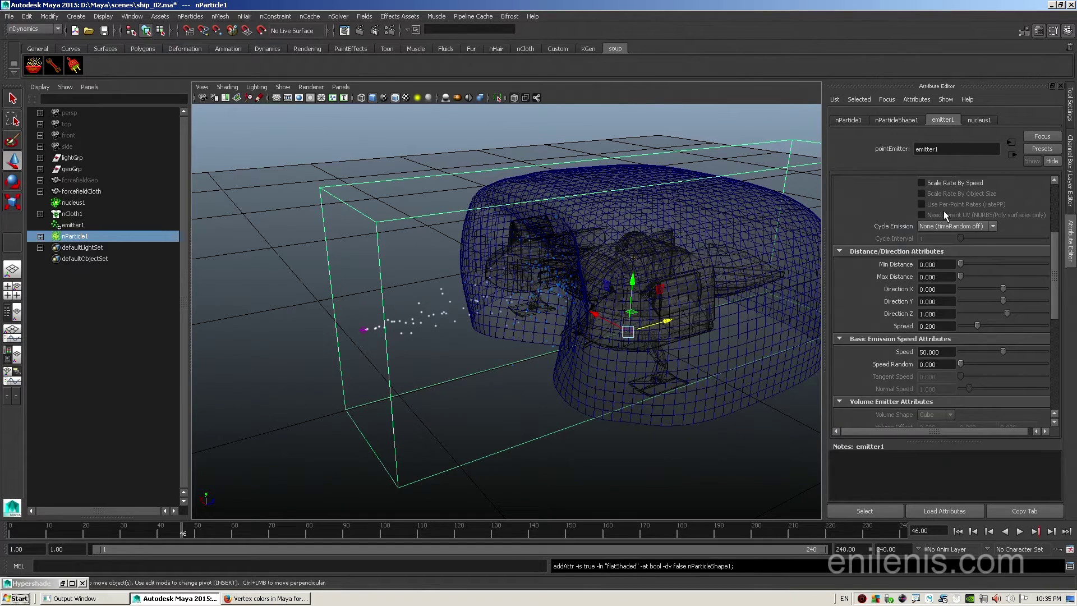
scroll(947, 213, "up", 3)
left_click_drag(955, 306, 896, 301)
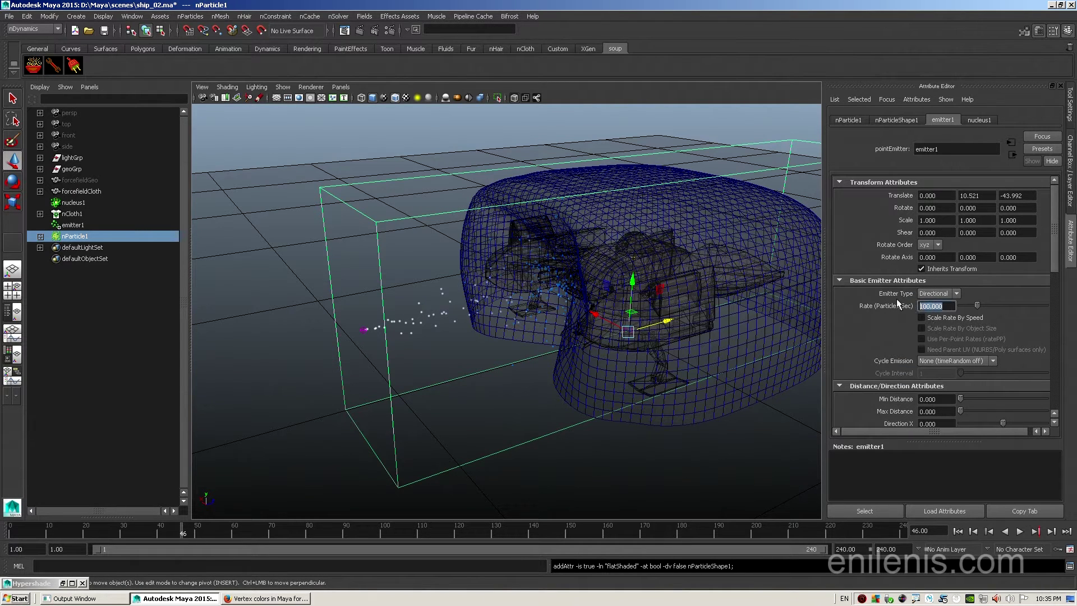
type("24")
key("Return")
left_click(1021, 532)
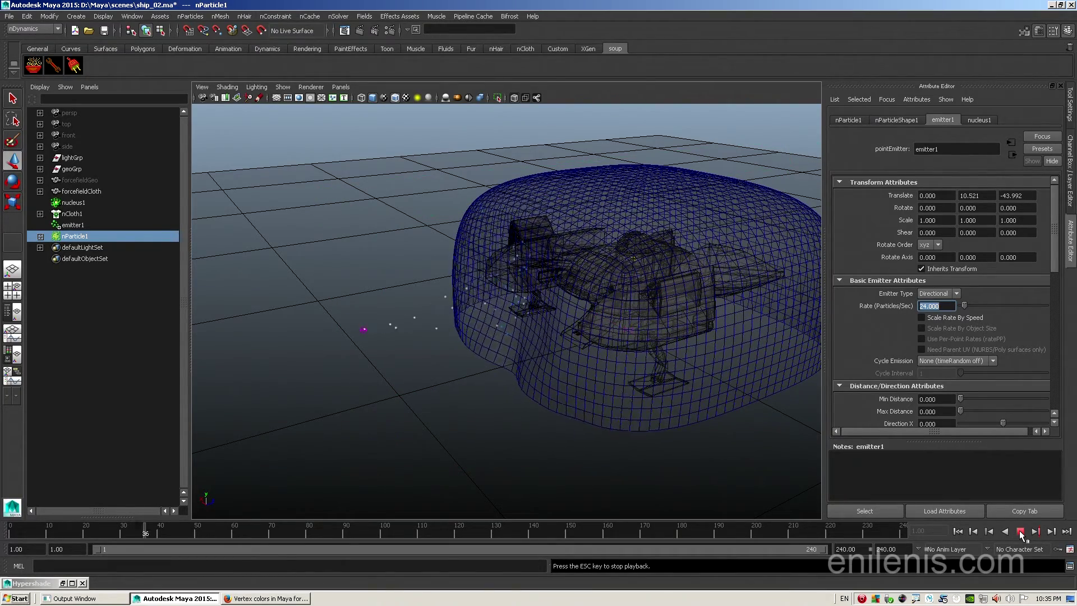
left_click(1020, 532)
left_click_drag(674, 443, 668, 401, "alt")
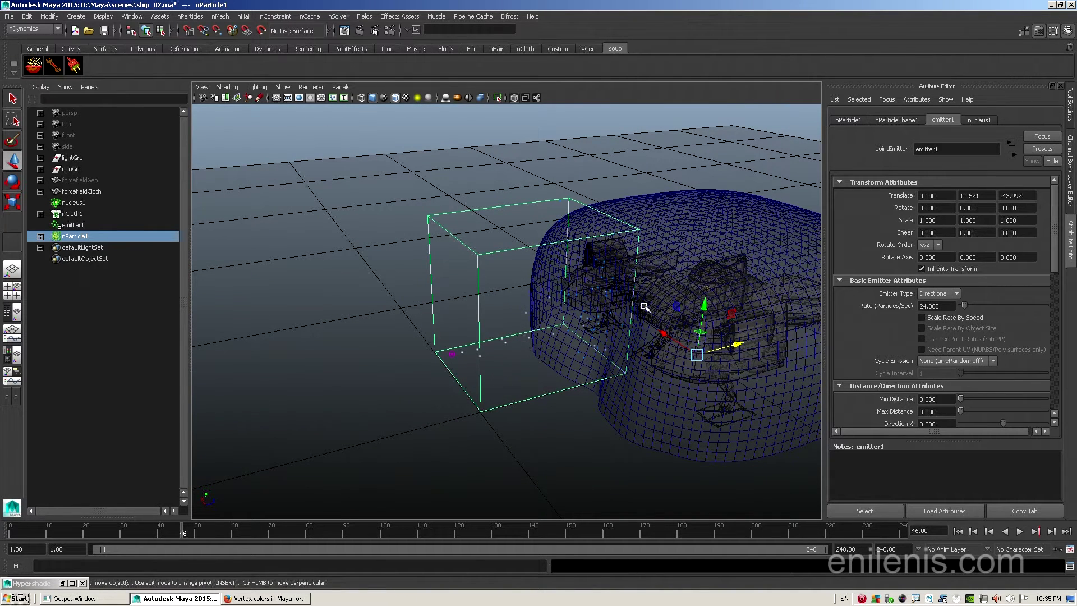
Step: Set nParticleShape1's particle render type to Streak
left_click(908, 120)
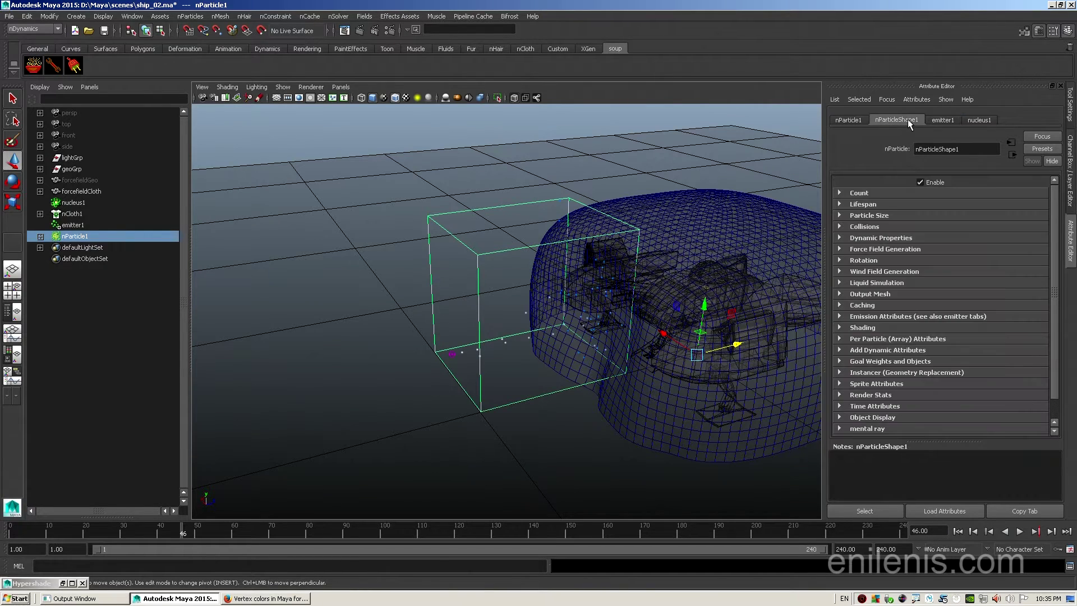
left_click(869, 328)
left_click(937, 340)
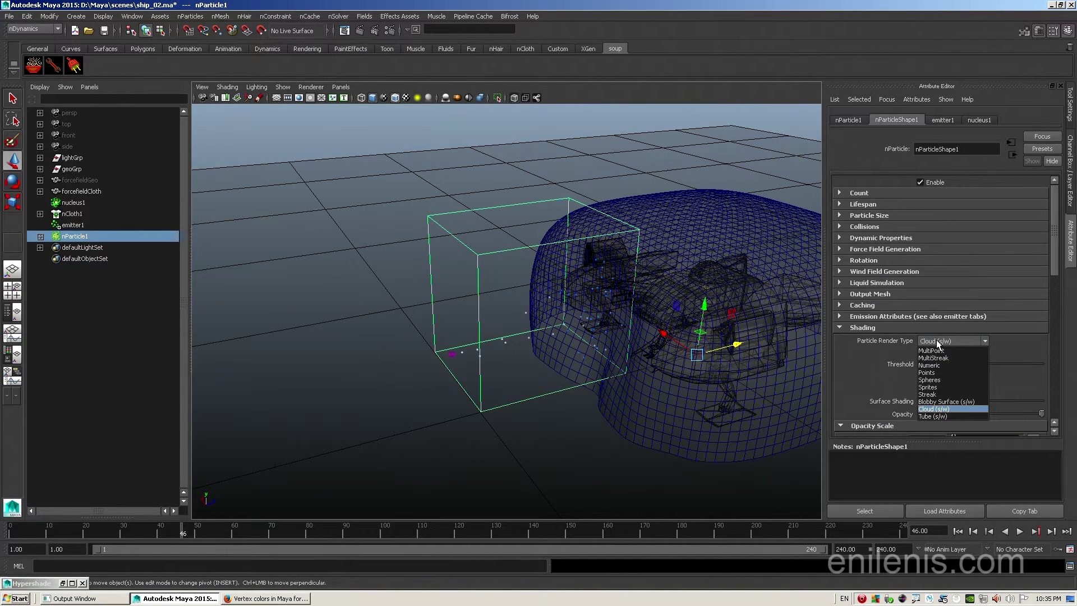
left_click(934, 395)
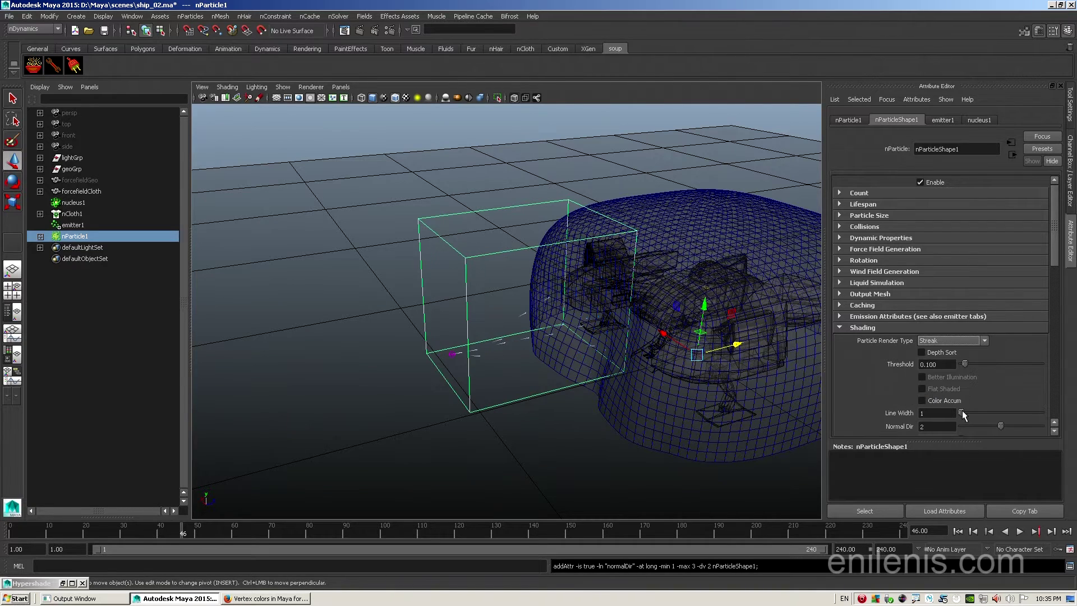
scroll(962, 411, "down", 3)
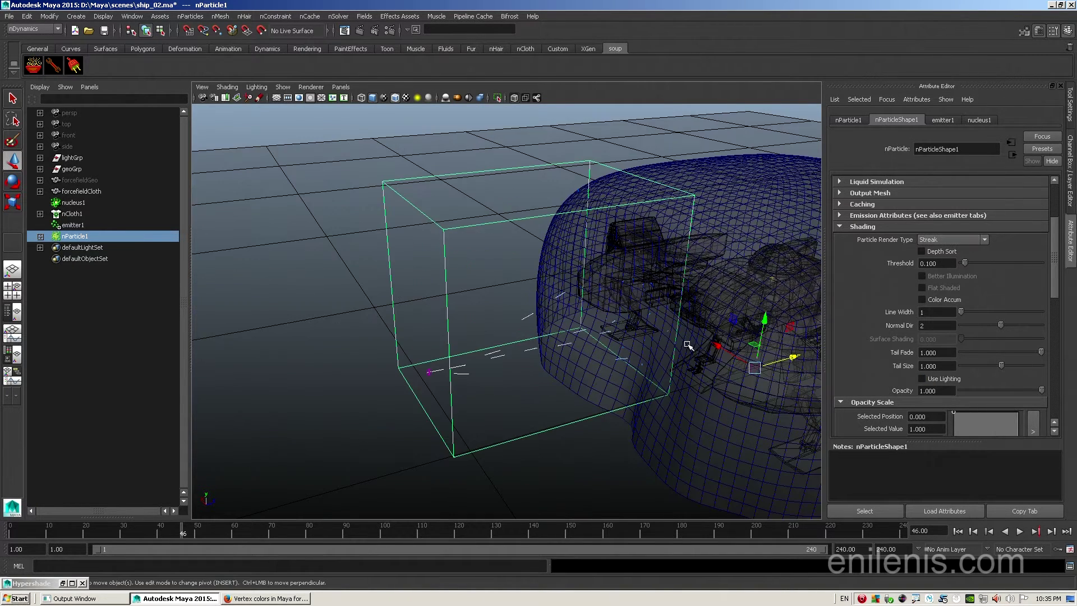
Step: Replay the simulation from the start to frame 45 and orbit around the dome
left_click(958, 531)
left_click(1020, 532)
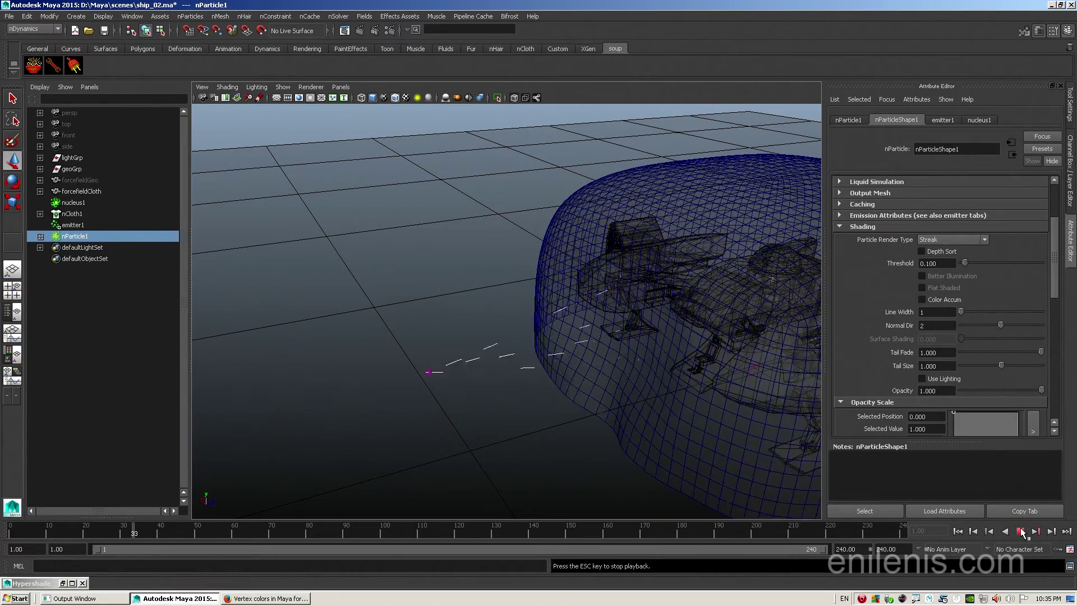
left_click(1021, 531)
left_click_drag(702, 416, 664, 410, "alt")
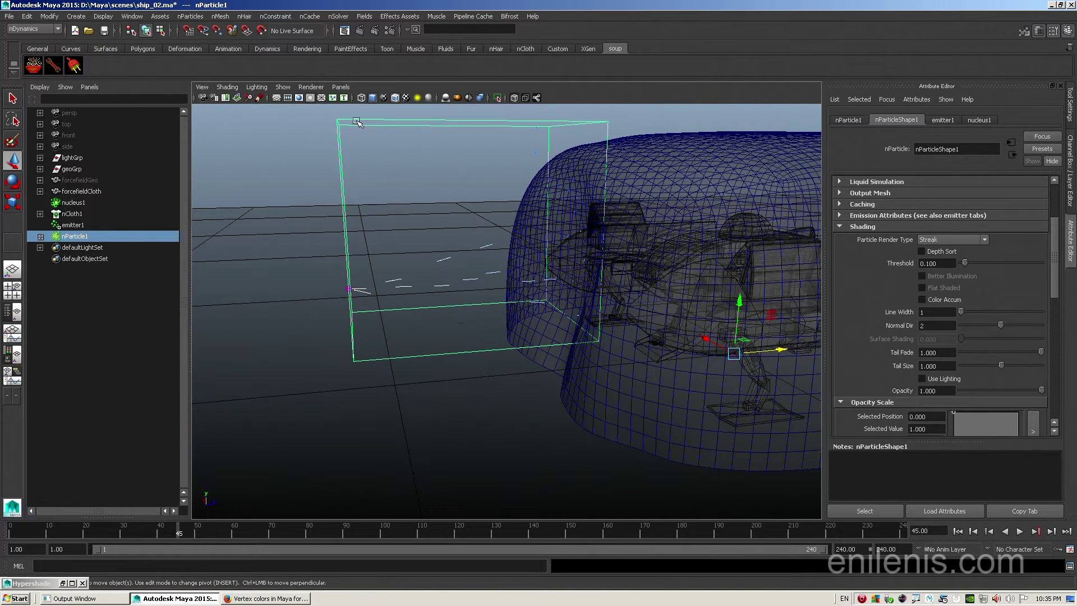
Step: Create a particle collision event, event0, with Original particle dies enabled
left_click(198, 18)
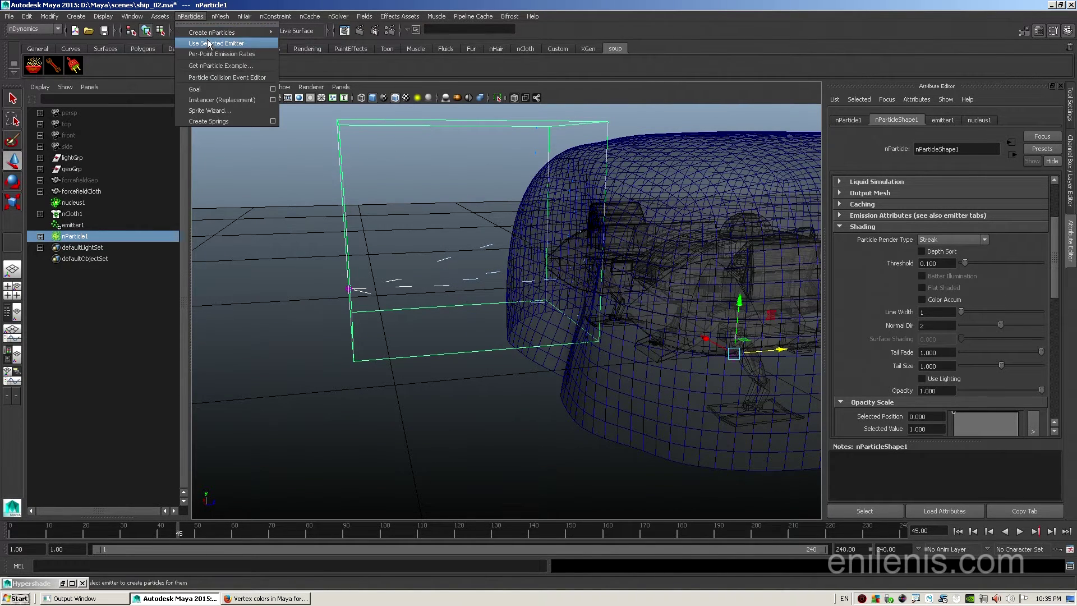
left_click(234, 76)
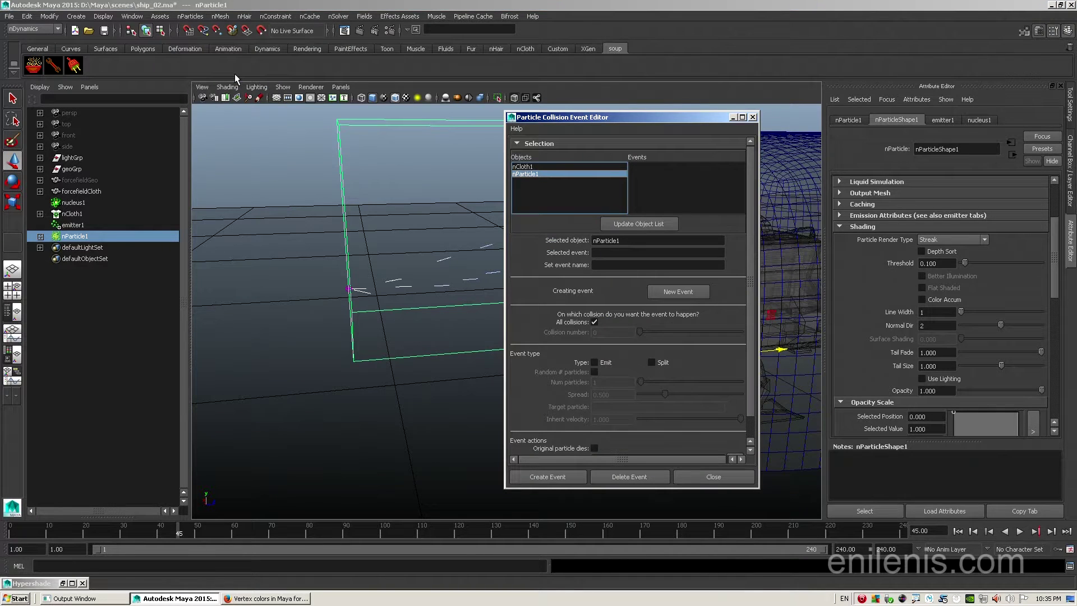
left_click(594, 448)
left_click(564, 477)
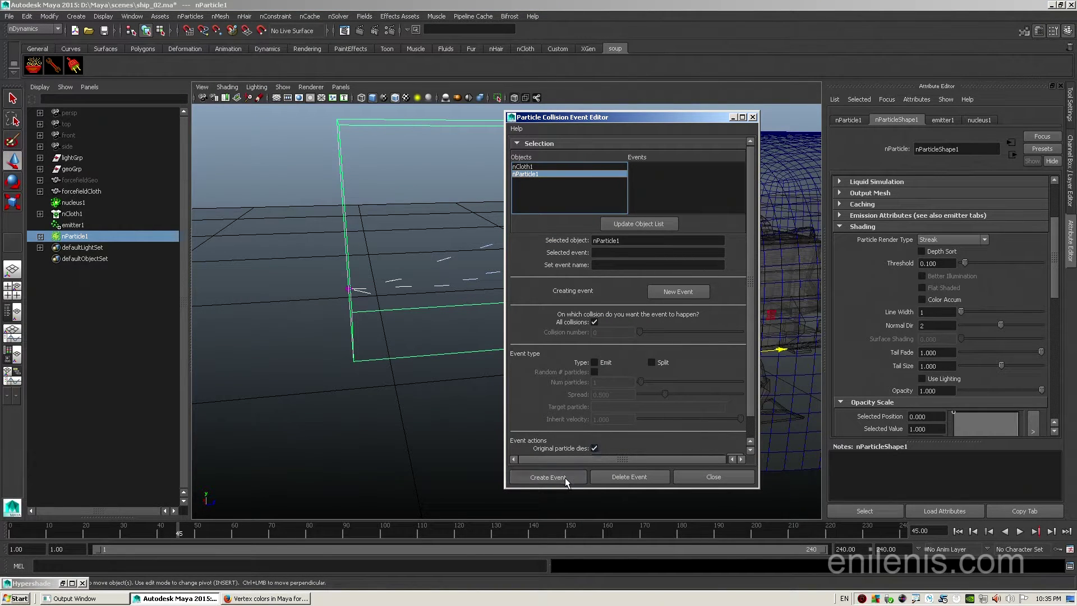
left_click(712, 477)
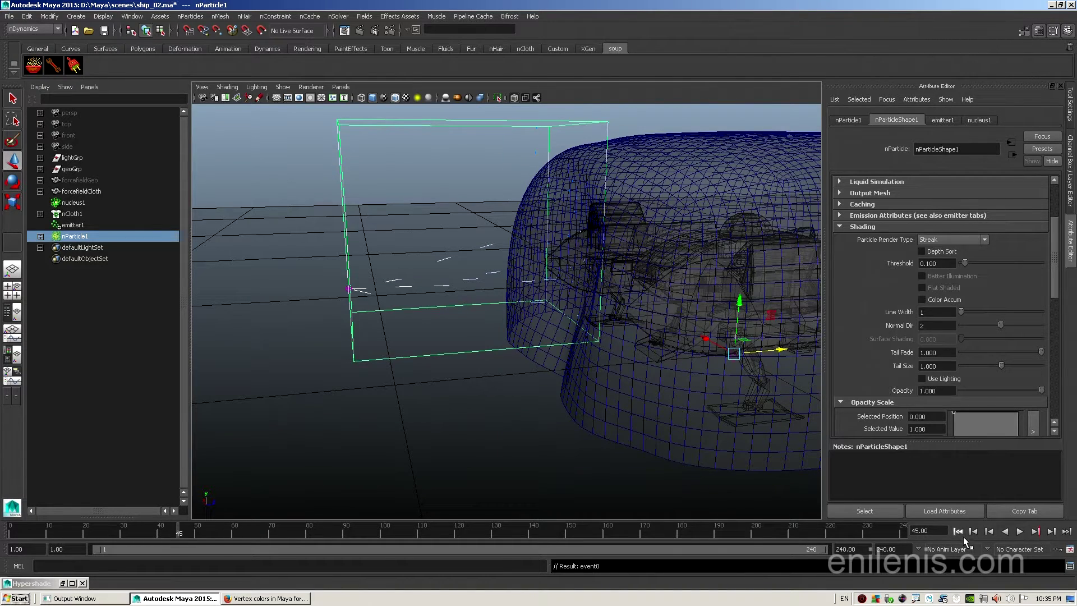
Step: Replay to test the event, then select the dome cloth and rewind to frame 1
left_click(960, 533)
left_click(1019, 532)
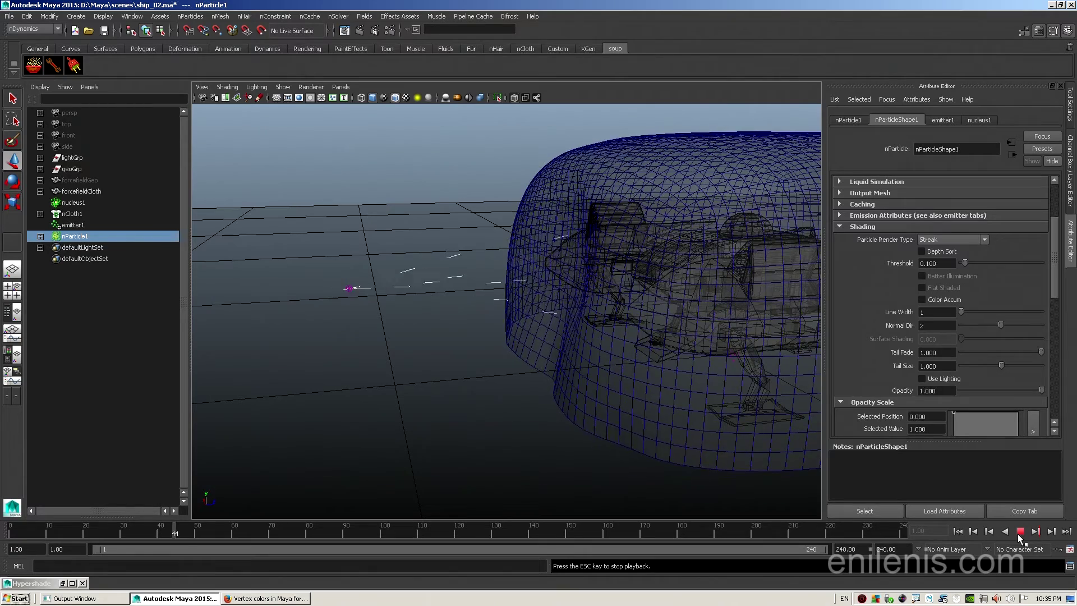
left_click(1020, 531)
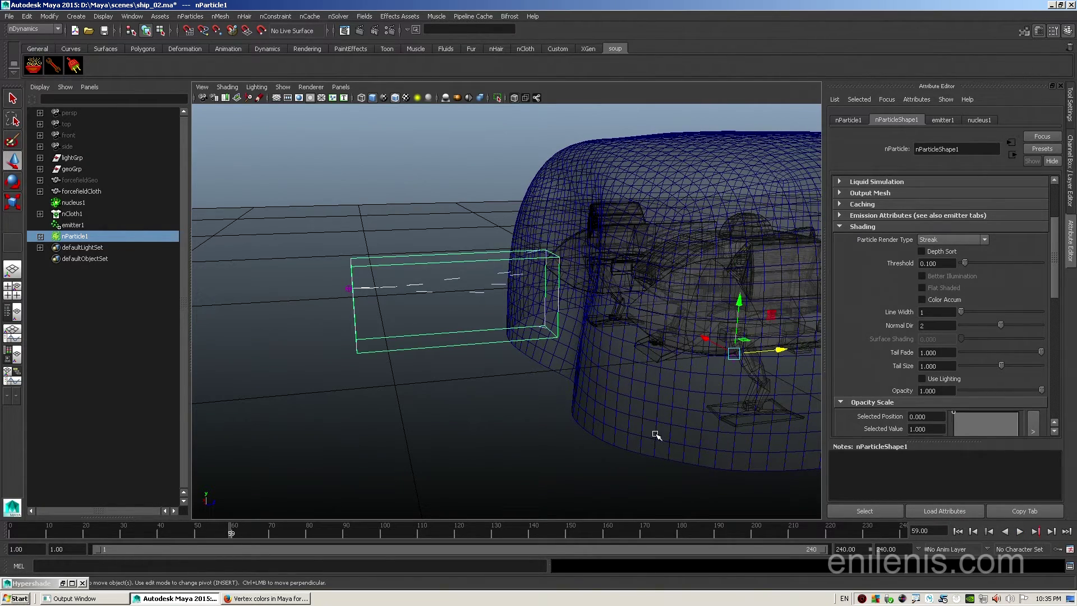
left_click(657, 435)
left_click(958, 531)
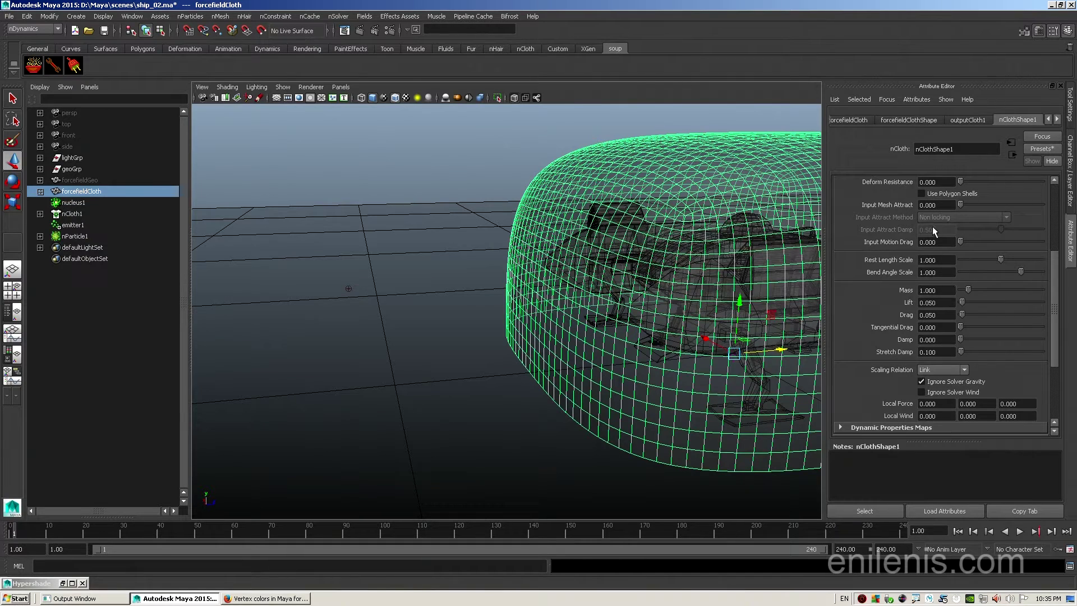
Step: Set the dome cloth's Input Mesh Attract to 1 and play the simulation to frame 74
left_click(953, 205)
type("1")
key("Return")
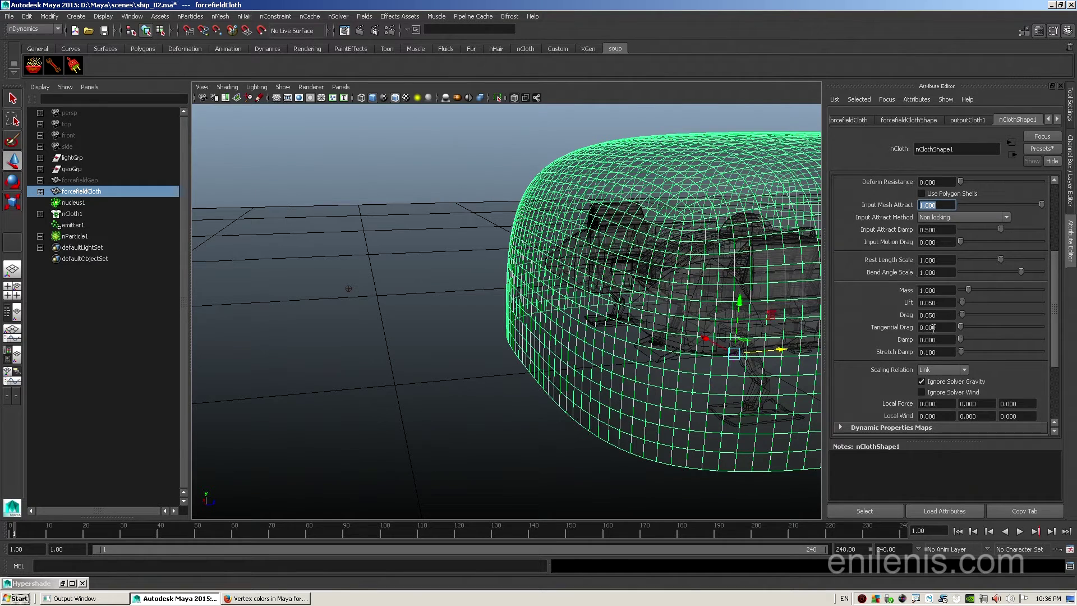
left_click(1021, 532)
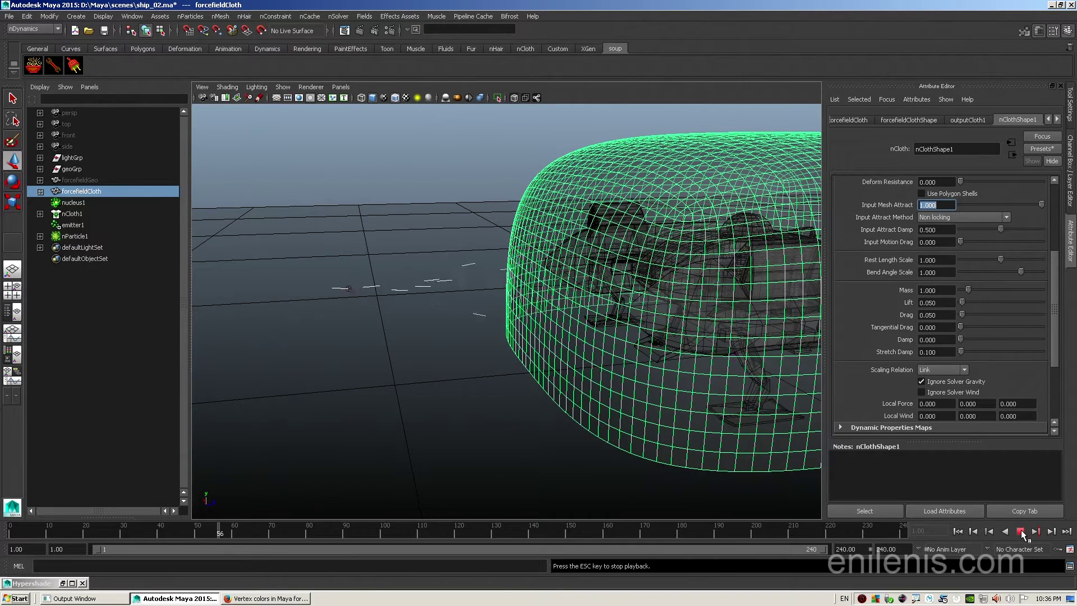
left_click(1021, 532)
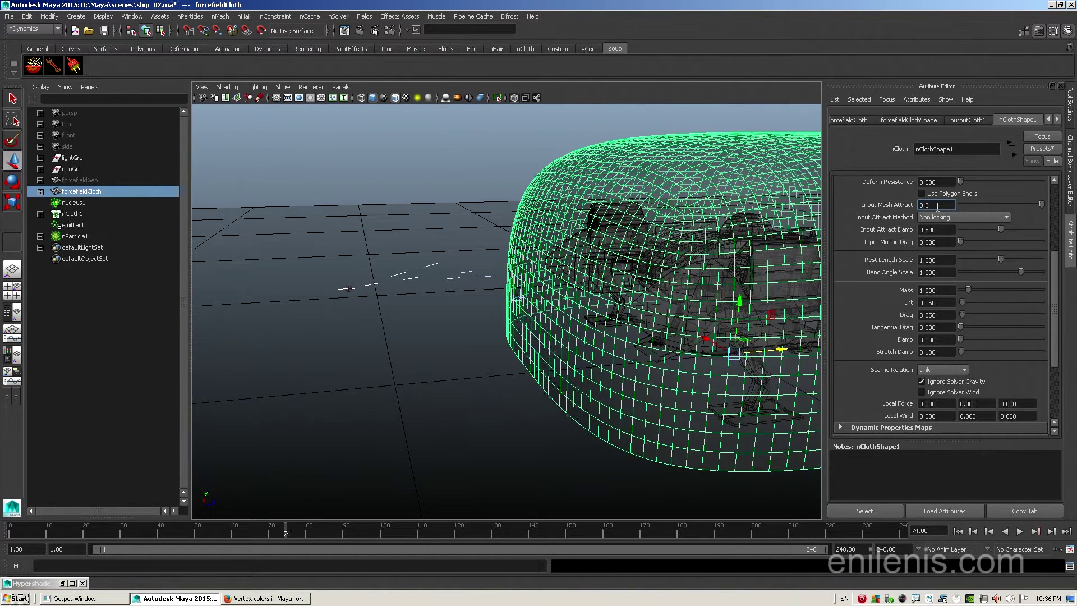
Step: Change Input Mesh Attract to 0.2 and replay, viewing the whole dome around the ship
key("Return")
left_click(1019, 532)
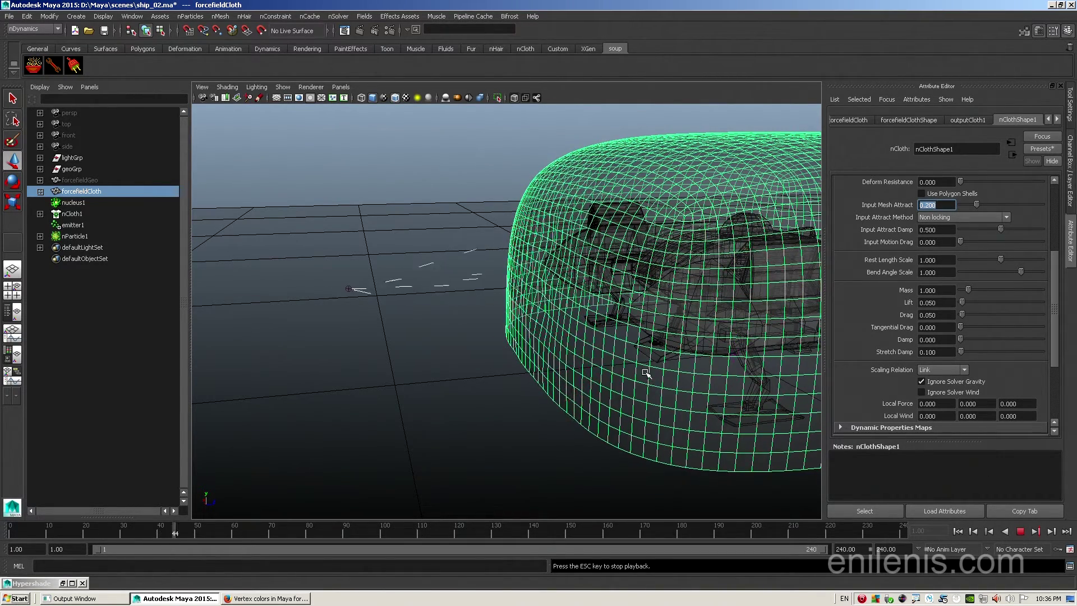
left_click(690, 382)
left_click_drag(715, 414, 584, 423, "alt")
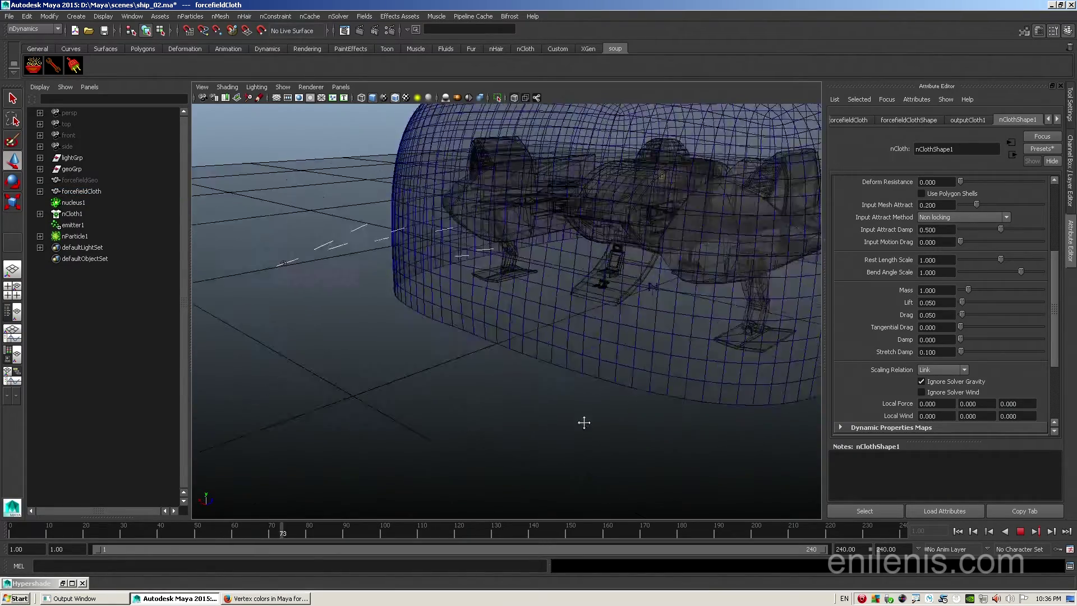
right_click_drag(584, 423, 551, 428, "alt")
Step: Turn off X-Ray shading so the dome appears opaque
left_click(227, 87)
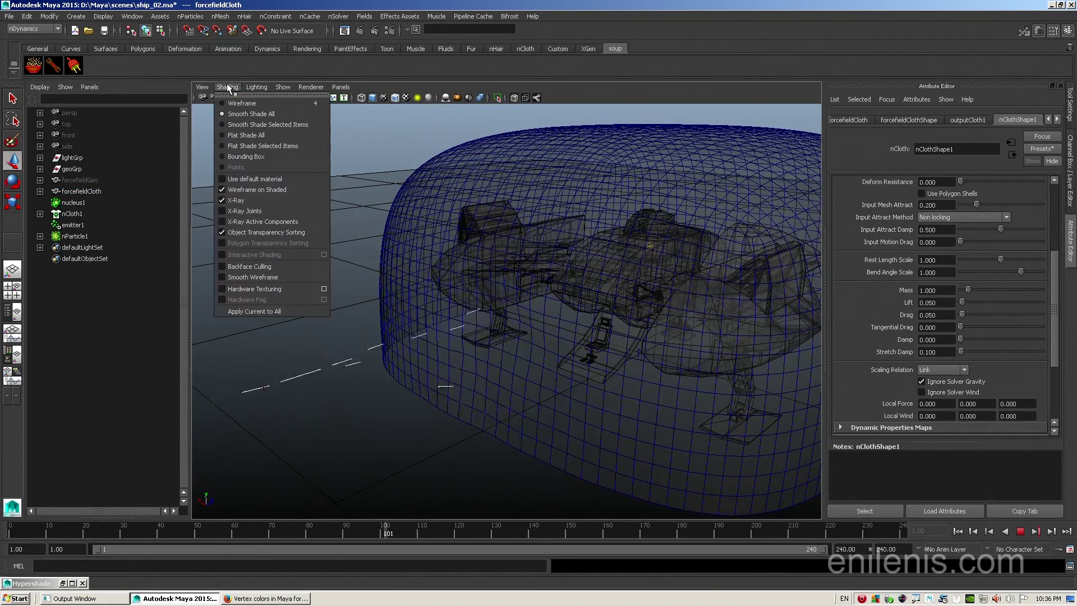
left_click(236, 201)
mouse_move(365, 247)
left_mouse_down("alt")
mouse_move(464, 301)
mouse_move(577, 303)
mouse_move(435, 298)
mouse_move(567, 323)
mouse_move(443, 318)
mouse_move(531, 330)
mouse_move(493, 344)
mouse_move(500, 322)
mouse_move(512, 342)
mouse_move(593, 354)
left_mouse_up("alt")
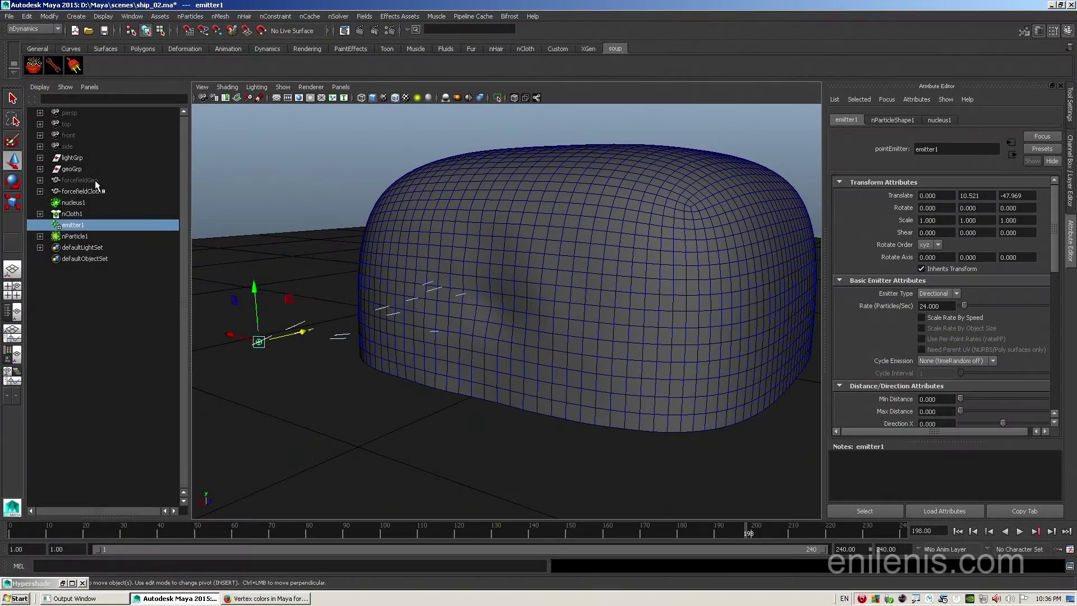
Step: Select forcefieldGeo and then forcefieldCloth in the Outliner
left_click(96, 181)
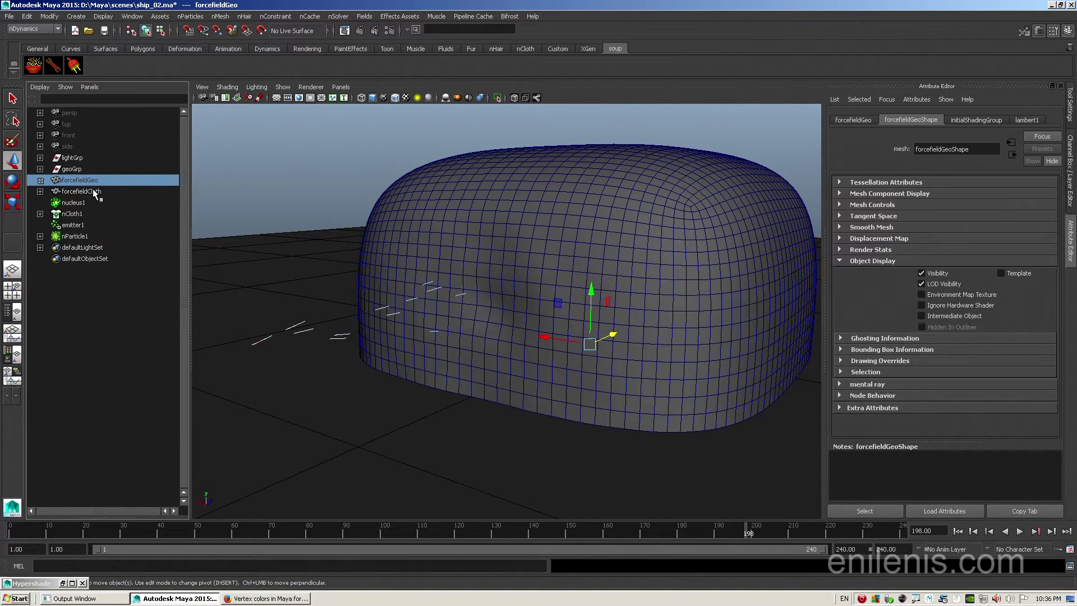
left_click(92, 191)
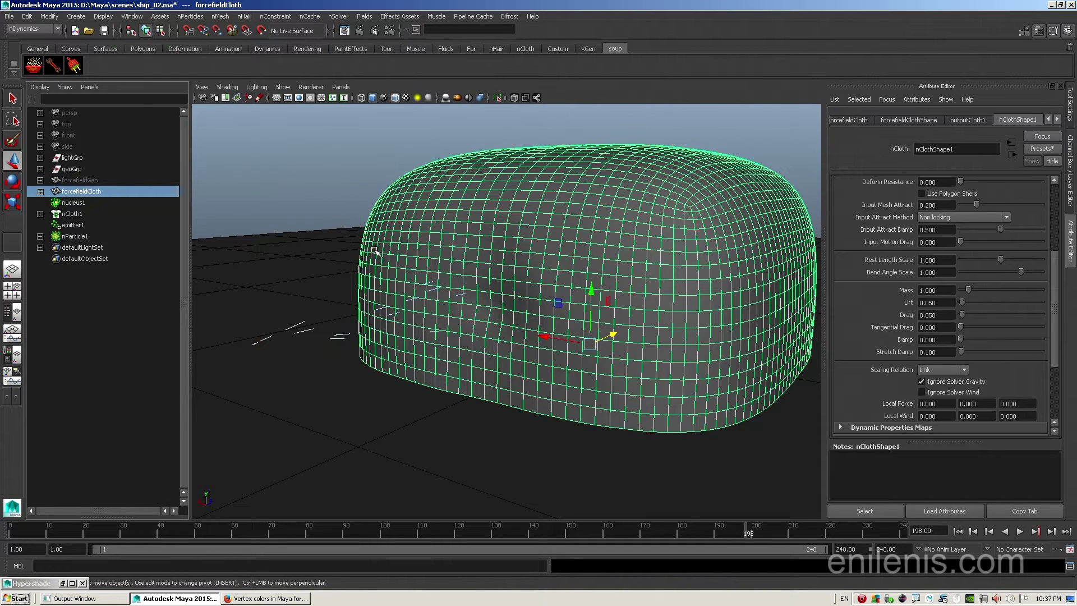
left_click(132, 16)
Step: Open the Hypershade from Rendering Editors and move it aside
mouse_move(232, 48)
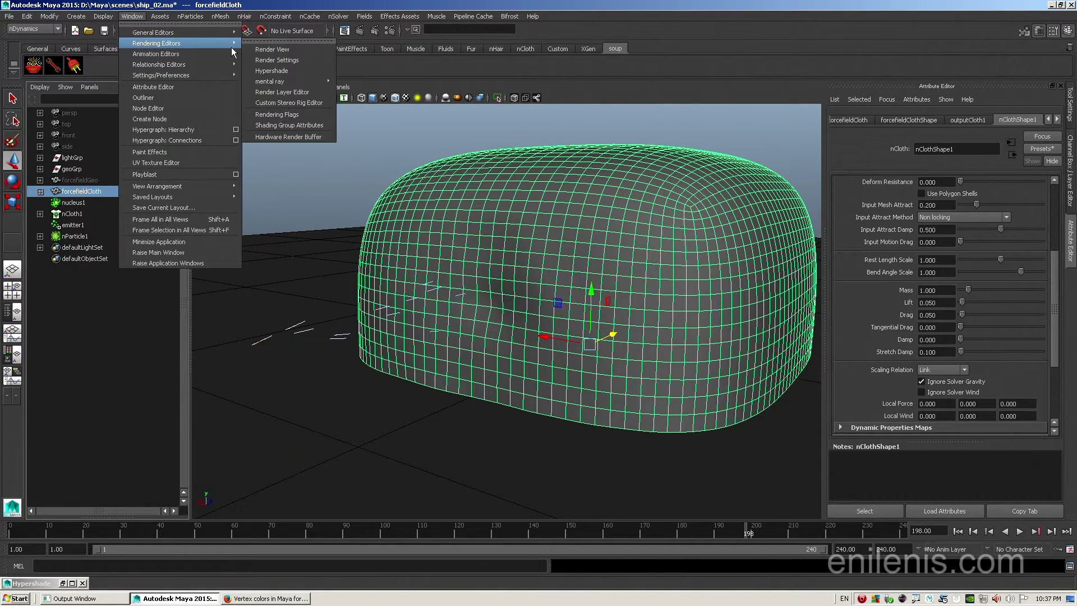
left_click(300, 71)
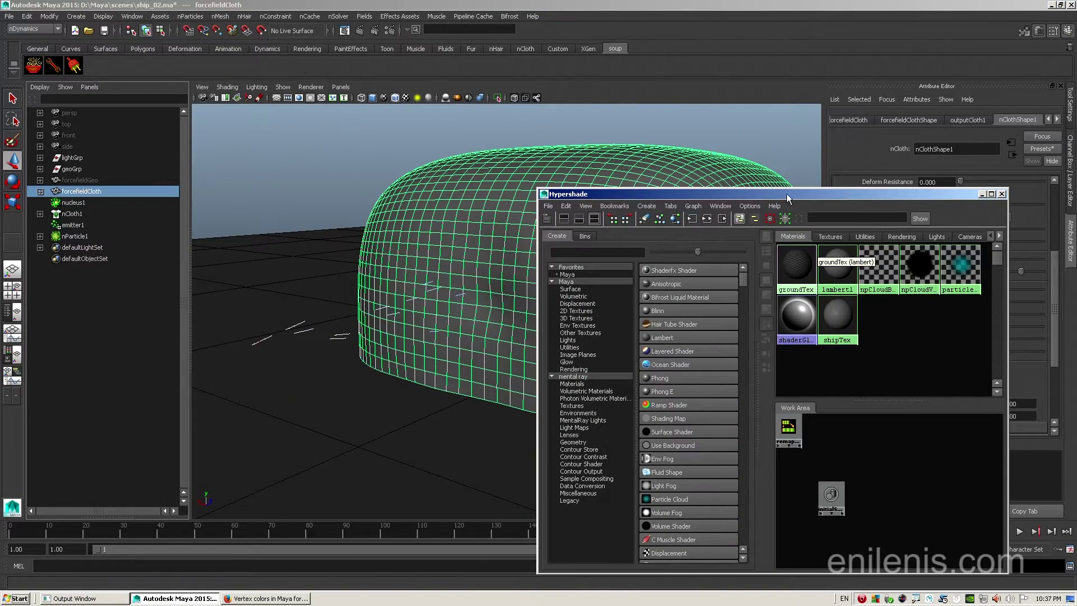
left_click_drag(794, 195, 698, 106)
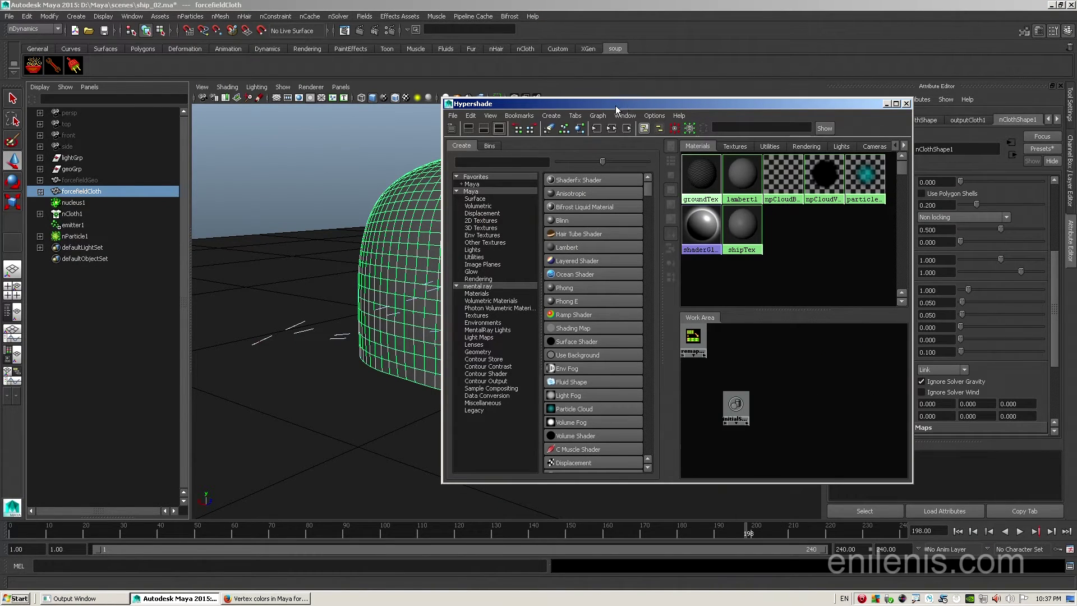
Step: Graph the dome cloth's input and output connections, then select the outputCloth1 and forcefieldClothShape nodes
left_click(614, 129)
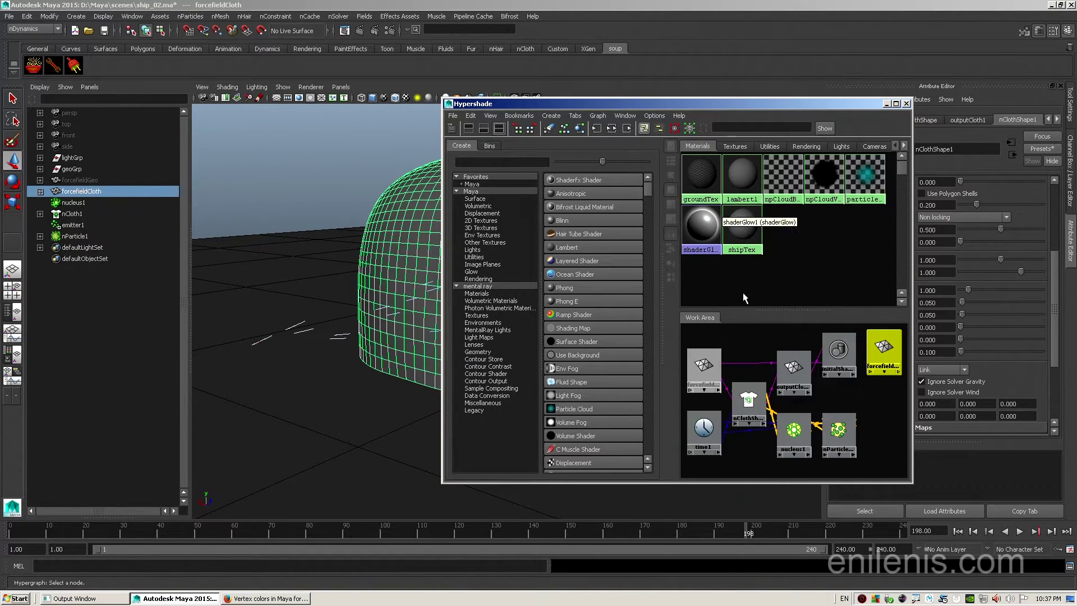
left_click_drag(769, 106, 887, 56)
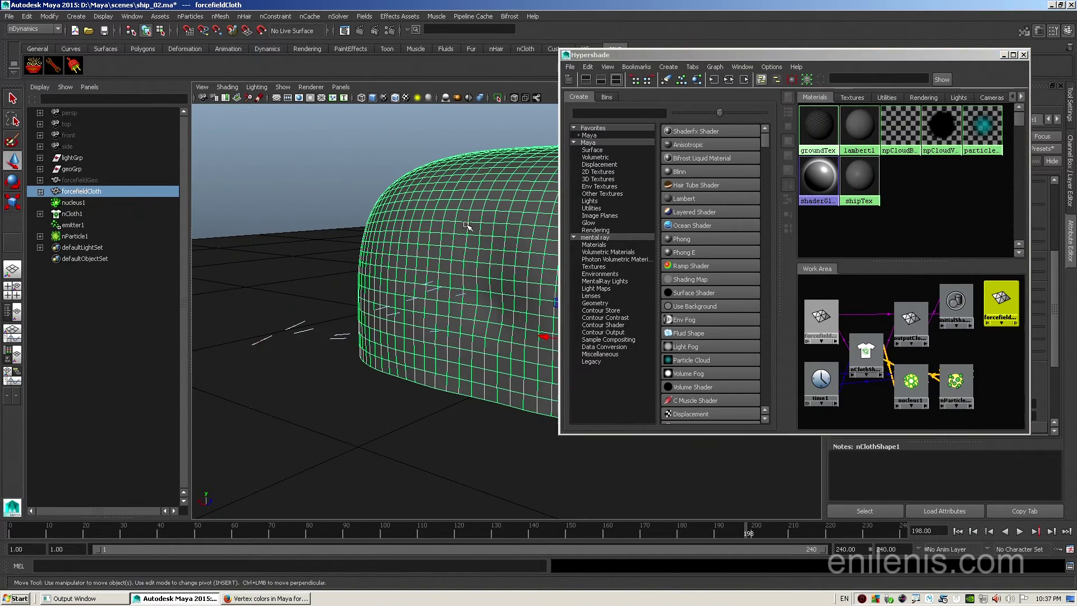
scroll(909, 366, "down", 1)
scroll(909, 366, "down", 1)
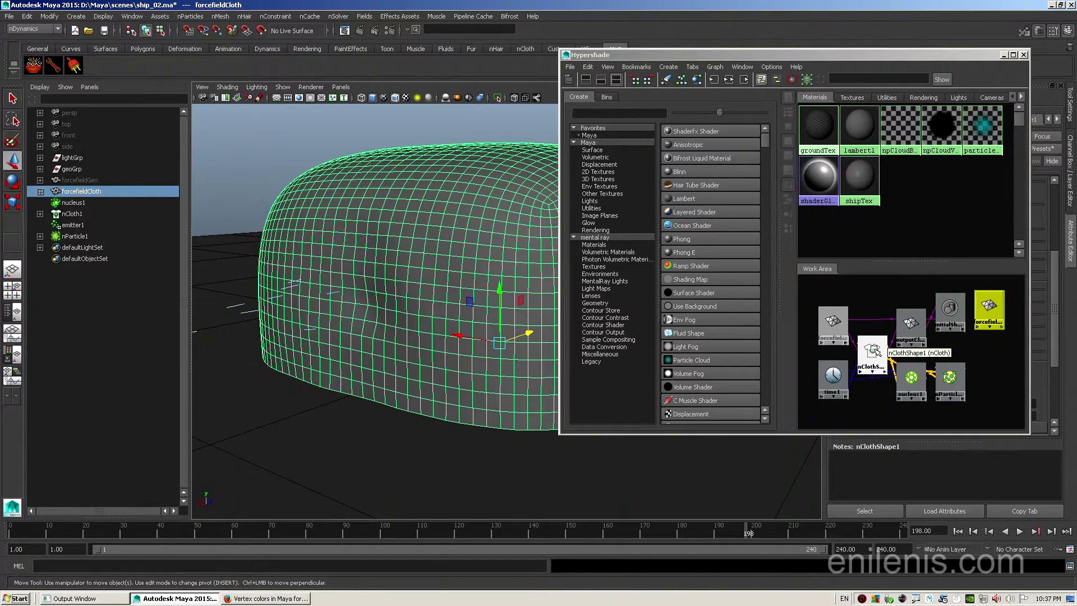
left_click(913, 335)
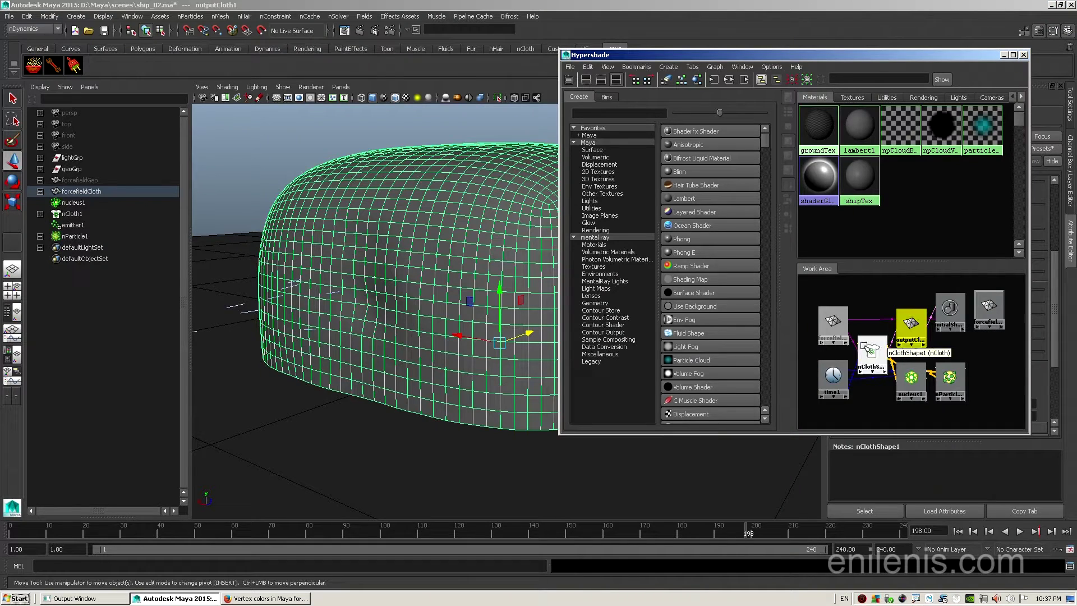
left_click(835, 328)
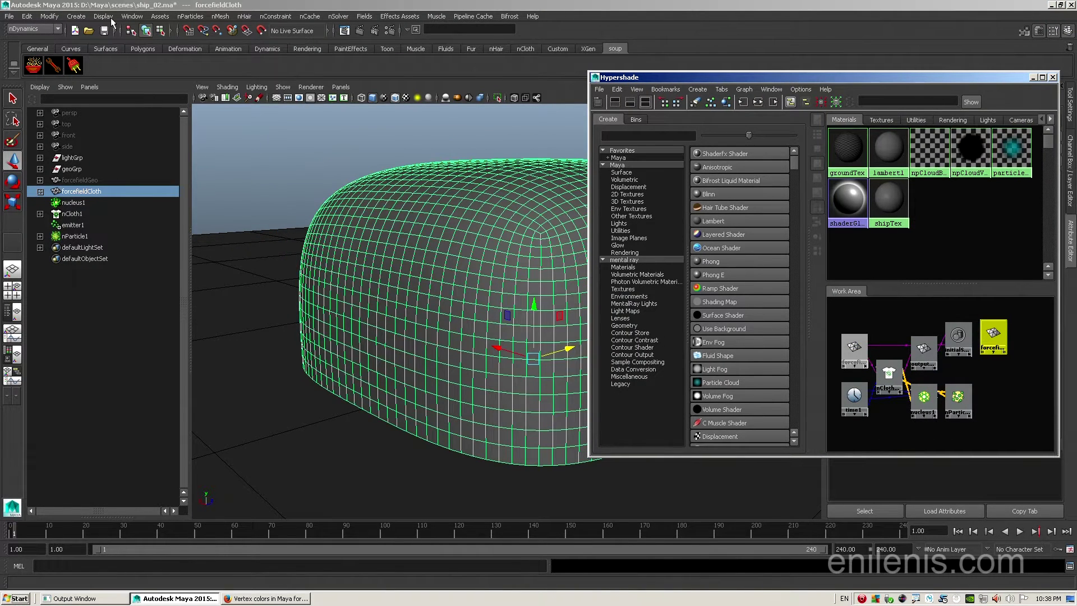
Step: Create a SOuP tensionMap node and move tensionMap1 aside in the graph
left_click(34, 63)
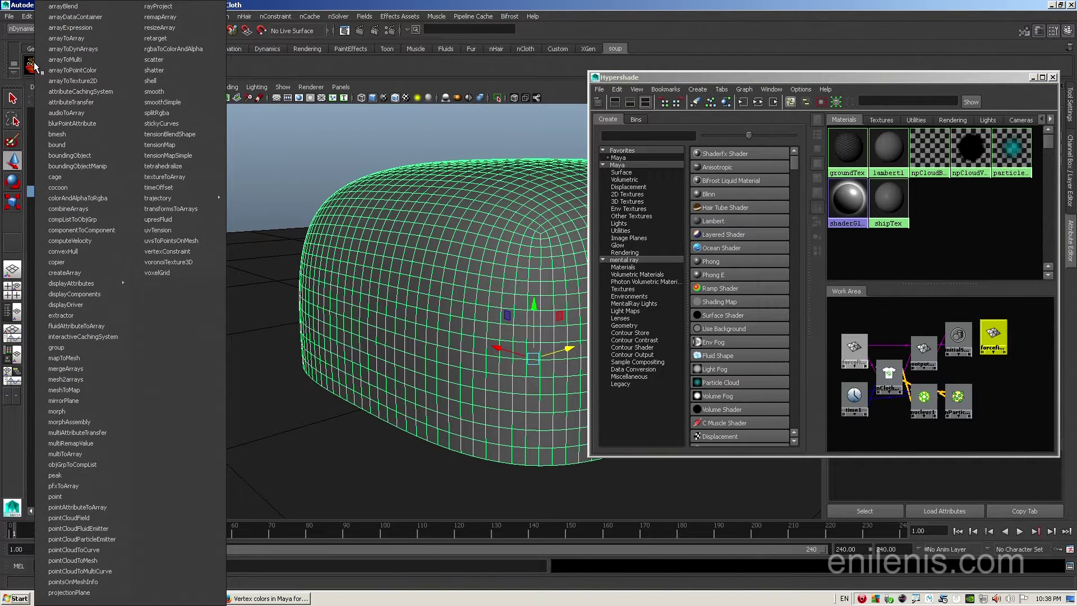
left_click(174, 145)
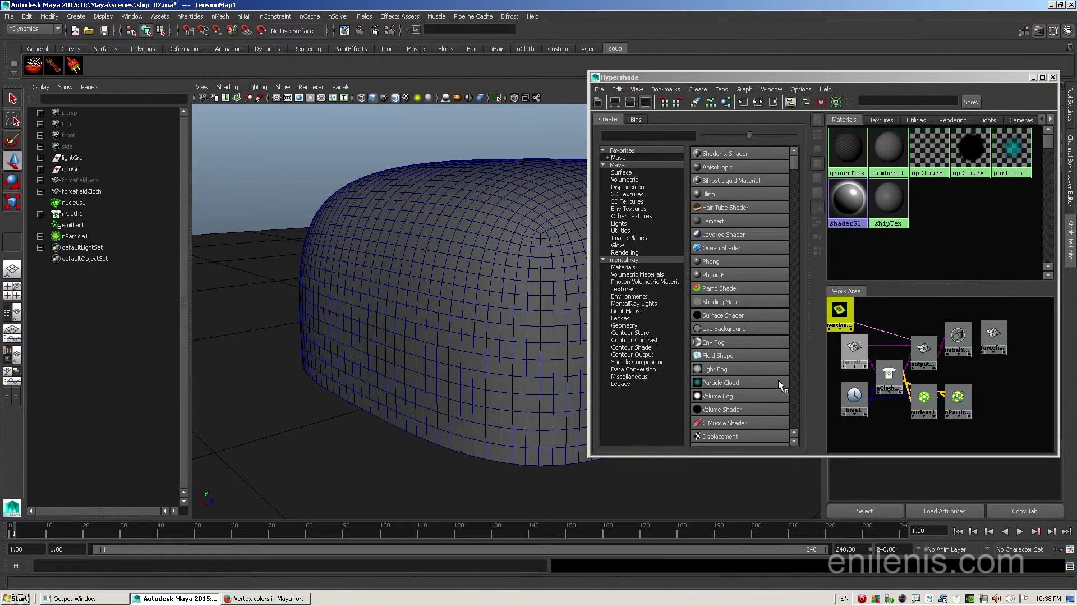
left_click_drag(844, 318, 1025, 397)
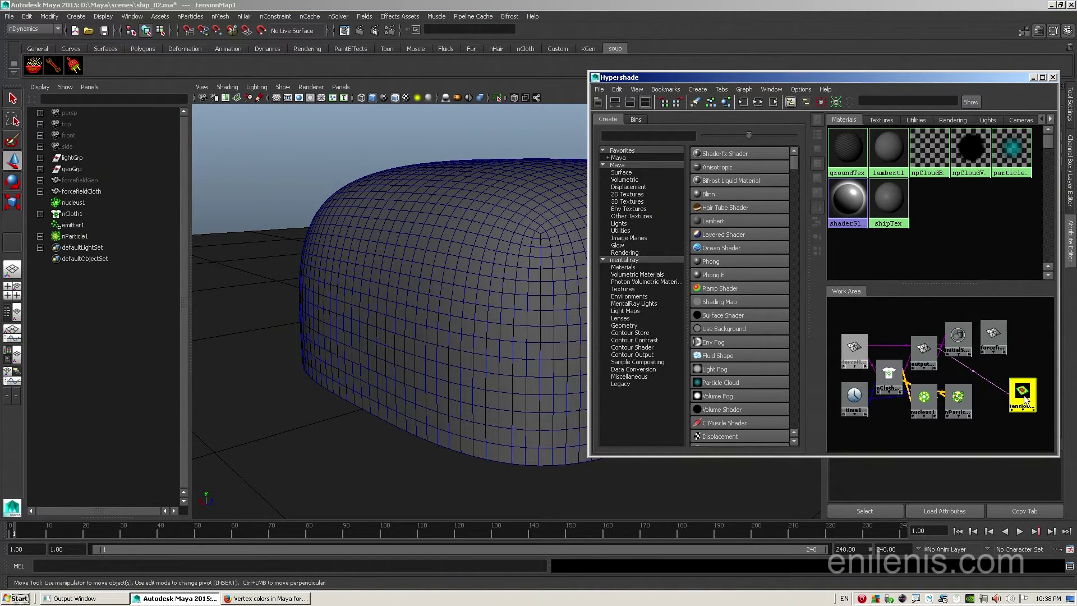
Step: Connect forcefieldClothShape's outMesh to tensionMap1's restGeometry, then select forcefieldGeoShape in the Outliner
mouse_move(997, 391)
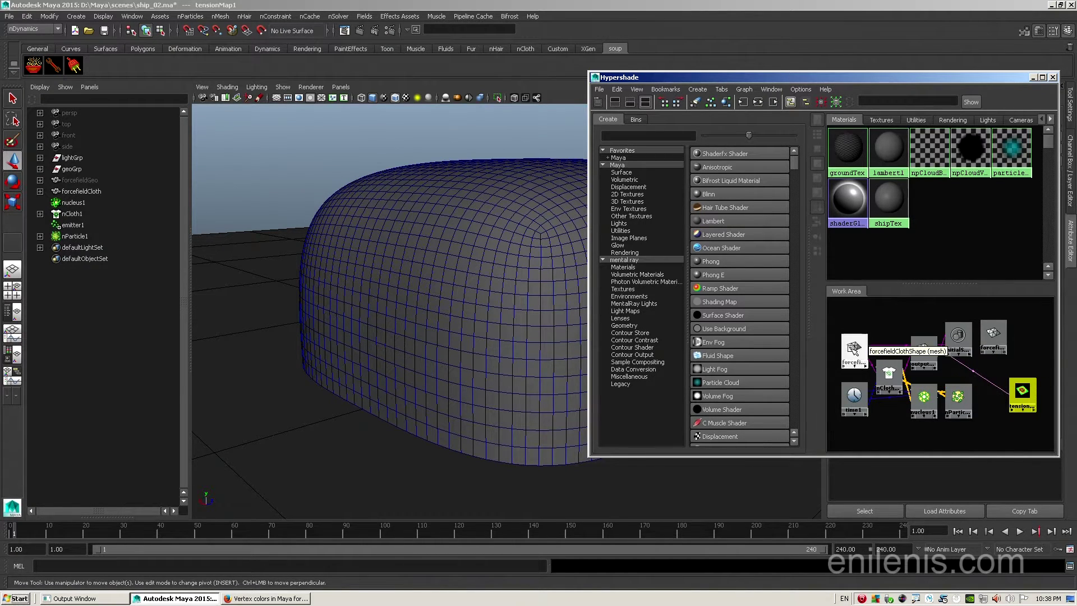
left_click(854, 349)
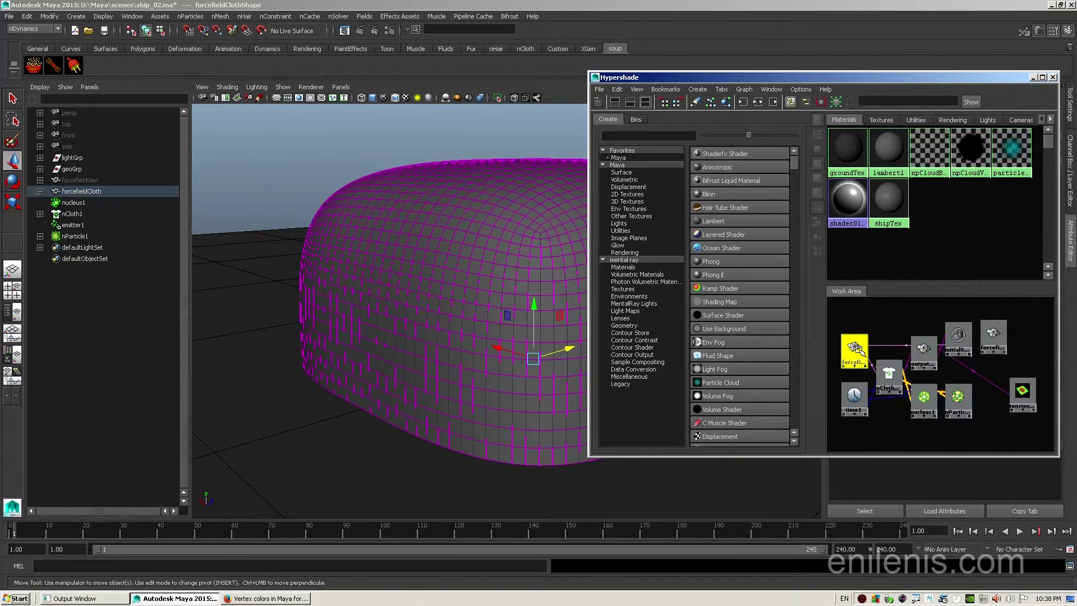
left_click(1022, 395)
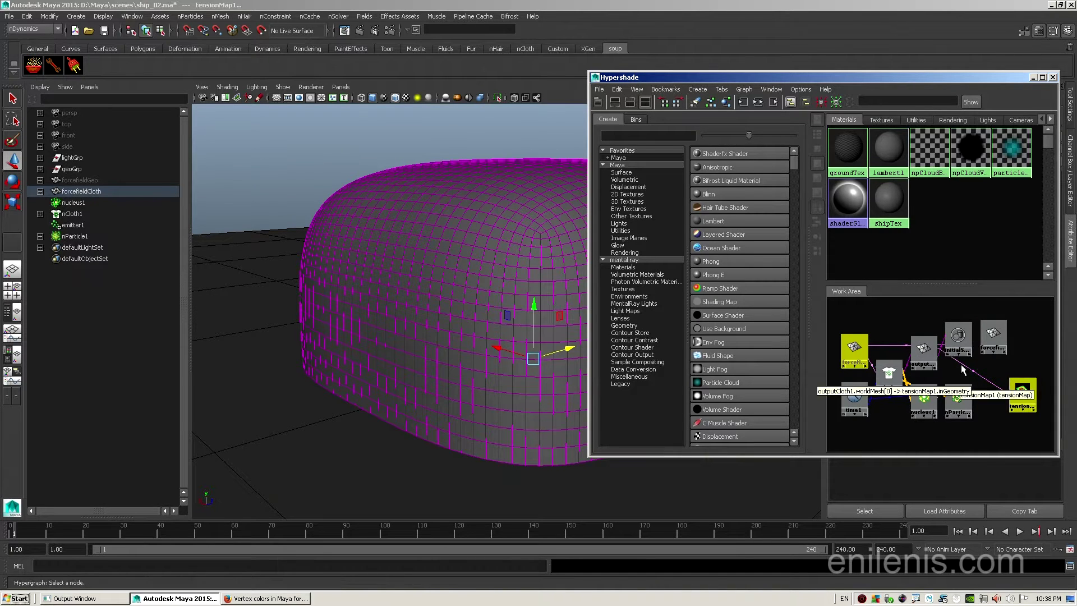
right_click(79, 63)
mouse_move(107, 69)
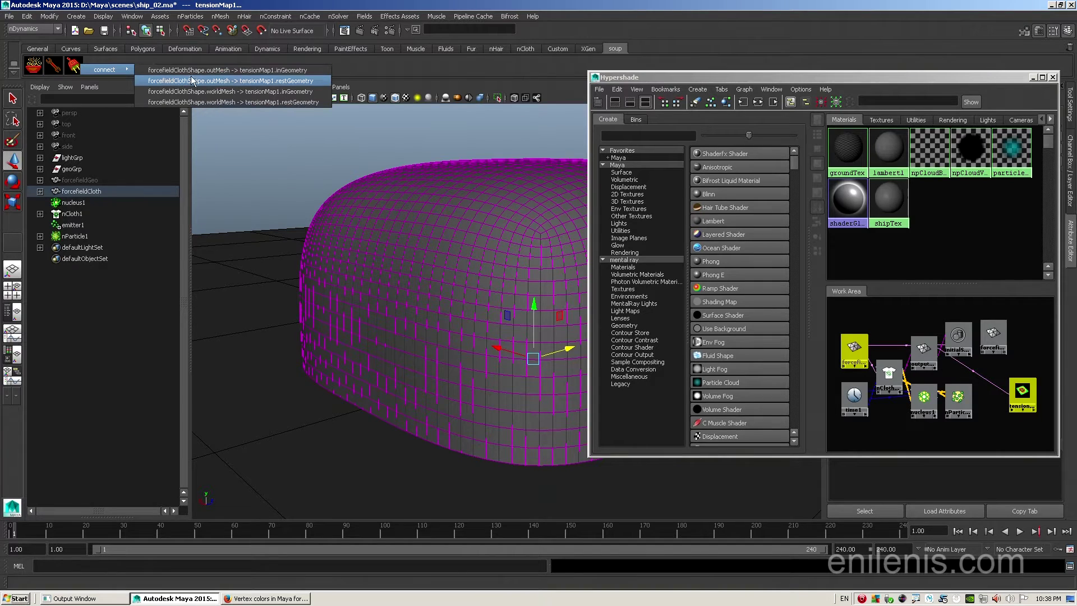
left_click(221, 81)
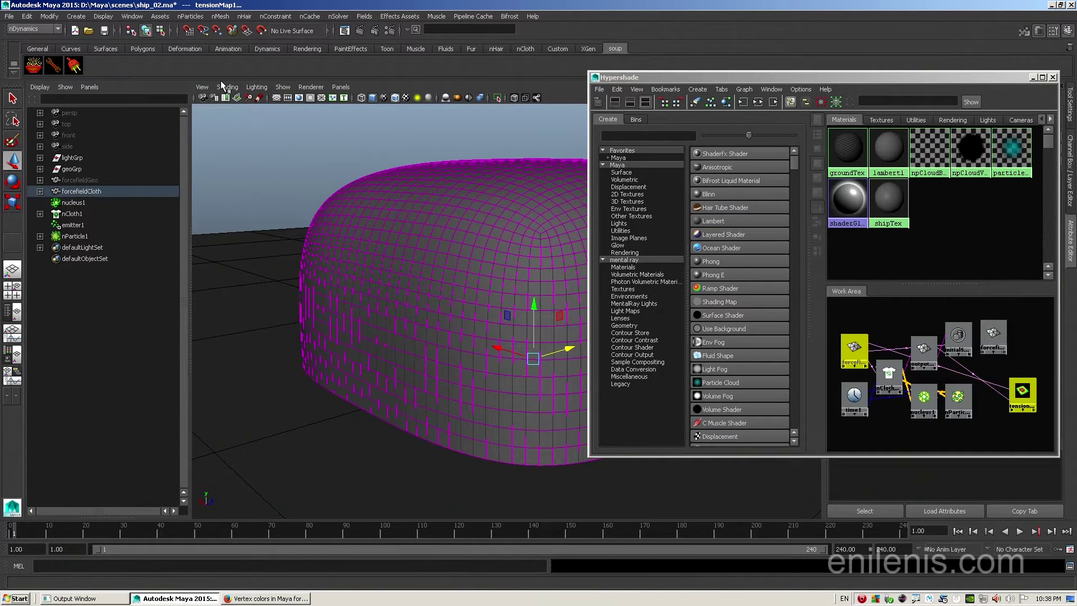
middle_click_drag(982, 420, 923, 409, "alt")
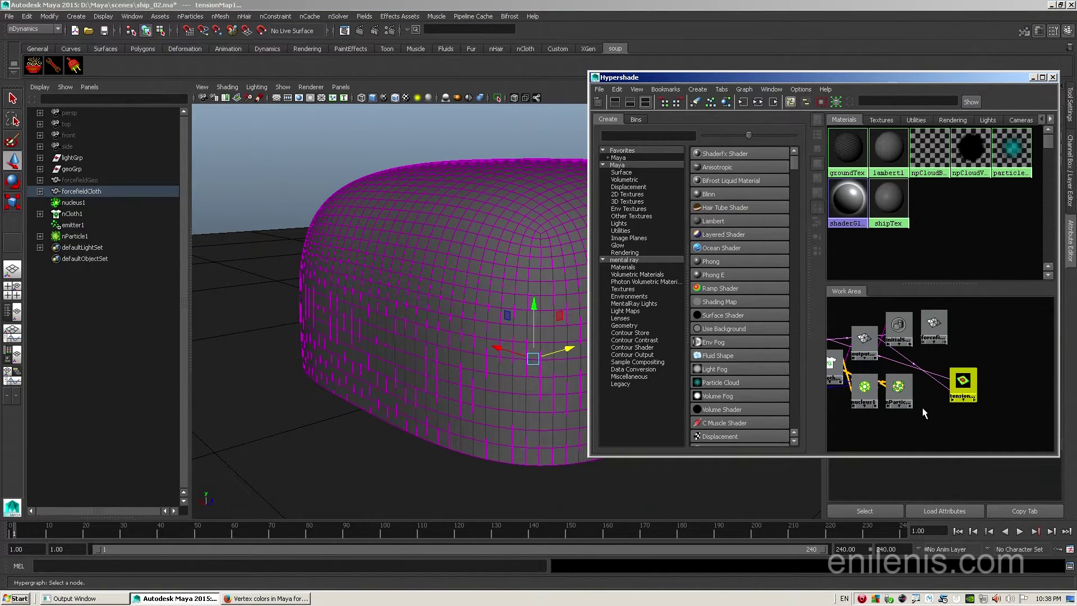
left_click(40, 180)
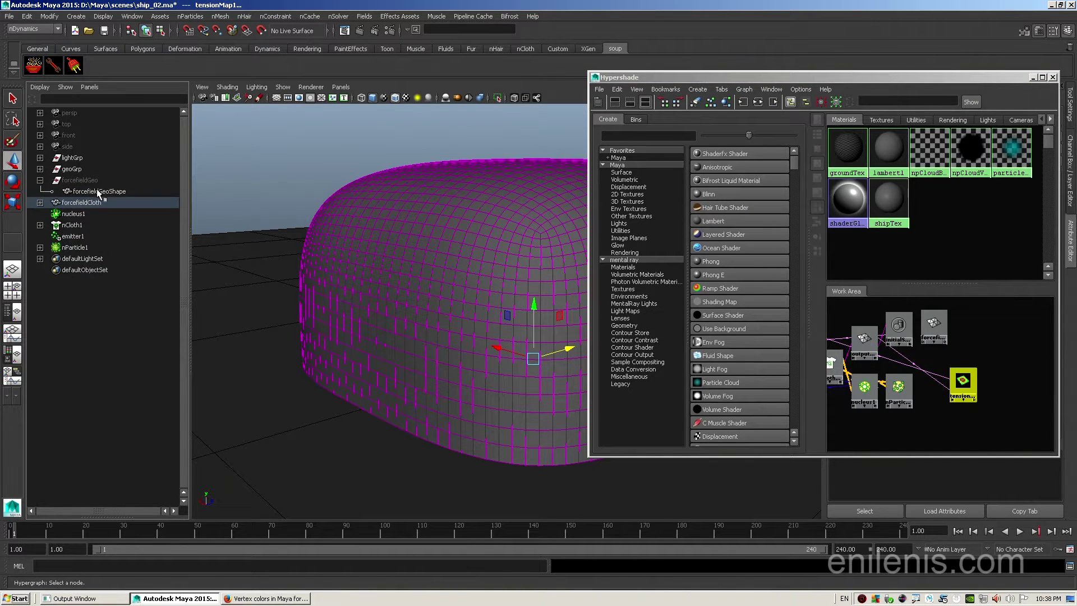
left_click(99, 191)
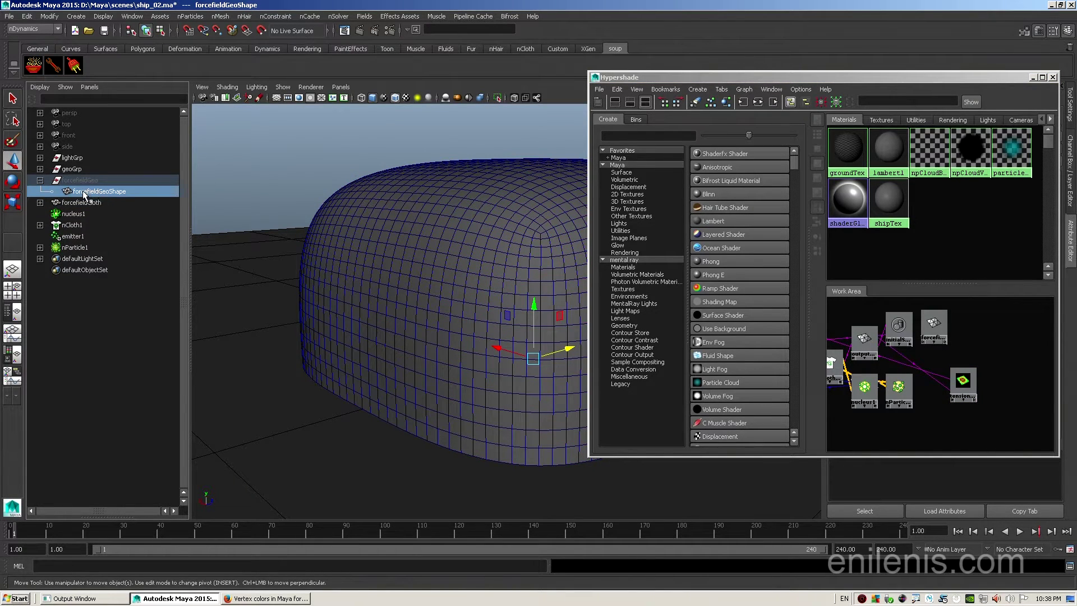
Step: Add forcefieldGeoShape from the Outliner to the Hypershade graph
left_click(36, 85)
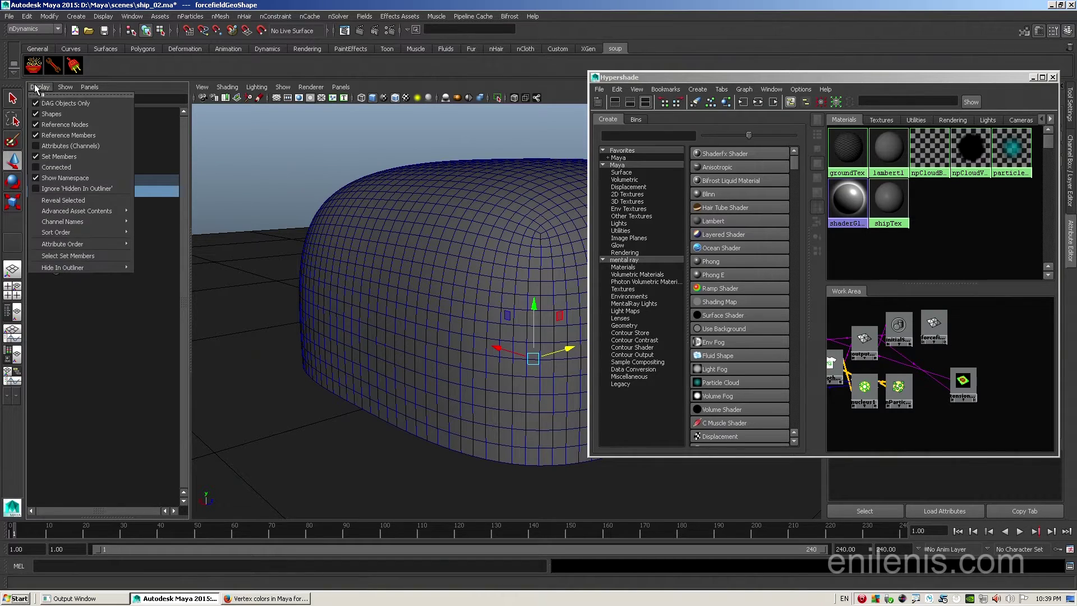
left_click(59, 114)
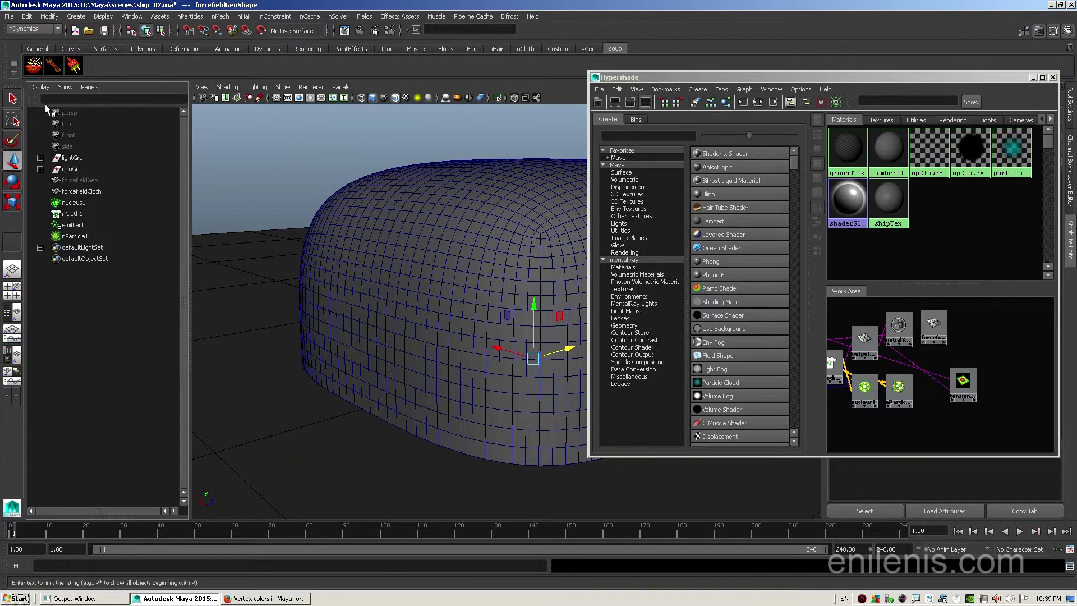
left_click(41, 87)
left_click(56, 115)
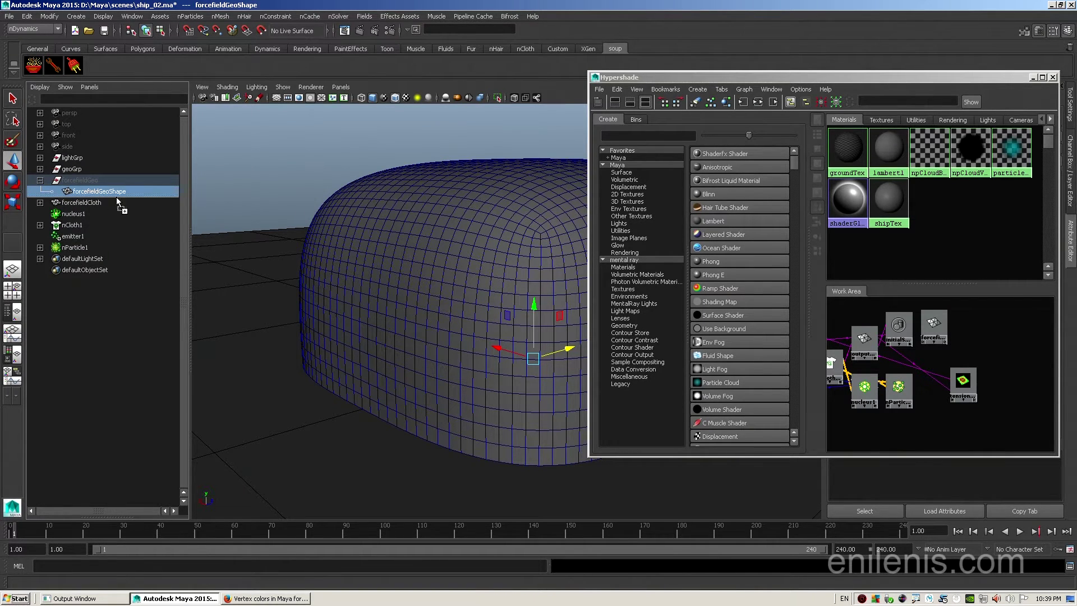
middle_click_drag(1014, 397, 1014, 399)
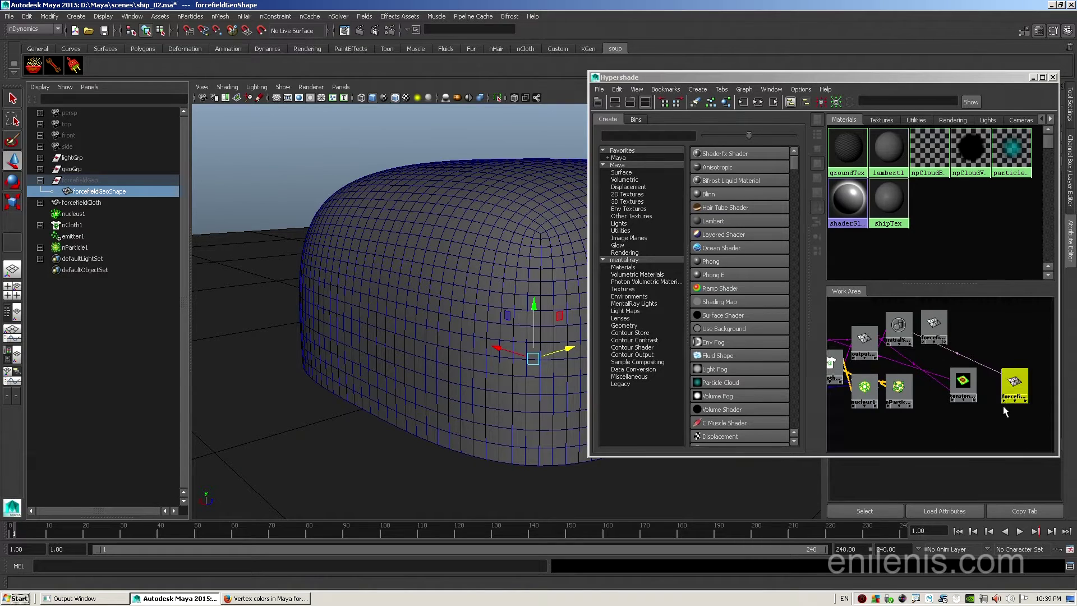
Step: Connect tensionMap1's outGeometry to forcefieldGeoShape's inMesh using the shelf connect command
left_click(962, 386)
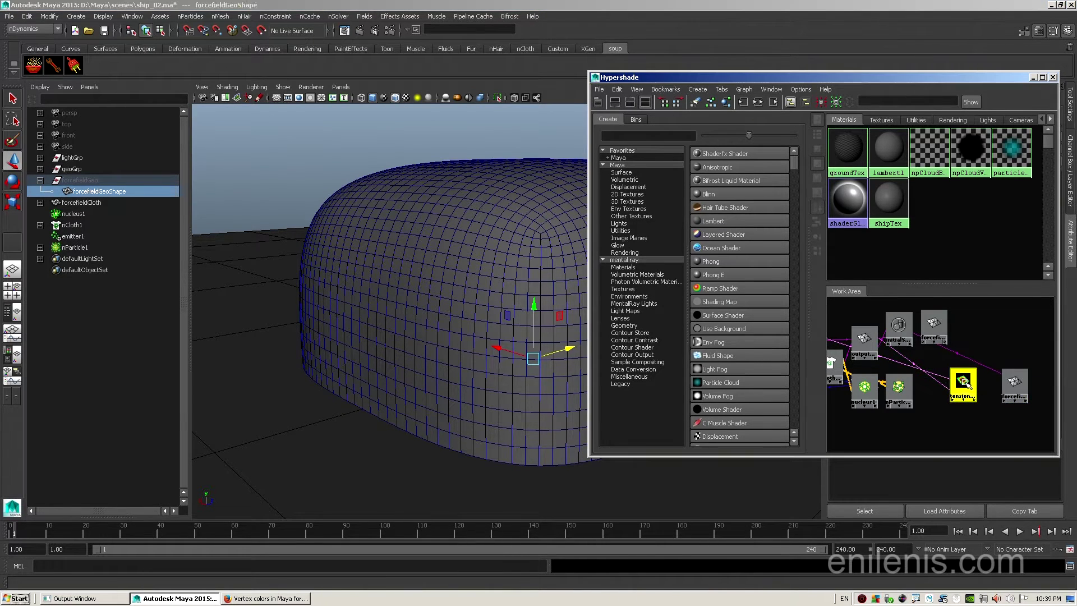
left_click(1017, 387, "shift")
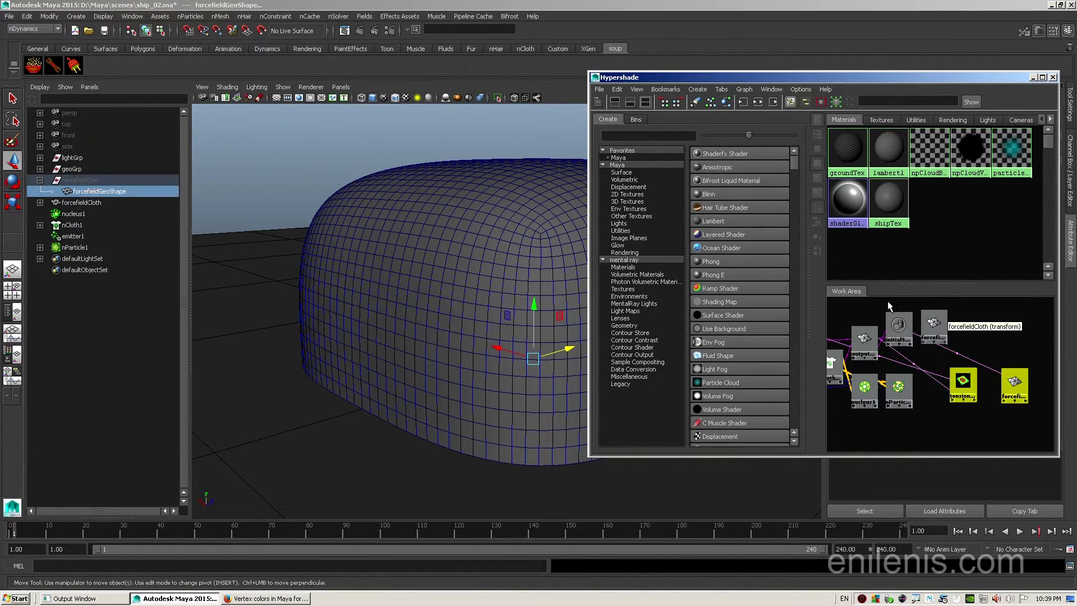
left_click(75, 61)
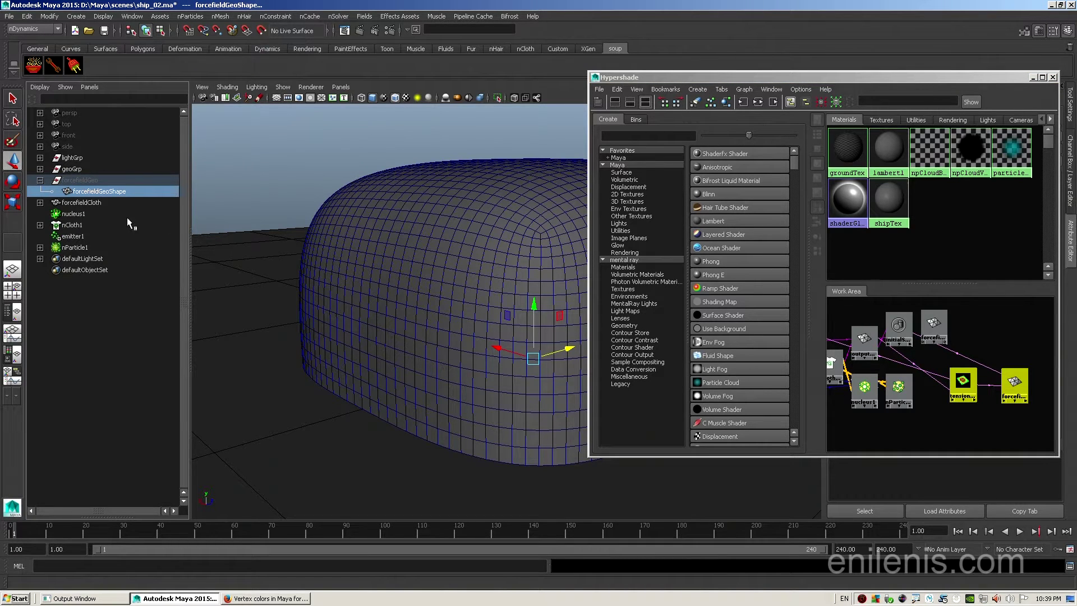
left_click(92, 202)
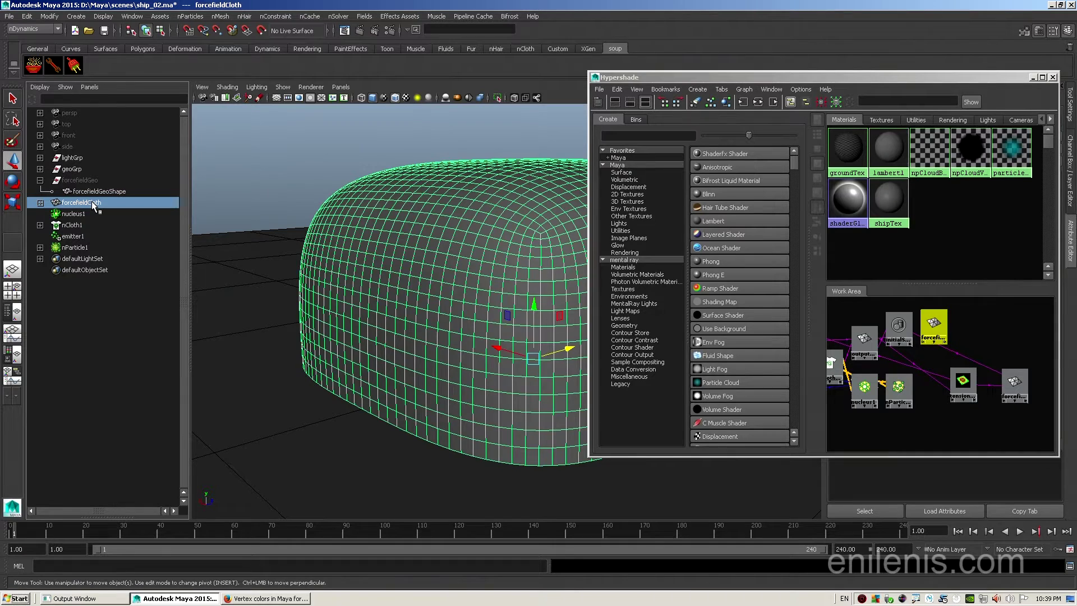
Step: Hide forcefieldCloth with Ctrl+H and reveal forcefieldGeo with Shift+H
key("ctrl+h")
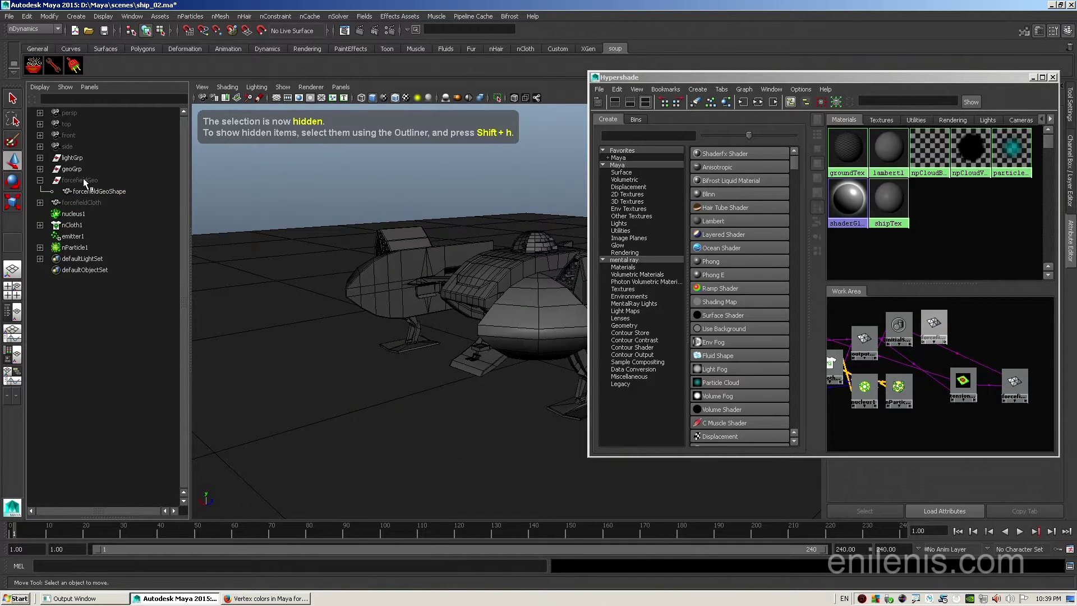
left_click(83, 178)
key("shift+h")
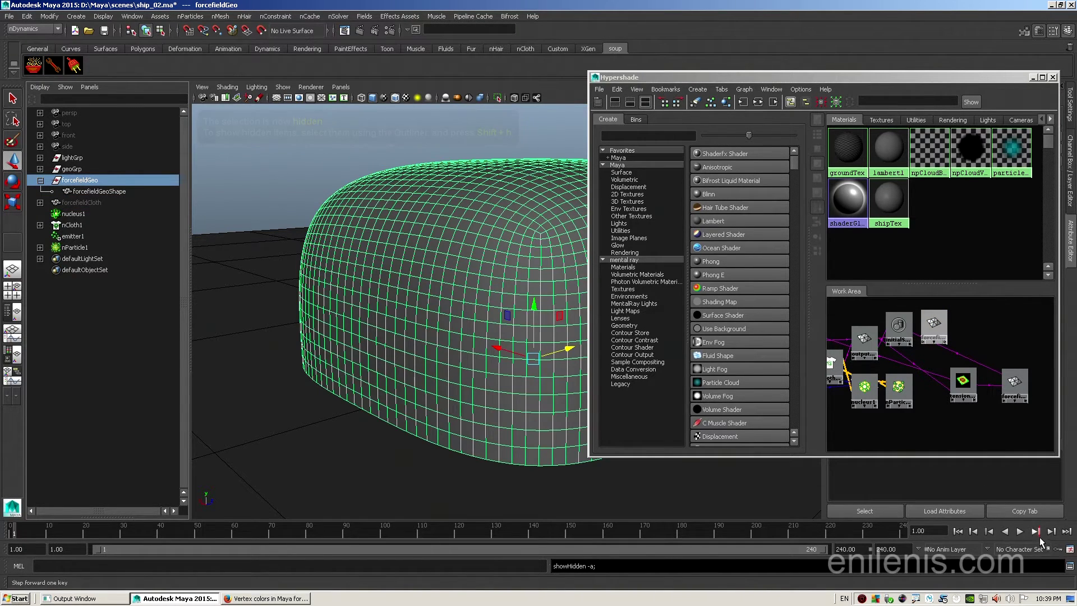
Step: Play the simulation to frame 60, orbit the dome, and minimise the Hypershade
left_click(1021, 533)
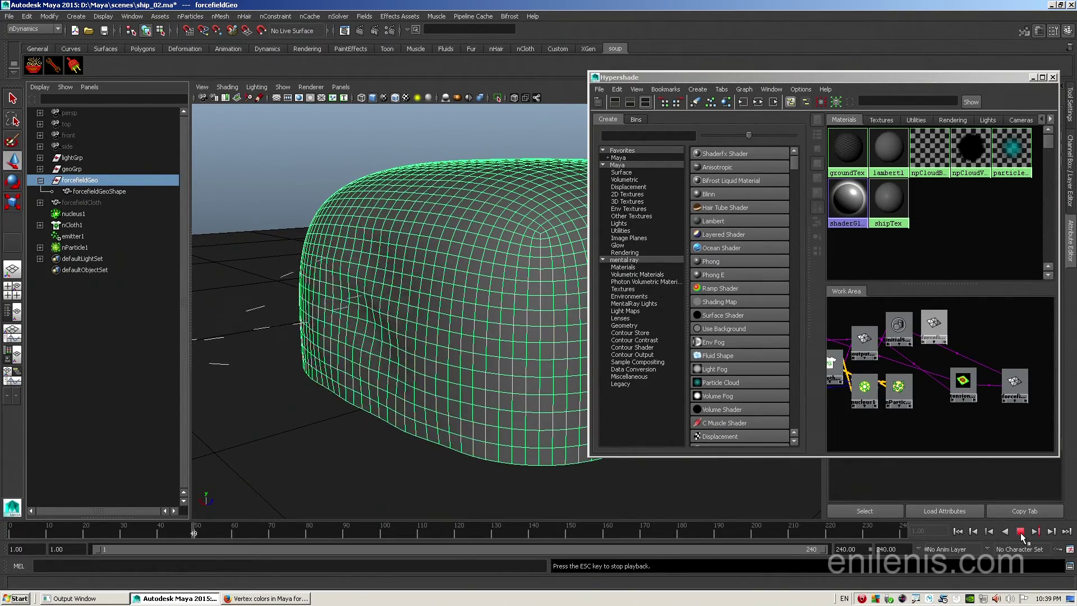
left_click(1021, 533)
left_click_drag(505, 393, 365, 404, "alt")
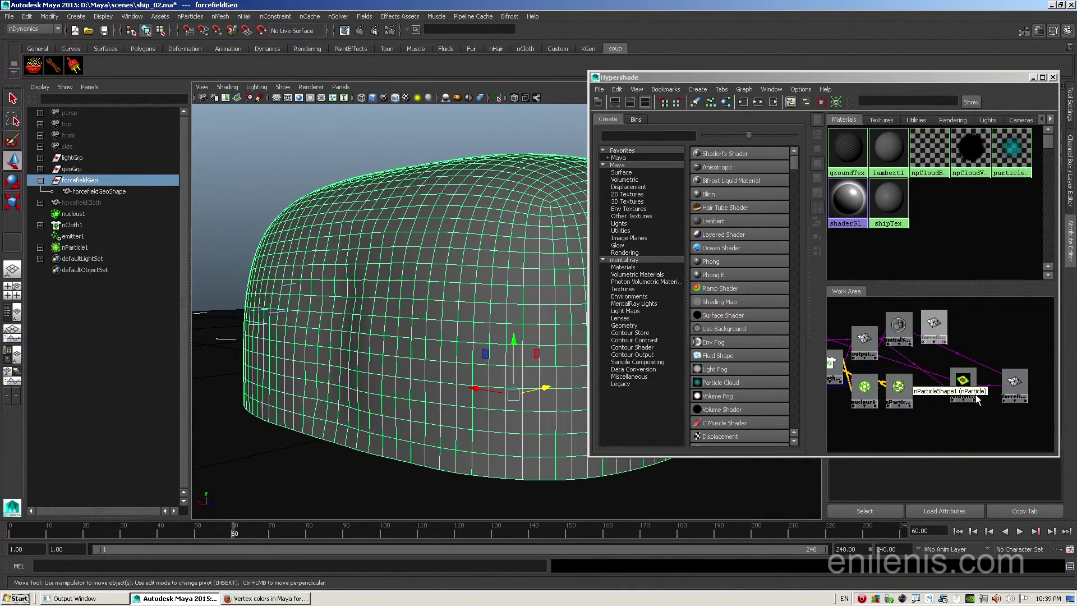
left_click(1033, 77)
Step: Enable Display Colors under forcefieldGeoShape's Mesh Component Display
left_click(675, 152)
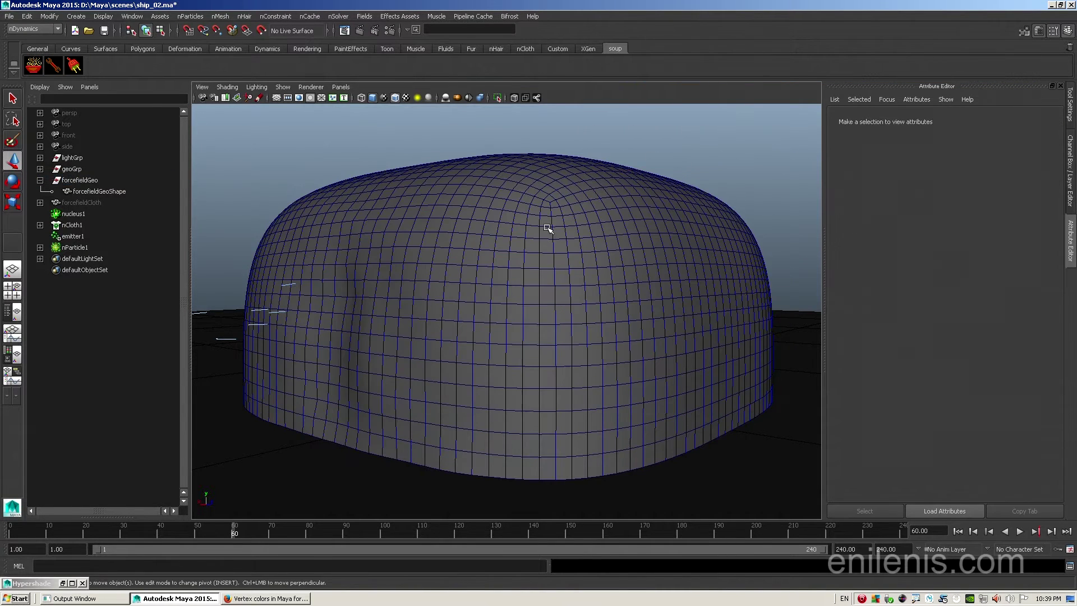
left_click(176, 181)
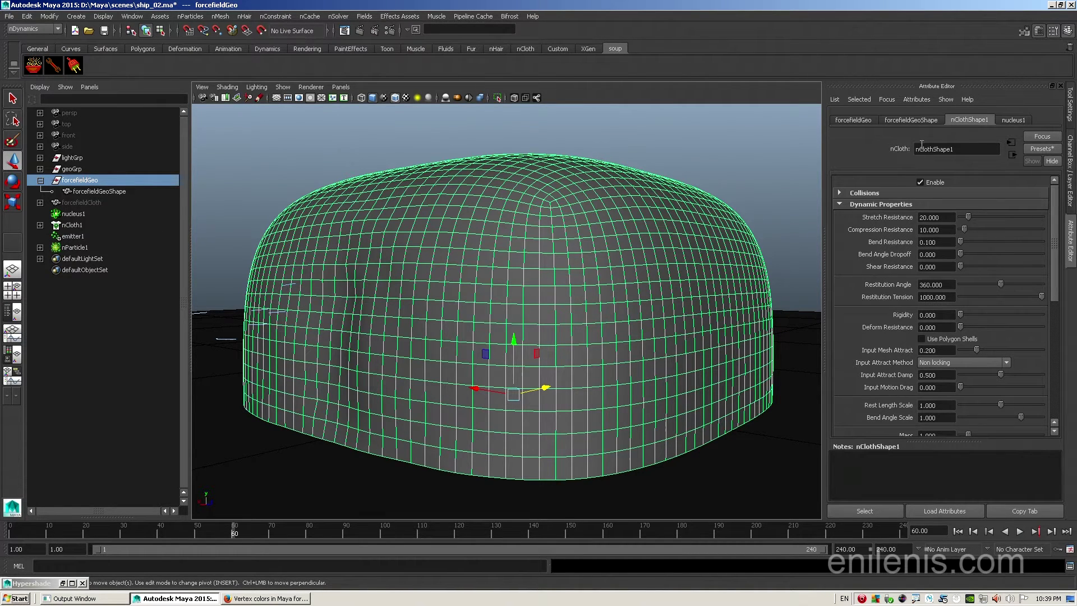
left_click(927, 120)
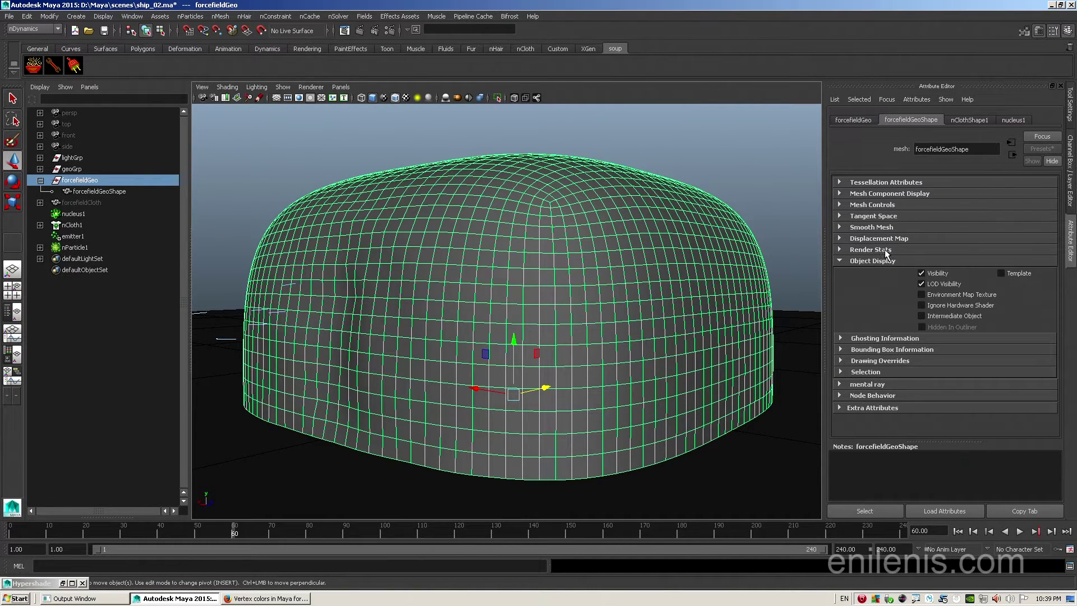
left_click(901, 359)
scroll(906, 360, "down", 1)
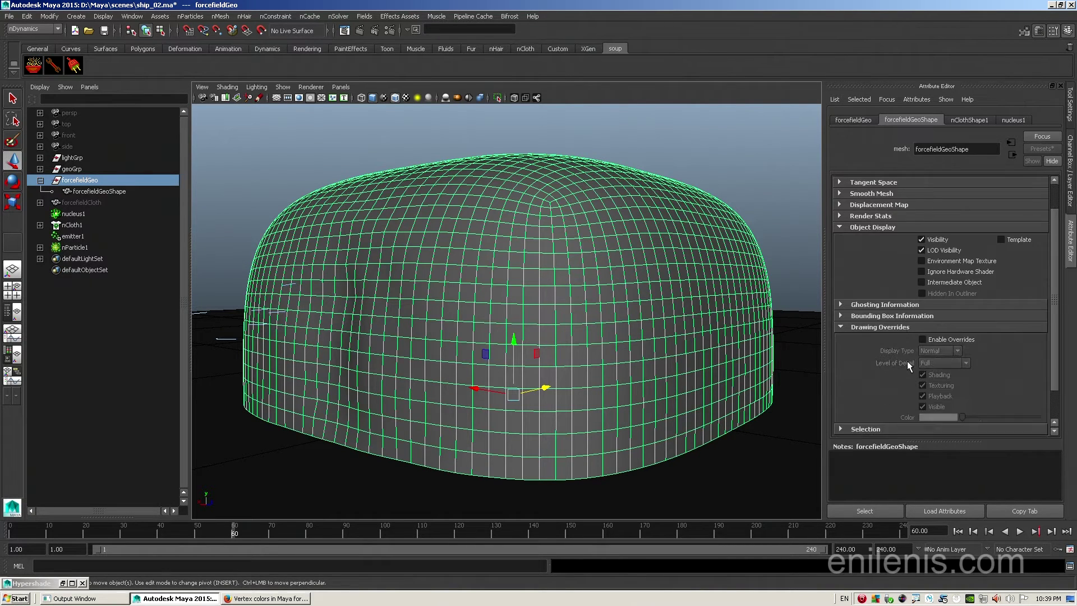
scroll(909, 363, "down", 1)
scroll(885, 297, "up", 2)
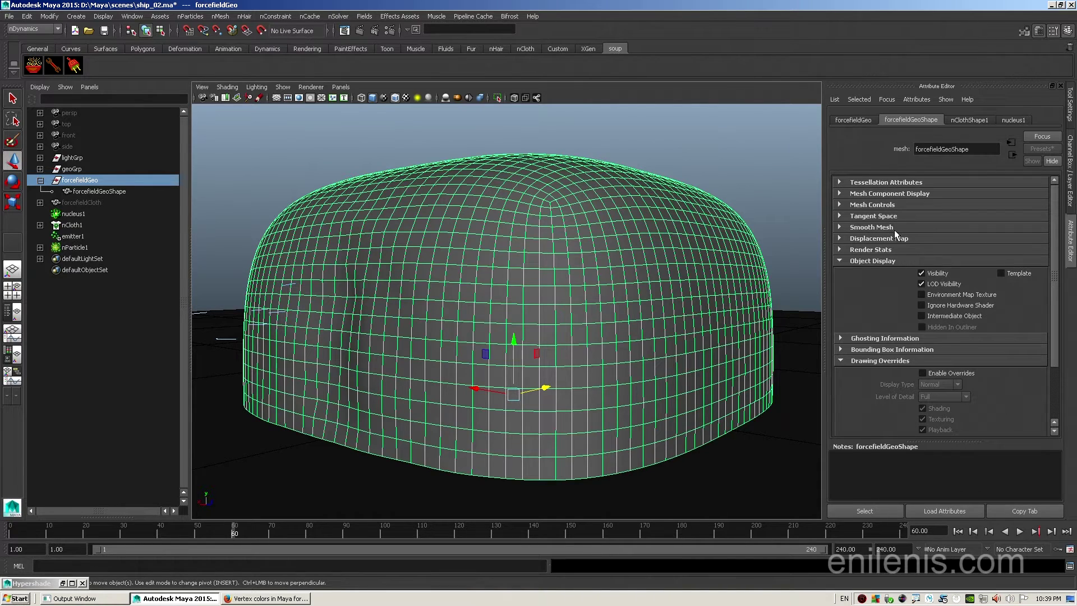
left_click(899, 205)
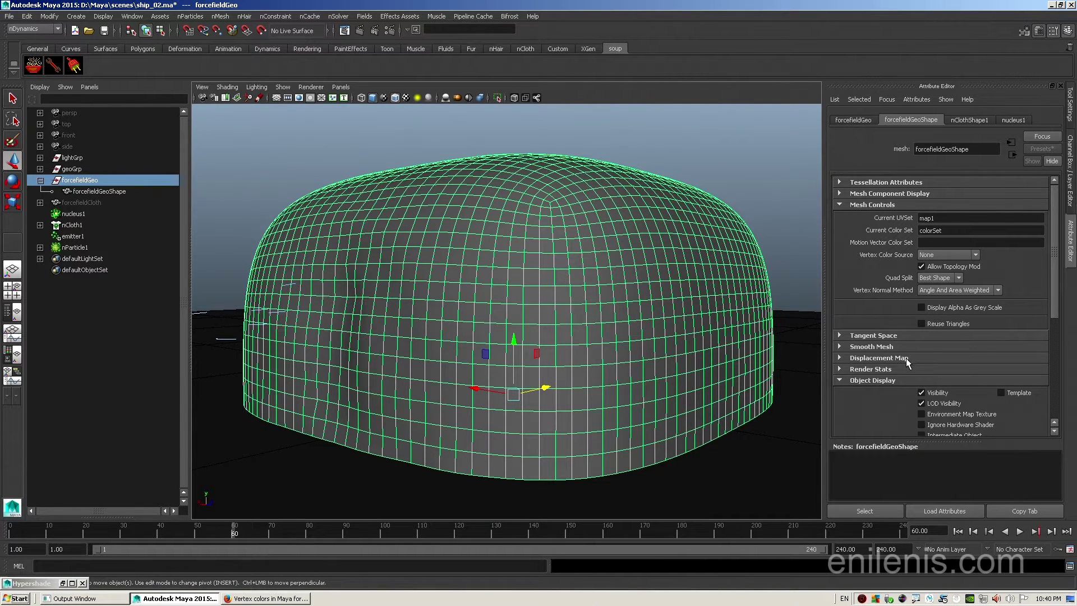
left_click(887, 194)
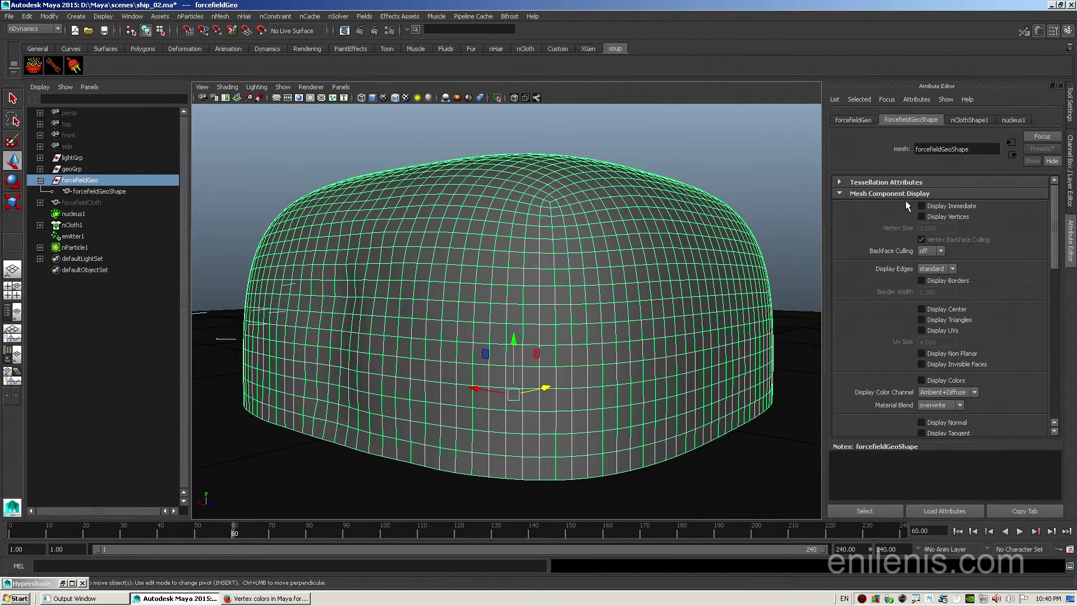
scroll(887, 195, "down", 1)
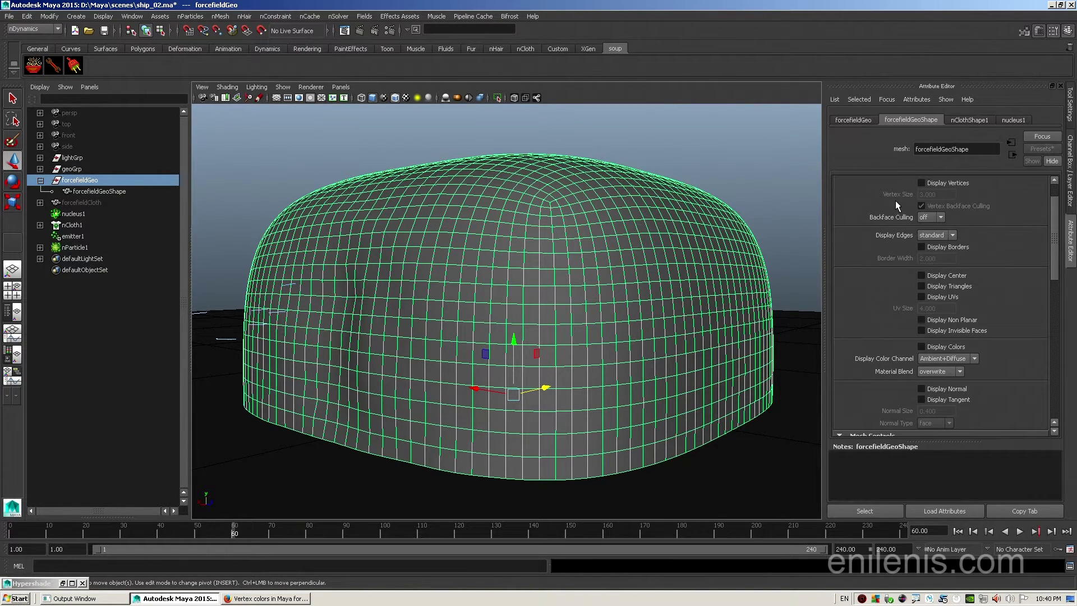
left_click(922, 347)
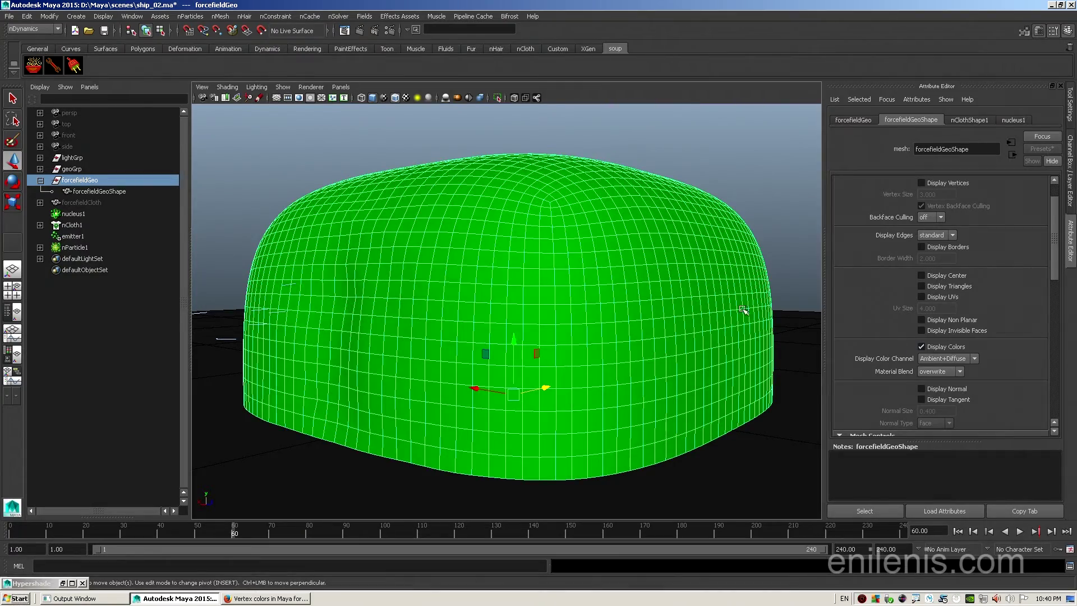
Step: Play the simulation to frame 85 to view the green-coloured dome
left_click_drag(744, 309, 734, 284, "alt")
left_click(1020, 532)
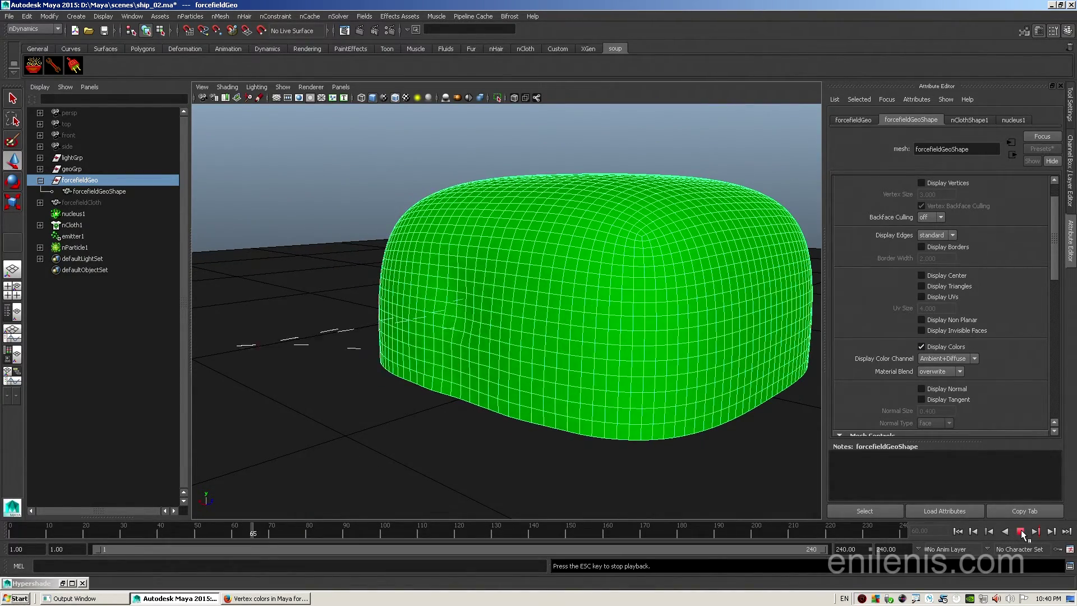
left_click(1021, 532)
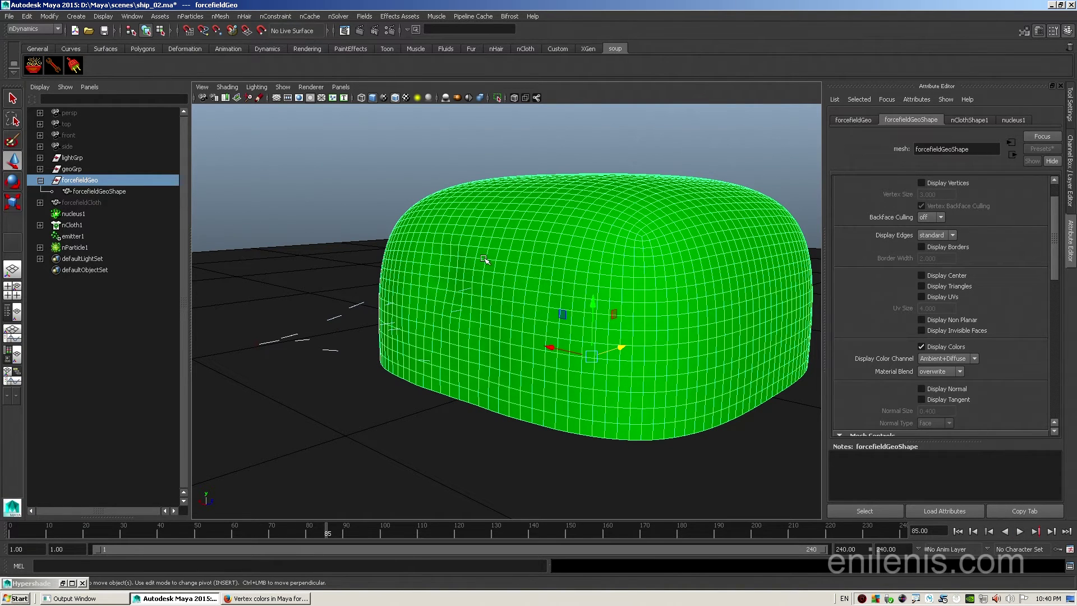
Step: Restore the Hypershade, select tensionMap1, and move the window aside to show its attributes
left_click(72, 583)
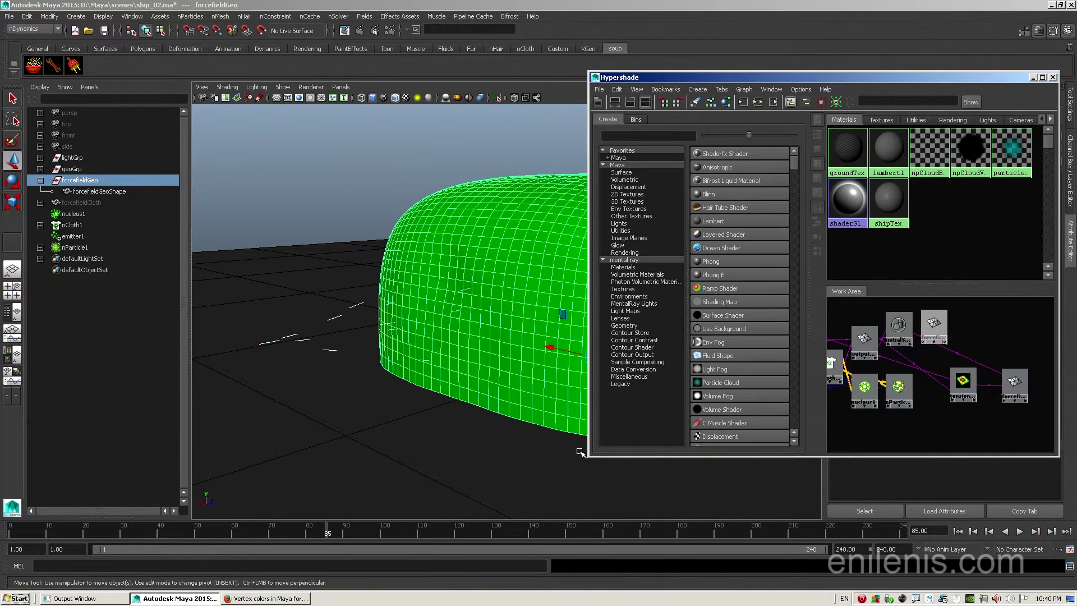
left_click(963, 381)
left_click_drag(1020, 84, 568, 89)
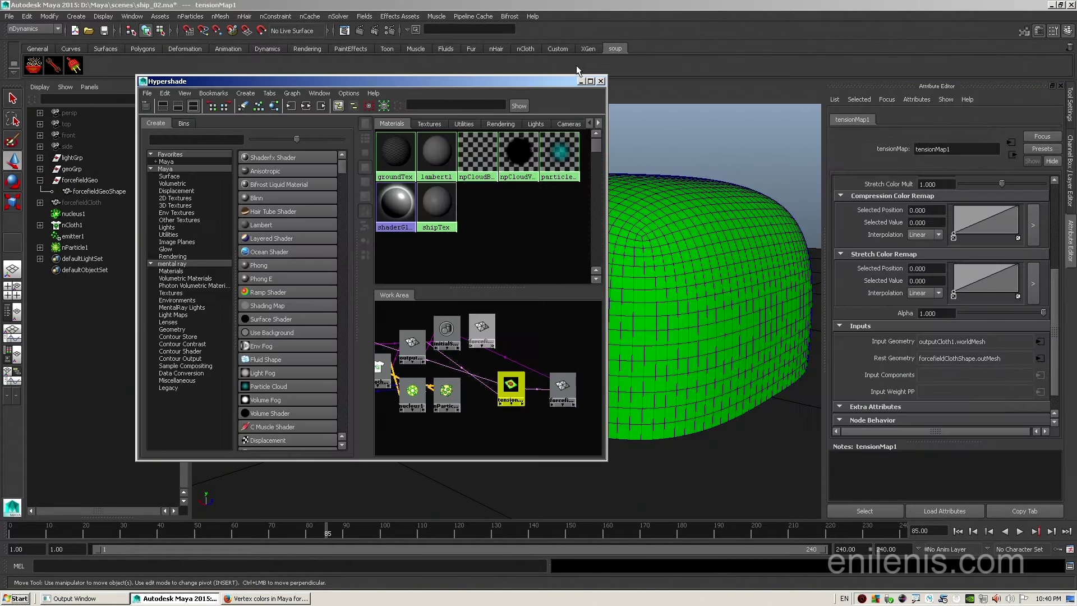
left_click(580, 82)
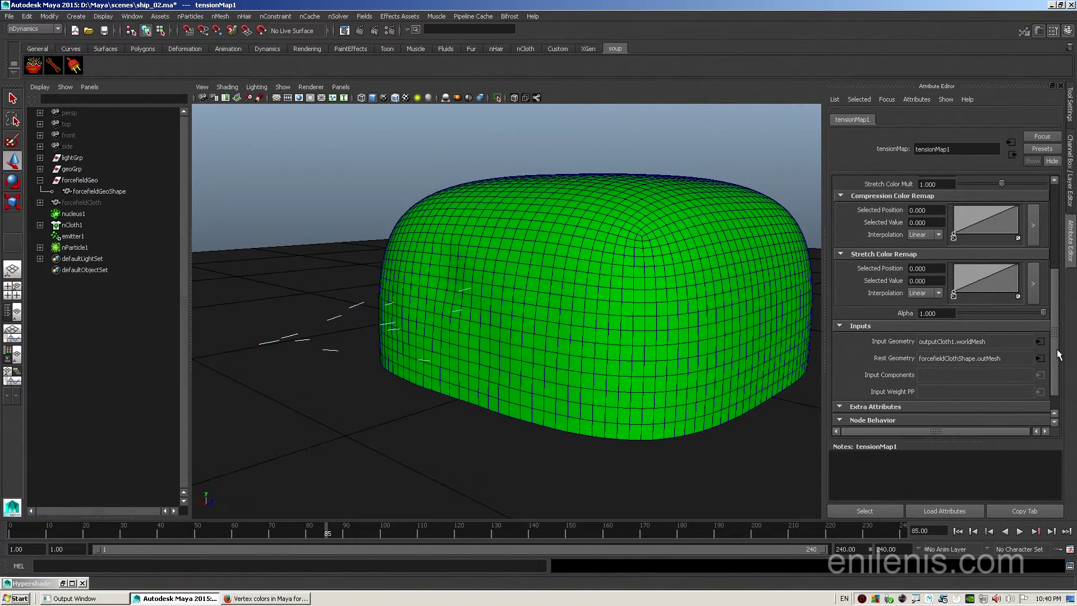
Step: Set tensionMap1's Default Color Mult to 0 and Compression and Stretch Color Mult to 2
left_click_drag(1058, 354, 1066, 253)
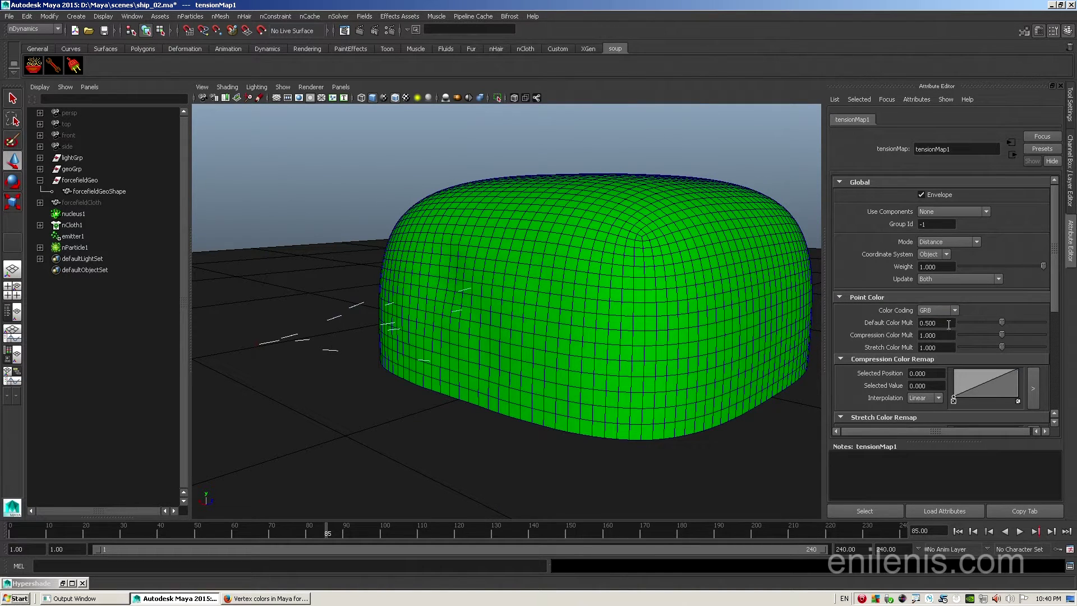
left_click_drag(1006, 321, 948, 322)
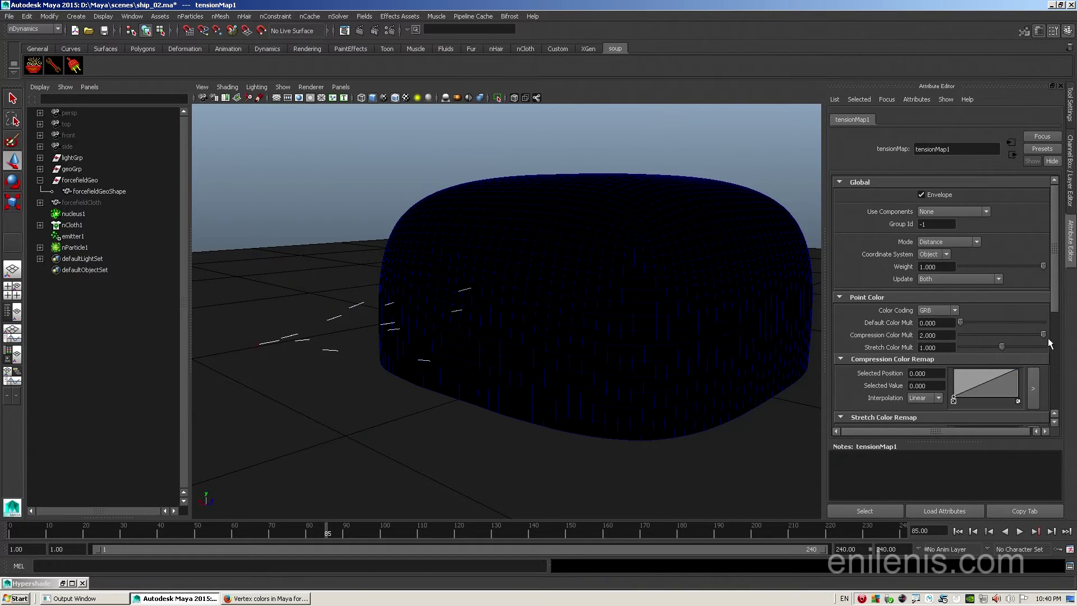
left_click_drag(1001, 347, 1019, 348)
Step: Leave the tension map mode at Distance and start playing the cloth simulation
left_click(944, 245)
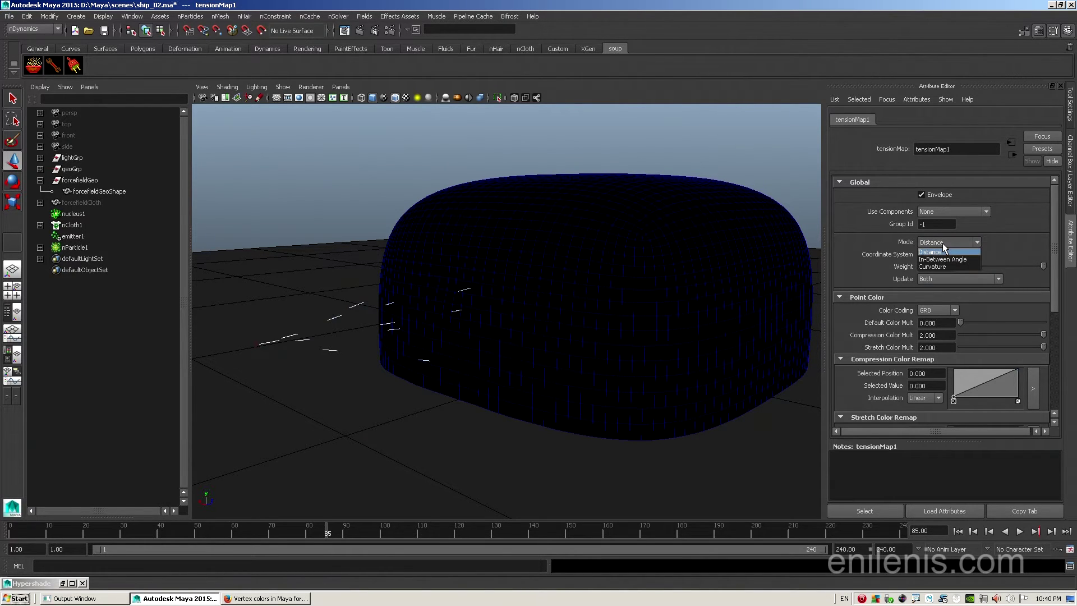
left_click(942, 243)
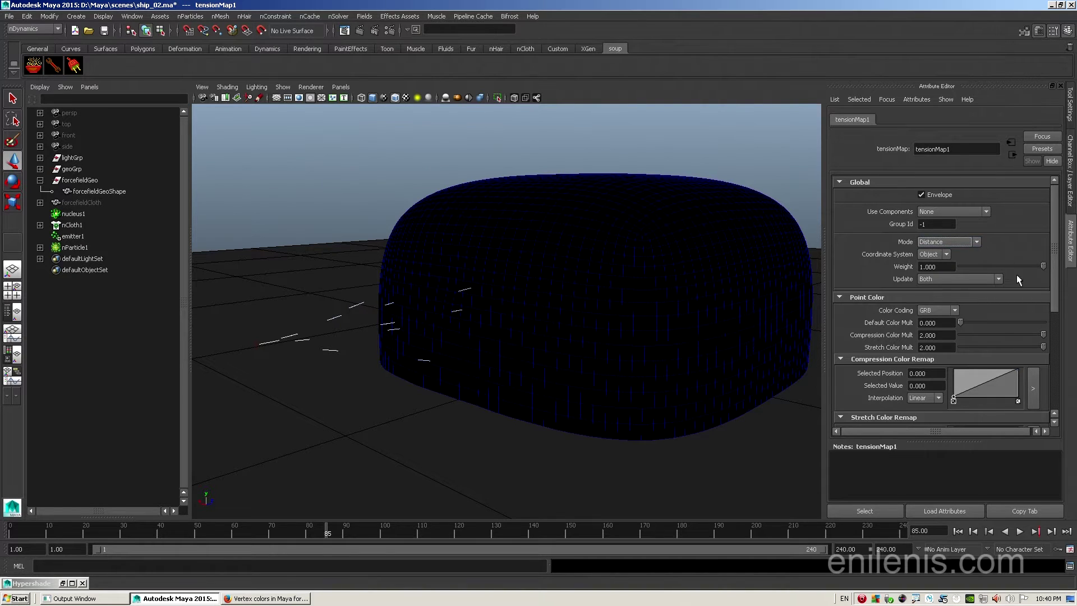
left_click(1020, 532)
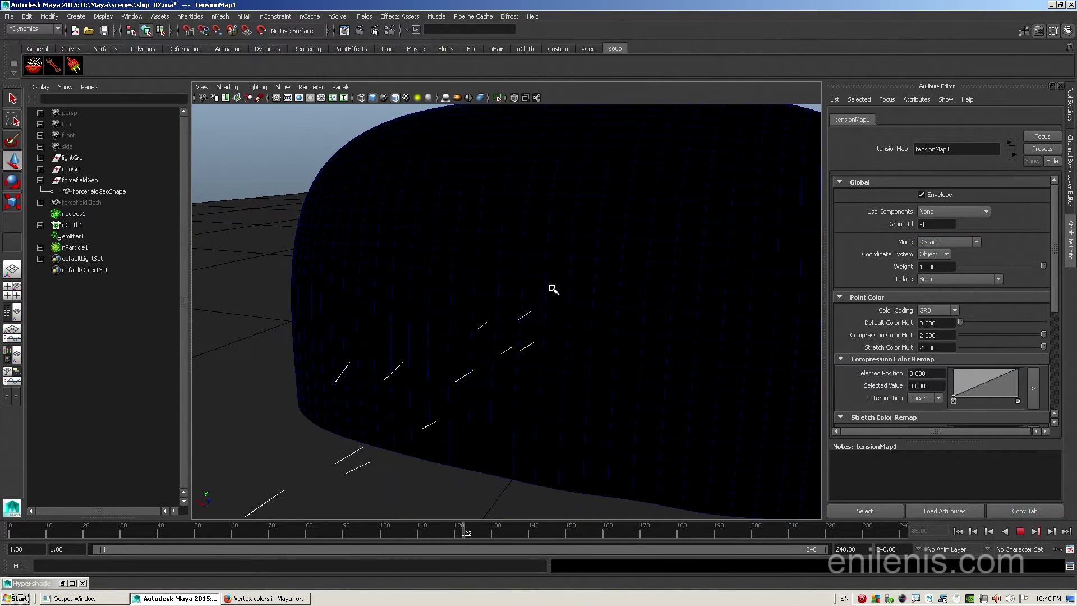
Step: Set tensionMap1's Compression Color Mult and Stretch Color Mult both to 10
left_click(946, 335)
double_click(946, 336)
type("10")
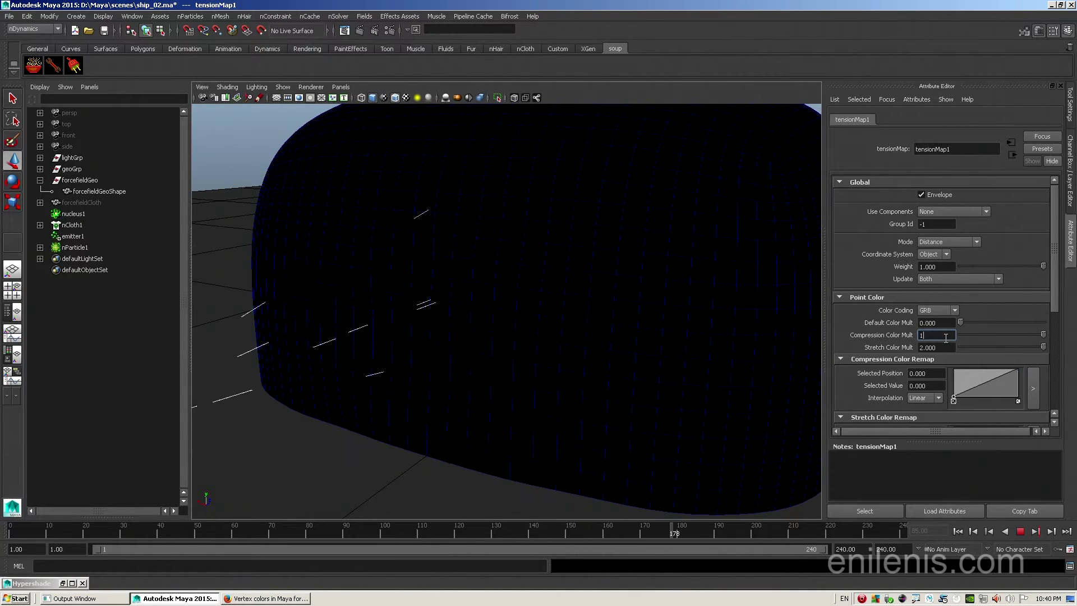
key("Return")
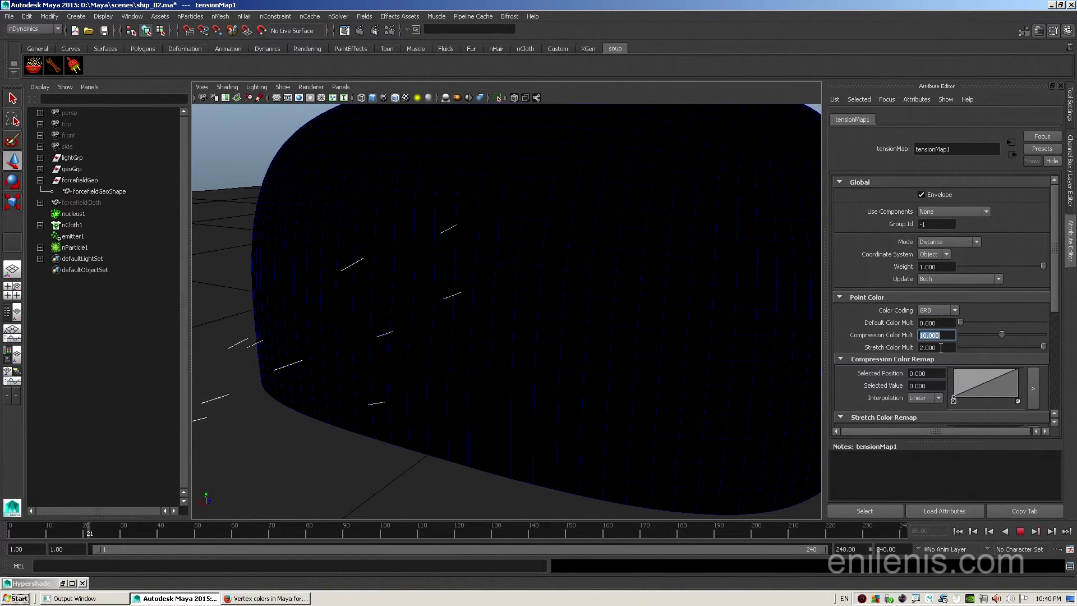
double_click(941, 347)
type("10")
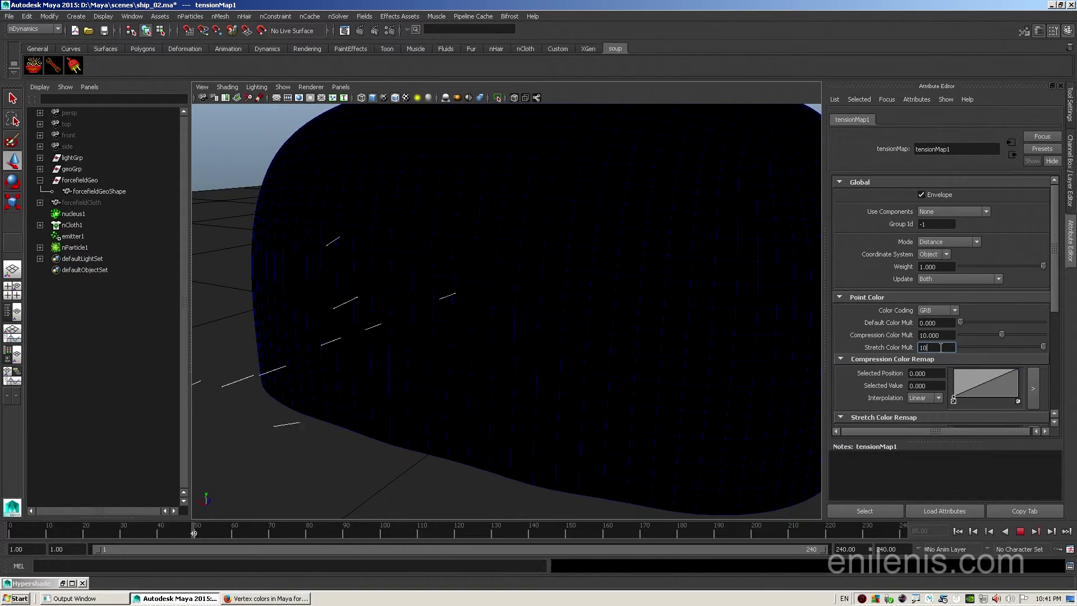
key("Return")
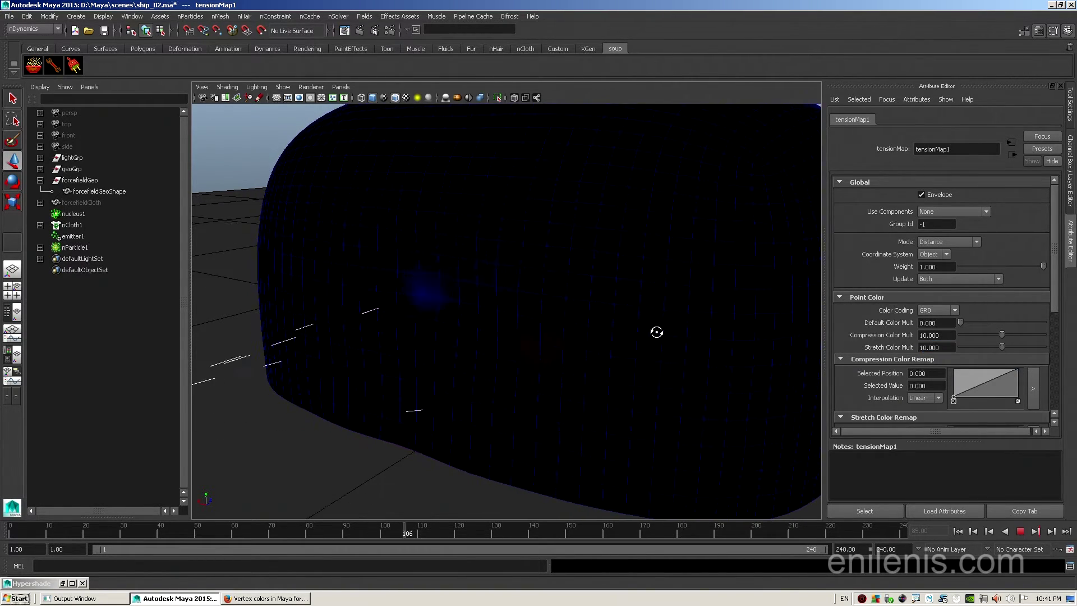
left_click_drag(657, 332, 630, 320, "alt")
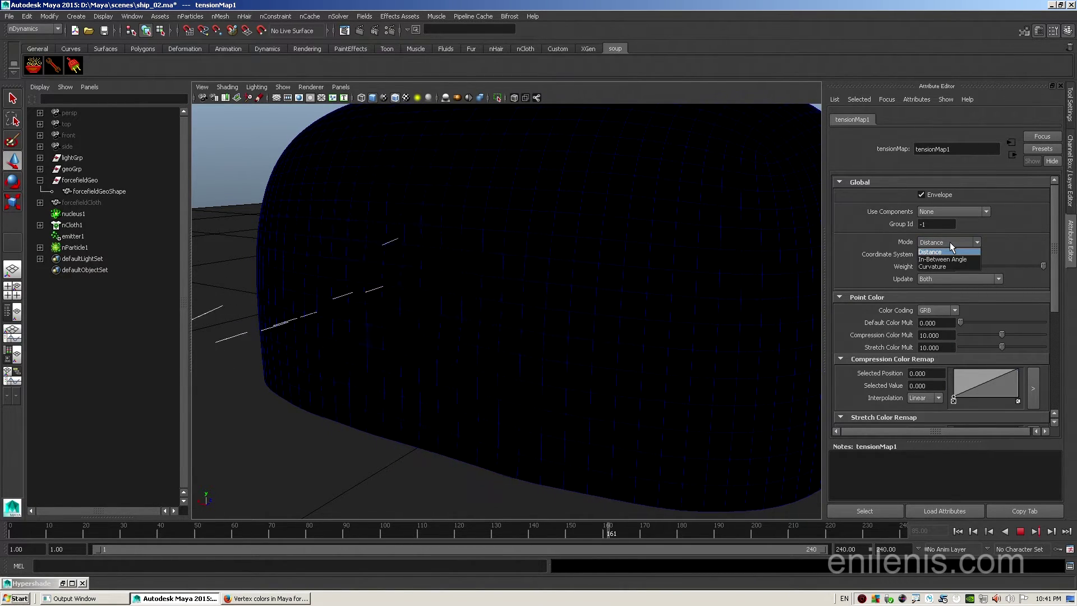
Step: Switch tensionMap1 to In-Between Angle mode, inspect the dome, and stop playback at frame 189
left_click(947, 260)
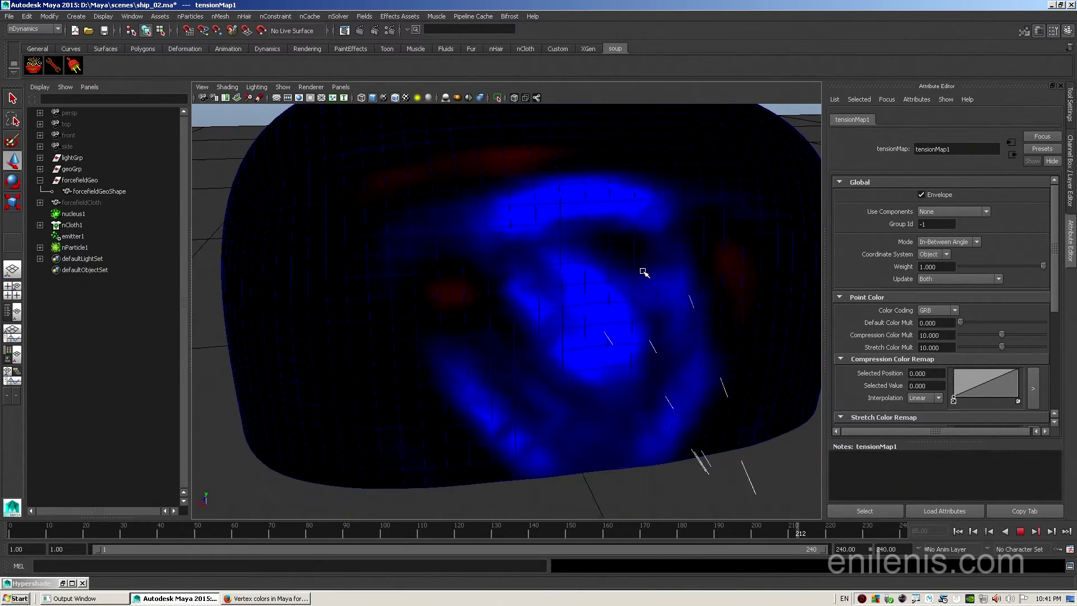
left_click_drag(645, 272, 561, 274, "alt")
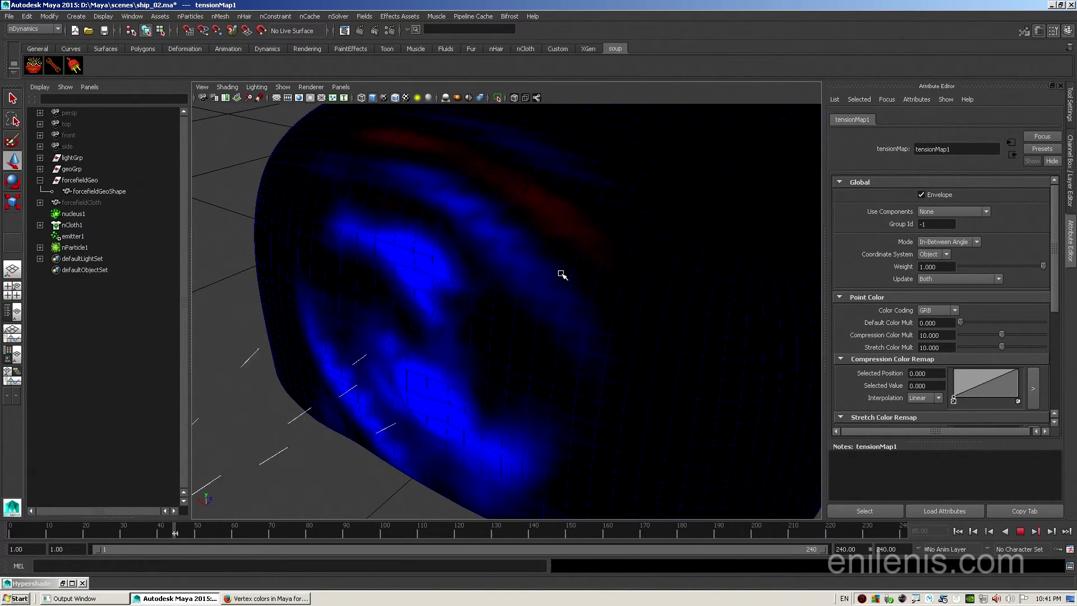
right_click_drag(561, 273, 623, 291, "alt")
left_click_drag(622, 291, 651, 300, "alt")
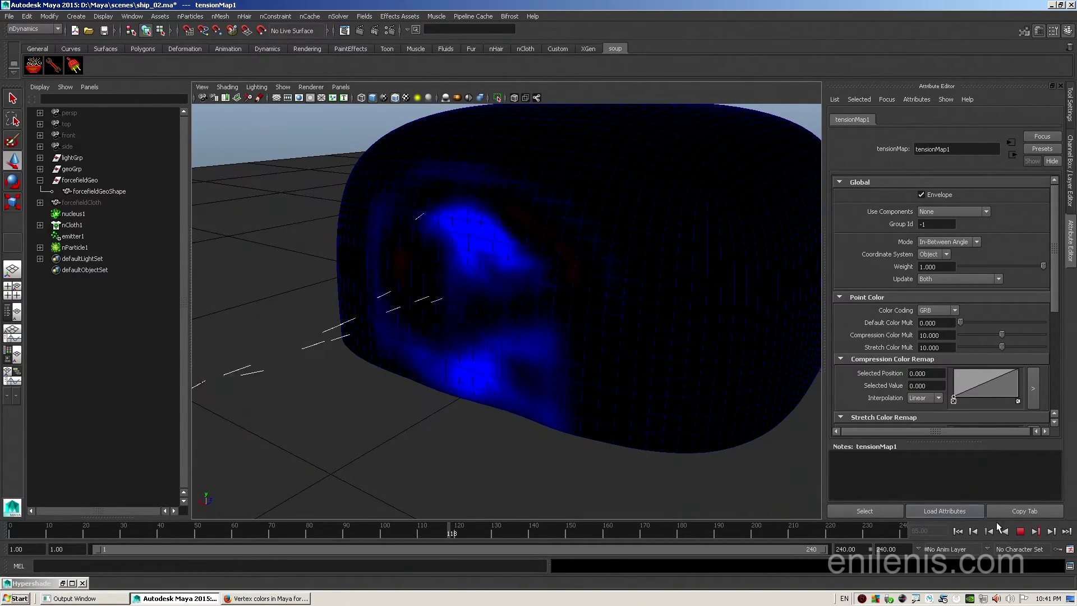
left_click_drag(560, 306, 508, 311, "alt")
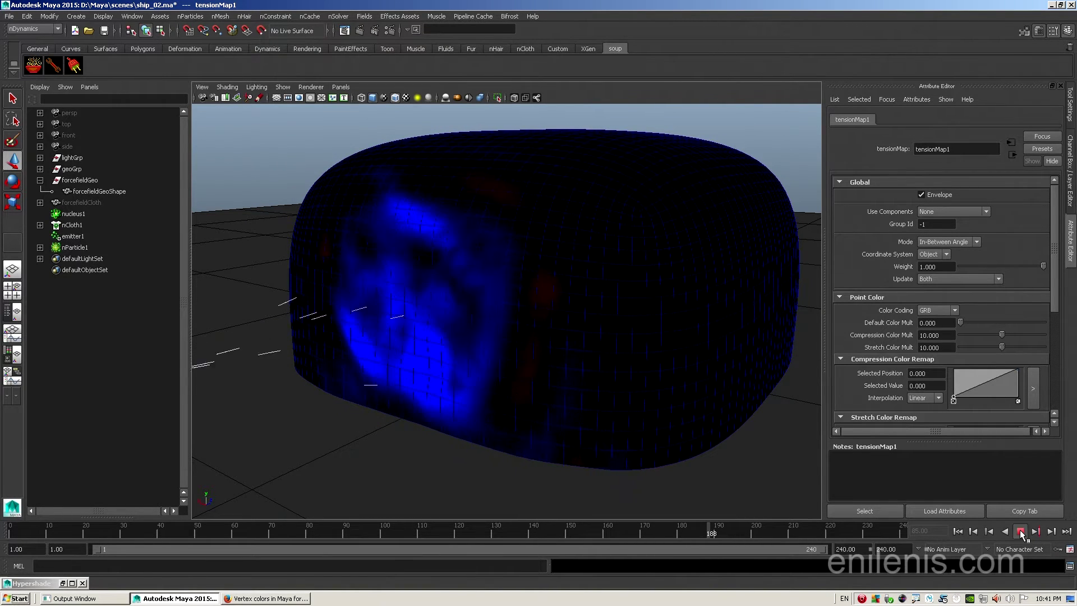
left_click(1021, 531)
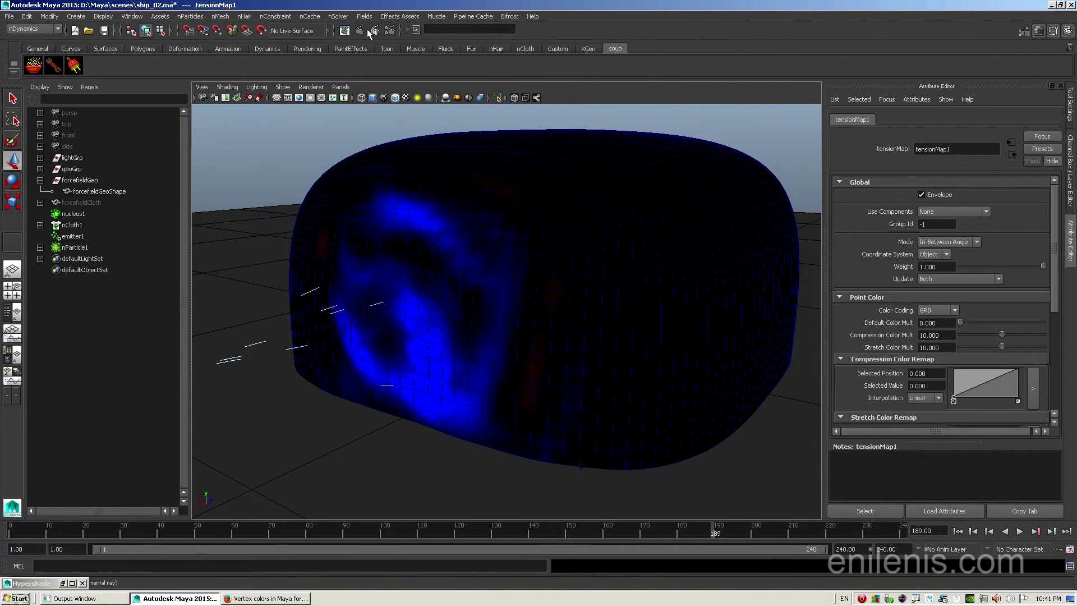
left_click(391, 30)
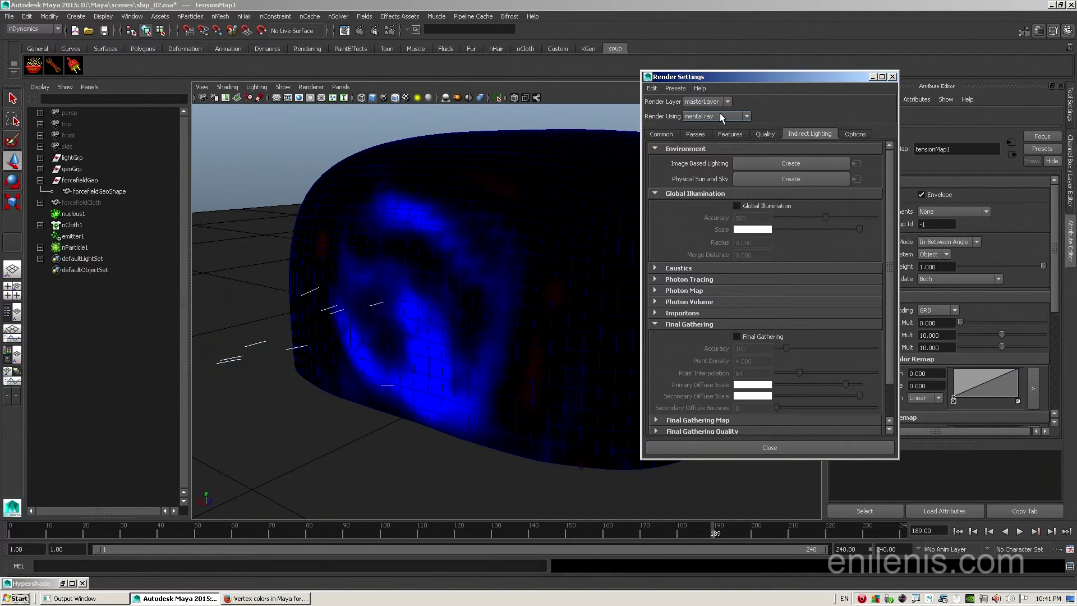
left_click(665, 135)
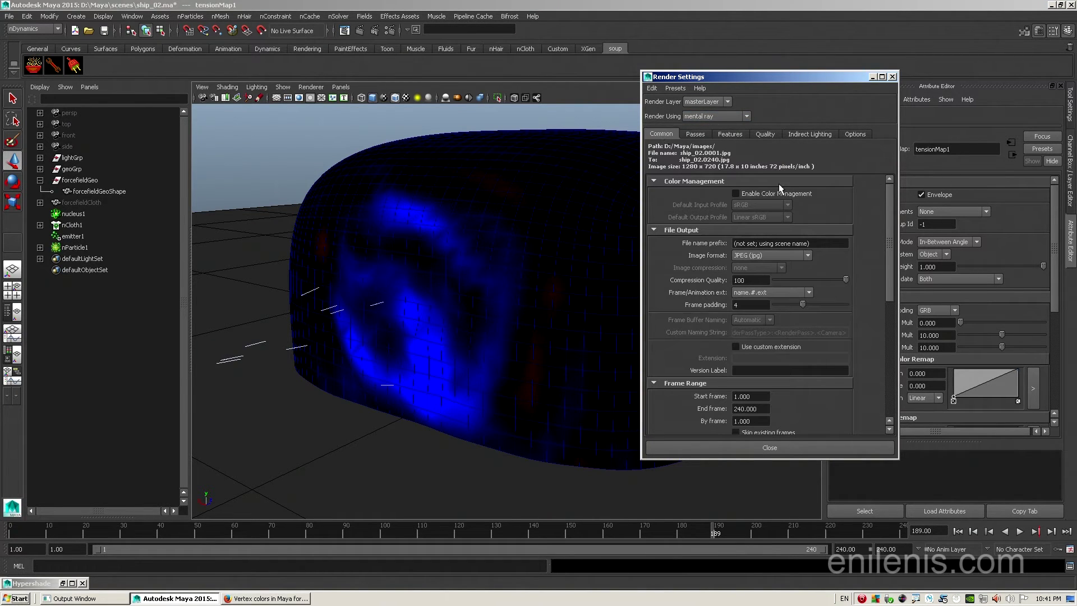
left_click(790, 447)
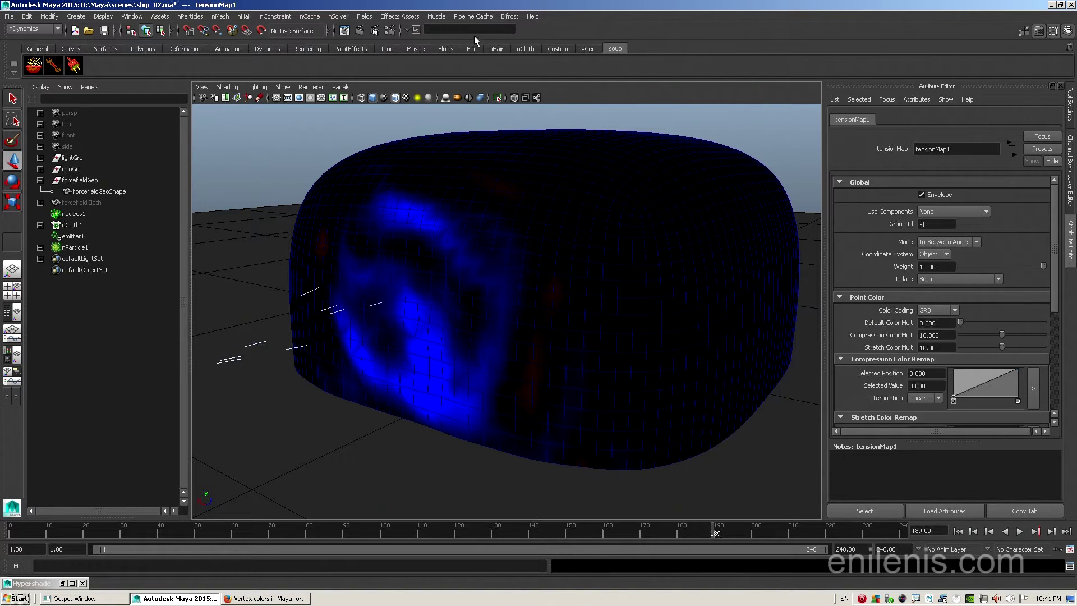
left_click(364, 29)
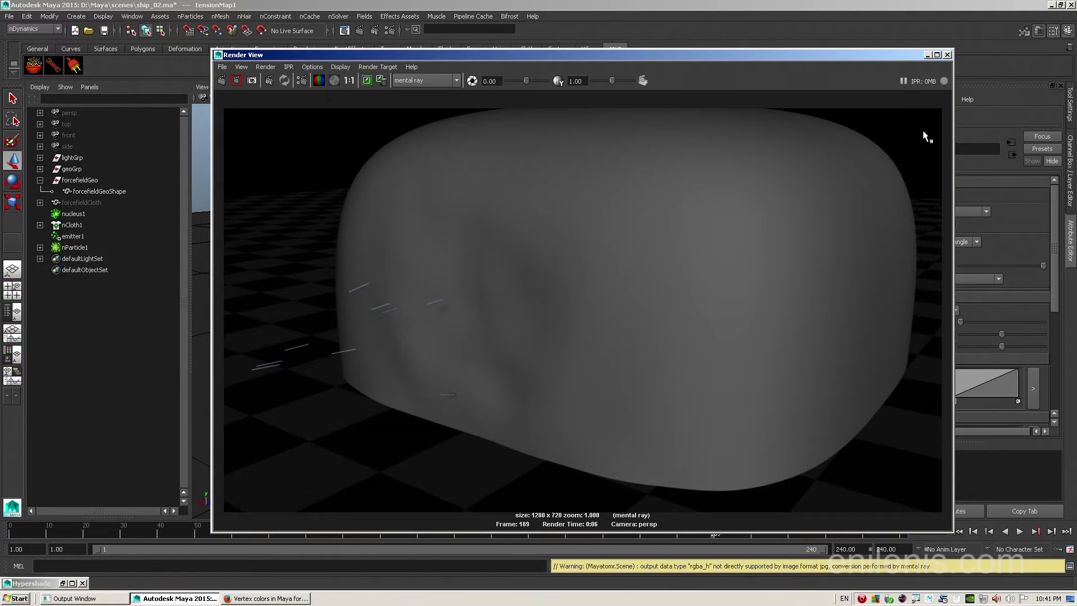
left_click(948, 54)
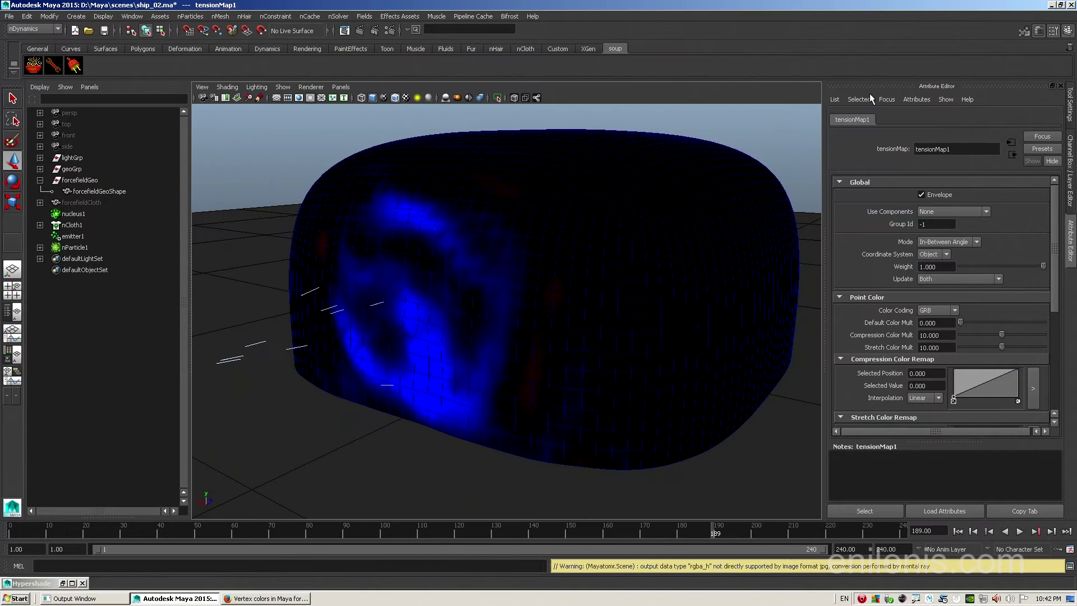
scroll(516, 262, "down", 6)
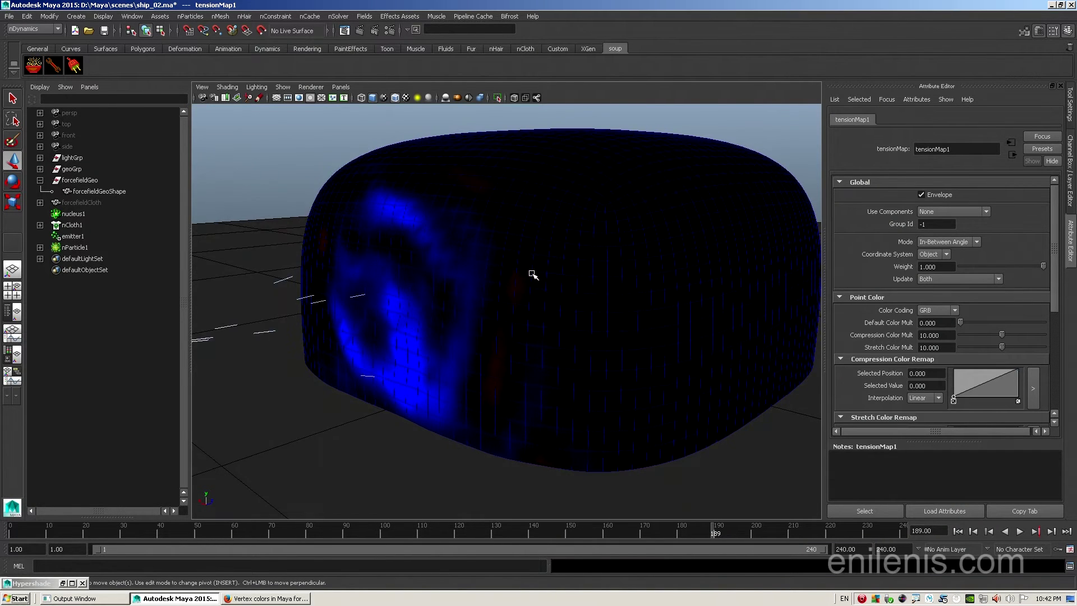
double_click(52, 583)
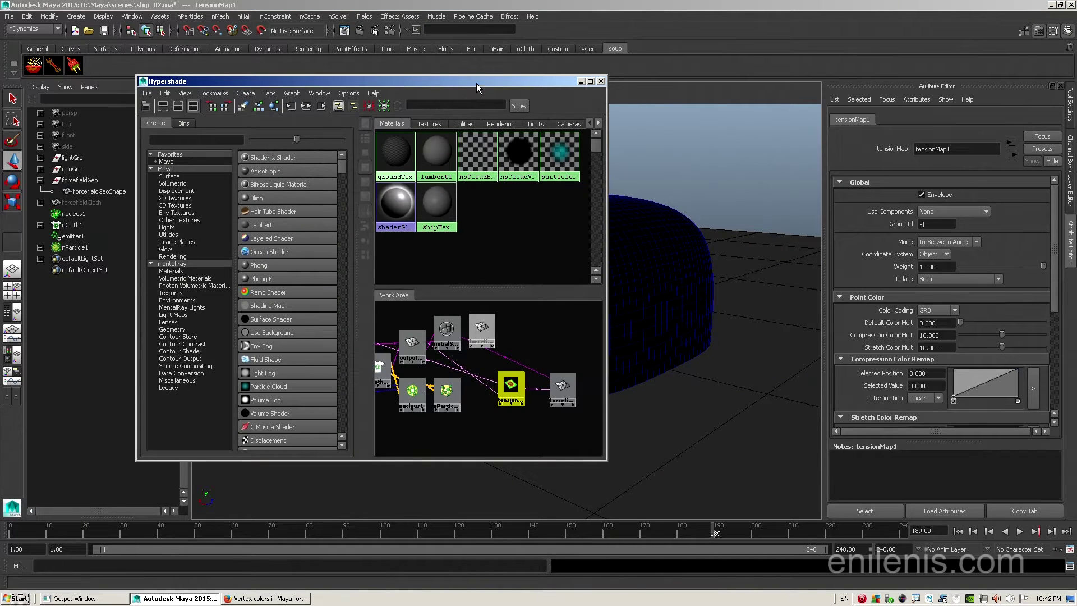
Step: Create a new Blinn material and assign it to the forcefieldGeo dome
left_click_drag(477, 83, 941, 115)
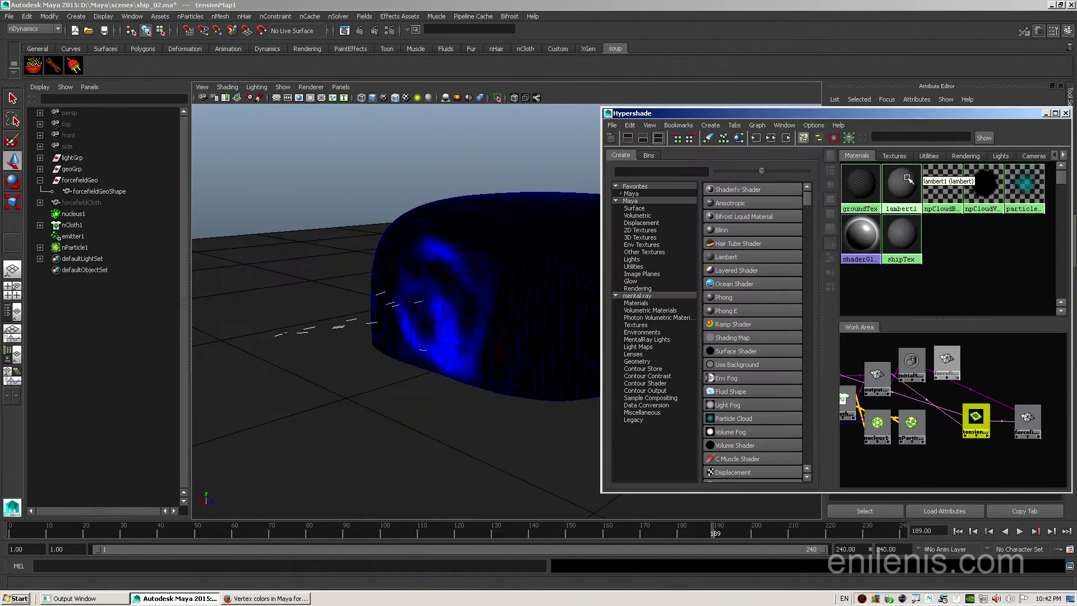
left_click(731, 229)
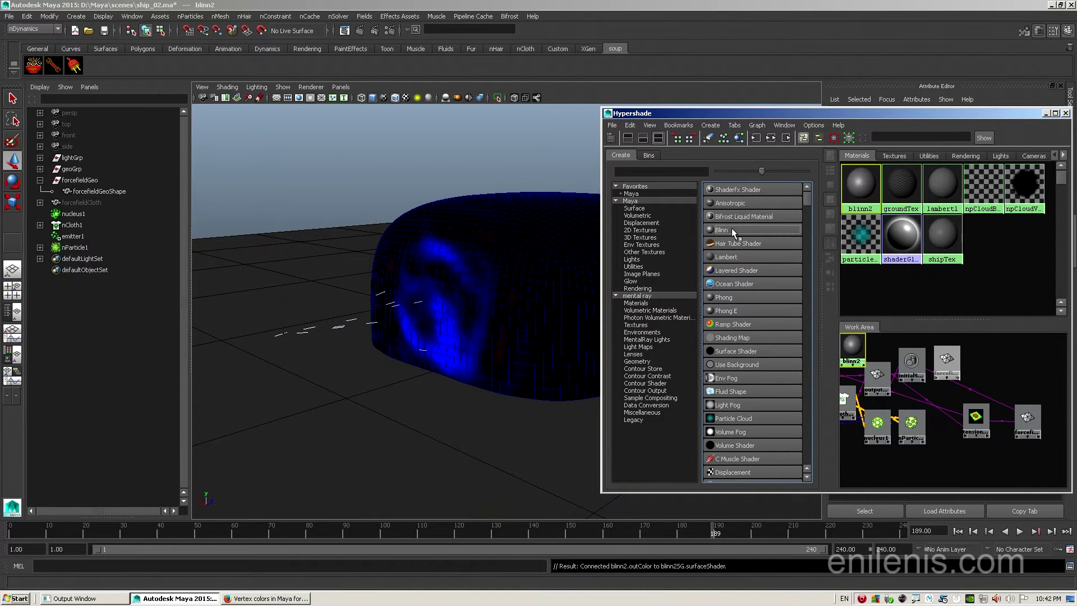
left_click(537, 221)
middle_click_drag(870, 190, 878, 195)
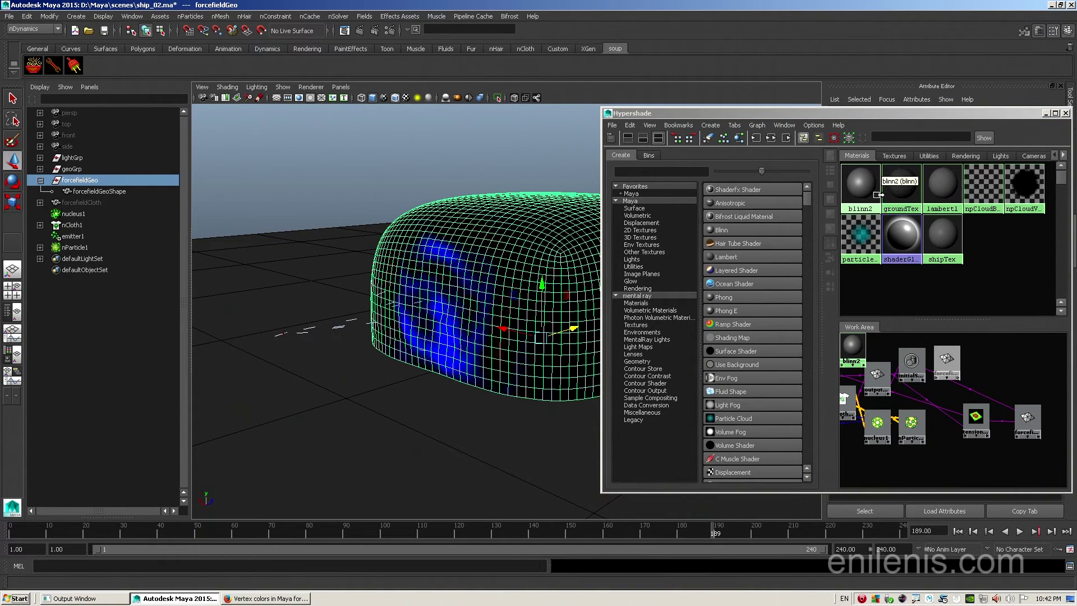
right_click_drag(859, 191, 868, 206)
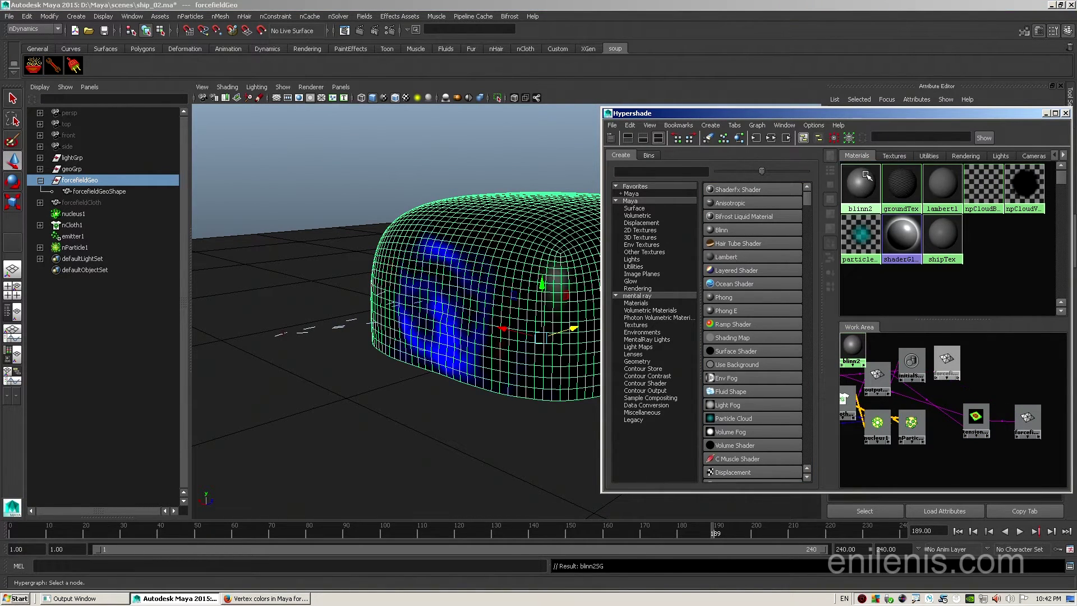
Step: Rename the blinn2 material to FF_TEX and show its attributes
double_click(868, 211, "ctrl")
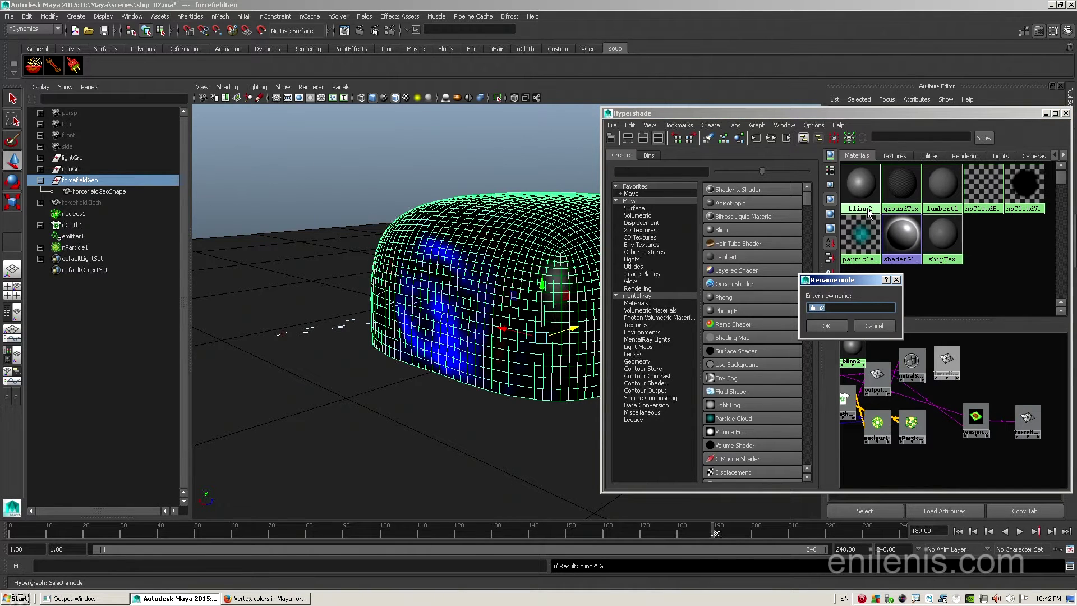
type("FF_TEX")
key("Return")
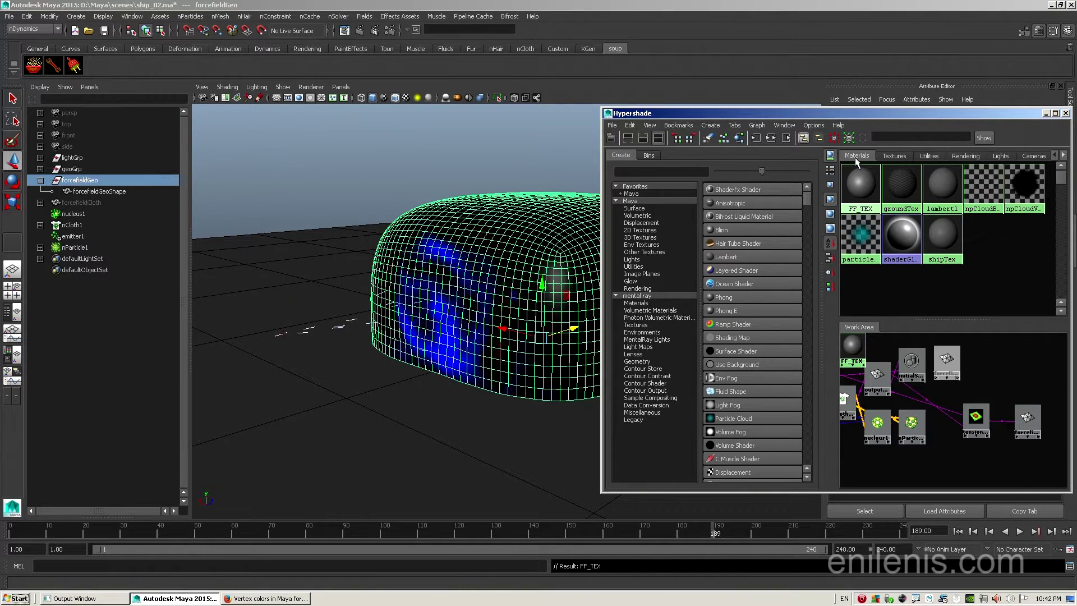
left_click(857, 187)
left_click_drag(927, 114, 326, 89)
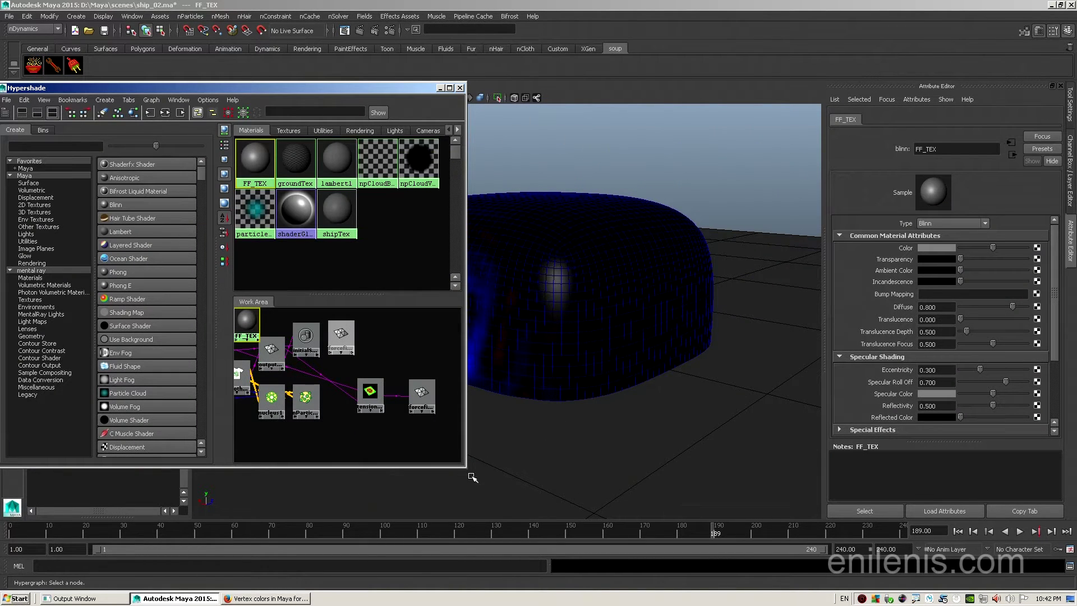
Step: Make FF_TEX fully transparent and view the dome with textured shading
left_click_drag(467, 467, 380, 454)
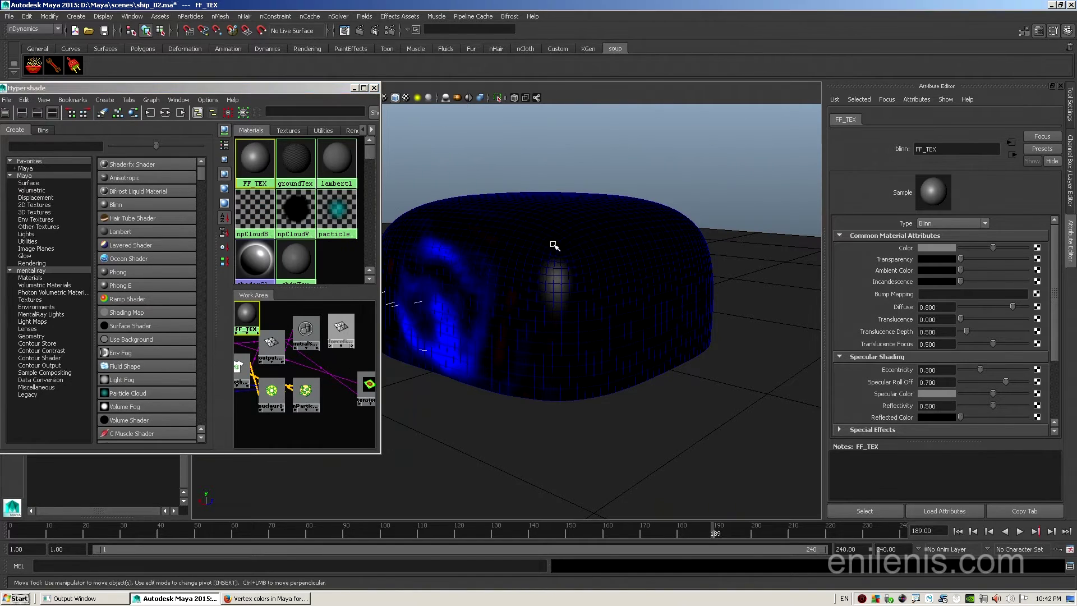
left_click_drag(550, 243, 613, 255, "alt")
left_click_drag(960, 260, 1035, 264)
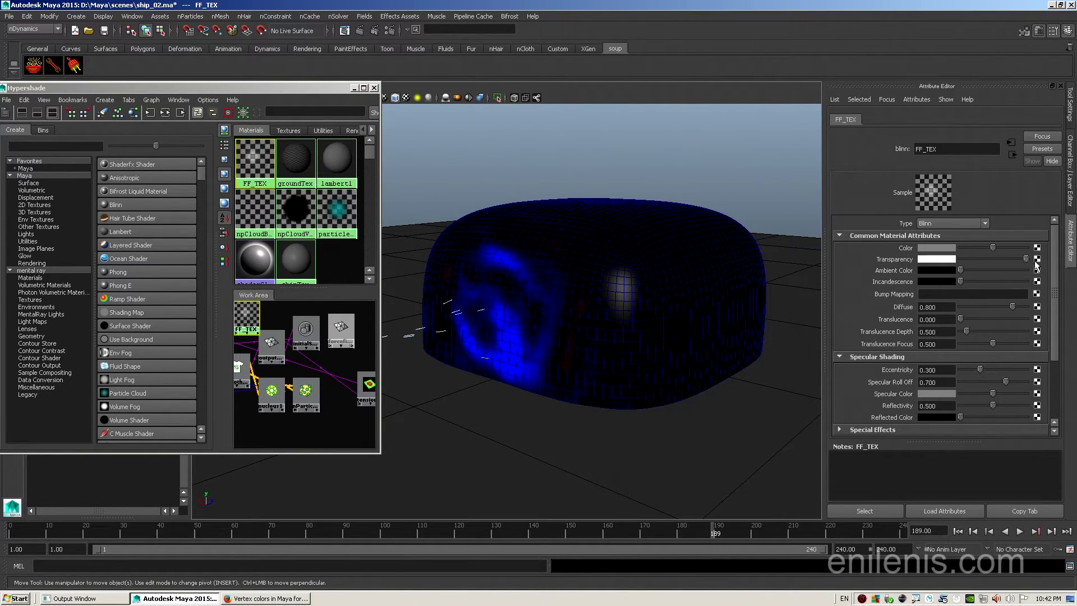
left_click(669, 252)
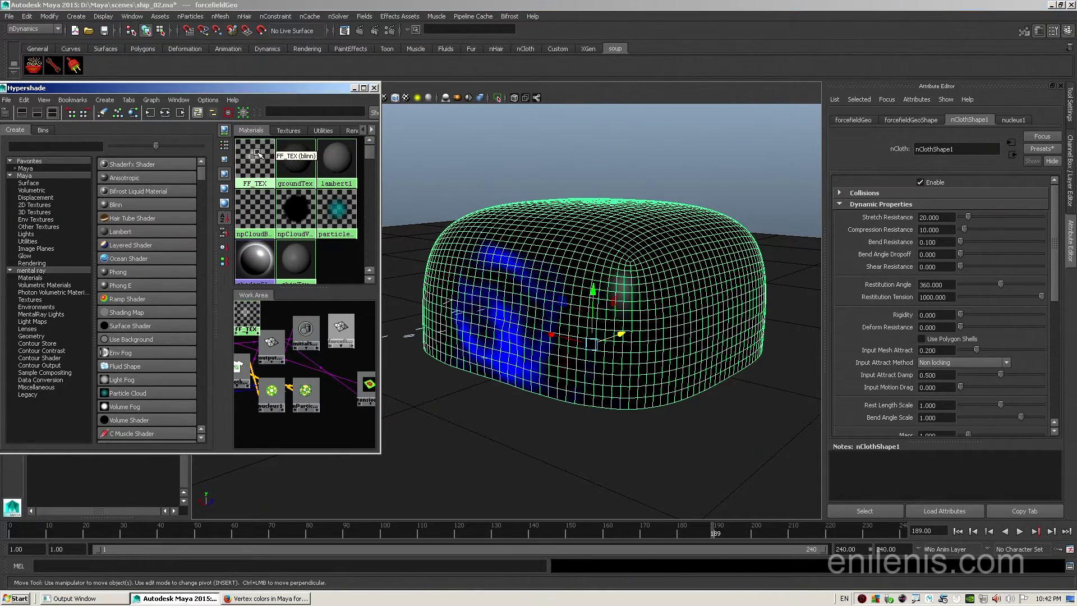
mouse_move(600, 253)
left_mouse_down("alt")
mouse_move(638, 255)
mouse_move(664, 195)
left_mouse_up("alt")
left_click(670, 227)
key("6")
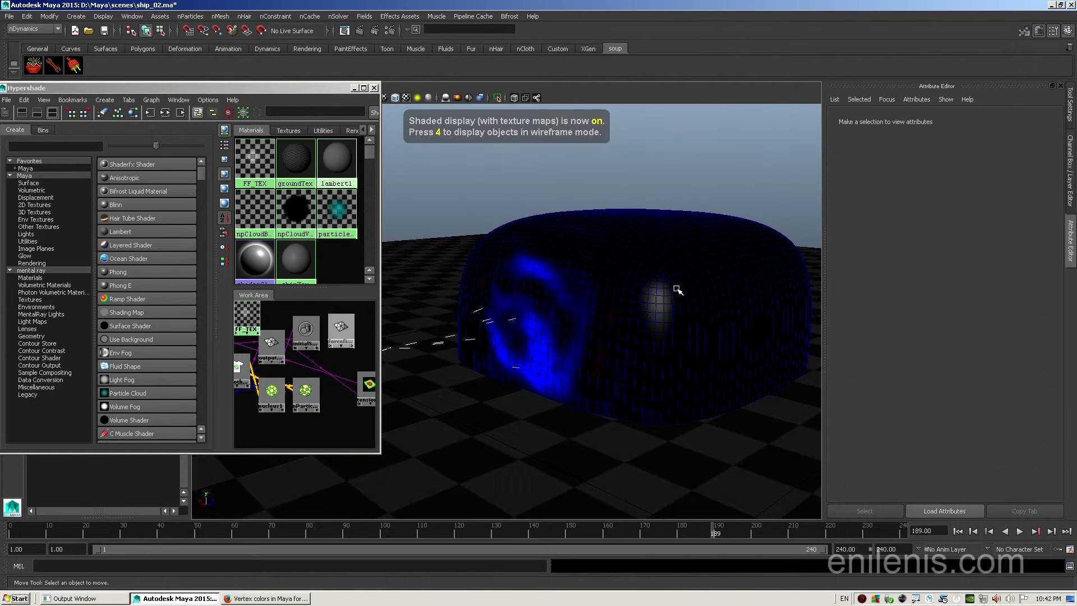
scroll(635, 267, "up", 3)
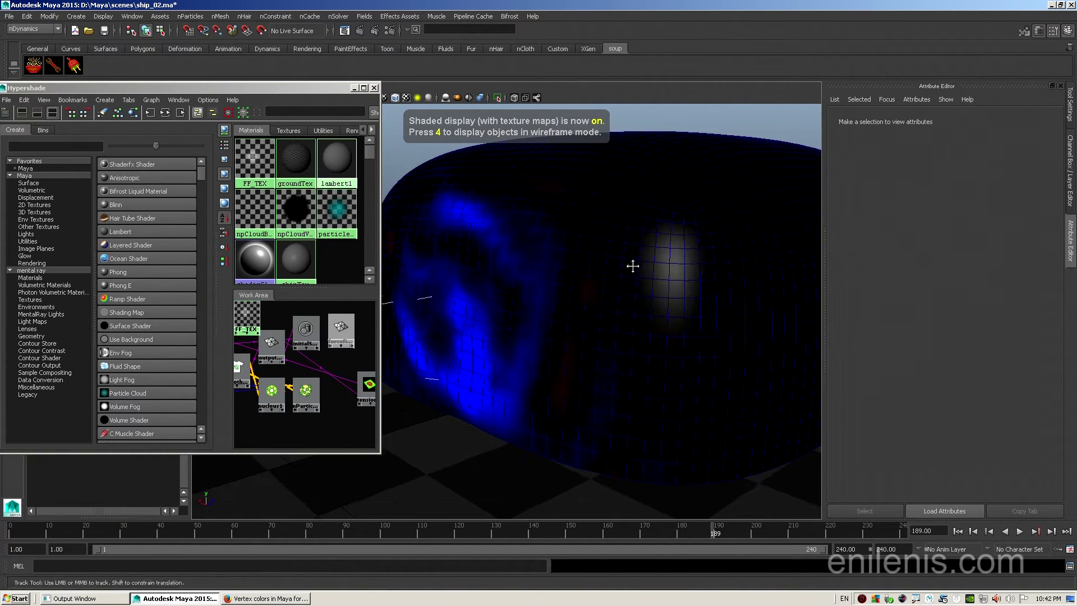
middle_click_drag(633, 266, 587, 260, "alt")
Step: Set FF_TEX's Reflectivity to 0 and its Specular Color to black
left_click(258, 159)
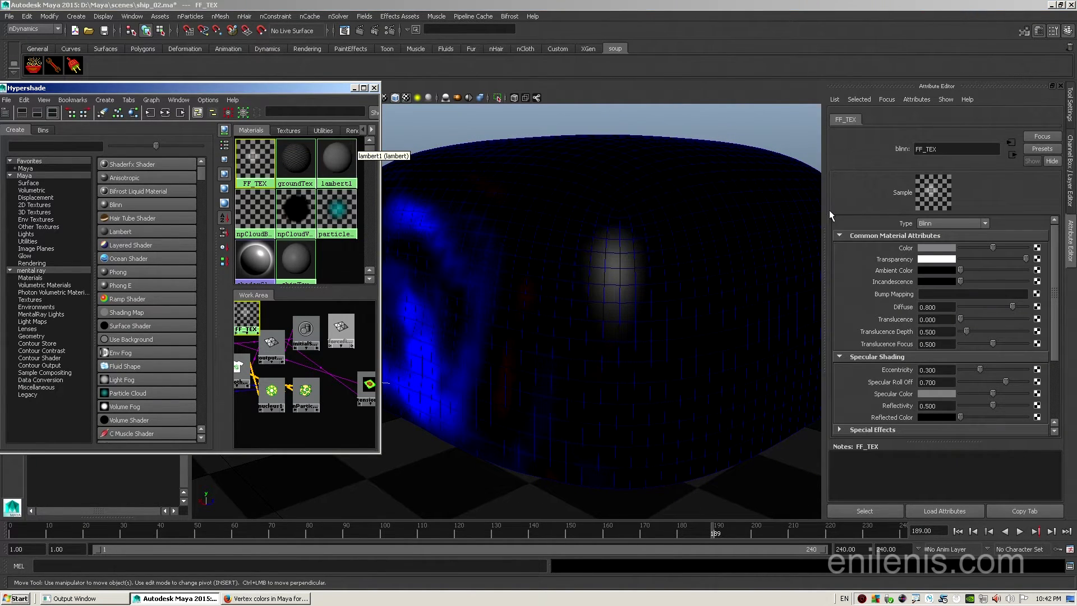
scroll(690, 213, "down", 3)
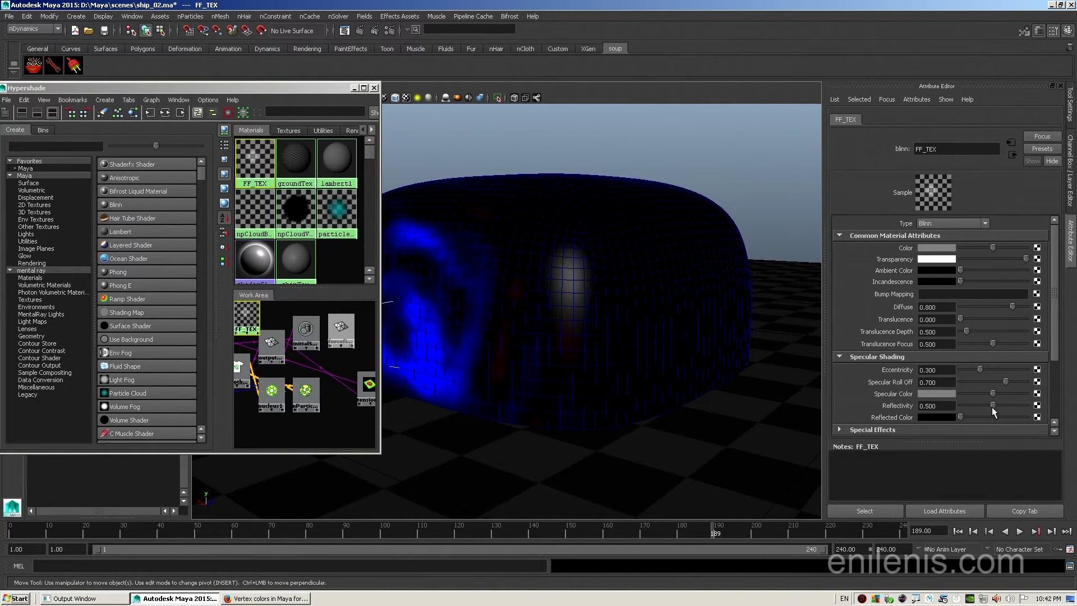
left_click_drag(992, 408, 977, 406)
left_click_drag(995, 396, 961, 394)
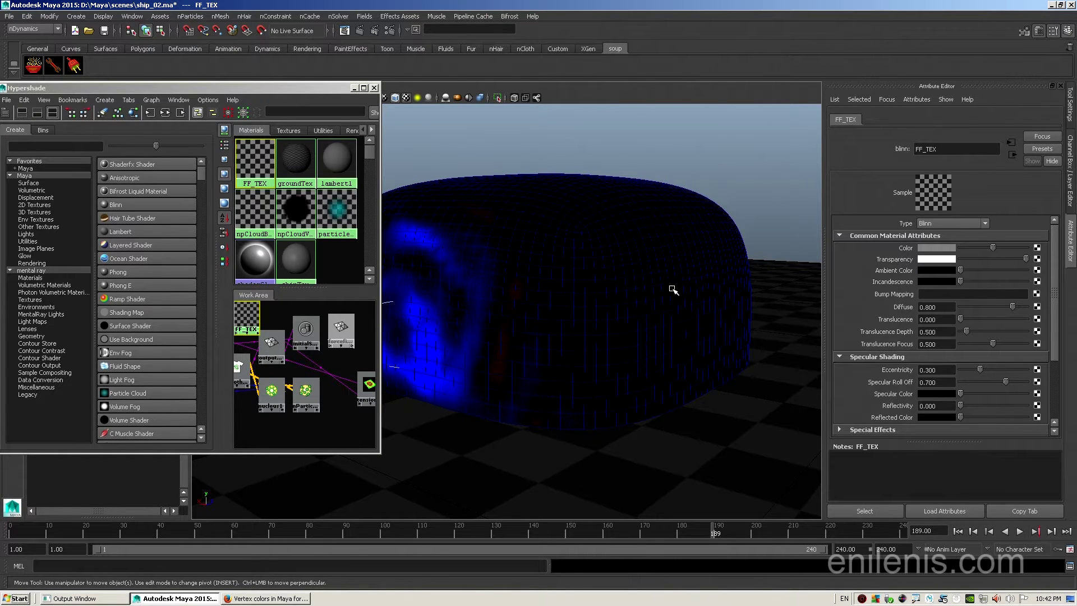
Step: Render the current frame of the dome in mental ray
left_click_drag(673, 291, 651, 283, "alt")
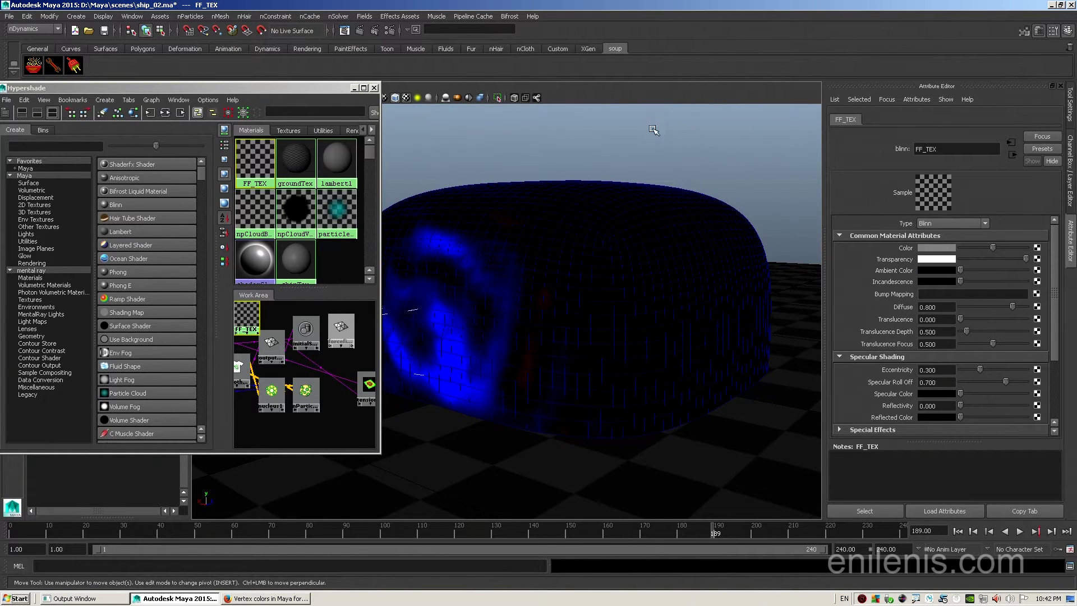
left_click_drag(651, 127, 654, 122, "alt")
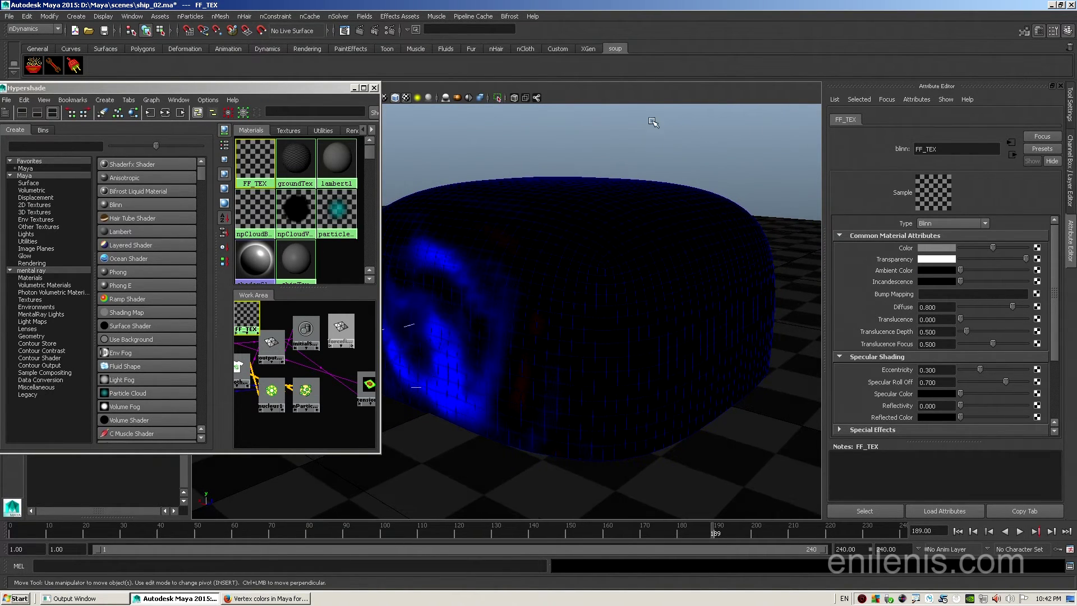
left_click(360, 32)
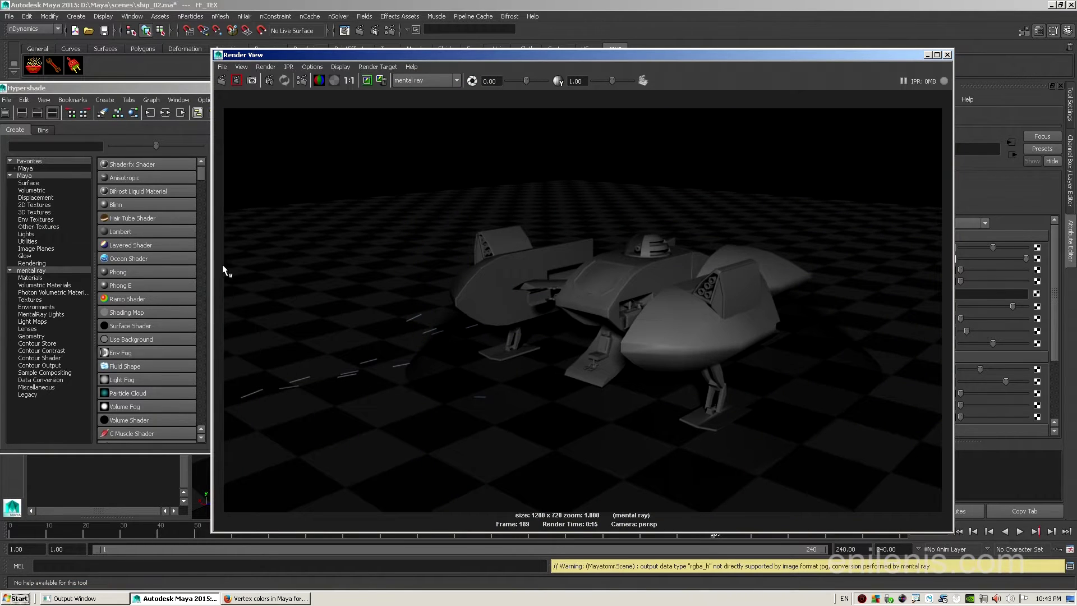
Step: Set FF_TEX transparency to partial grey and redo the mental ray render
left_click_drag(927, 56, 871, 52)
left_click(995, 258)
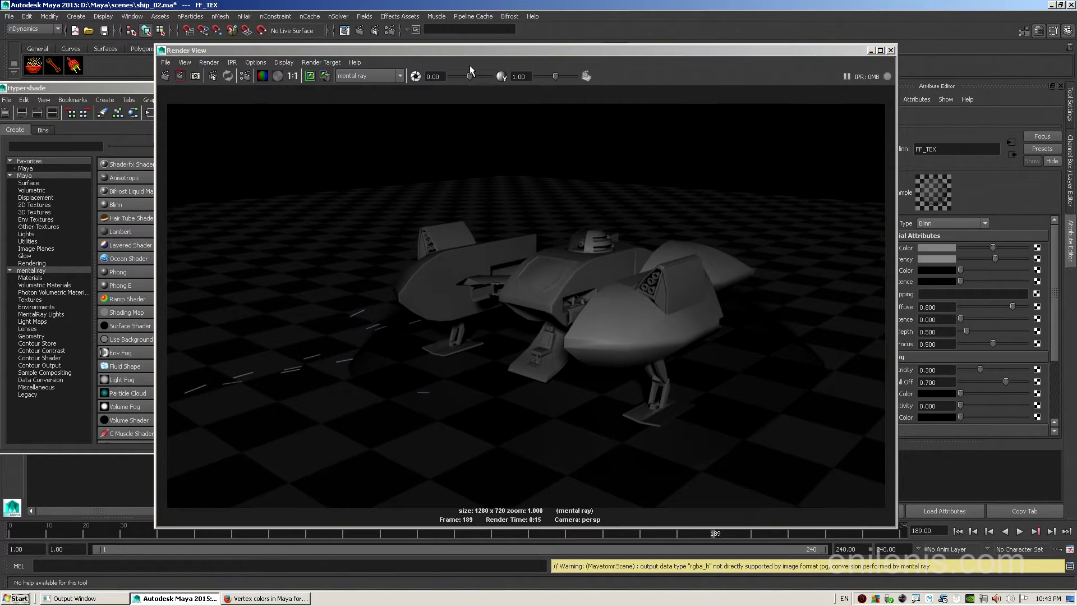
left_click(175, 76)
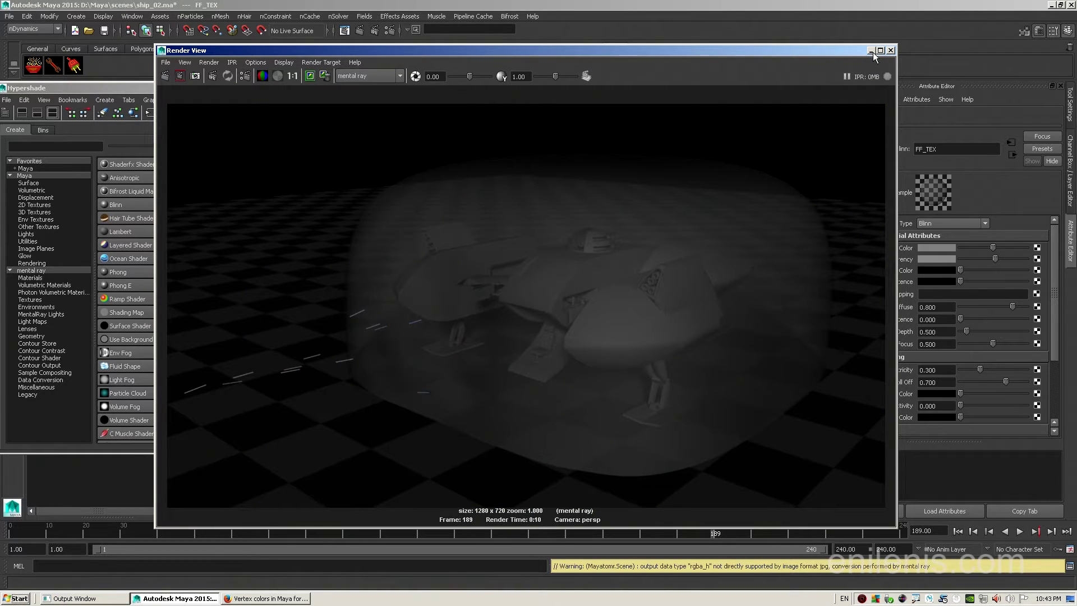
Step: Close the Render View and return FF_TEX transparency to full white
left_click(890, 50)
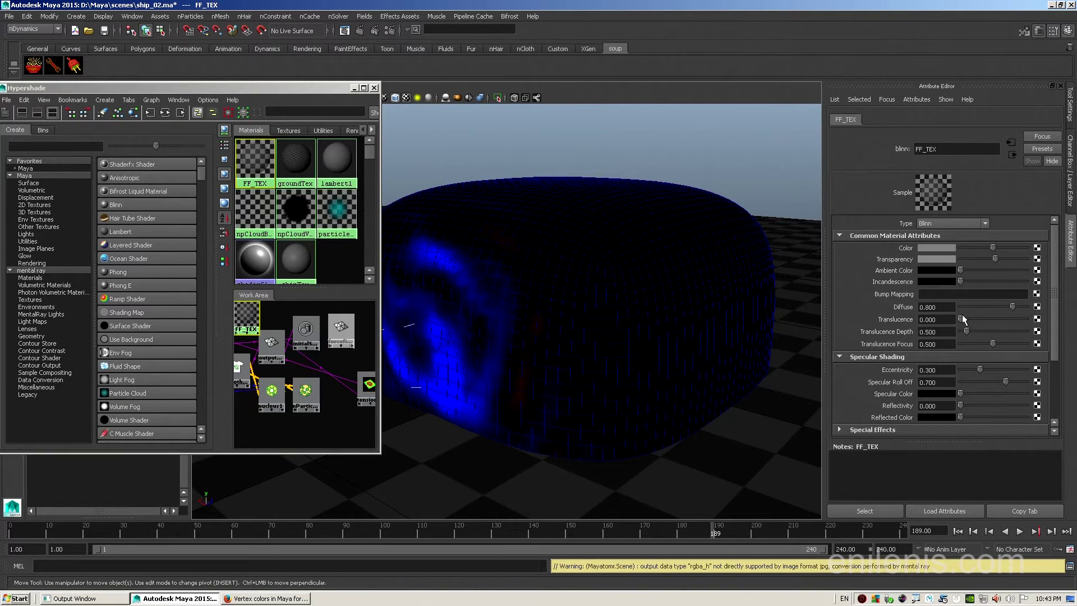
left_click_drag(994, 258, 1027, 258)
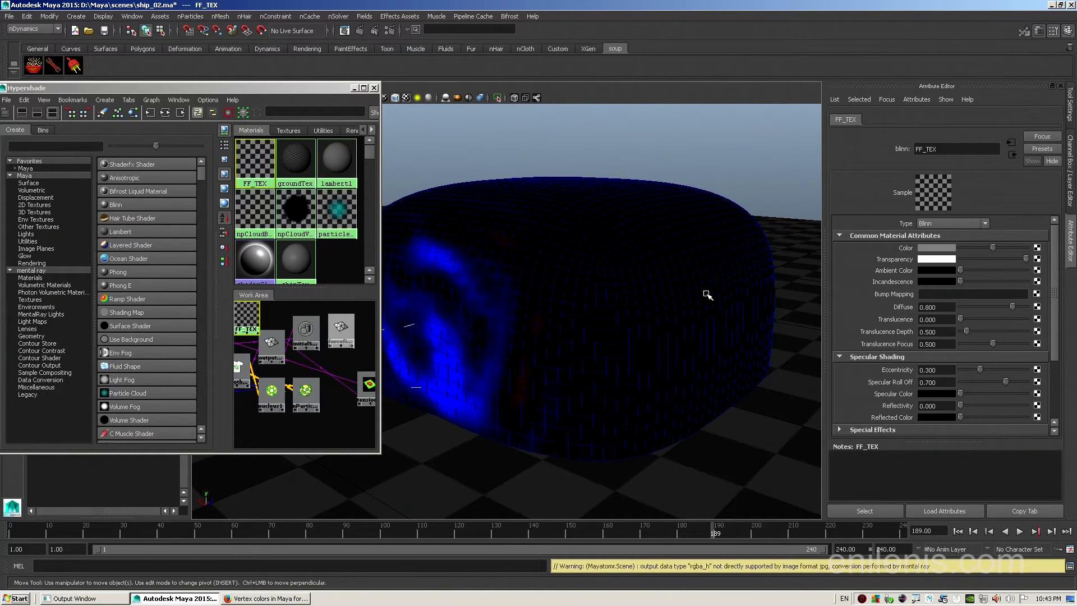
left_click(381, 456)
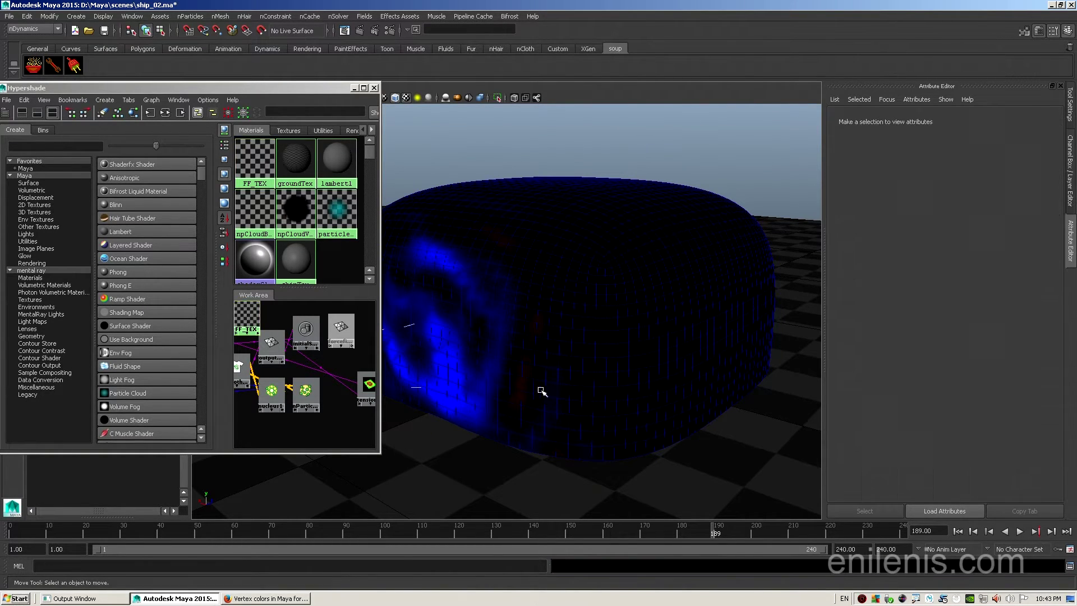
Step: Select the dome and turn off Casts Shadows in forcefieldGeoShape's Render Stats
left_click(586, 371)
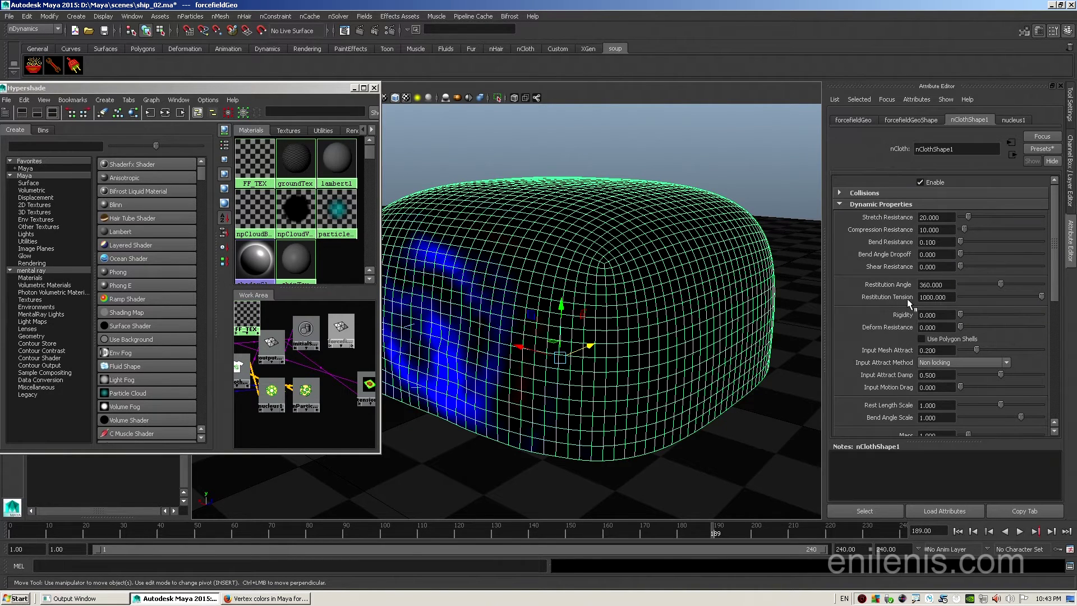
scroll(1046, 219, "down", 10)
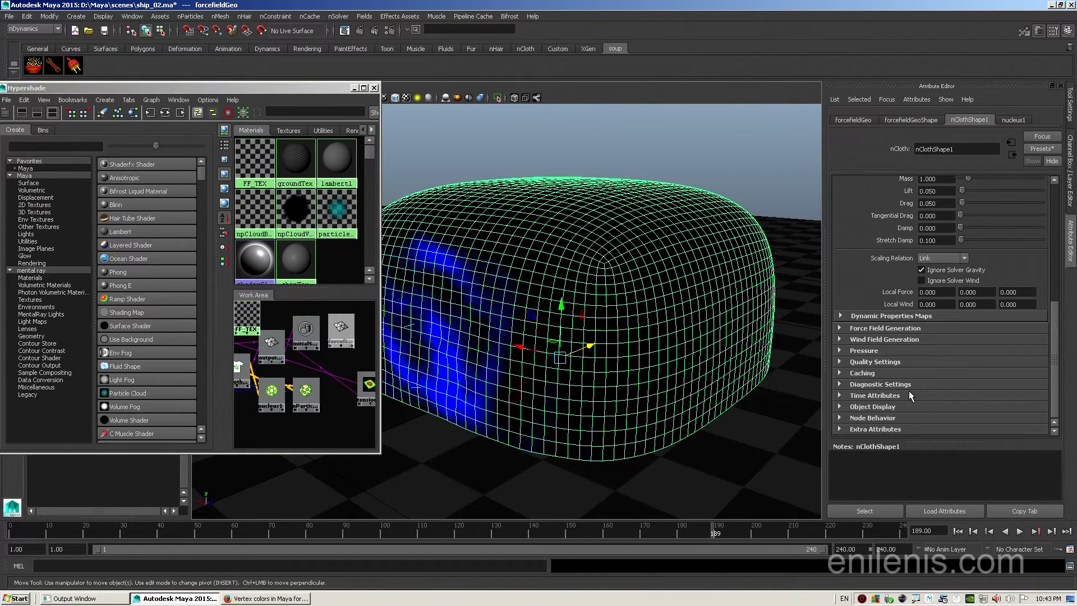
scroll(897, 387, "up", 8)
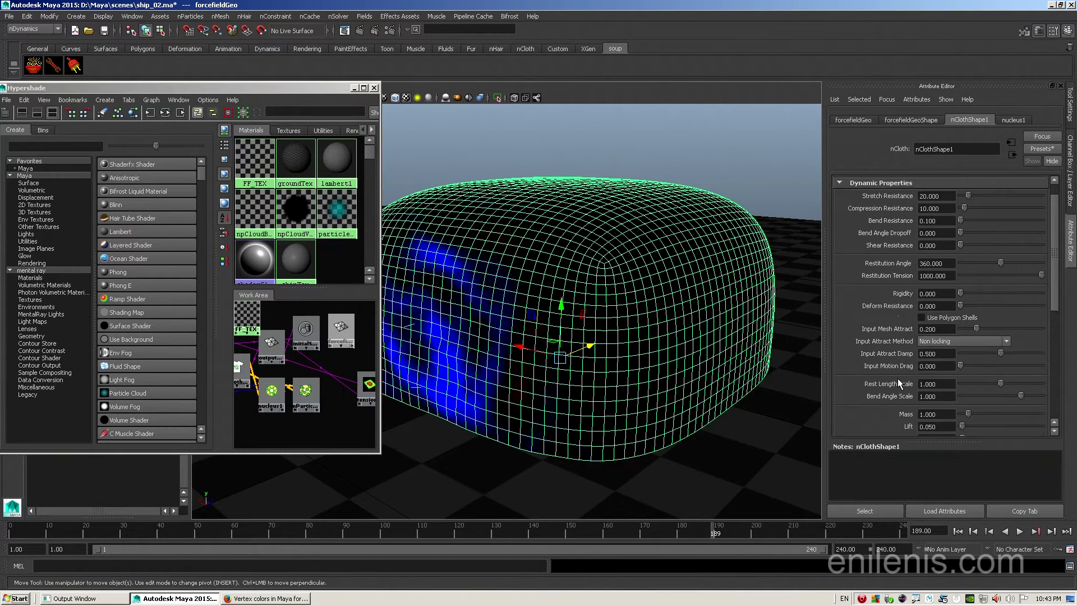
left_click(911, 120)
scroll(1000, 275, "down", 4)
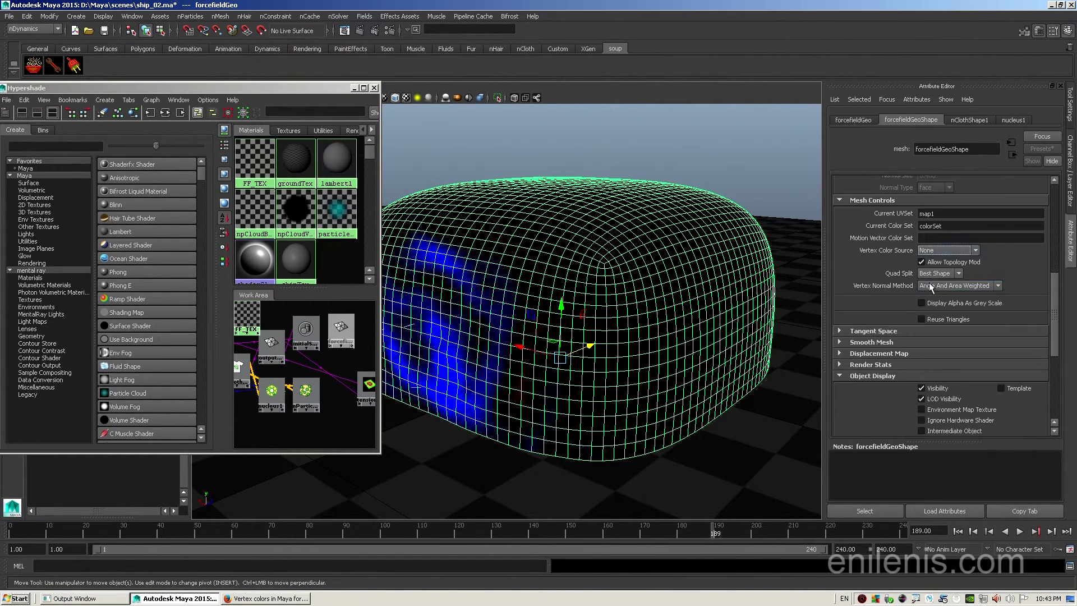
left_click(877, 366)
scroll(887, 363, "down", 3)
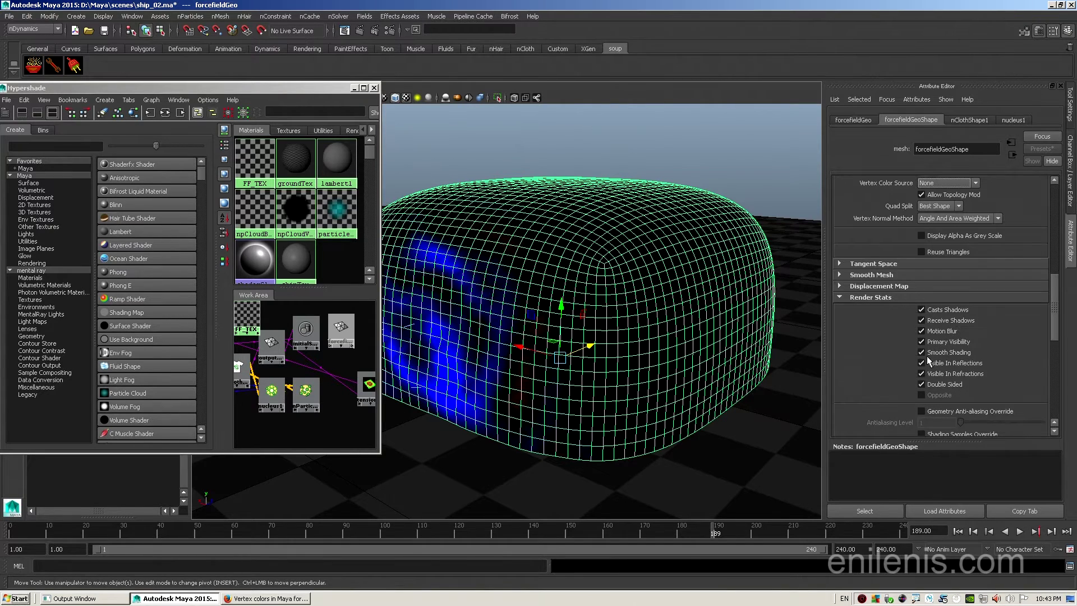
left_click(921, 310)
Step: Create a mentalrayVertexColors node from the mental ray section of the Hypershade
left_click_drag(380, 450, 493, 487)
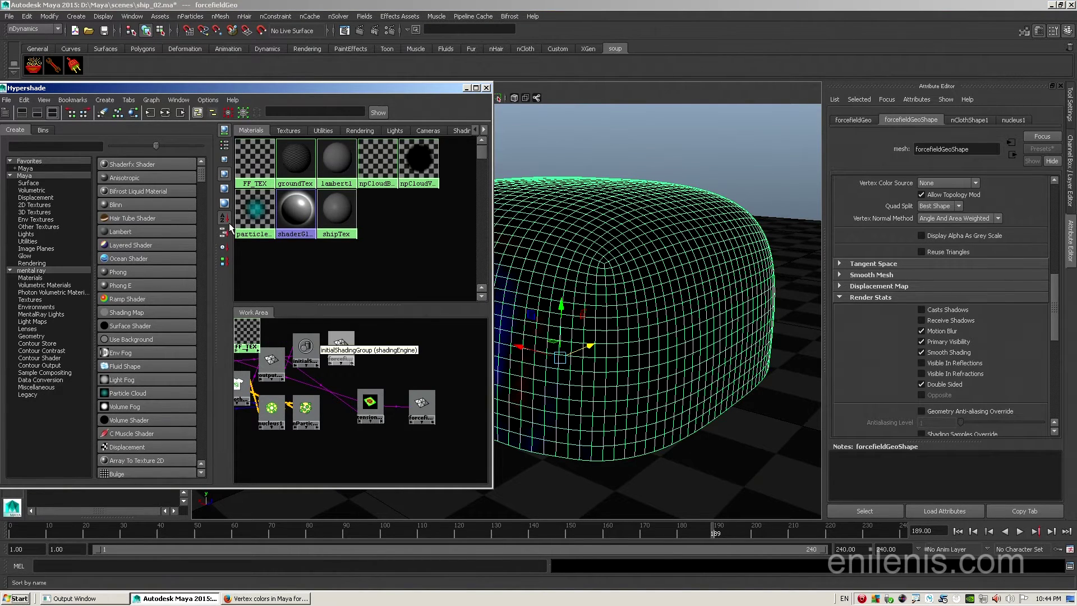
left_click_drag(200, 173, 203, 206)
left_click(36, 272)
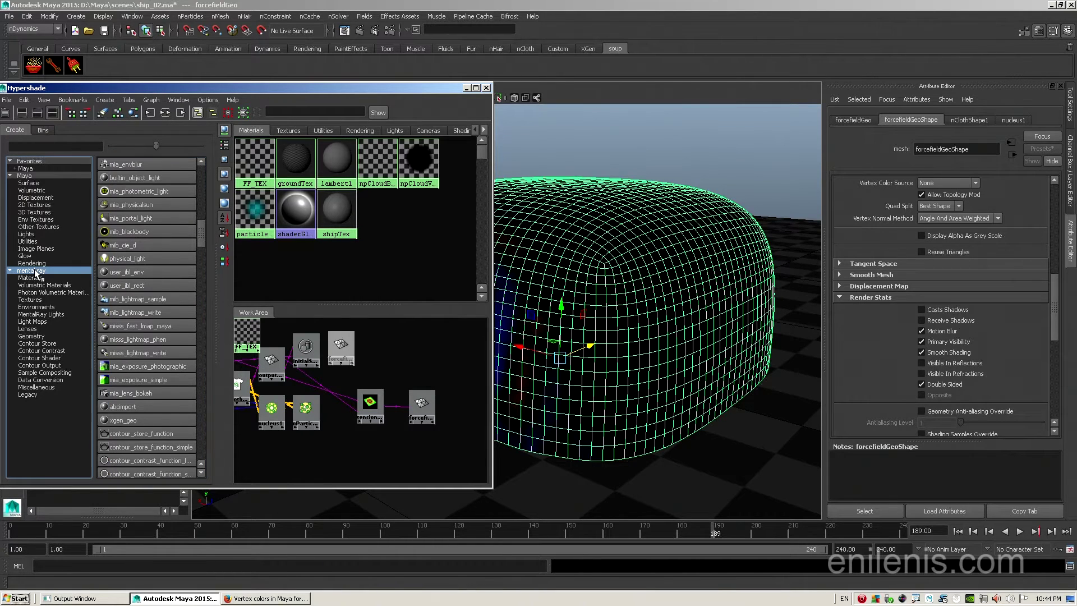
left_click_drag(197, 227, 214, 185)
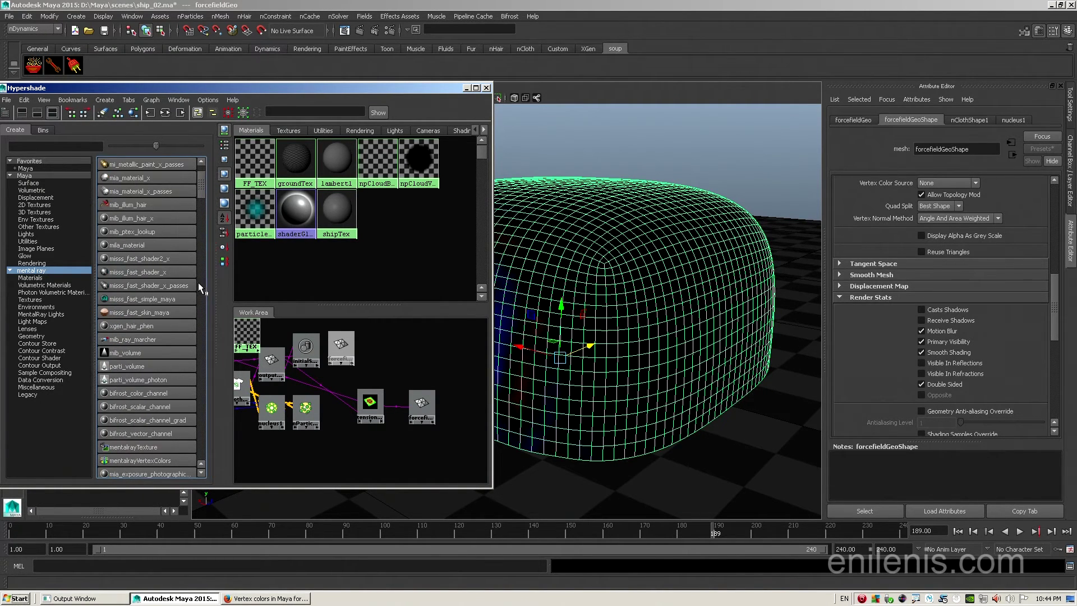
left_click(154, 460)
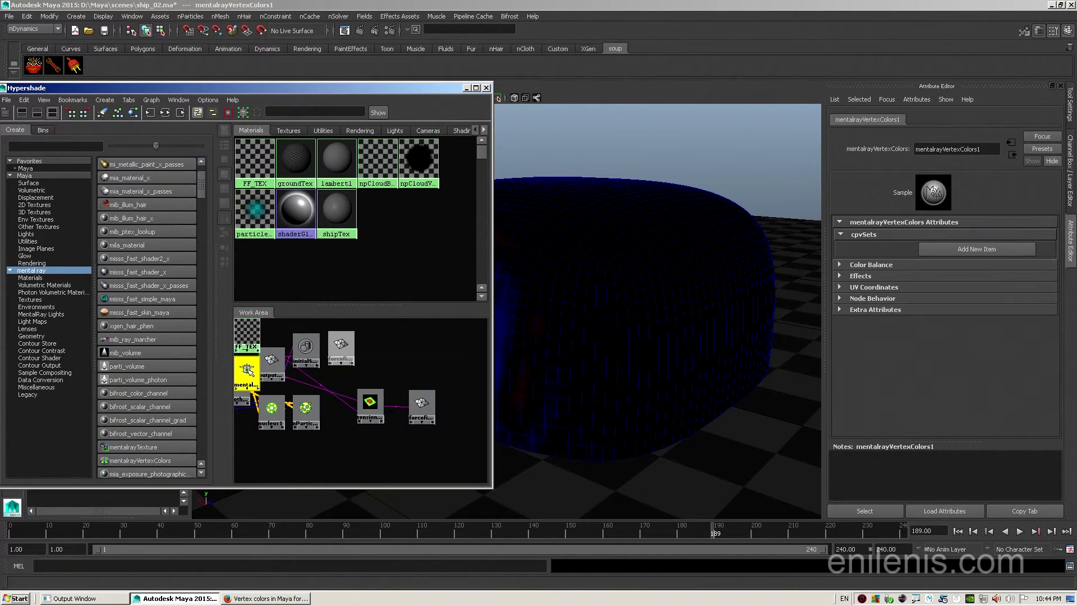
left_click_drag(247, 373, 447, 357)
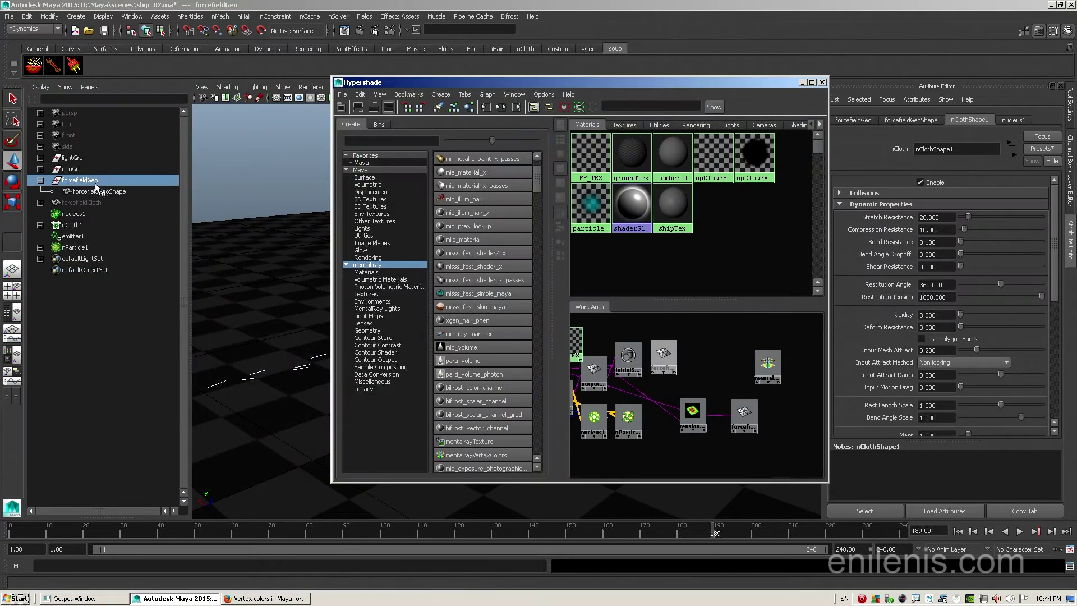
Step: Drag forcefieldGeoShape onto mentalrayVertexColors1 to start connecting them
left_click(96, 192)
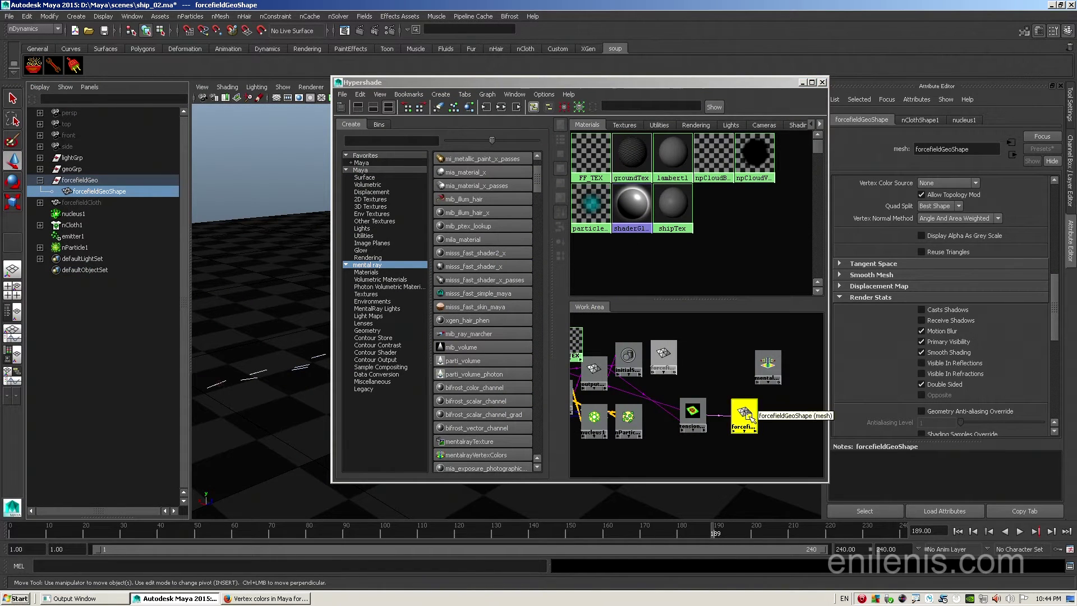
left_click_drag(750, 416, 721, 364)
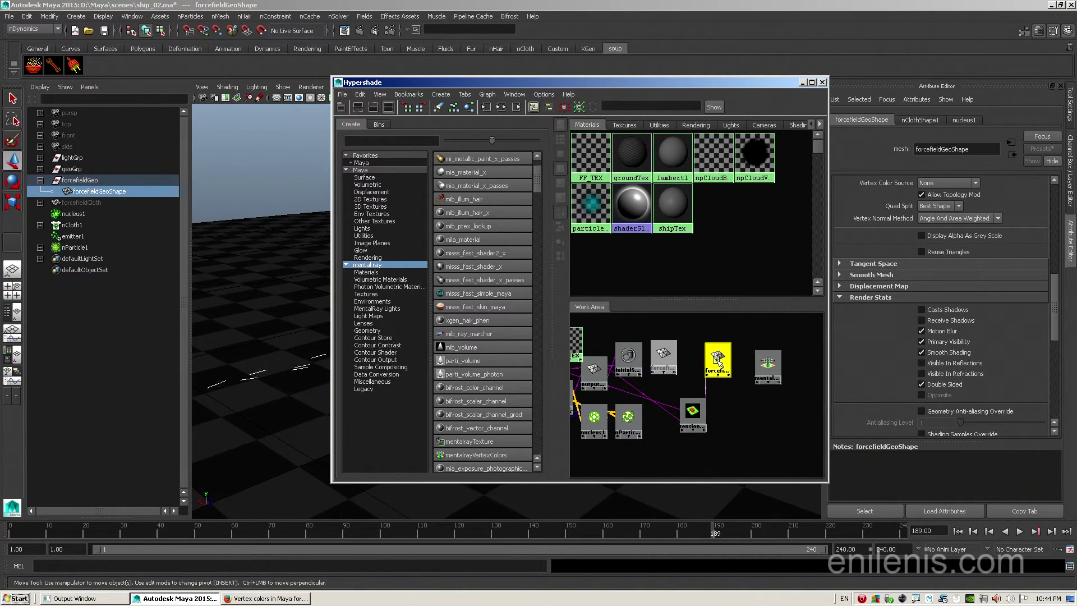
middle_click_drag(717, 361, 770, 372)
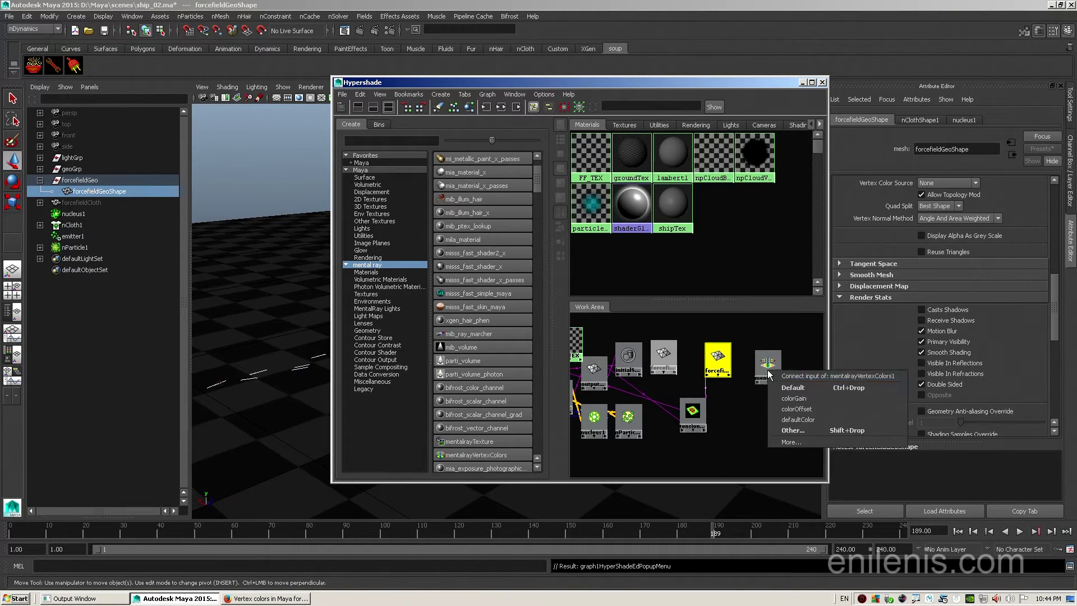
Step: Connect forcefieldGeoShape's colorSet[0].colorName to mentalrayVertexColors1's cpvSets in the Connection Editor
left_click(796, 429)
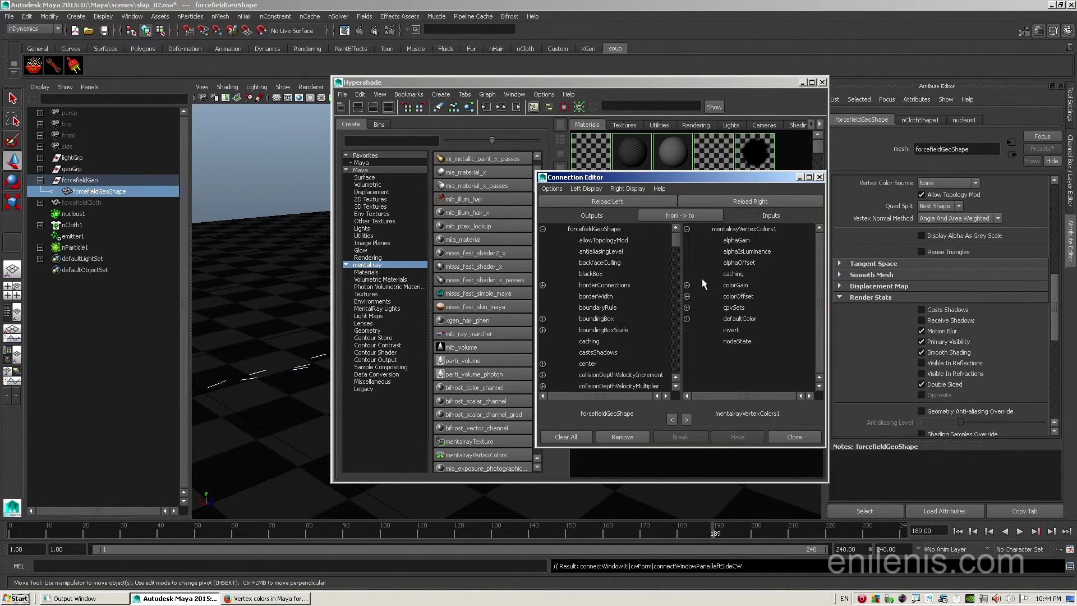
left_click_drag(677, 239, 682, 254)
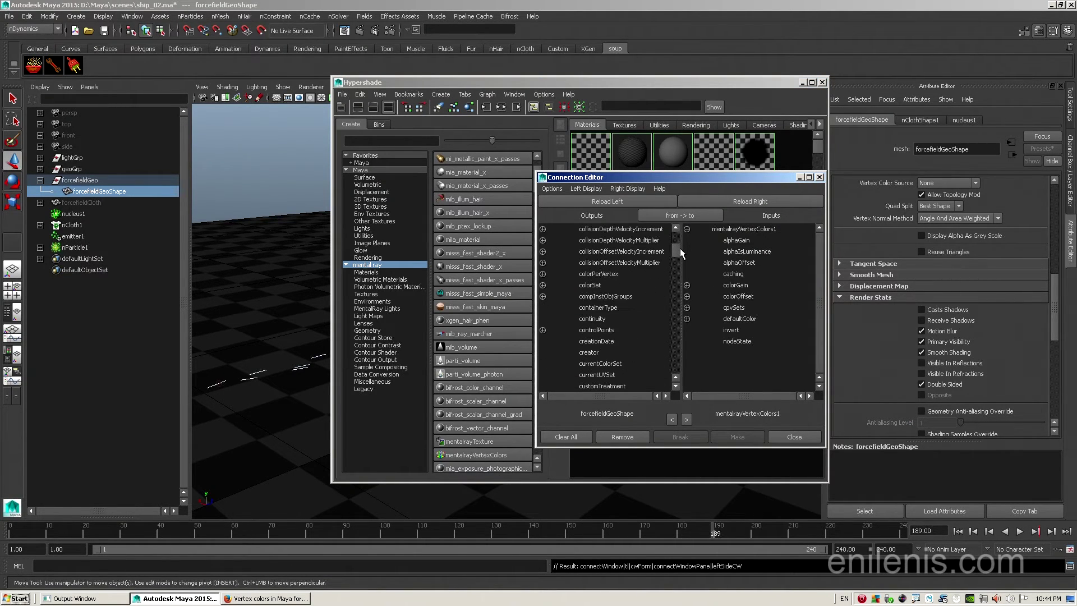
left_click(543, 285)
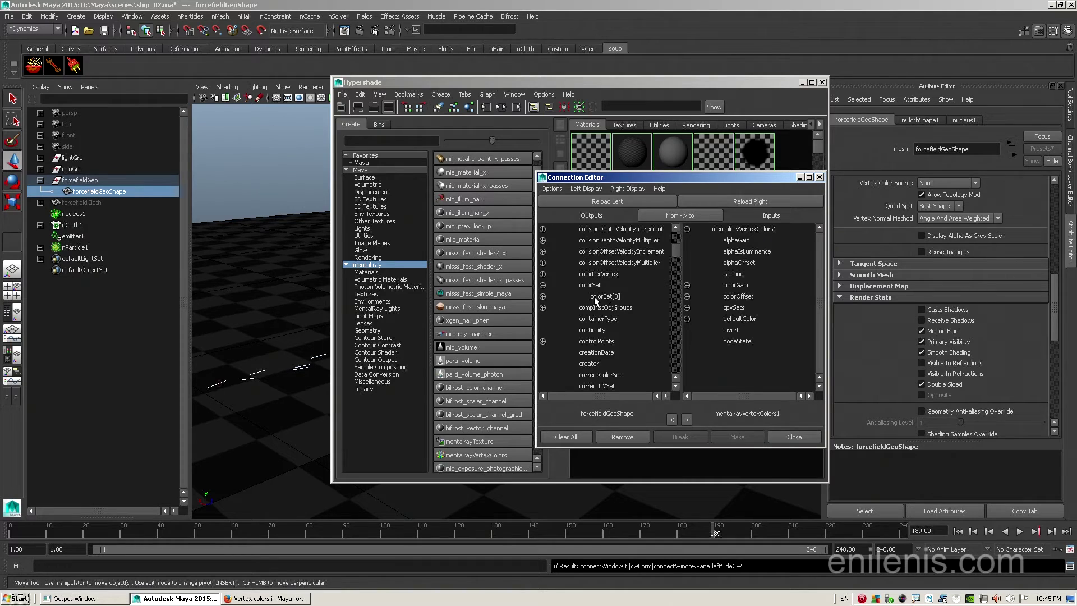
left_click(543, 296)
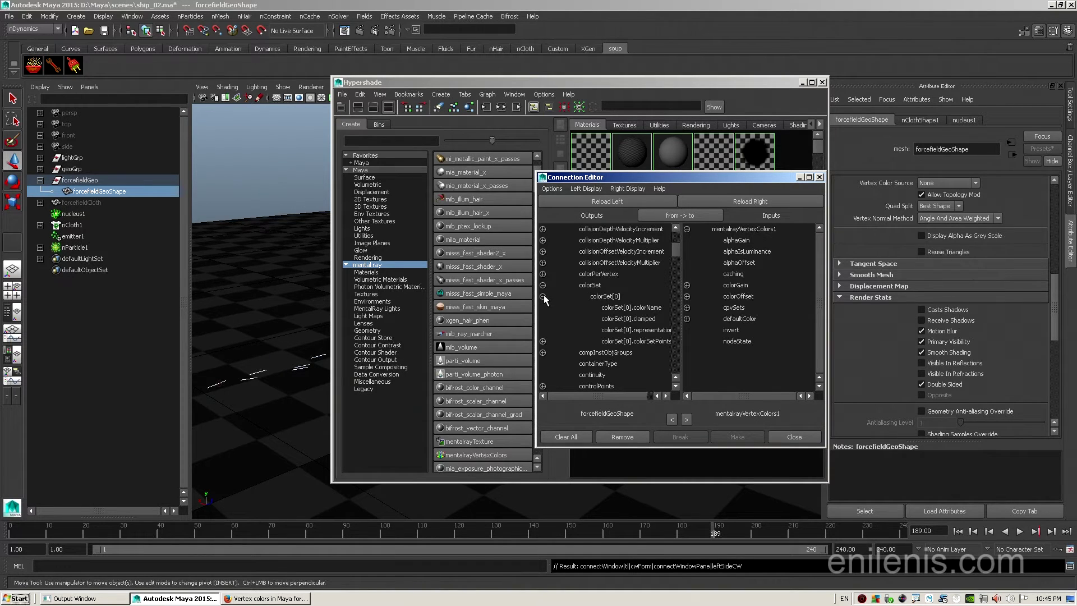
left_click(632, 307)
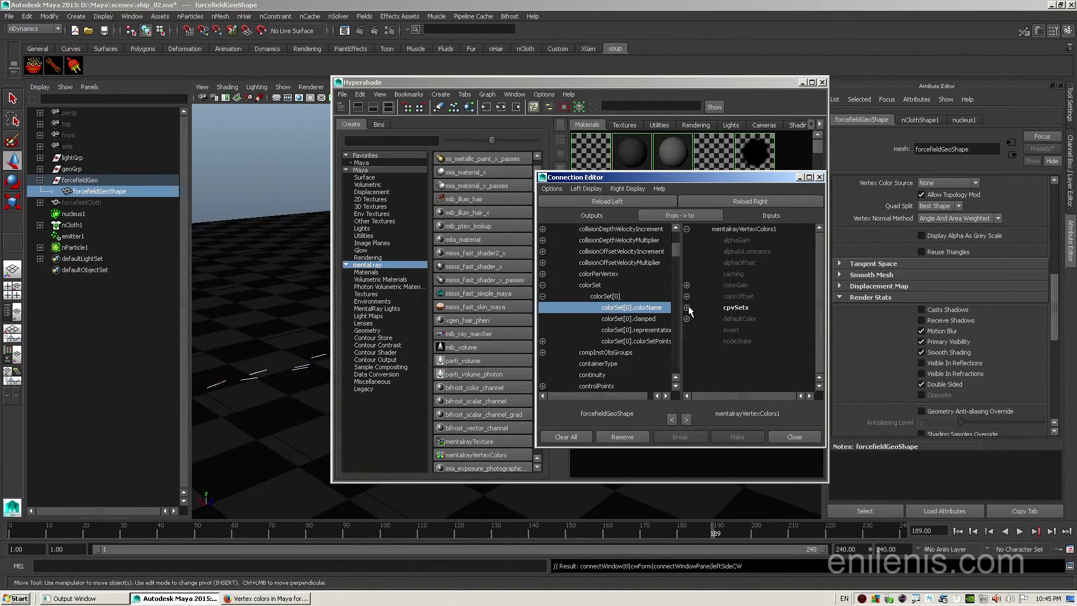
left_click(733, 307)
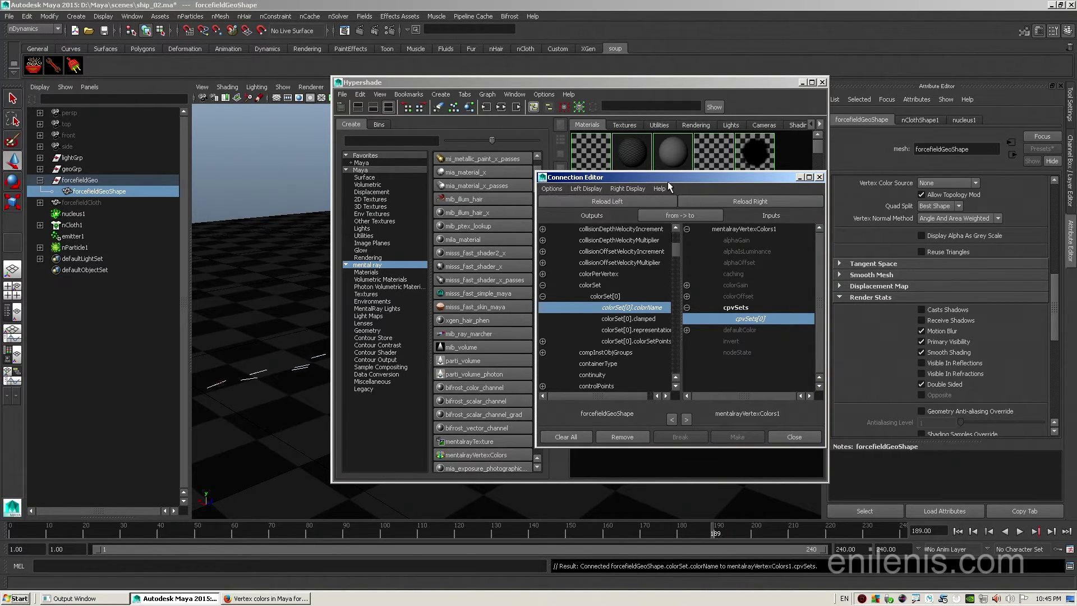
left_click_drag(631, 185, 382, 170)
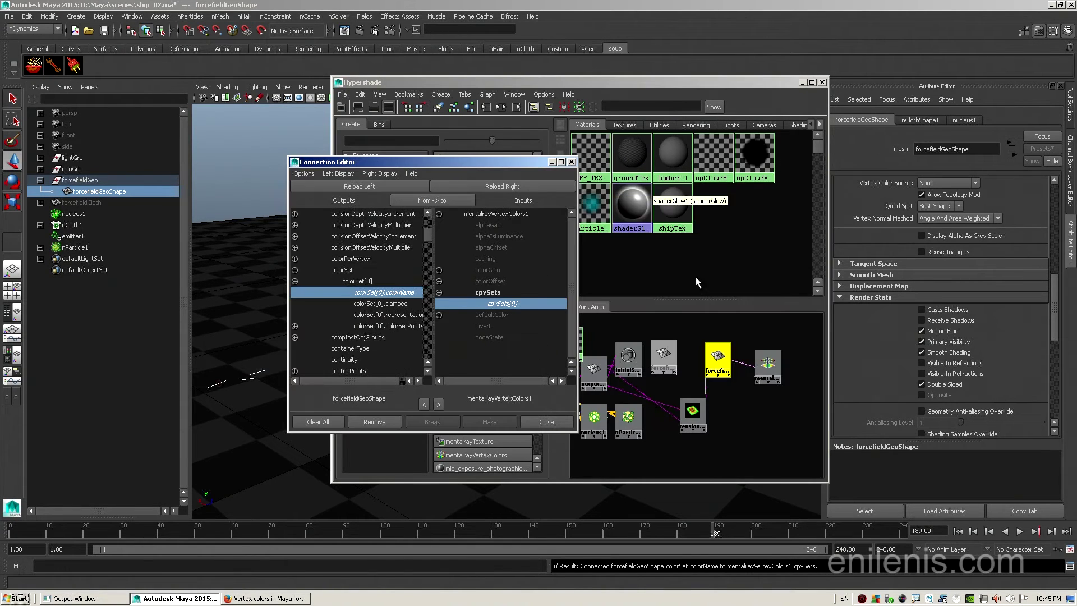
Step: Connect mentalrayVertexColors1's output into FF_TEX's incandescence
left_click(771, 373)
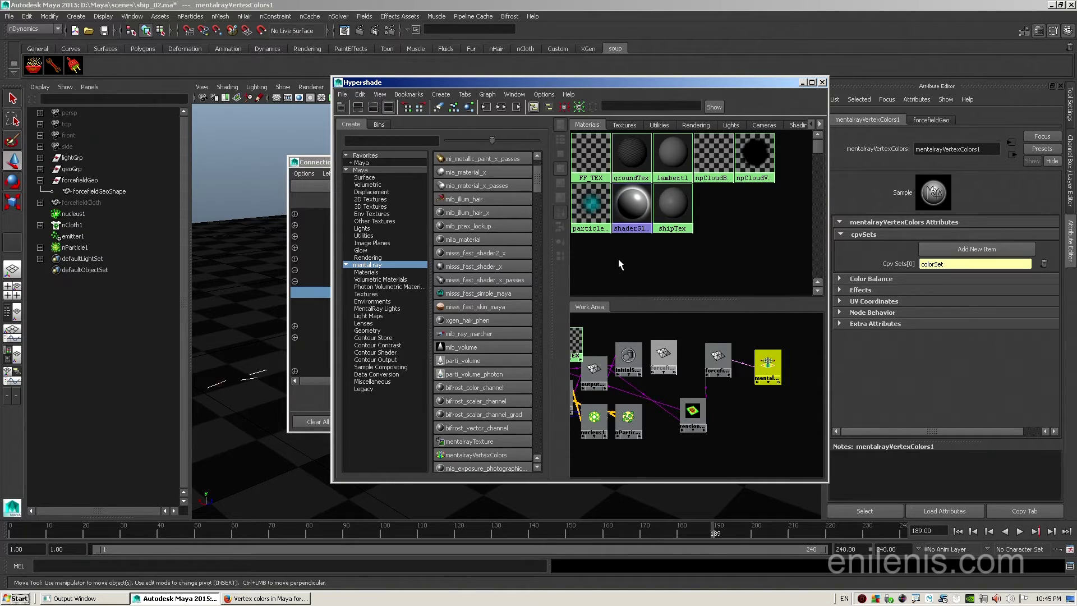
left_click_drag(578, 343, 811, 416)
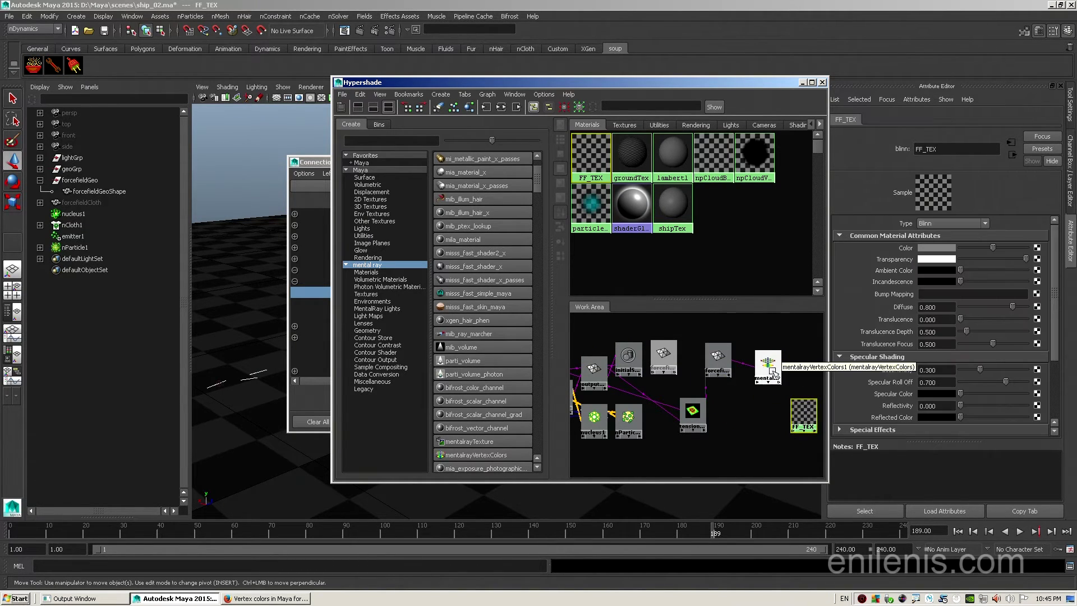
middle_click_drag(770, 372, 808, 419)
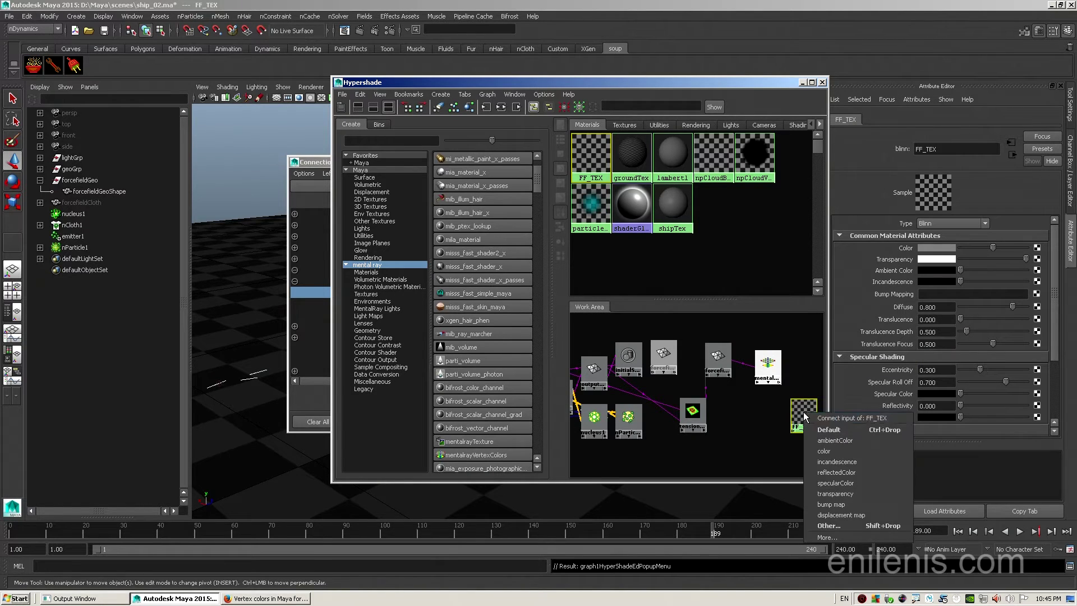
left_click(828, 461)
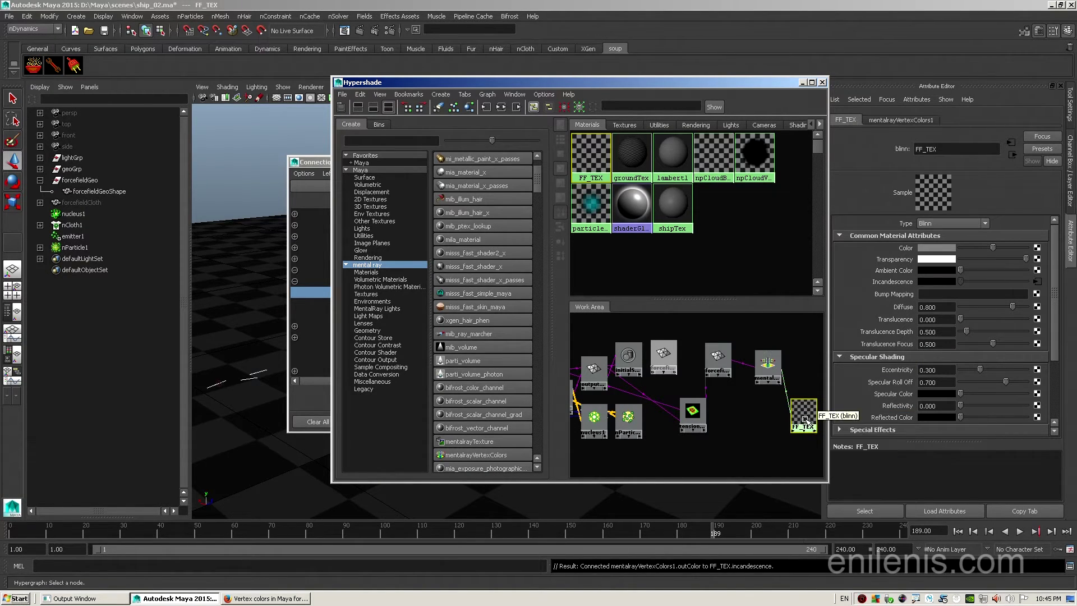
Step: Minimize the Hypershade and close the Connection Editor to reveal the viewport
left_click_drag(780, 82, 656, 83)
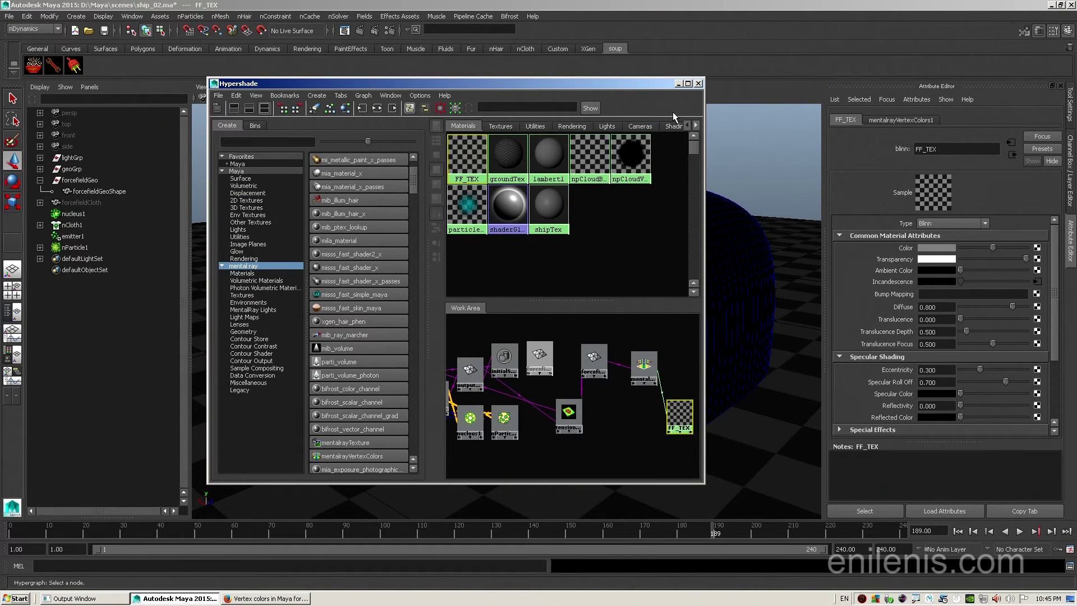
left_click(679, 84)
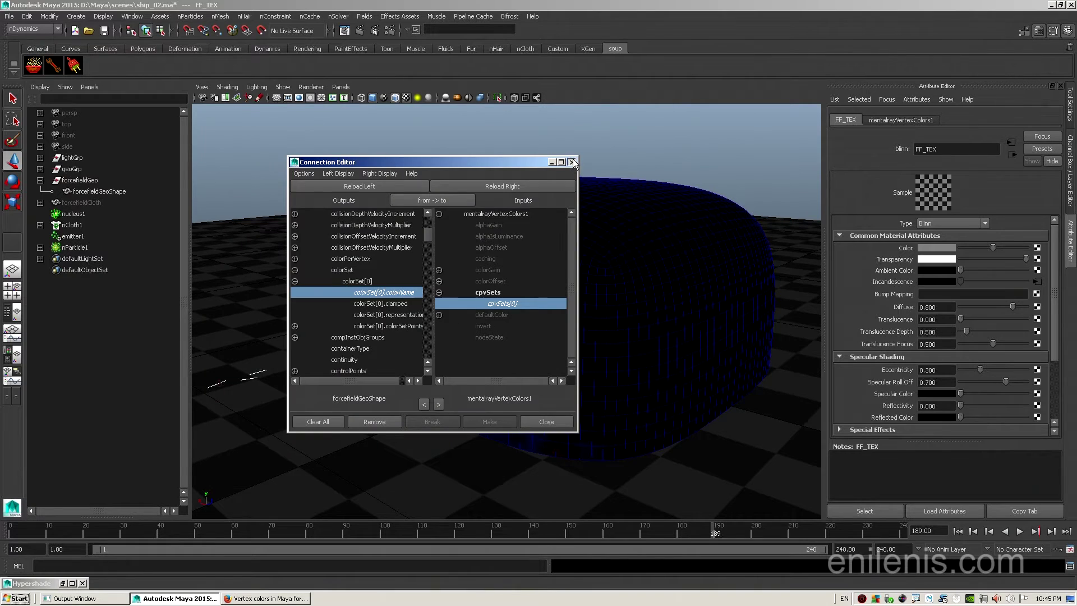
left_click(572, 162)
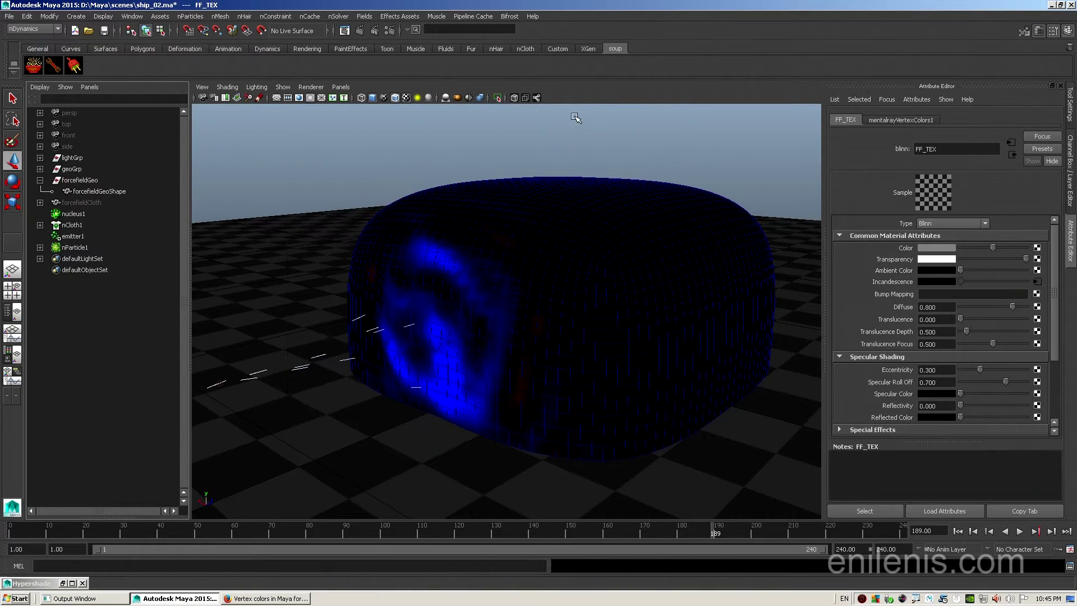
Step: Render frame 189 in mental ray, then reopen the Hypershade and select mentalrayVertexColors1
left_click(360, 31)
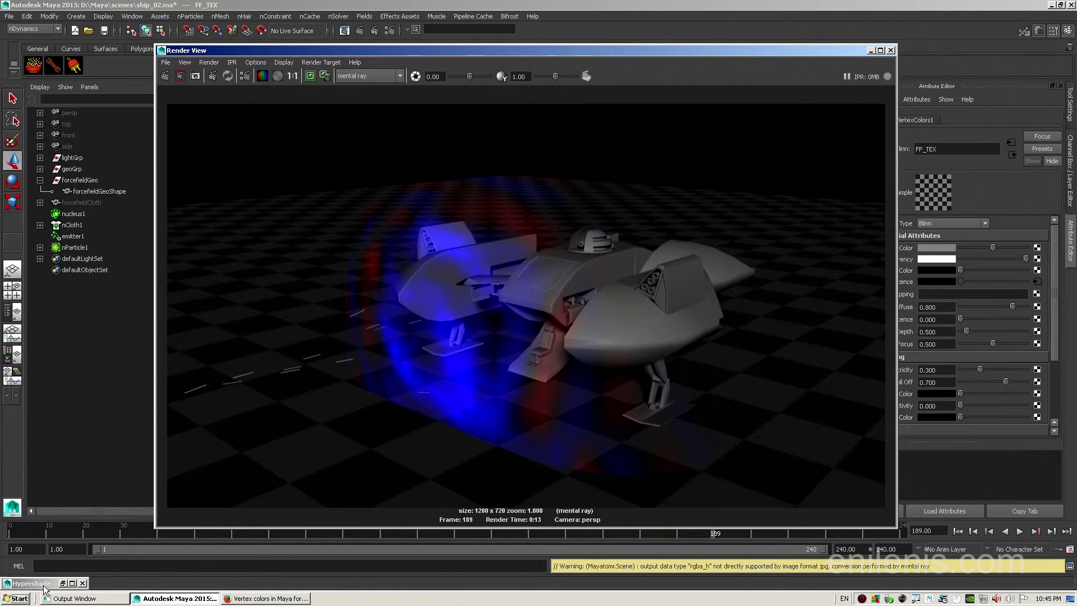
left_click(44, 587)
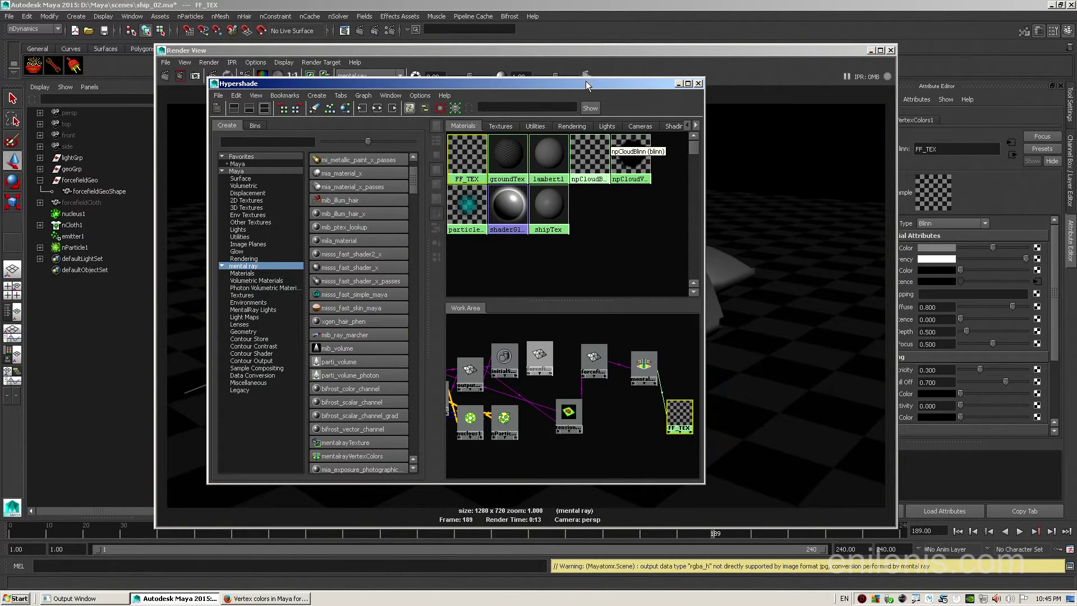
left_click_drag(586, 84, 417, 49)
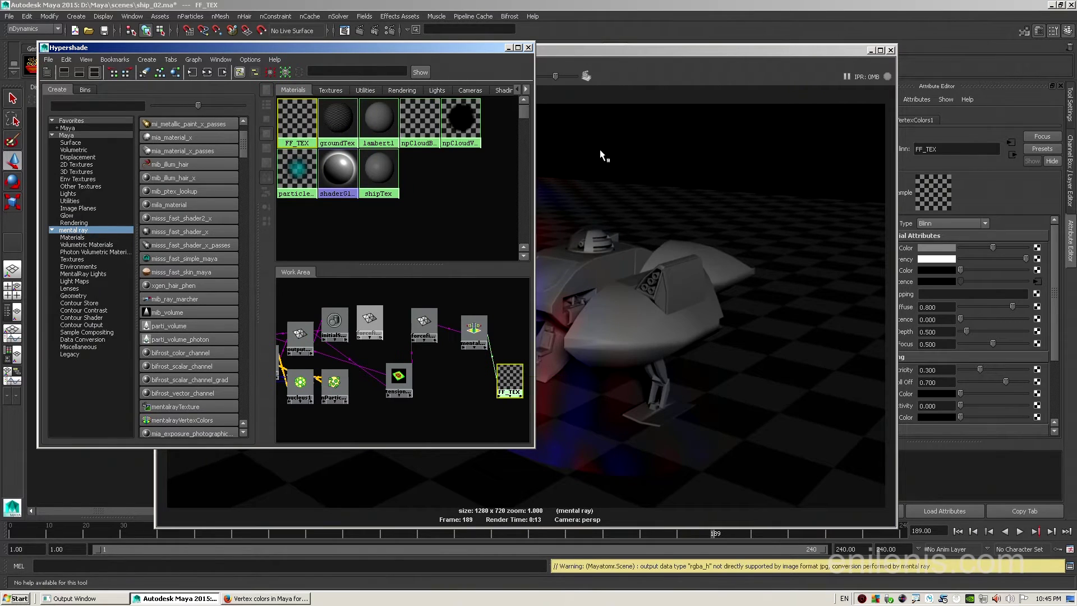
left_click_drag(488, 48, 426, 43)
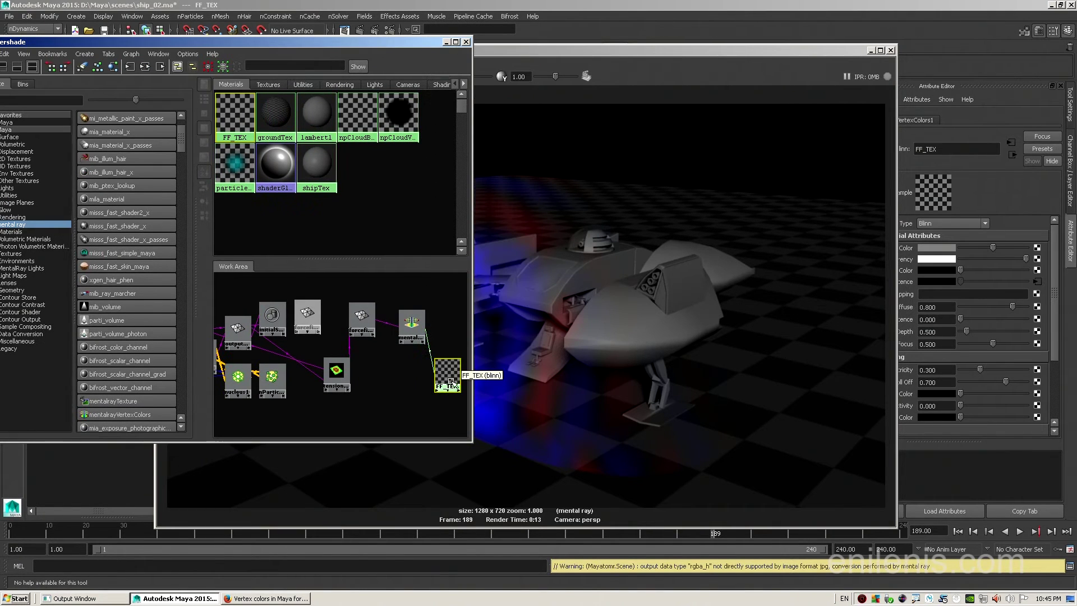
left_click(403, 337)
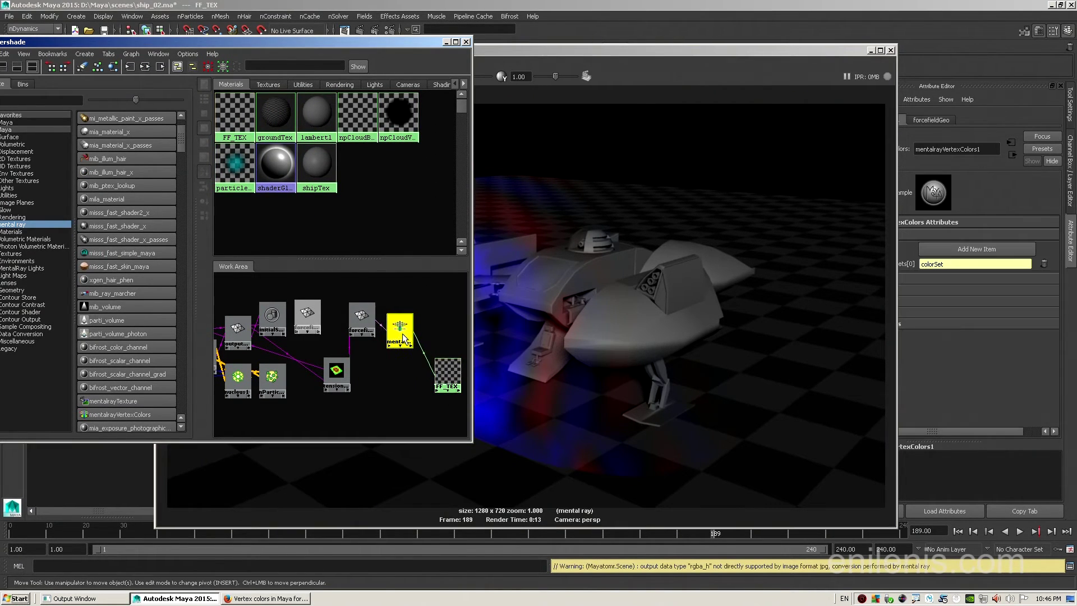
left_click_drag(448, 375, 458, 382)
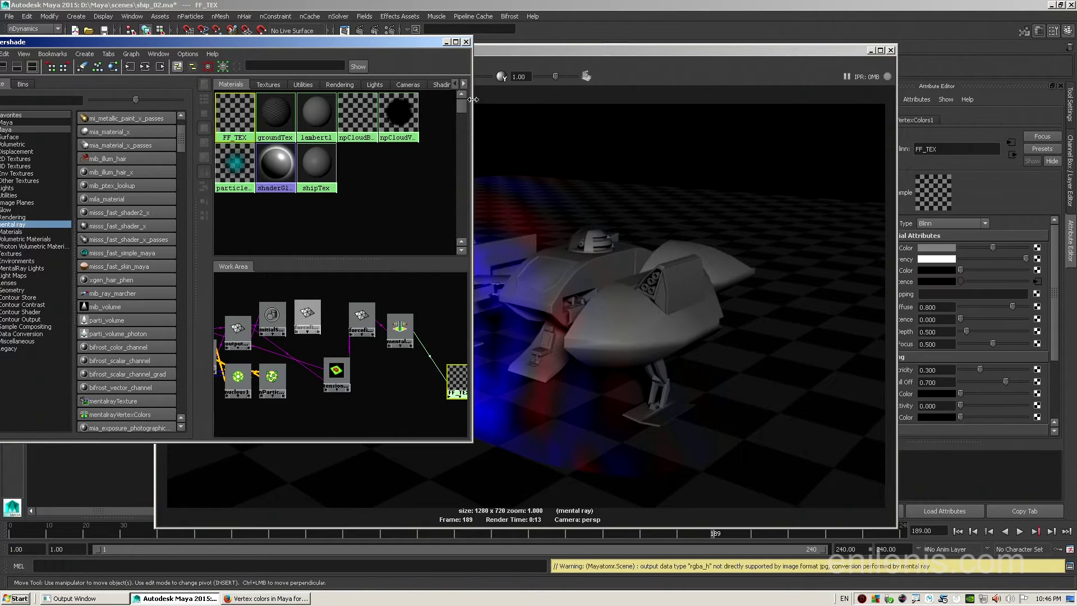
Step: Delete the mentalrayVertexColors1 link into FF_TEX's incandescence, then select FF_TEX
left_click_drag(425, 48, 466, 57)
left_click_drag(486, 367, 482, 362)
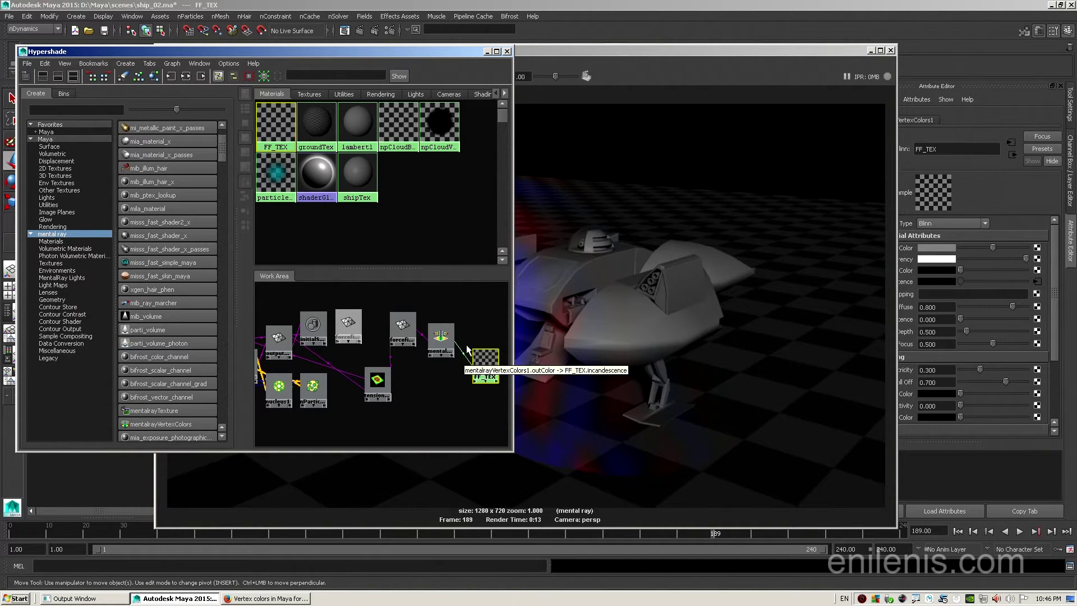
left_click(466, 376)
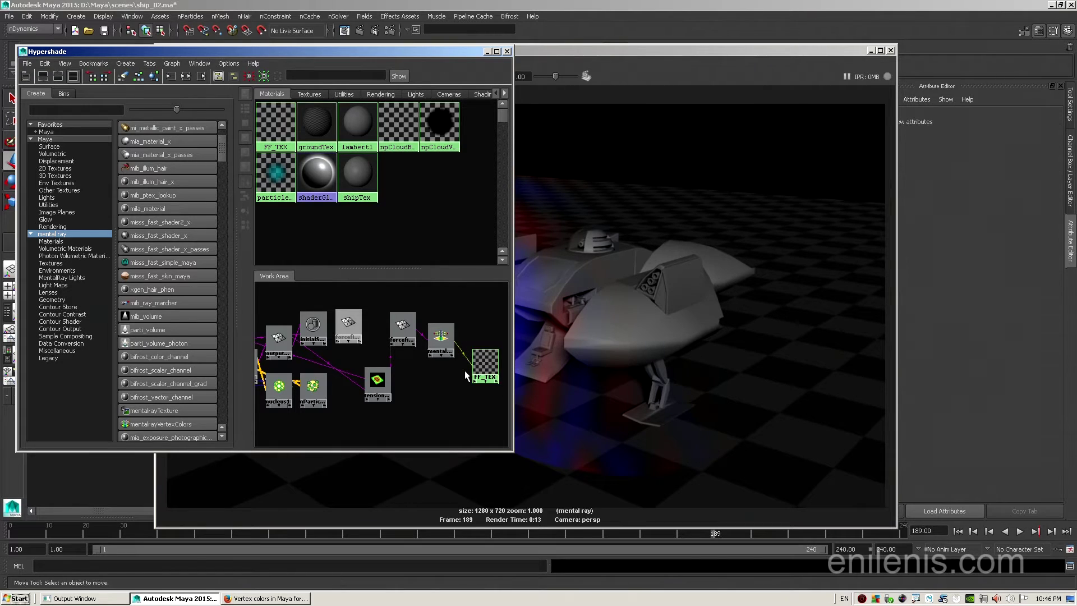
key("Delete")
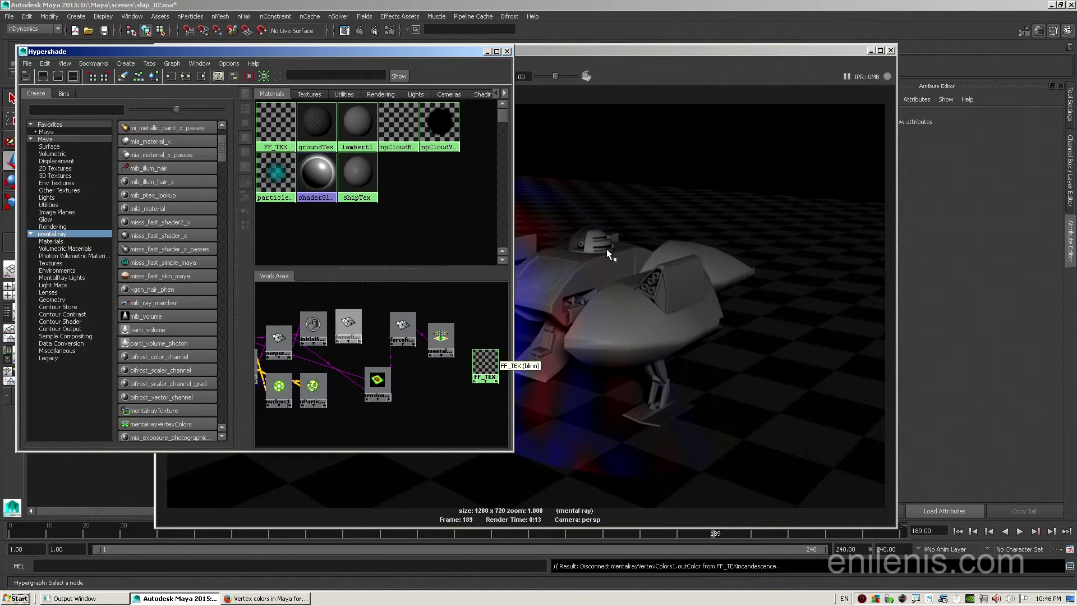
left_click(490, 361)
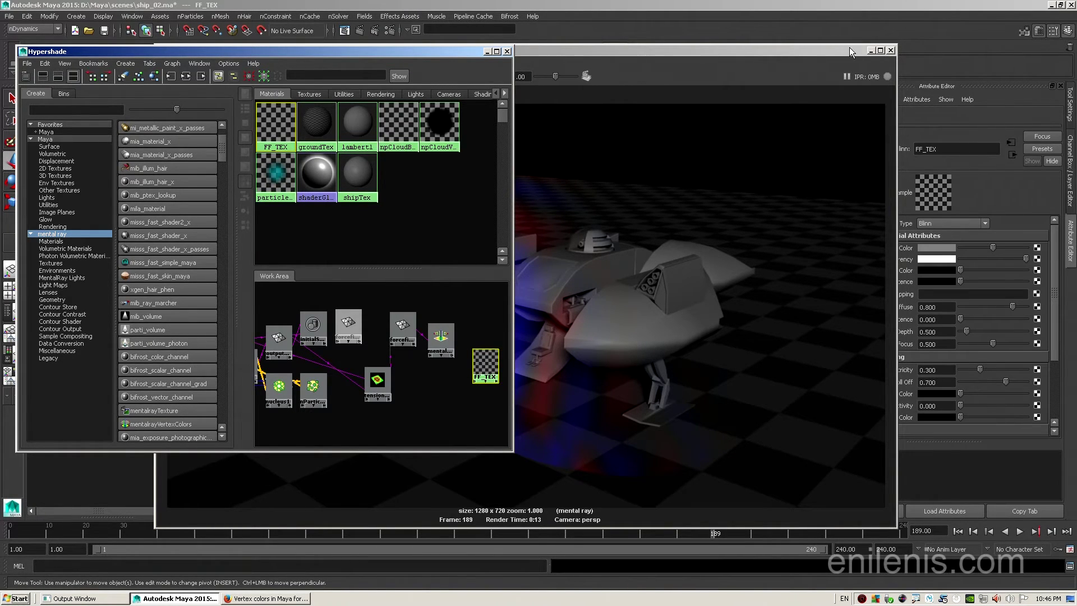
left_click_drag(850, 48, 743, 27)
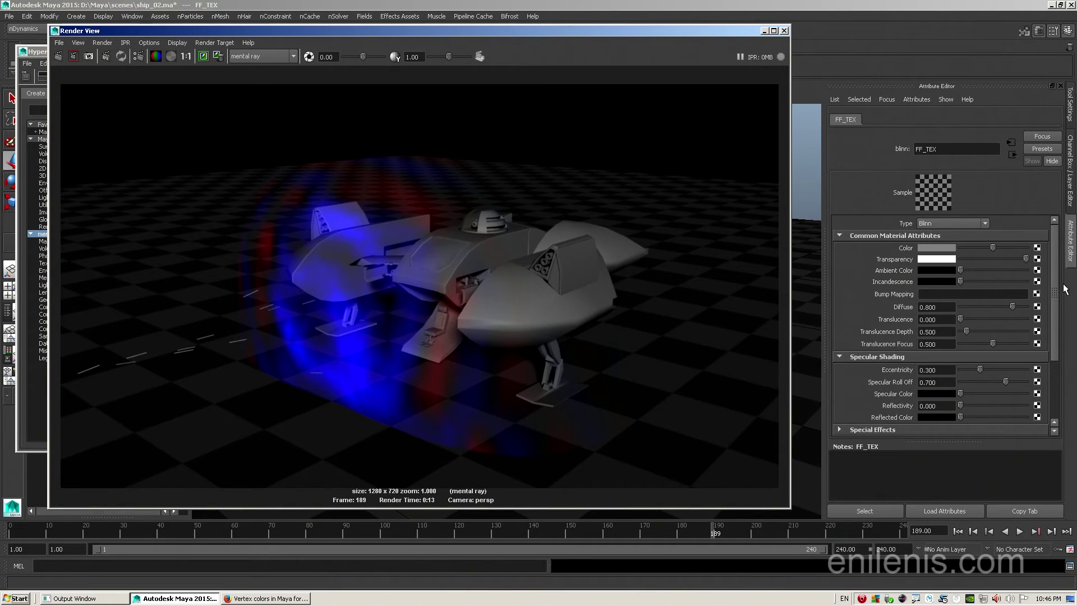
Step: Expand FF_TEX's Raytrace Options, select the Refractive Index field, and redo the mental ray render
scroll(1043, 314, "down", 4)
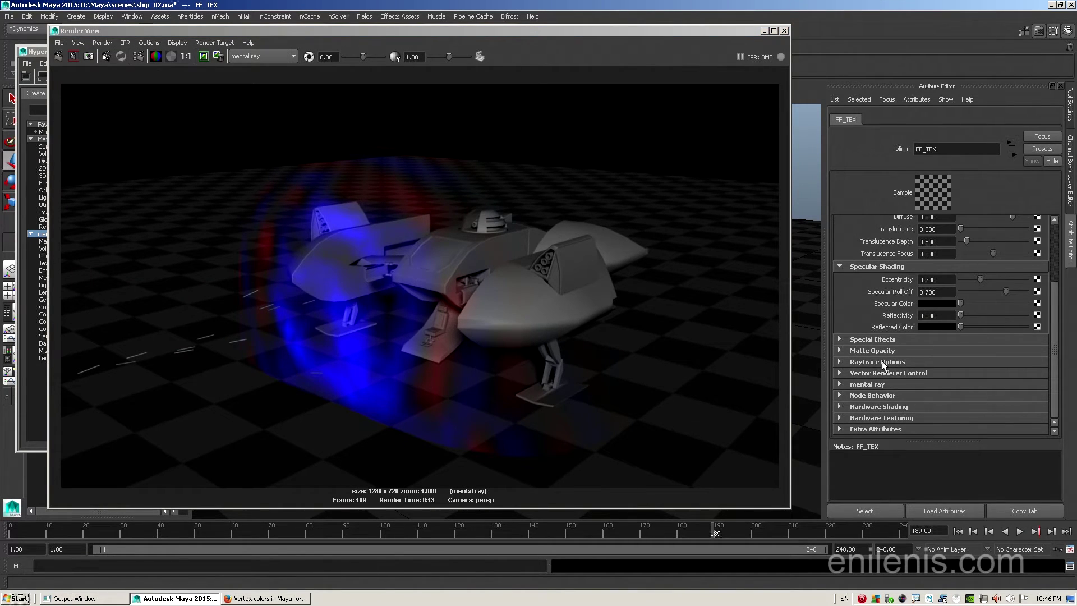
left_click(883, 362)
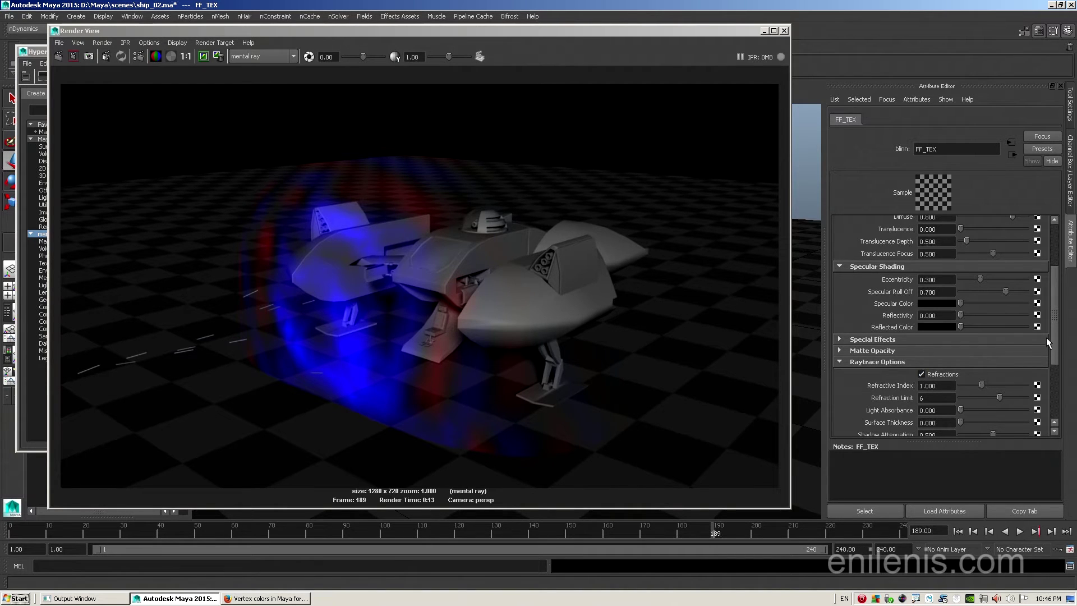
left_click_drag(1054, 340, 1062, 377)
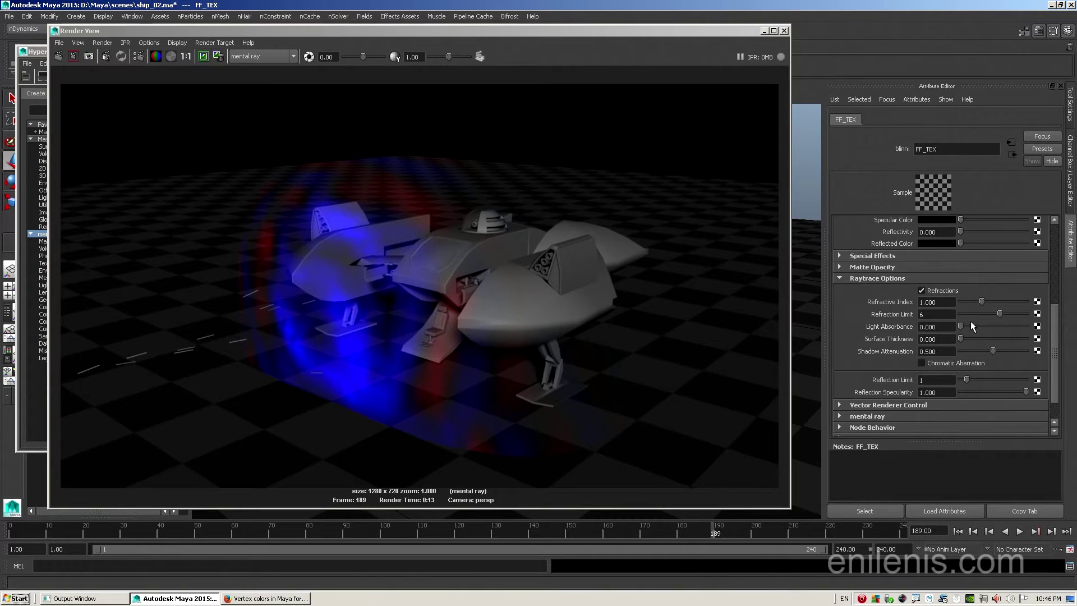
double_click(943, 304)
left_click(58, 57)
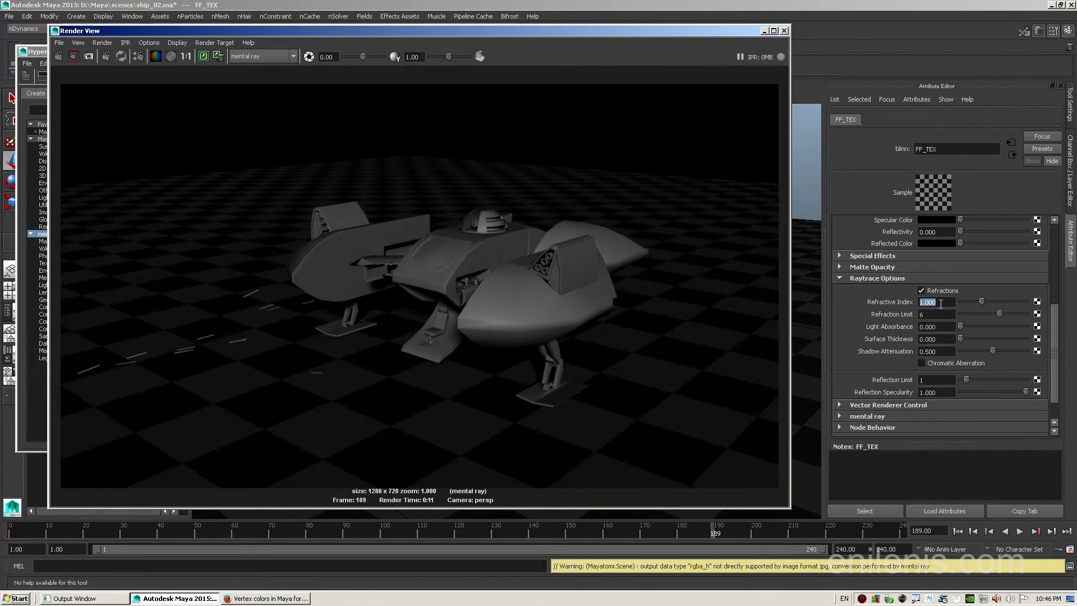
Step: Set FF_TEX's Refractive Index to 1.333, re-render, and bring the Hypershade back in front
type("1.333")
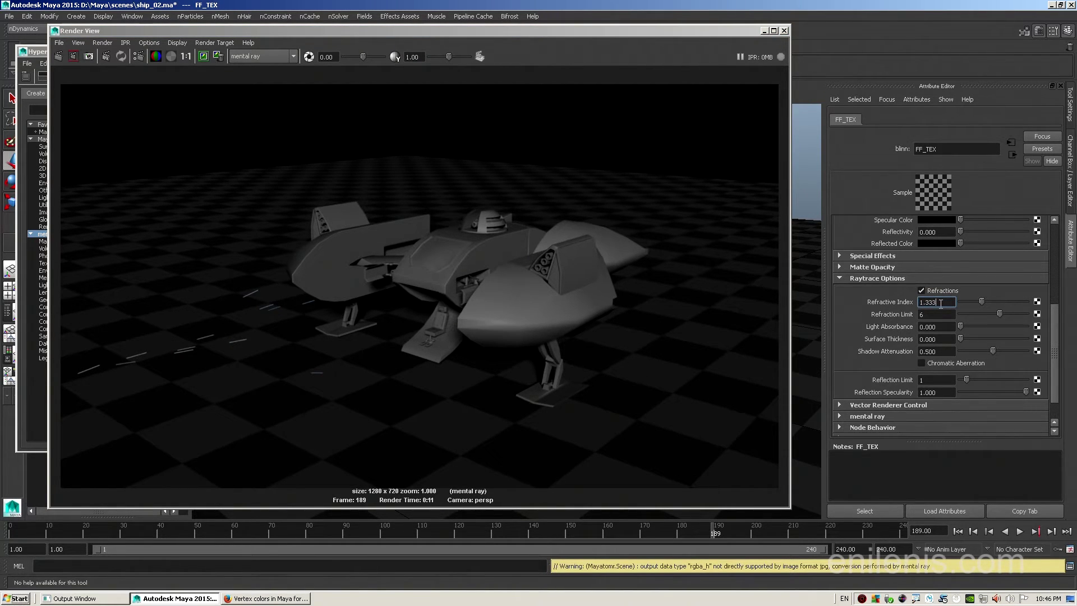
key("Return")
left_click(58, 57)
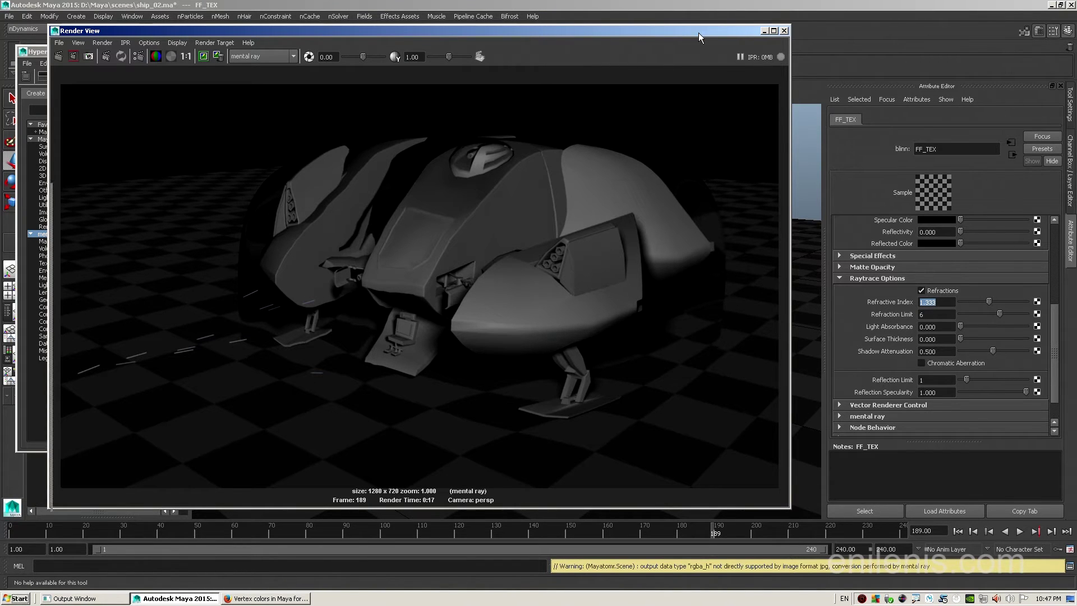
left_click_drag(696, 32, 794, 135)
left_click(444, 50)
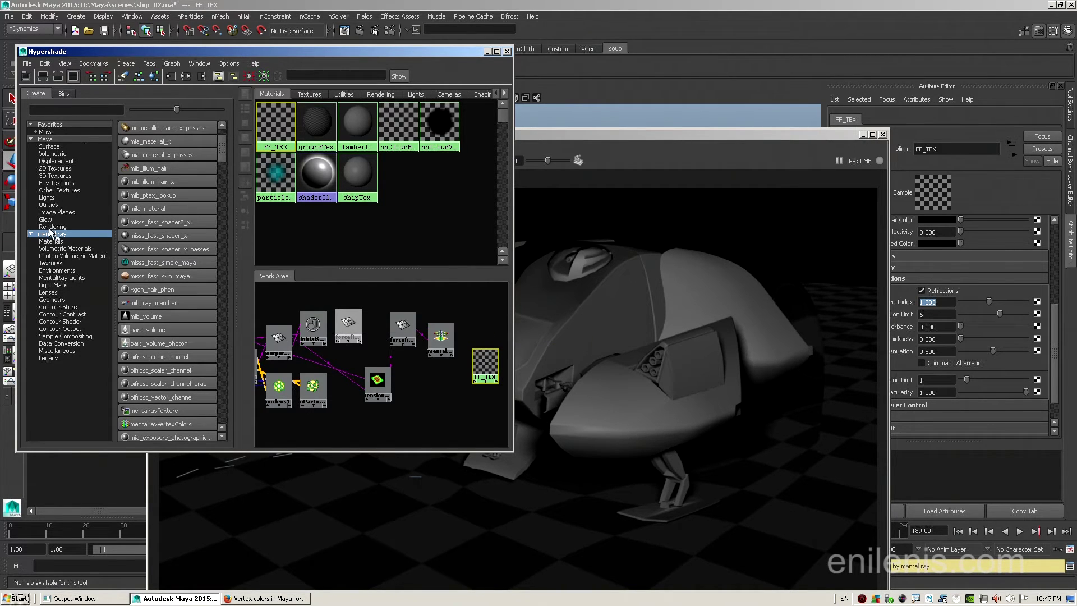
Step: Drop a +/- Average utility beside FF_TEX in the work area and minimize the Render View
left_click(57, 139)
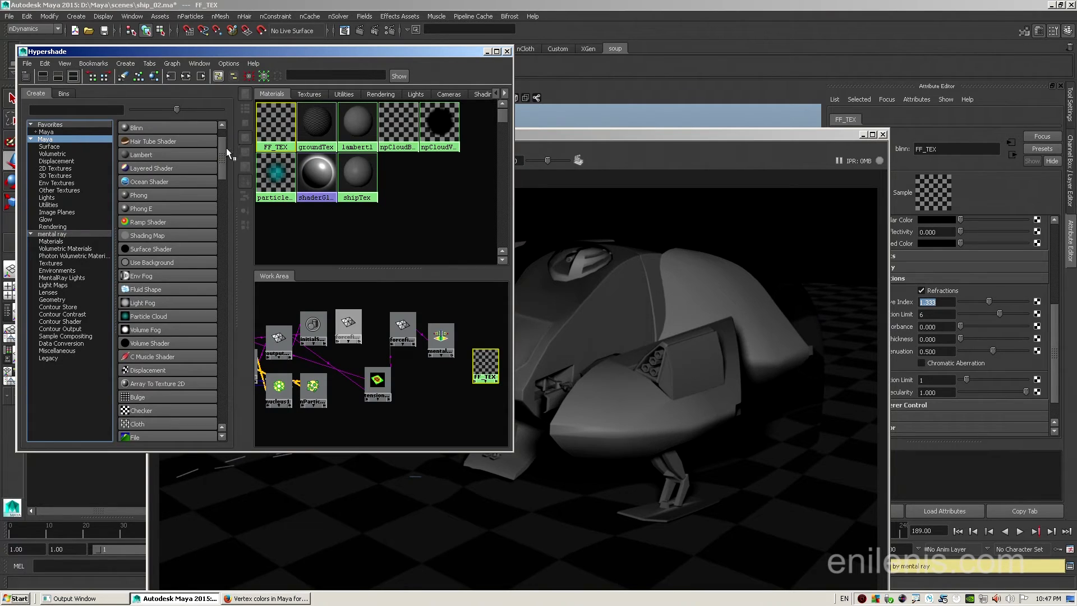
left_click_drag(222, 149, 222, 338)
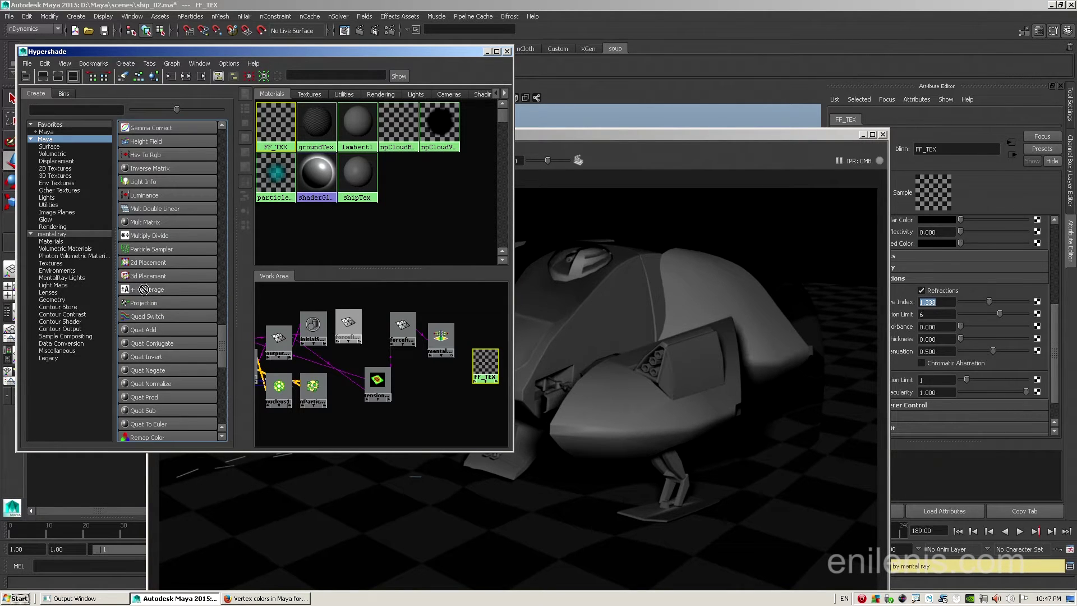
middle_click_drag(153, 293, 467, 409)
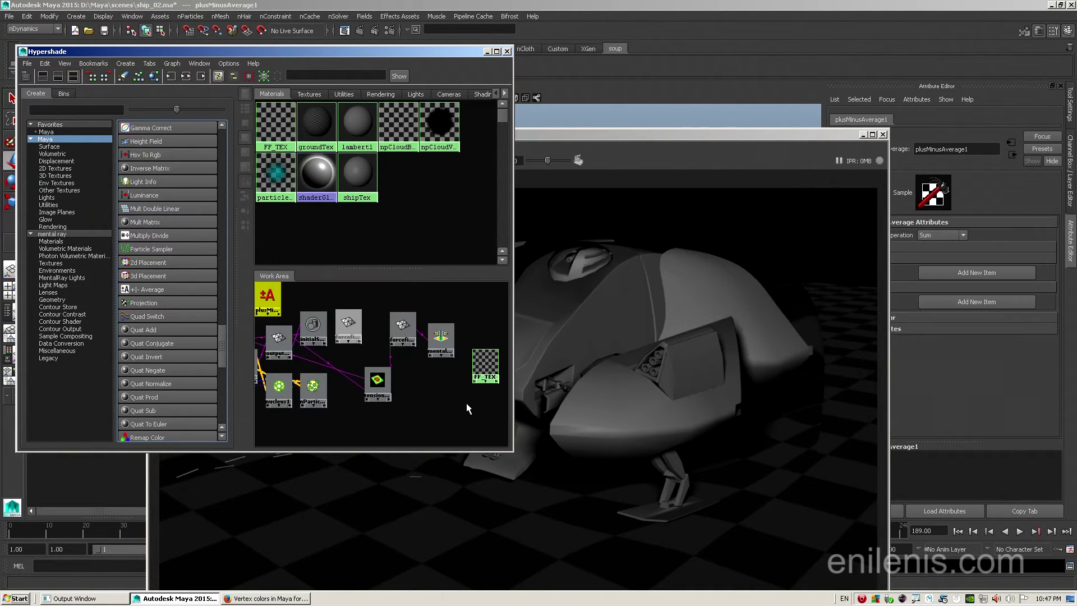
left_click_drag(274, 304, 484, 312)
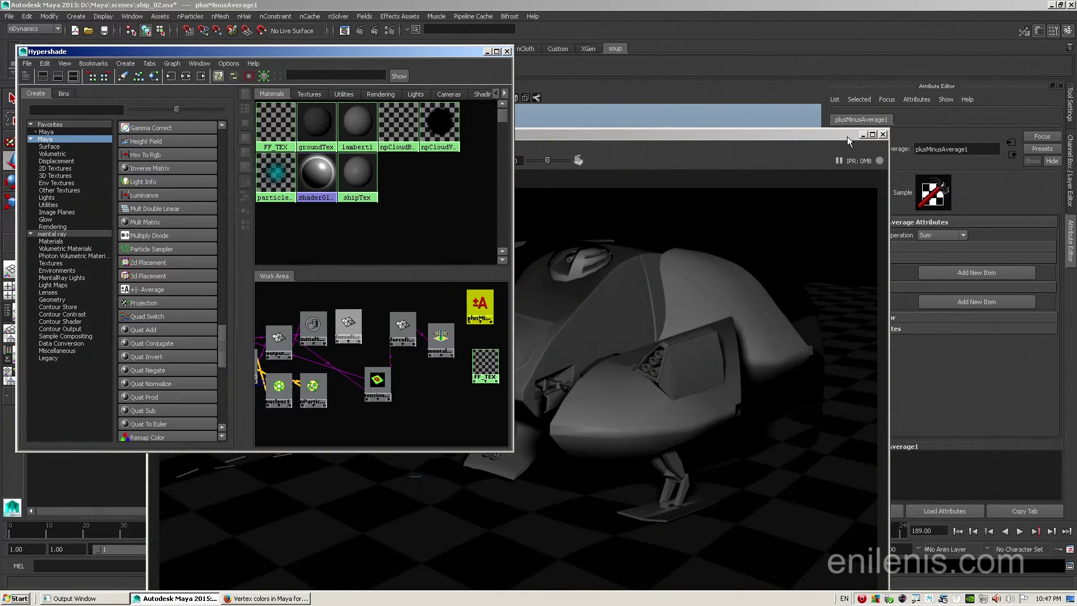
left_click(863, 135)
left_click(863, 135)
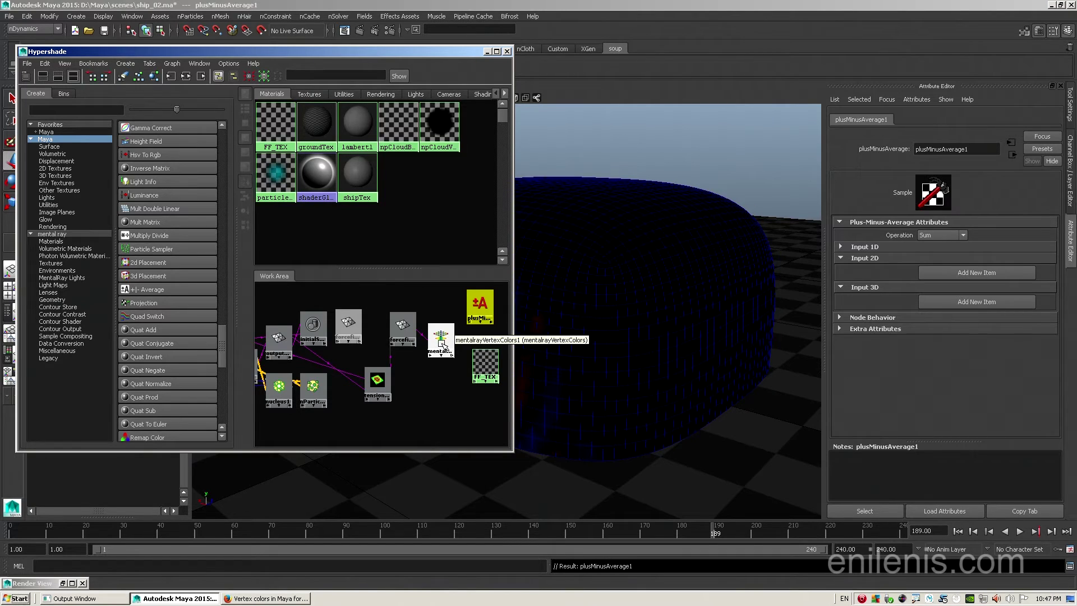
mouse_move(443, 344)
middle_mouse_down()
mouse_move(484, 315)
mouse_move(464, 339)
middle_mouse_up()
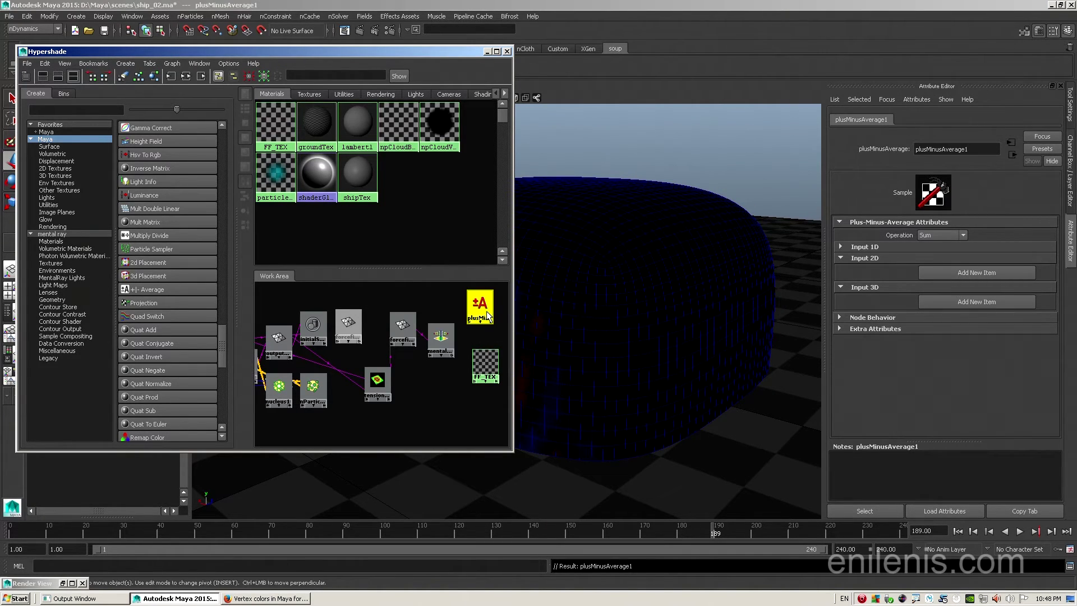
Step: Add Input 2D items [0] and [1] to plusMinusAverage1 and shift the Hypershade left
left_click(968, 273)
left_click(968, 273)
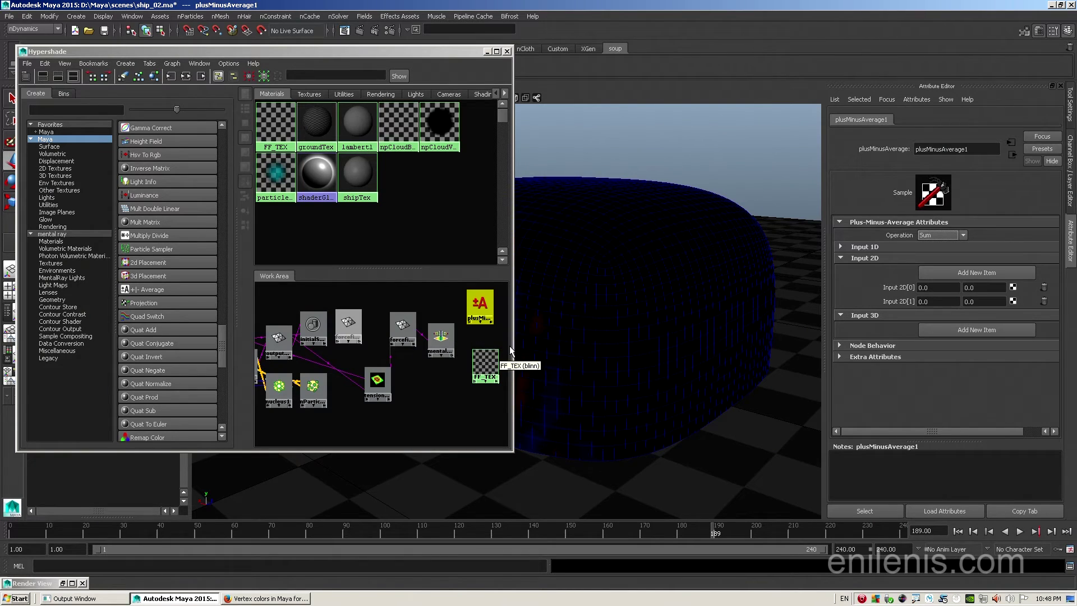
left_click(426, 57)
left_click_drag(426, 56, 313, 51)
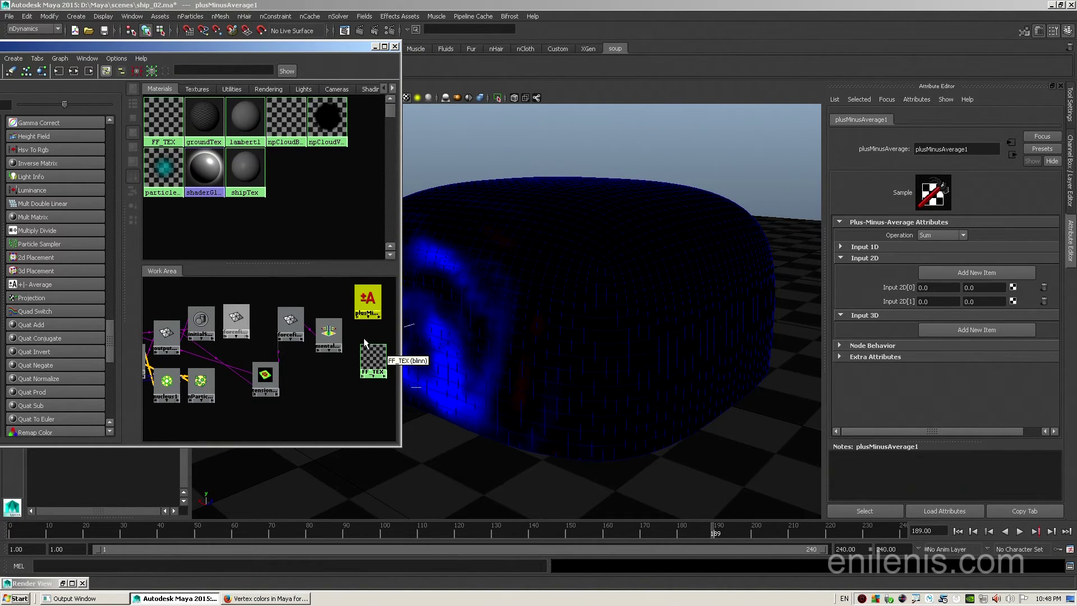
Step: In the Connection Editor, wire mentalrayVertexColors1.outColorB into plusMinusAverage1.input2D[0].input2Dx
middle_click_drag(336, 339, 371, 301)
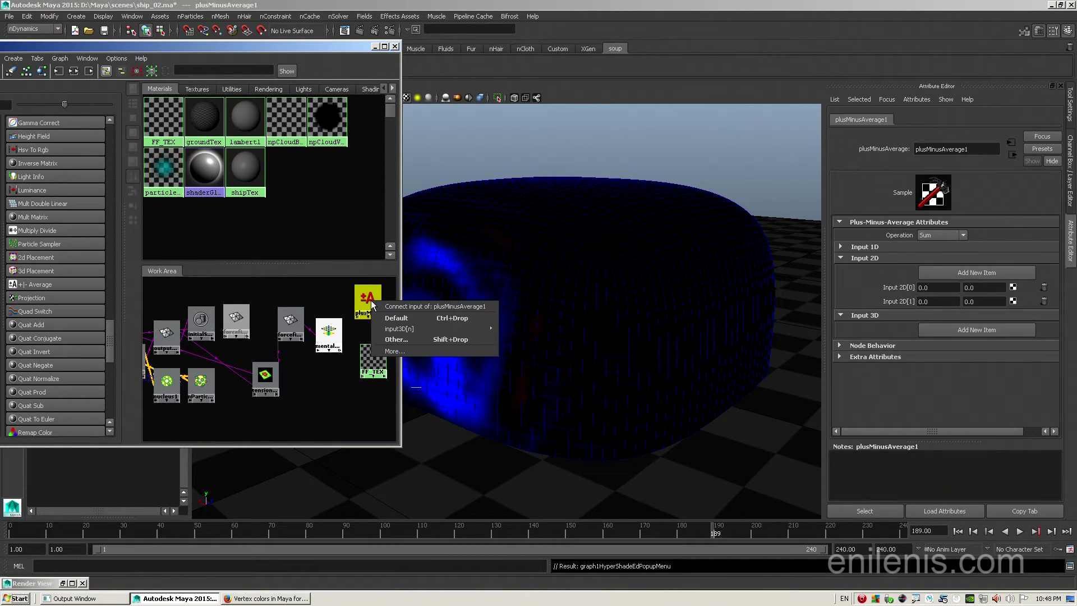
left_click(401, 341)
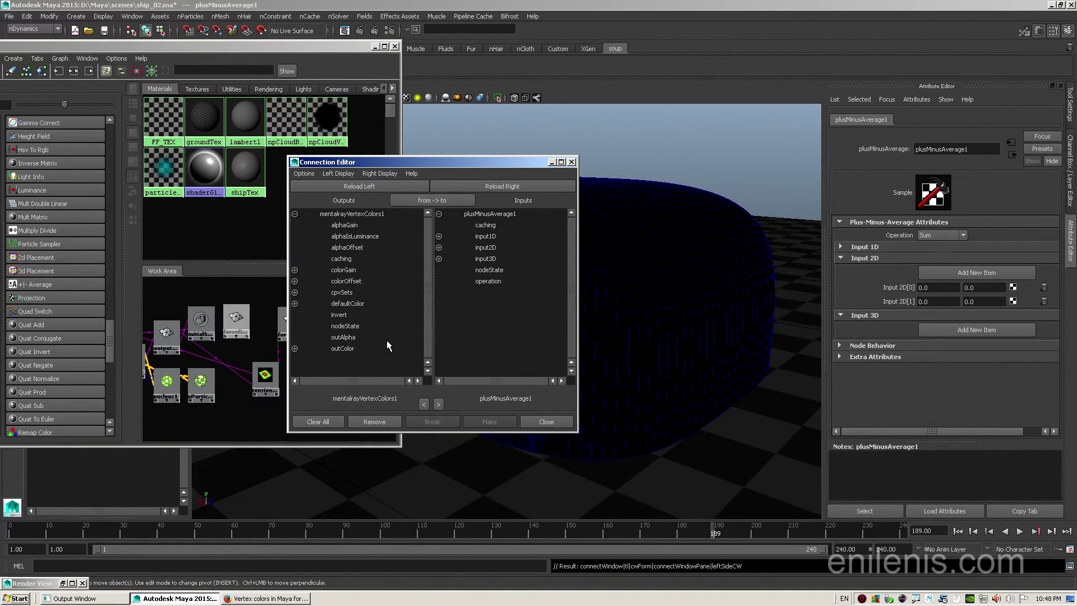
left_click(295, 349)
scroll(339, 348, "down", 1)
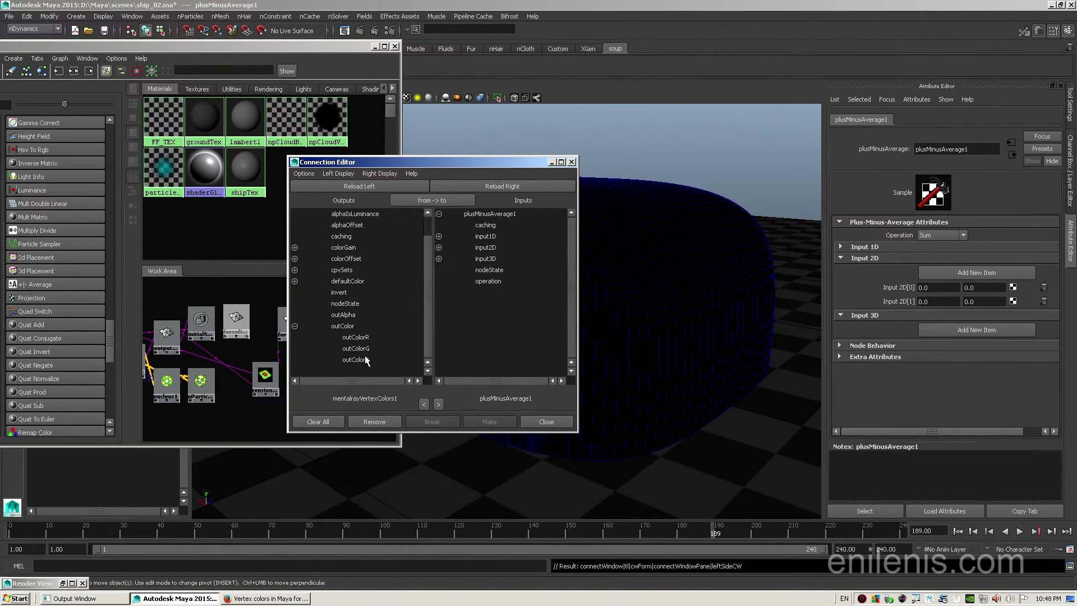
left_click(361, 360)
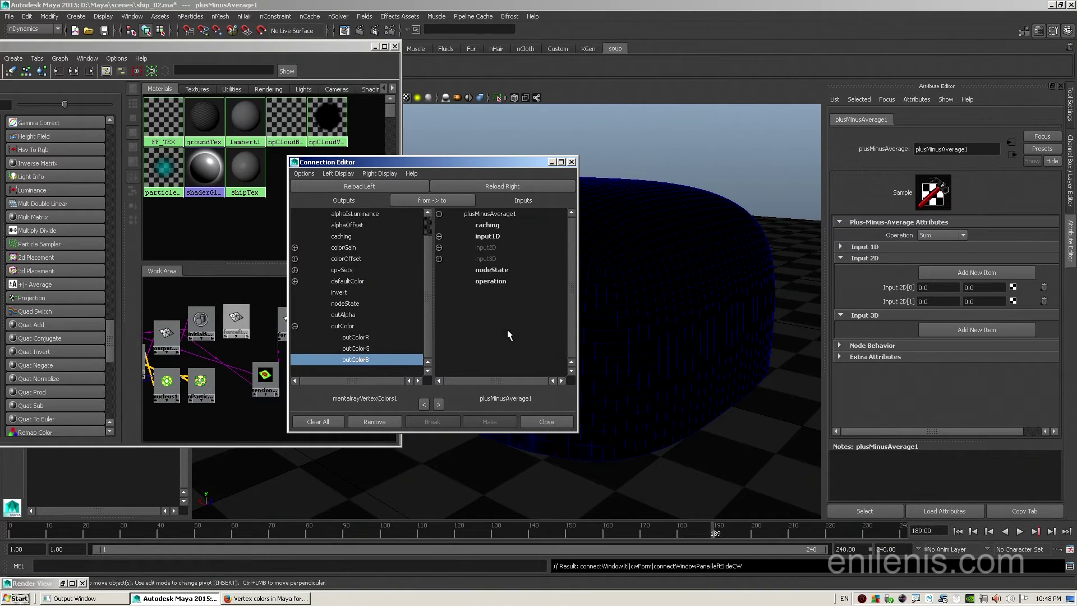
left_click(438, 248)
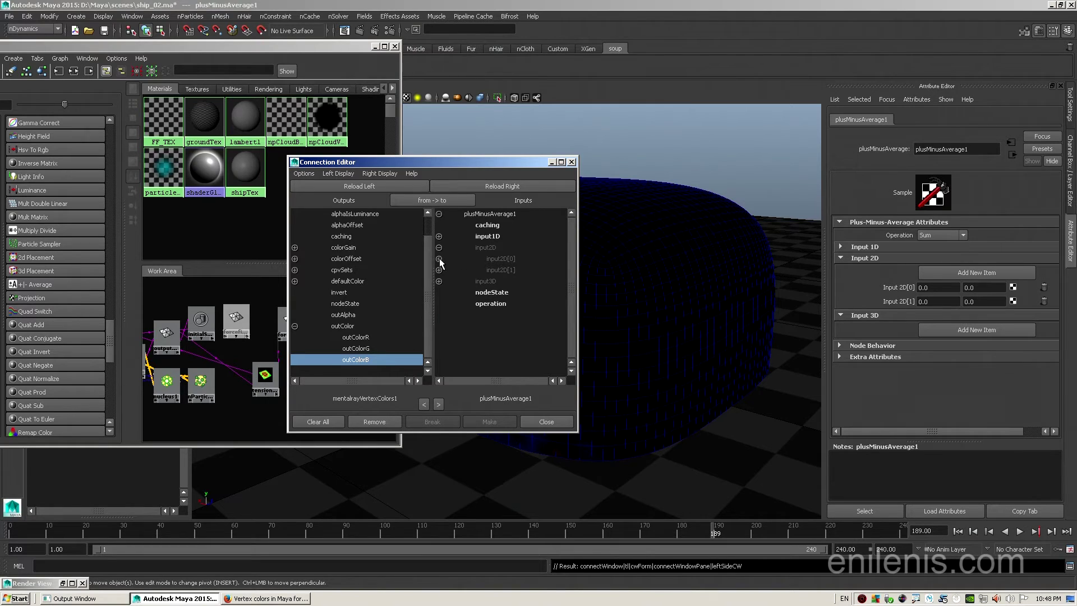
left_click(439, 259)
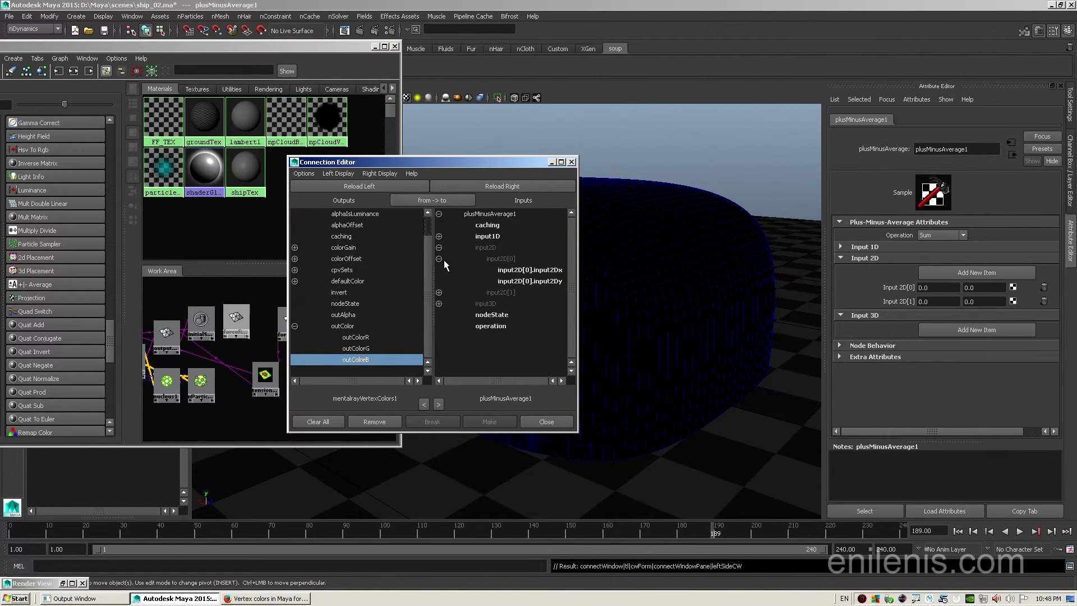
left_click(530, 270)
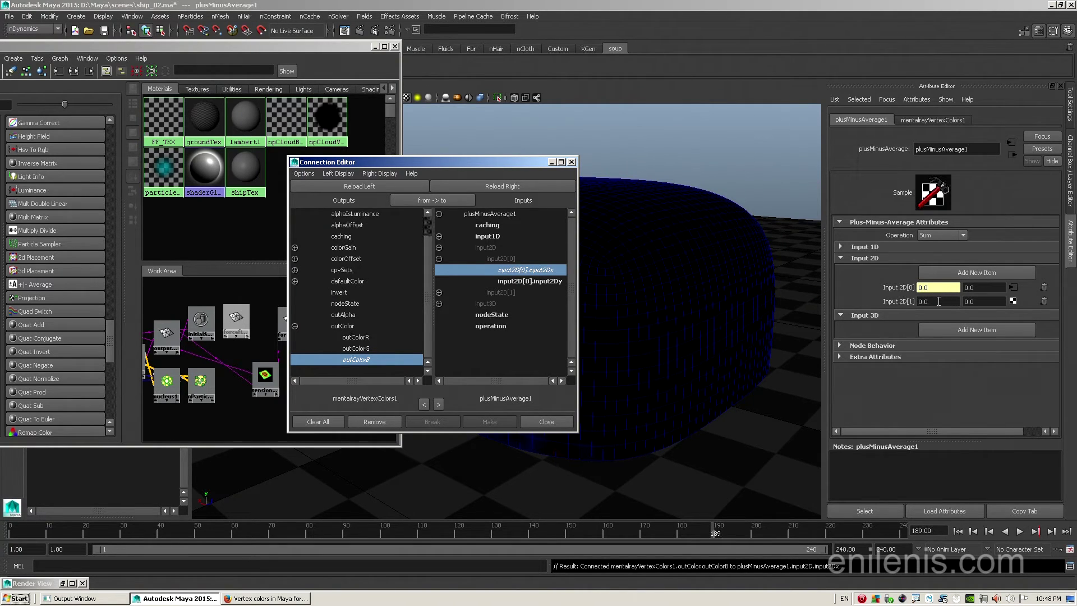
left_click(939, 301)
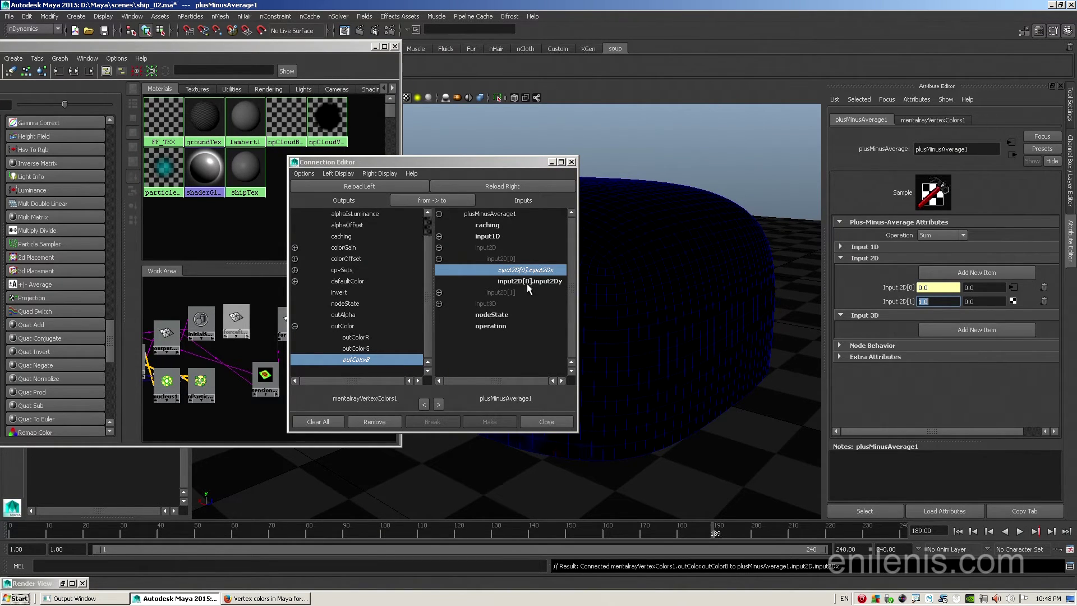
left_click(546, 422)
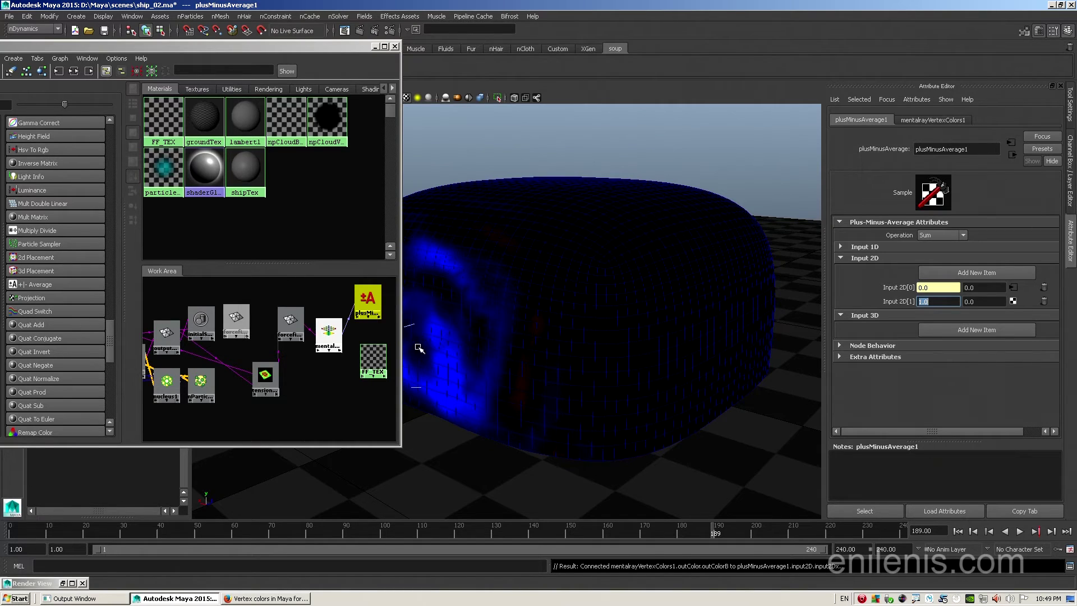
Step: In the Connection Editor, wire plusMinusAverage1.output2Dx into FF_TEX's refractiveIndex
left_click(368, 304)
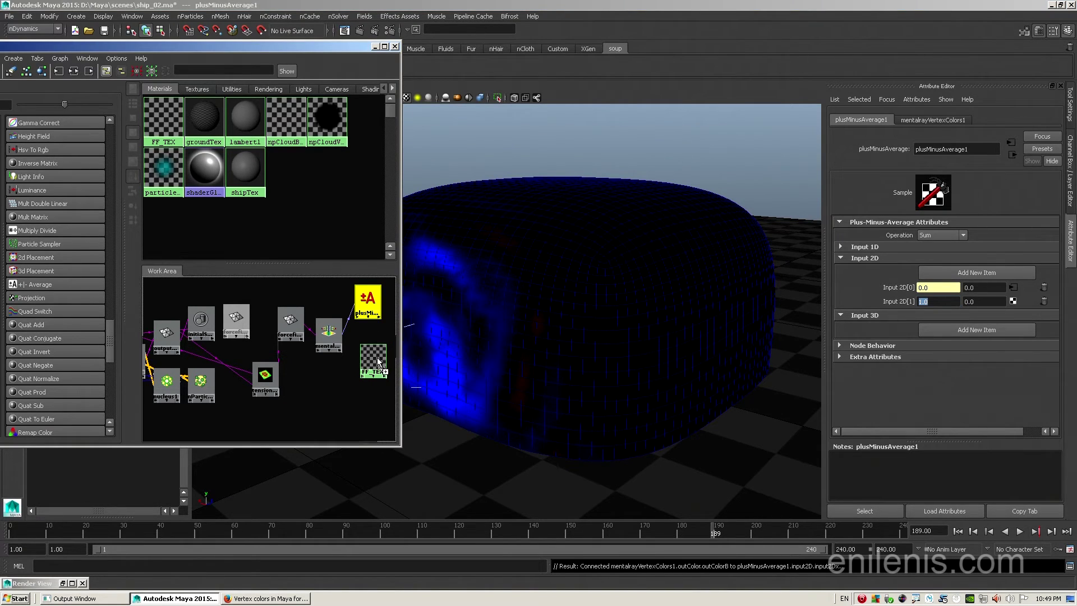
middle_click_drag(378, 362, 379, 363)
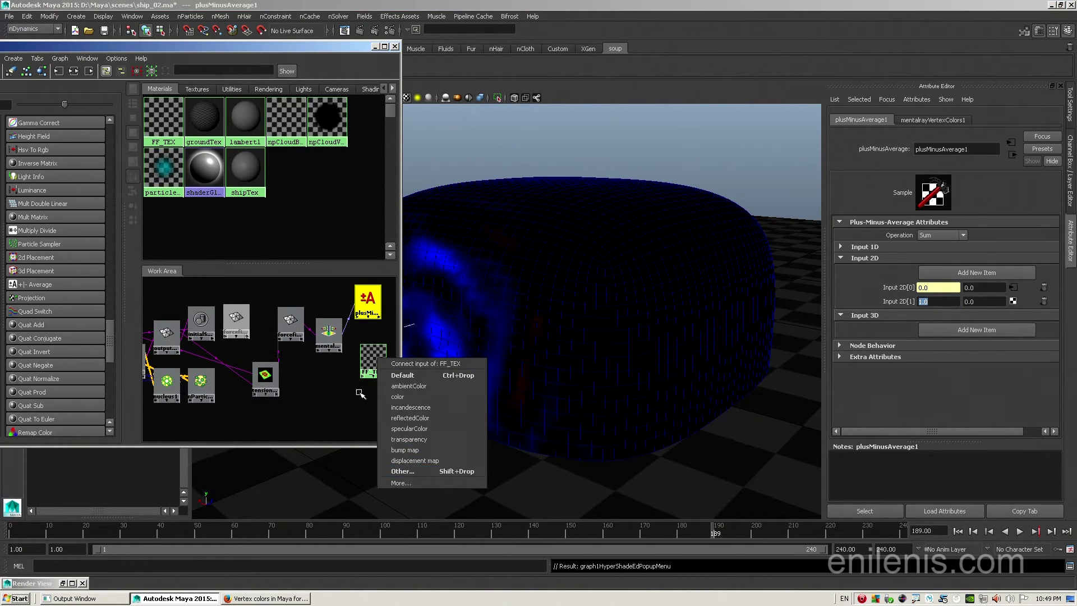
left_click(416, 470)
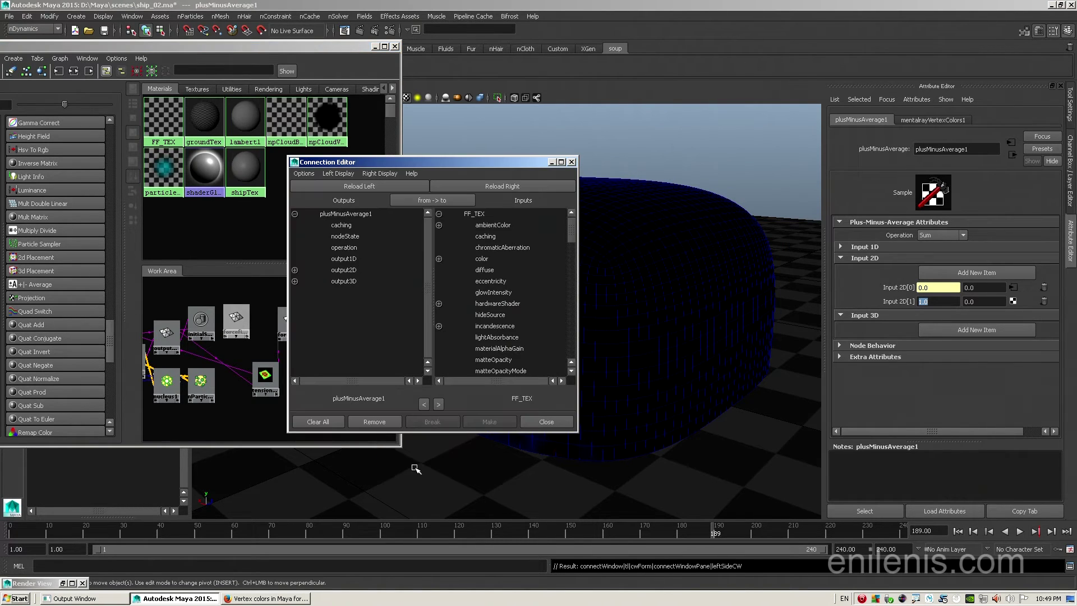
left_click(294, 270)
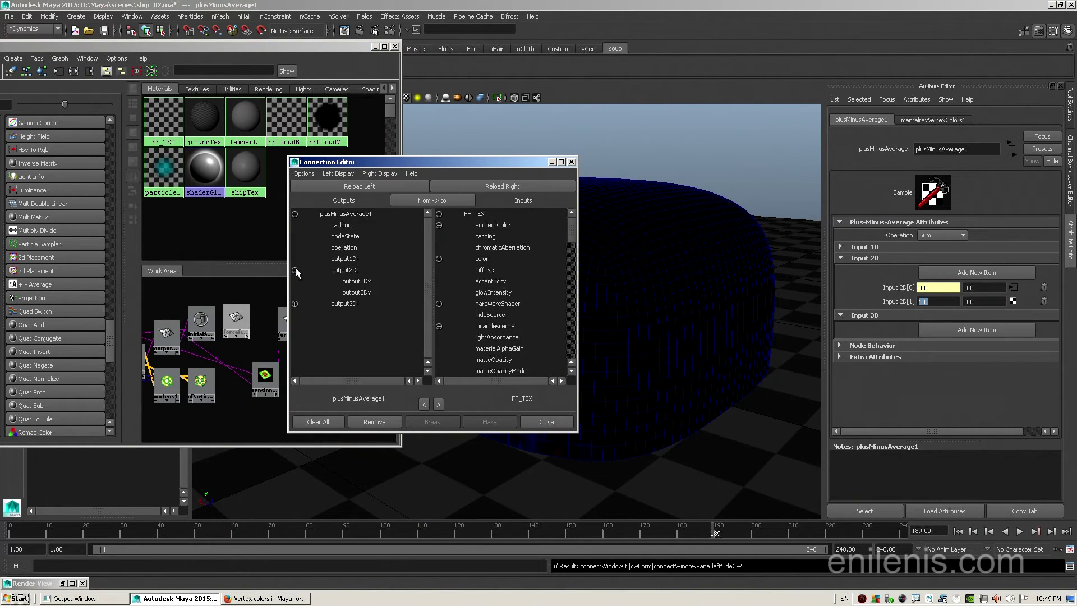
left_click(365, 281)
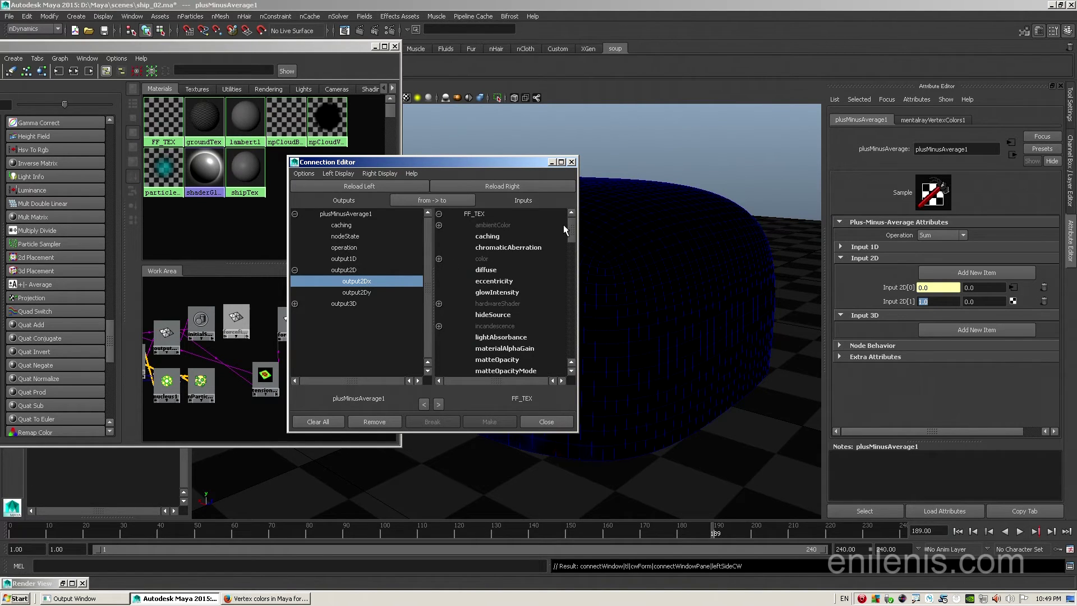
left_click_drag(571, 225, 586, 309)
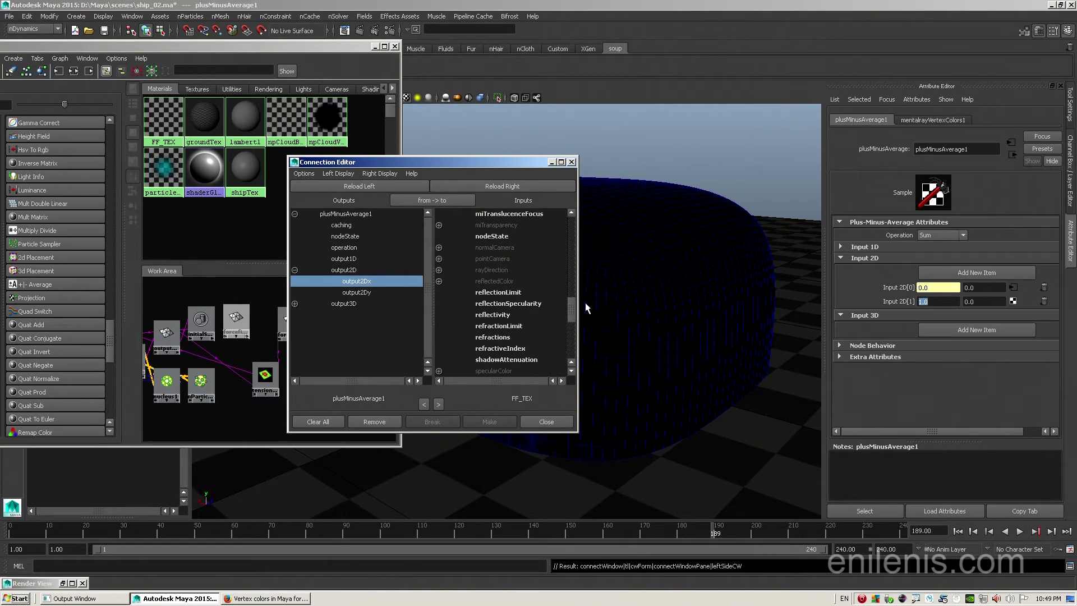
left_click(520, 348)
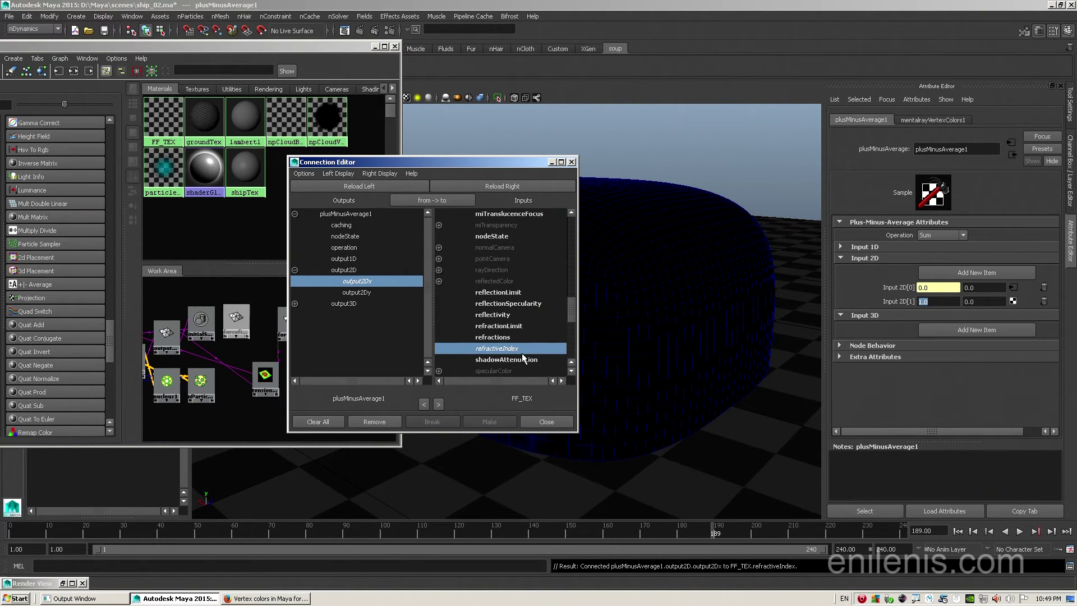
left_click(543, 423)
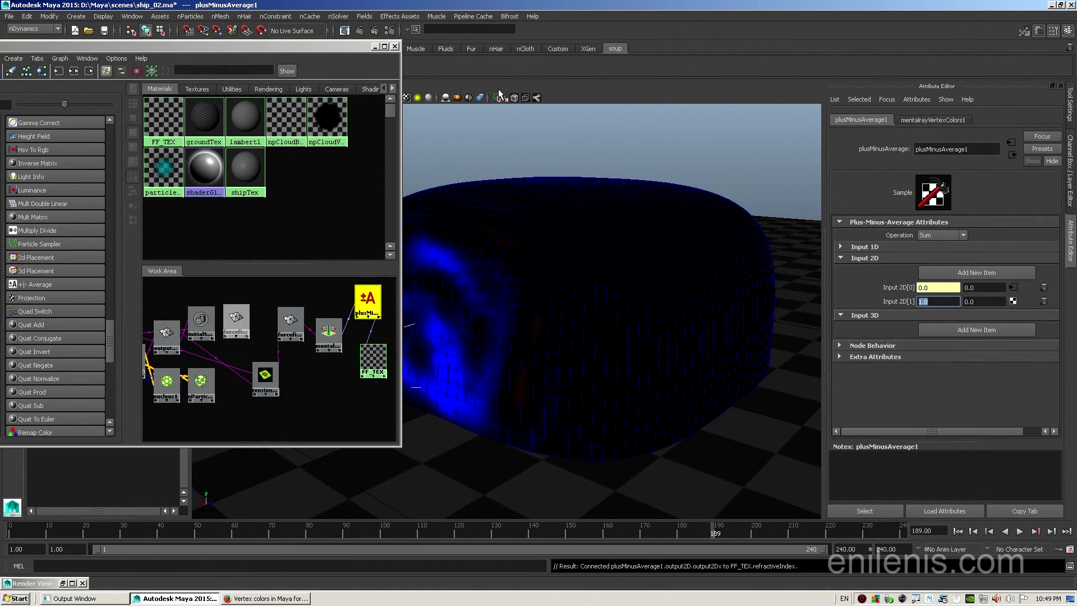
Step: Render frame 189 in mental ray, then restore the Hypershade and reposition the Render View
left_click(374, 46)
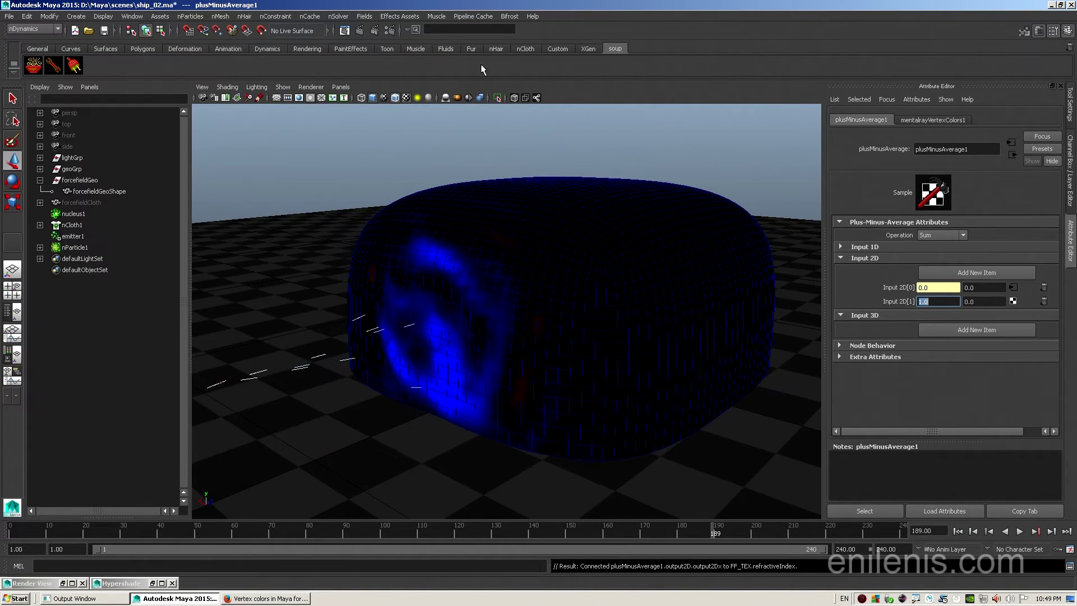
left_click(358, 28)
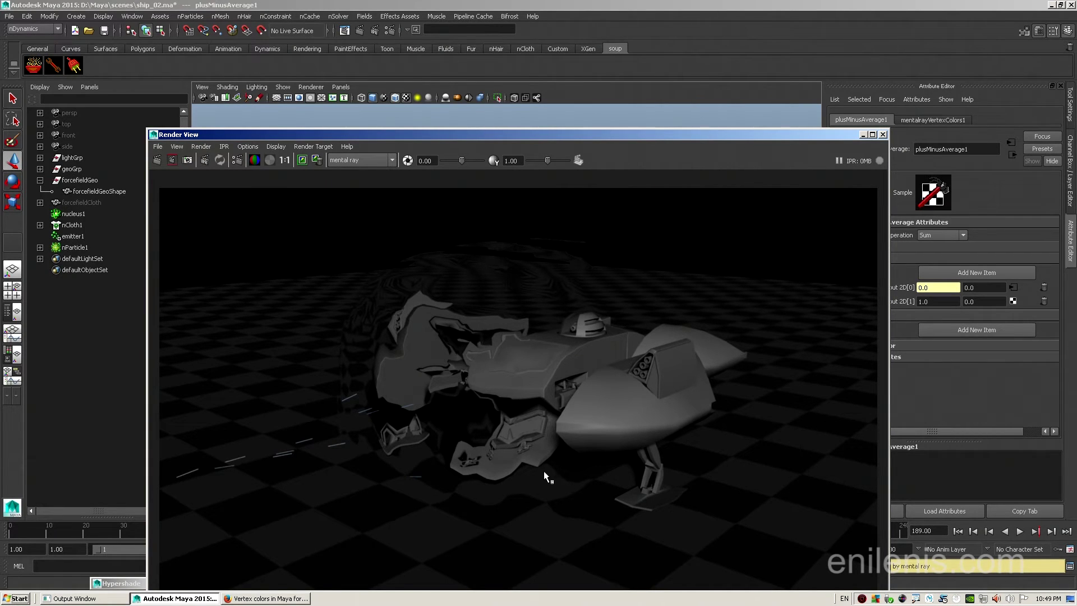
left_click(119, 586)
left_click(106, 511)
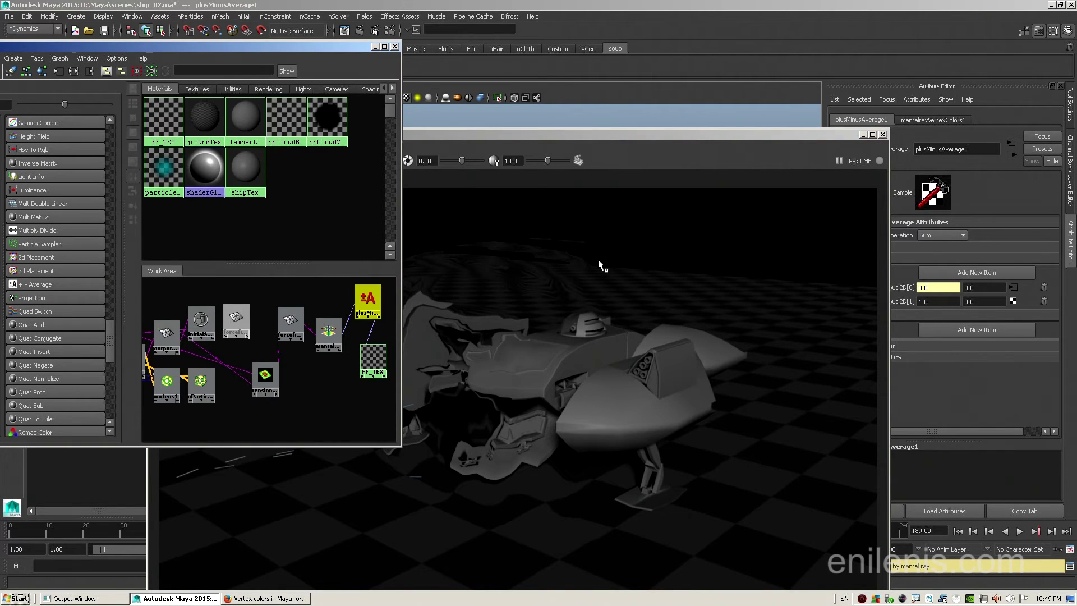
left_click_drag(638, 139, 737, 62)
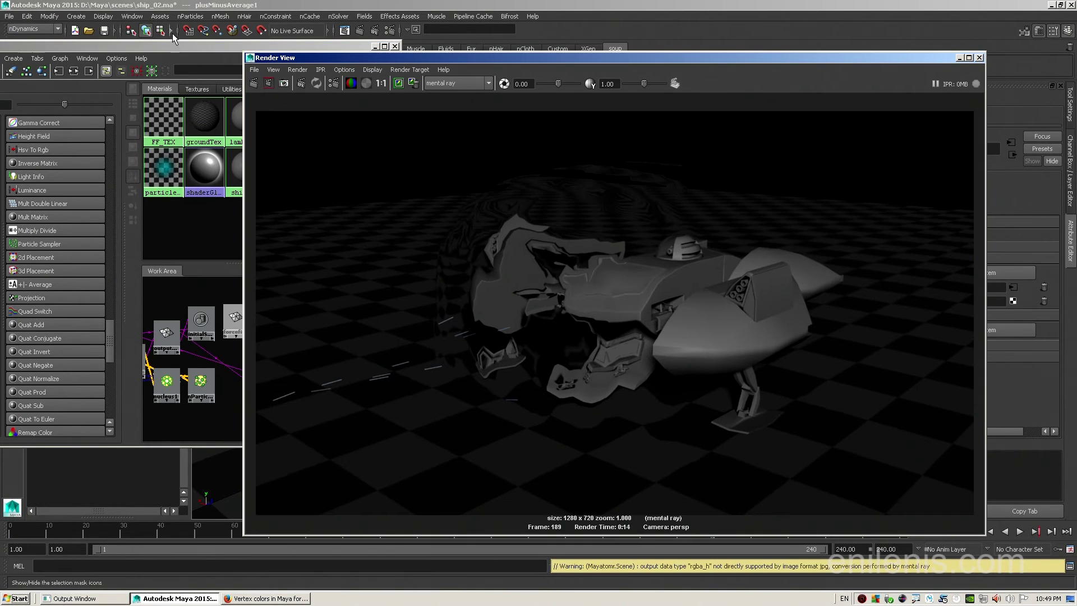
Step: Reconnect mentalrayVertexColors1 to FF_TEX's incandescence
left_click(188, 51)
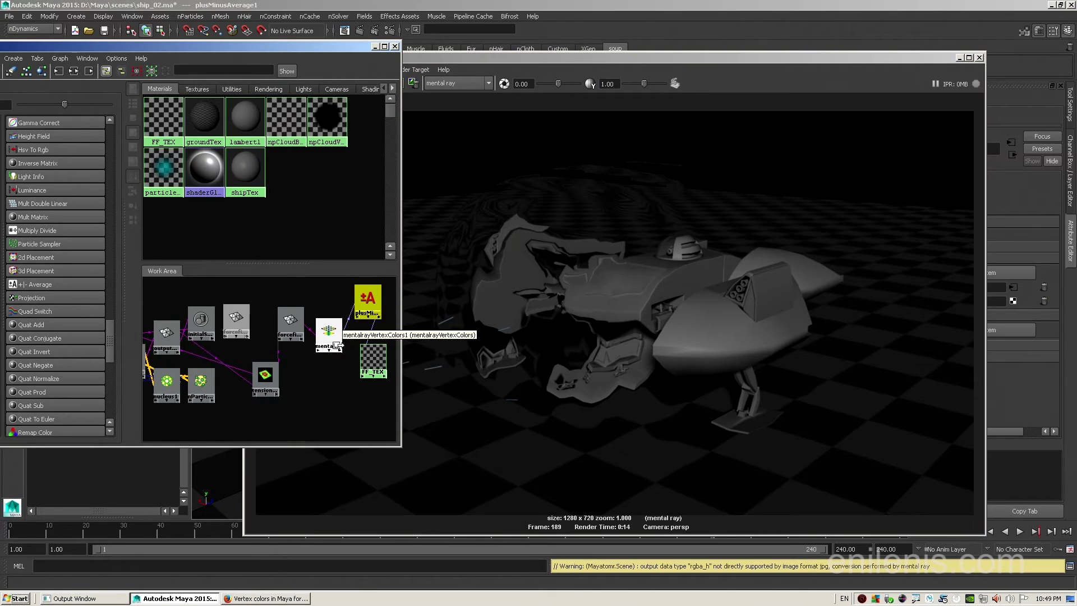
middle_click_drag(329, 334, 371, 359)
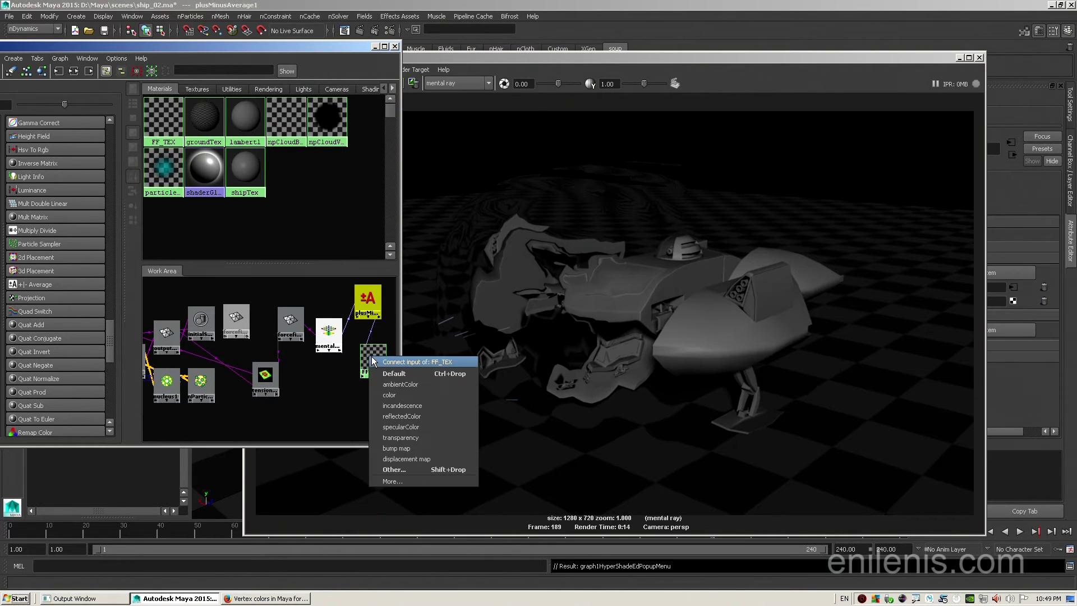
left_click(400, 407)
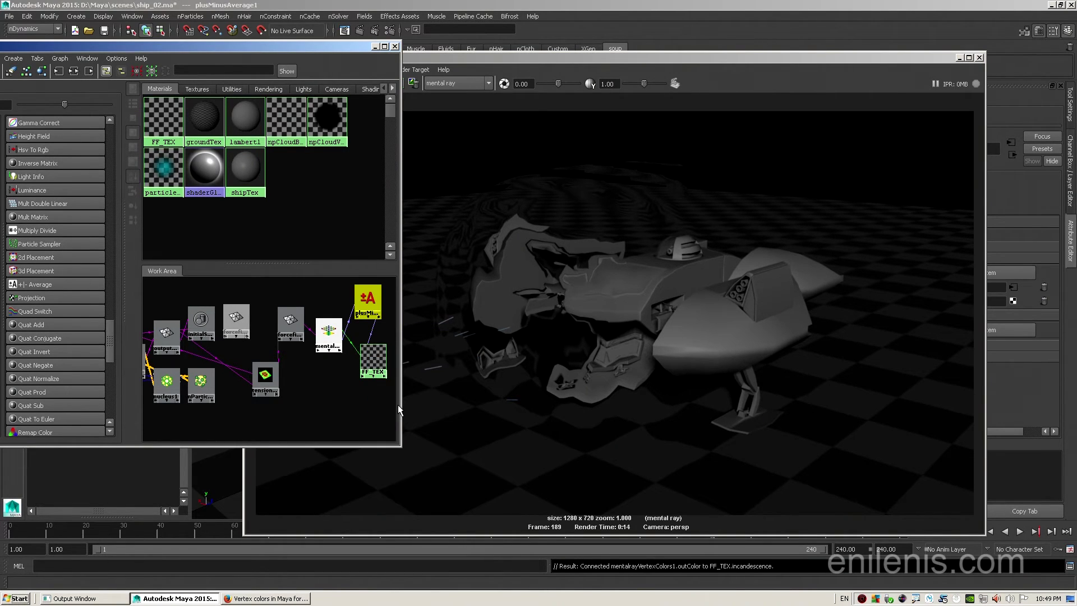
Step: Re-render the frame in mental ray and shift the Render View left
left_click(691, 59)
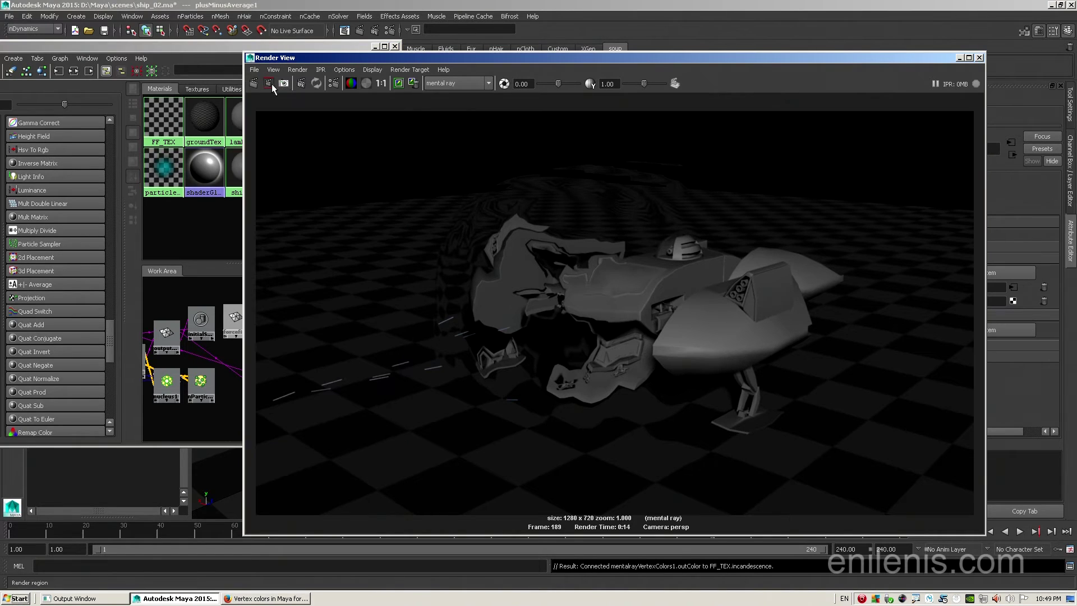
left_click(254, 83)
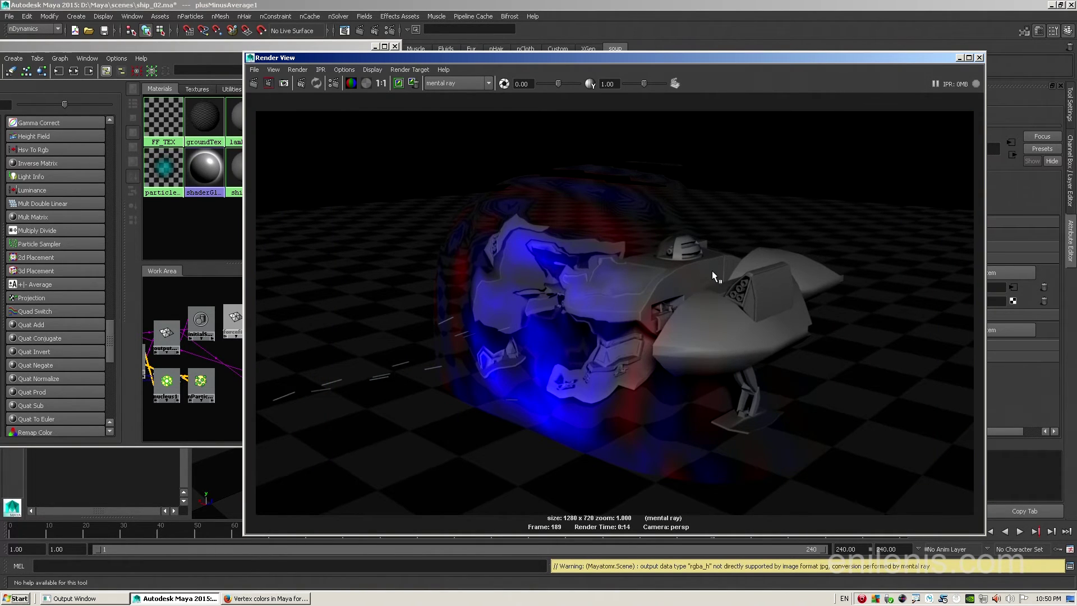
left_click_drag(726, 63, 557, 83)
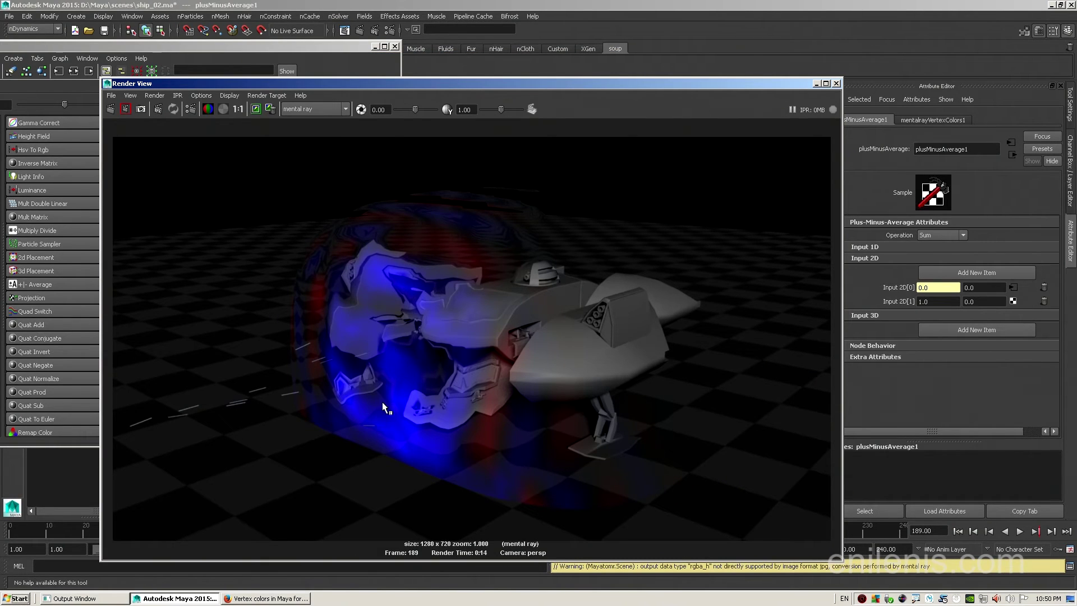
left_click(391, 31)
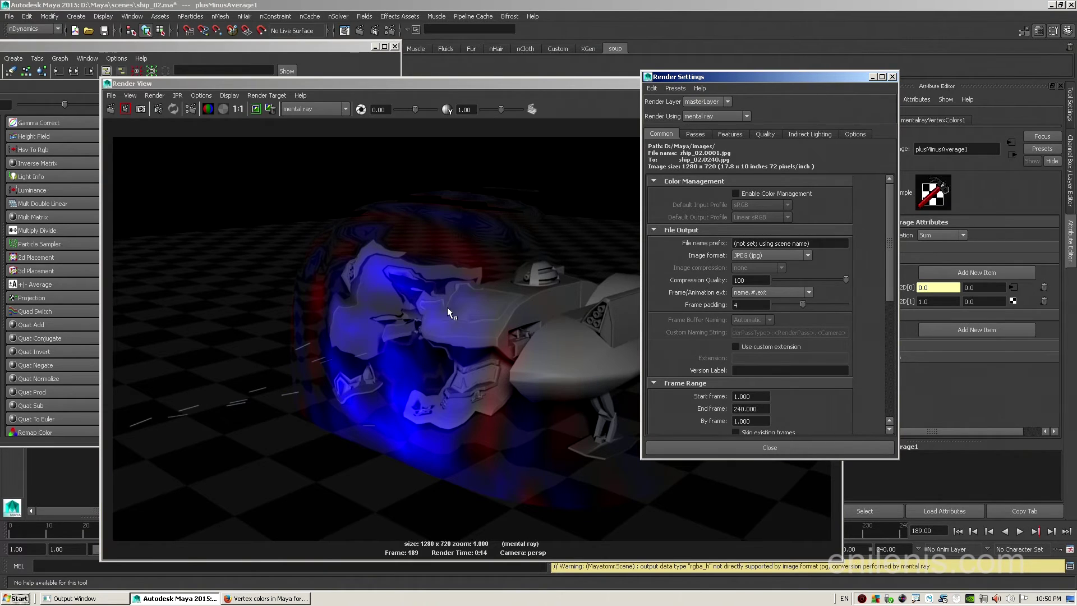
Step: Turn on Final Gathering with Primary Diffuse Scale V at 10 and redo the render
left_click(822, 138)
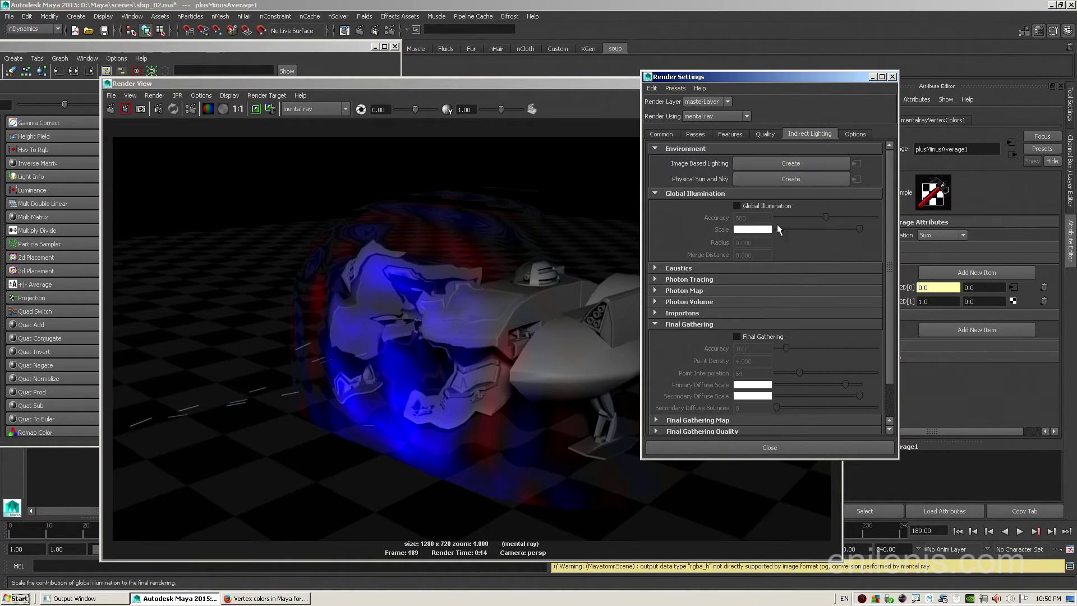
left_click(752, 336)
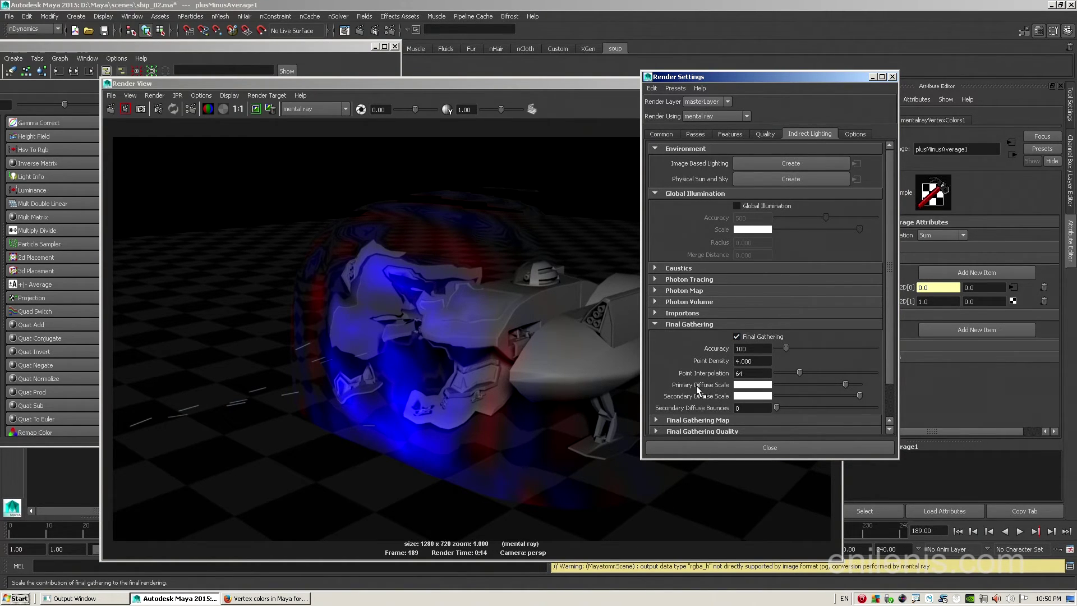
left_click(749, 386)
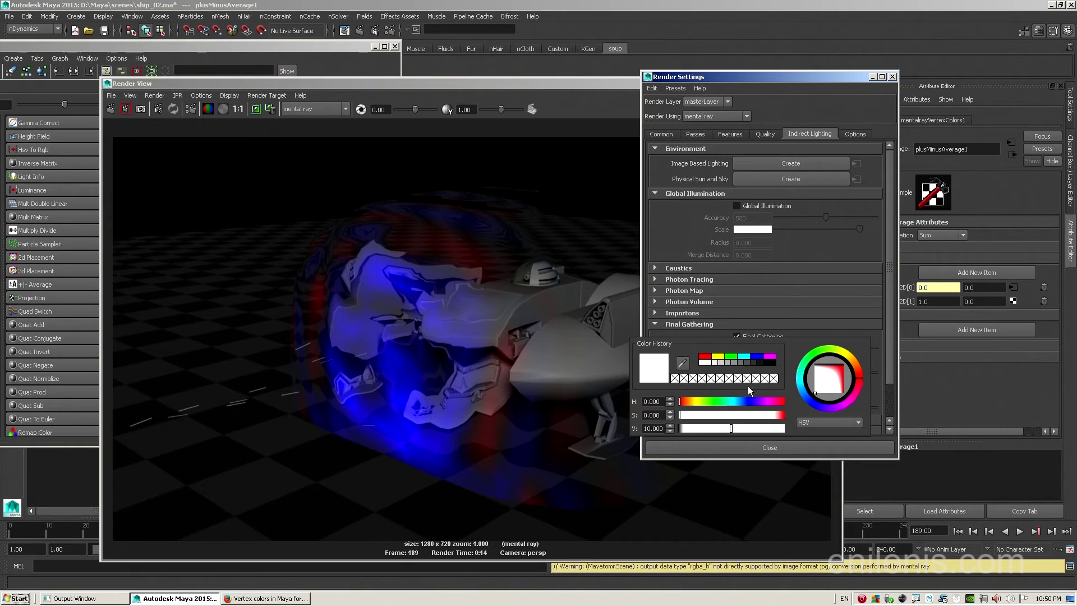
left_click(647, 428)
type("0")
left_click(692, 446)
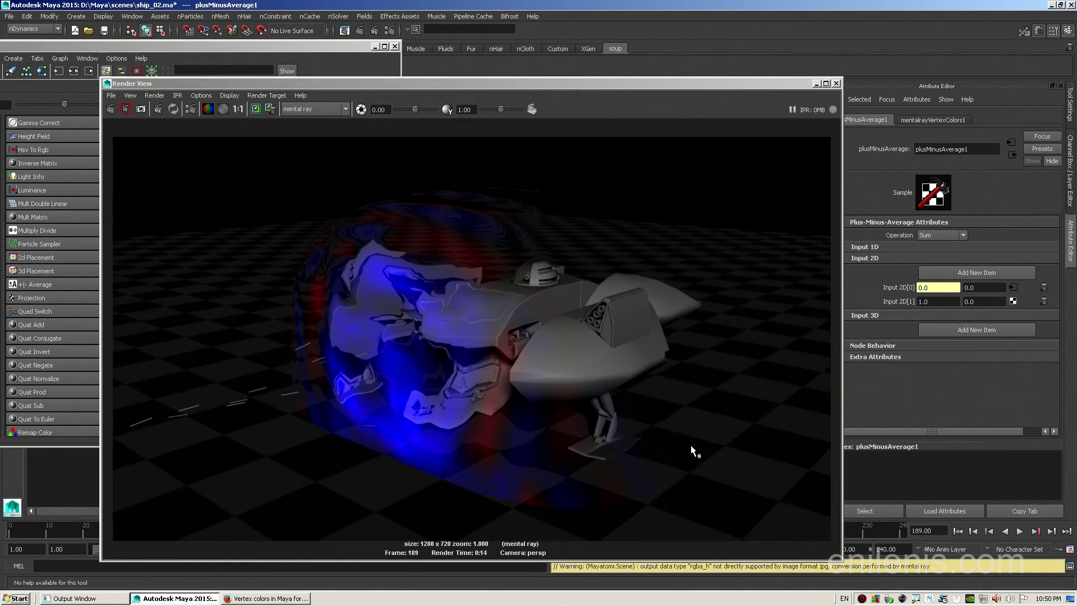
left_click(110, 109)
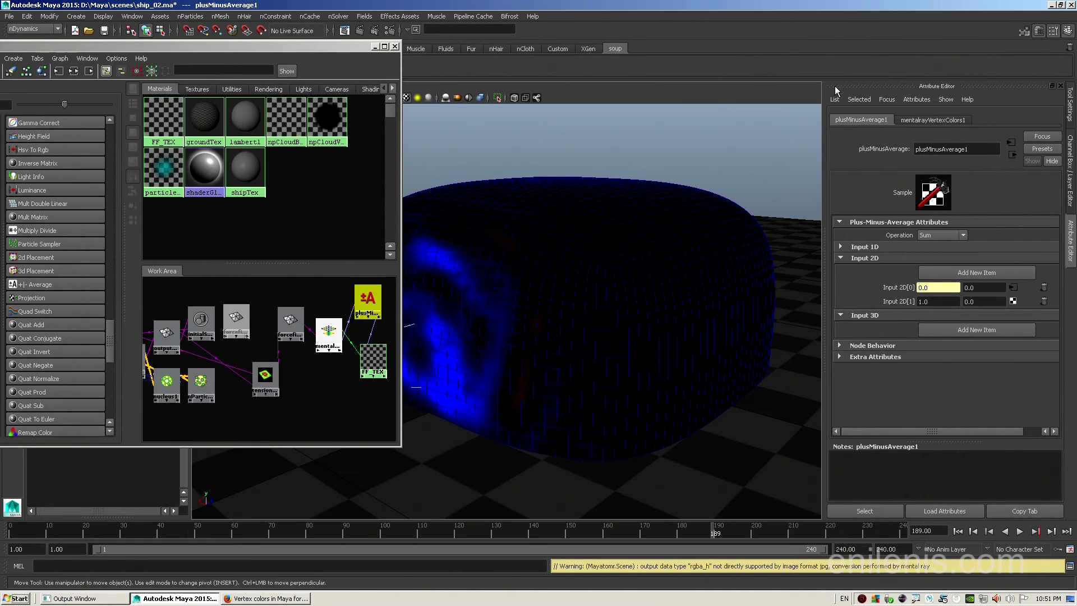
Step: Close the render preview, turn on X-Ray viewport shading, and minimize the Hypershade
left_click(836, 84)
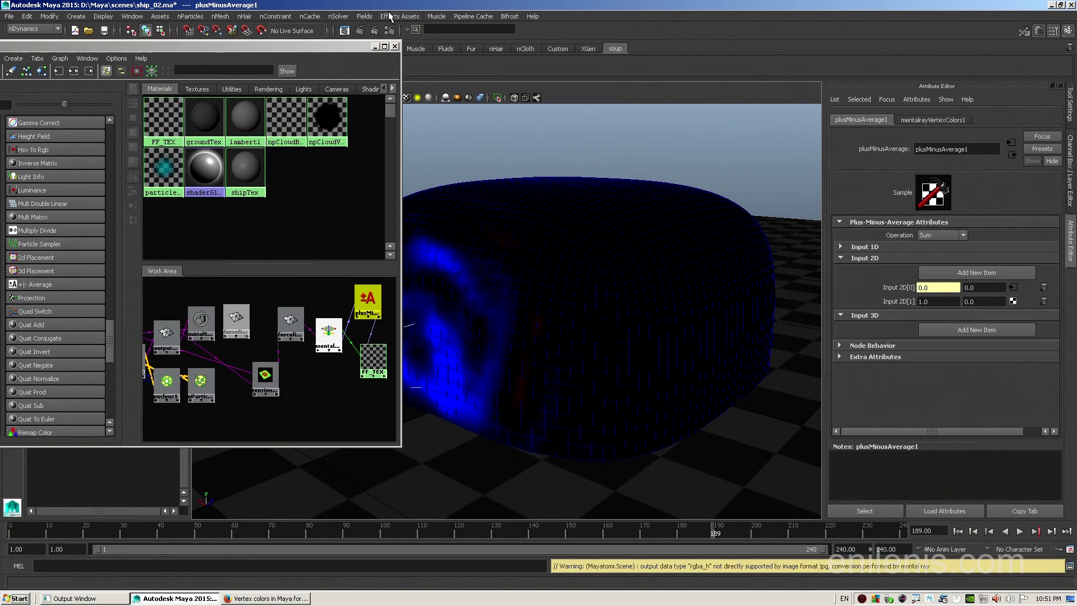
left_click_drag(377, 45, 541, 171)
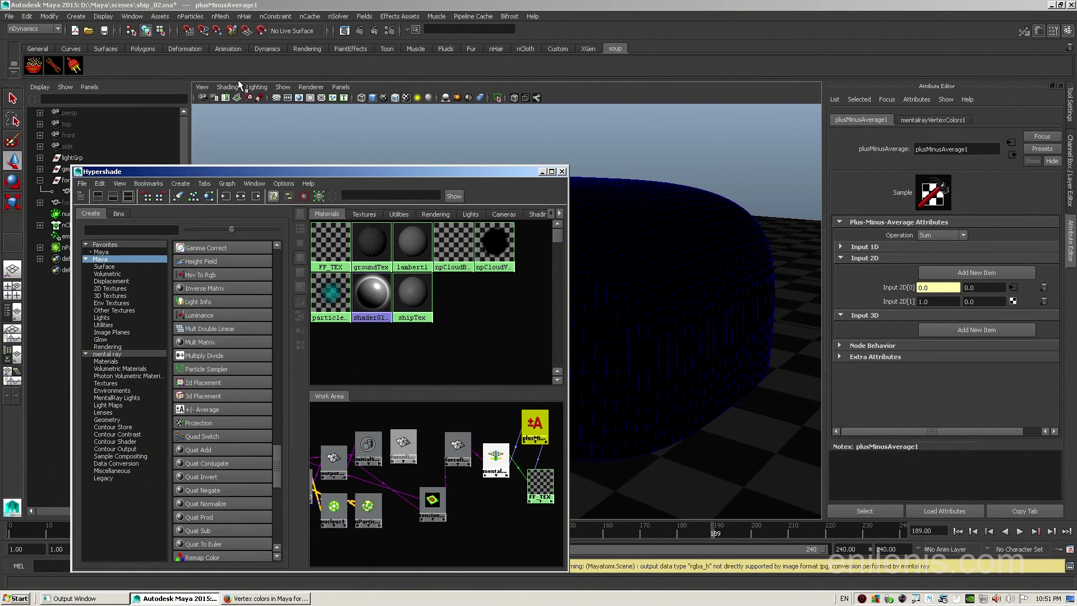
left_click(233, 88)
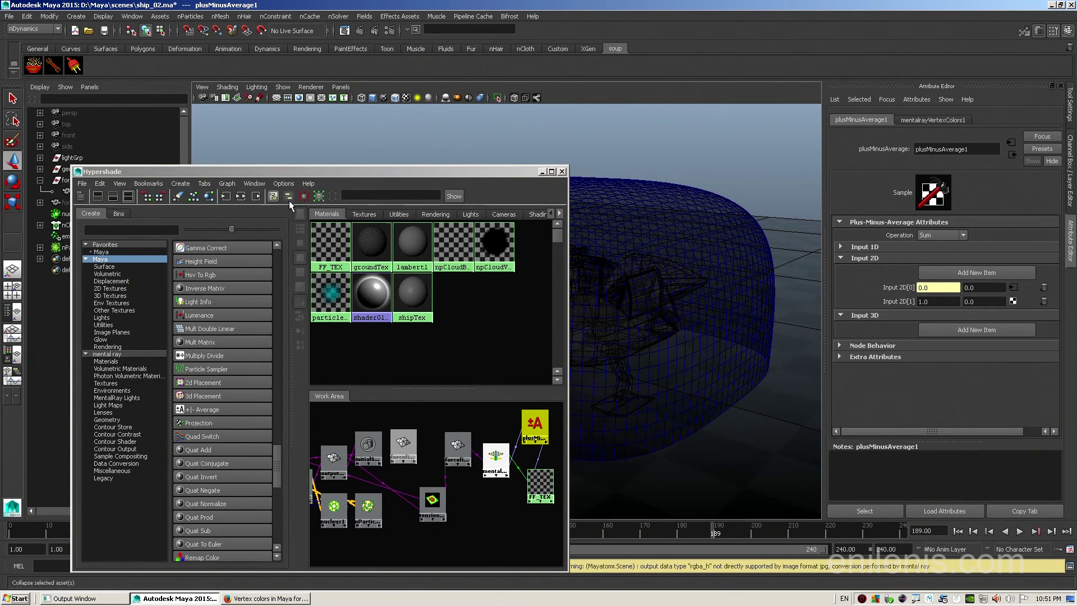
left_click(242, 200)
left_click(542, 171)
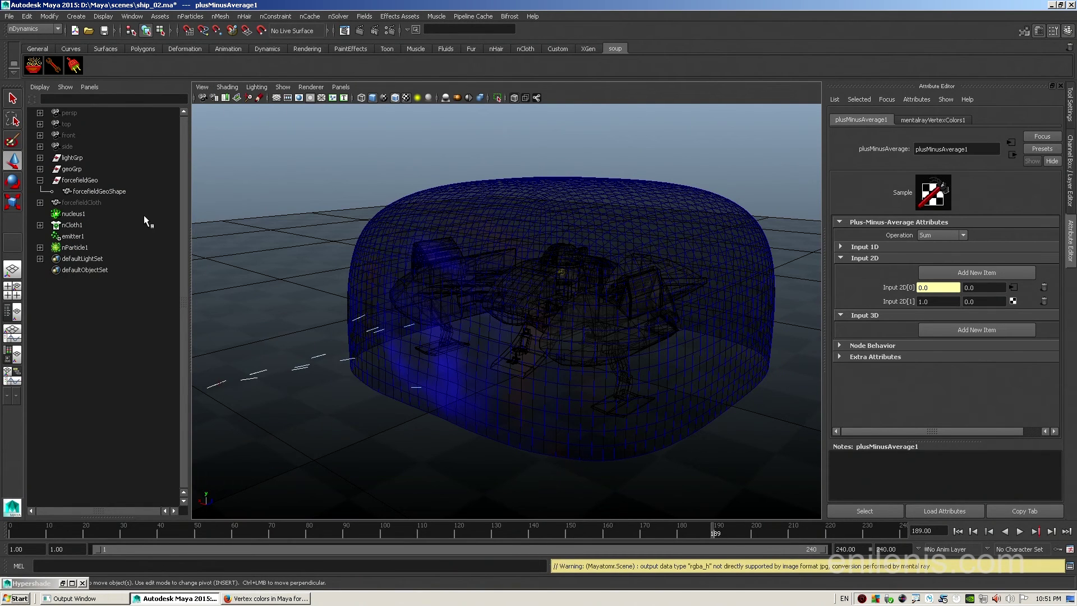
Step: Hide forcefieldGeo and unhide the forcefieldCloth dome
left_click(91, 182)
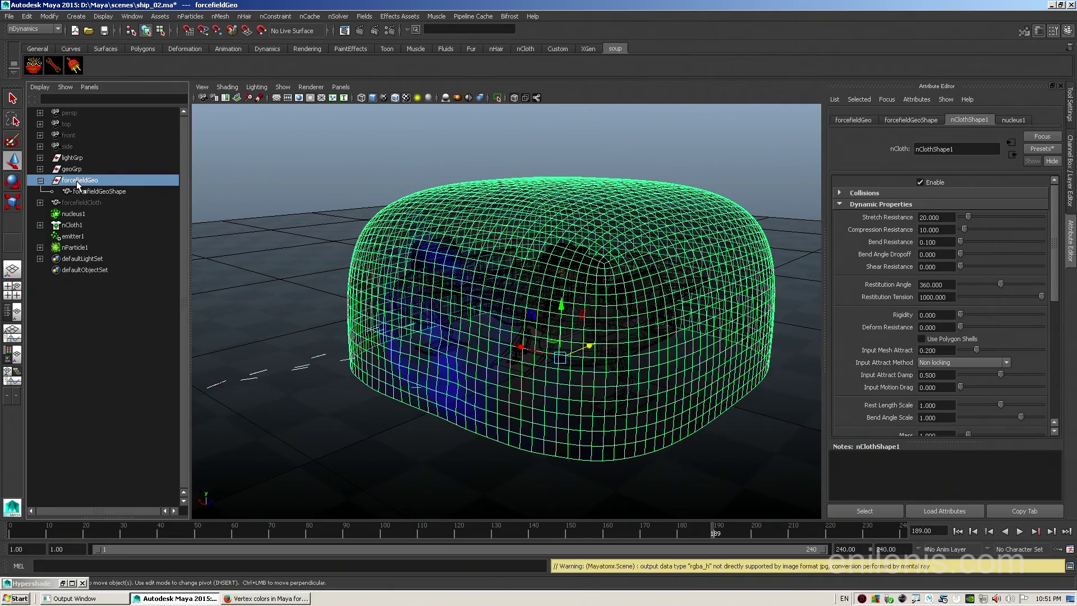
left_click(40, 181)
key("ctrl+h")
left_click(81, 191)
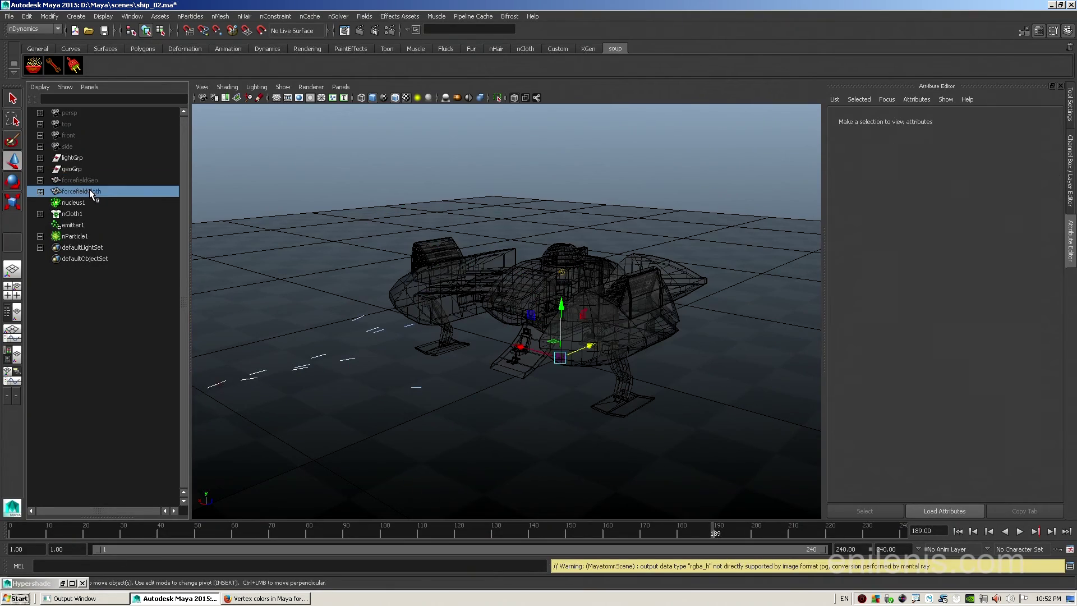
key("shift+h")
Step: Rewind the simulation to frame 1 and orbit to a slightly raised front view of the dome
left_click_drag(613, 390, 645, 373, "alt")
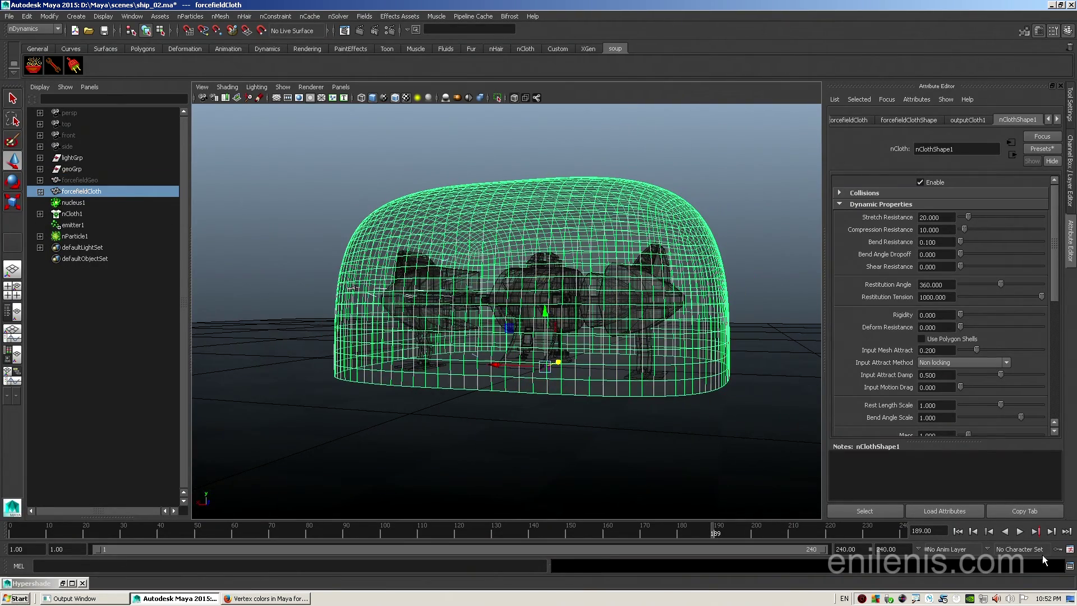
left_click(958, 532)
left_click_drag(794, 444, 800, 440, "alt")
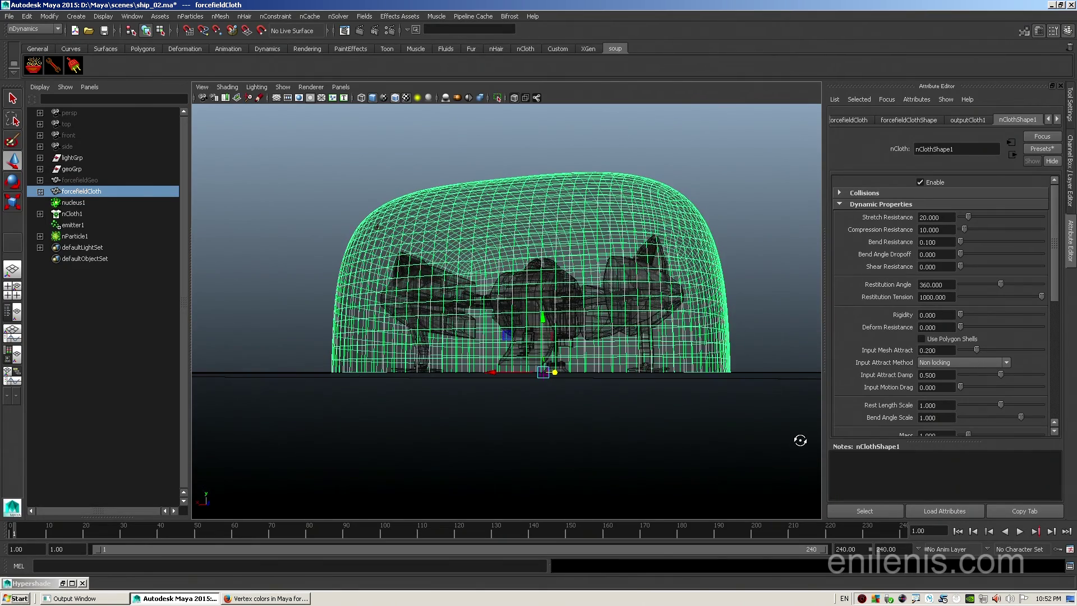
left_click_drag(750, 416, 698, 401, "alt")
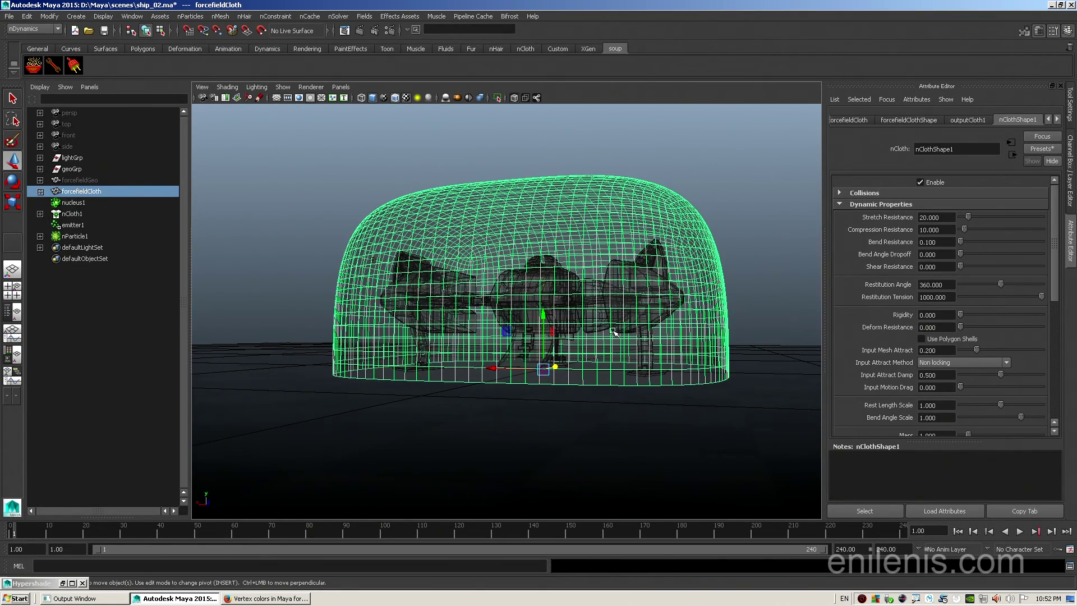
left_click(340, 87)
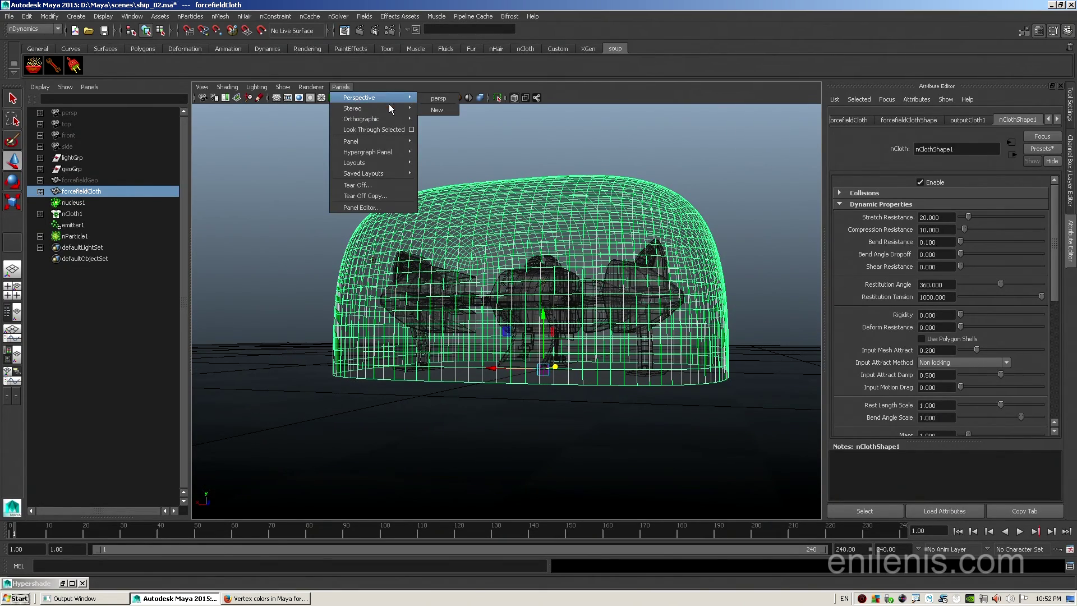
Step: In an orthographic view, select the dome's bottom row of vertices and pin them with a Transform constraint
mouse_move(393, 112)
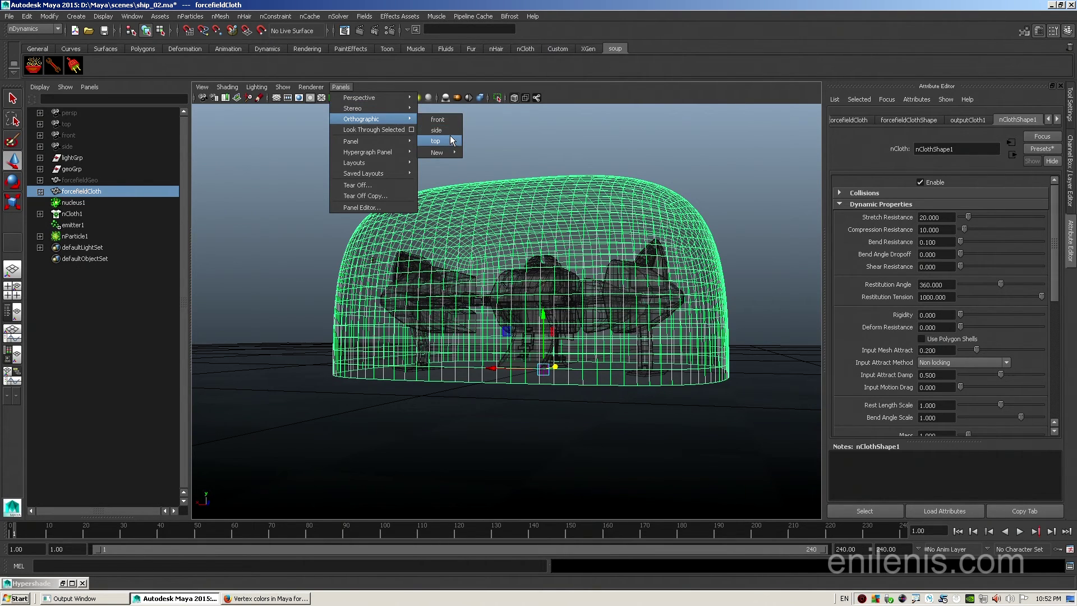
left_click(443, 141)
right_click_drag(625, 340, 590, 339)
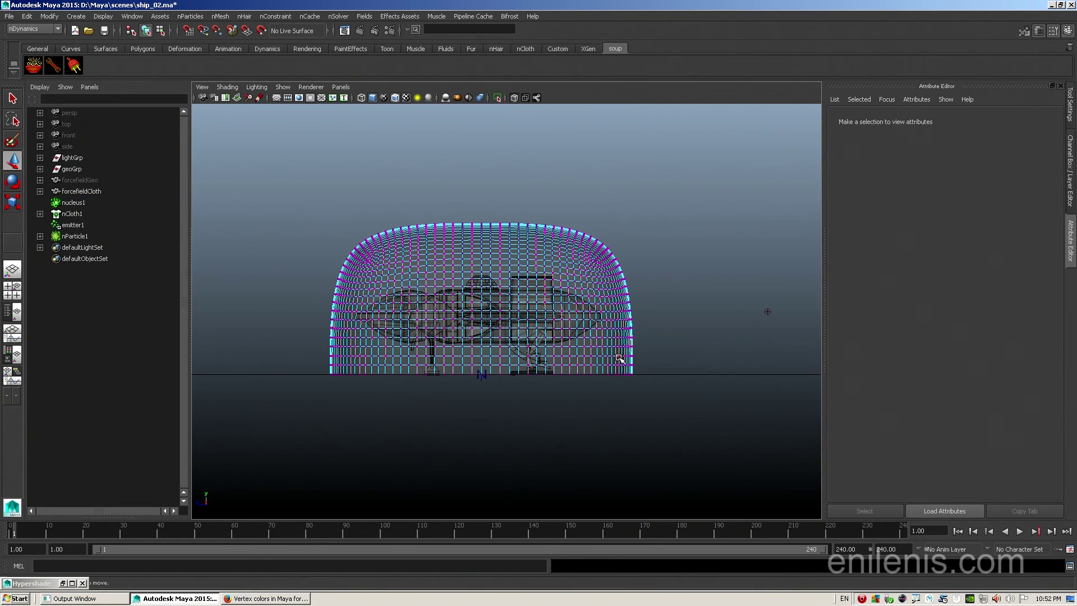
left_click_drag(685, 397, 323, 361)
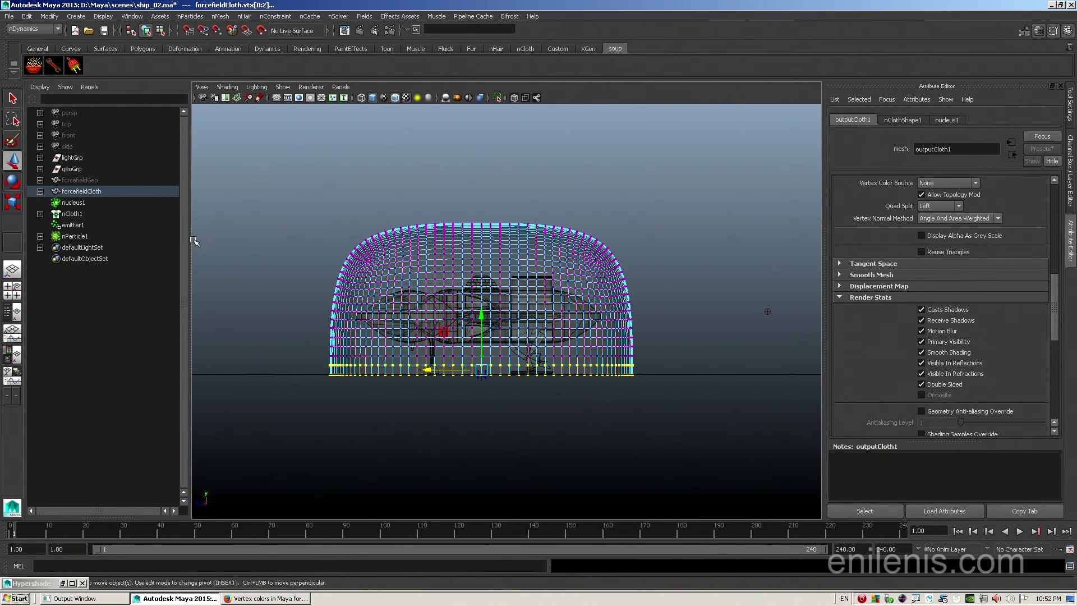
left_click(276, 16)
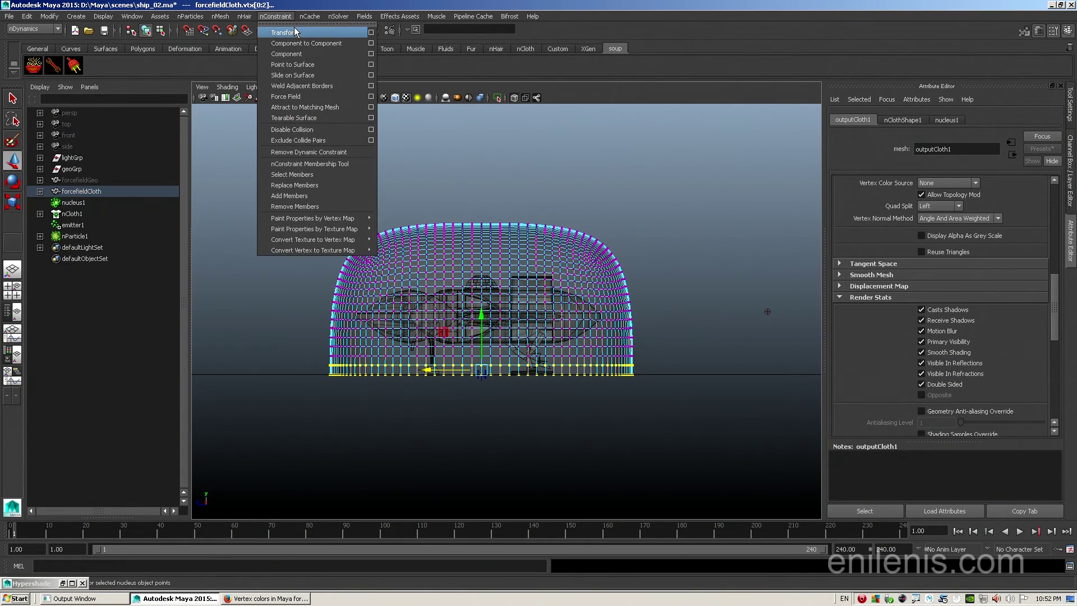
left_click(295, 32)
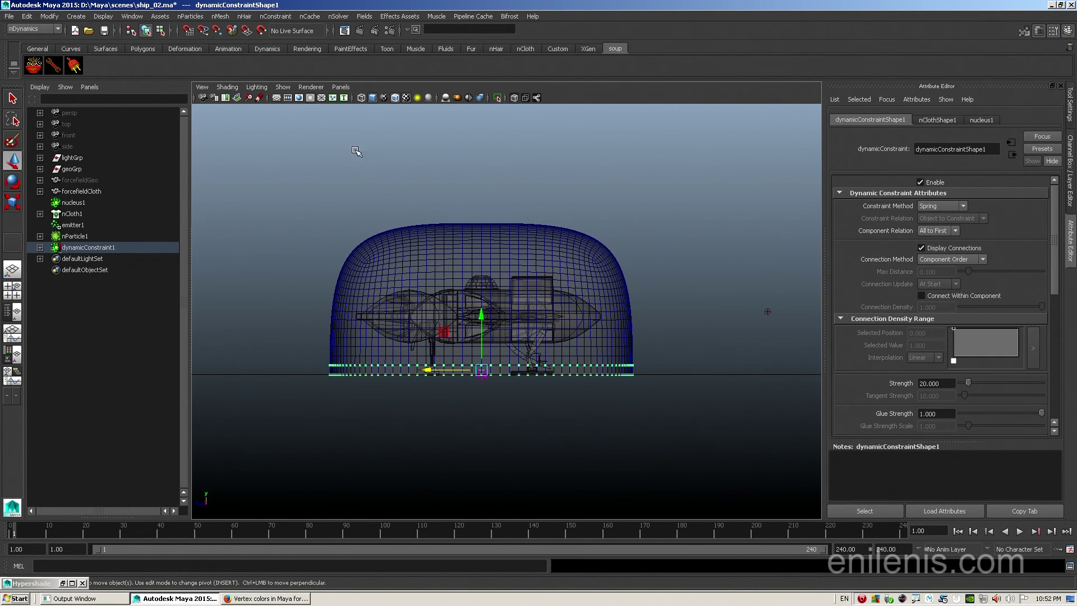
Step: Return to the persp camera, orbit around the ship, and clear the selection
left_click(341, 87)
mouse_move(370, 100)
left_click(438, 99)
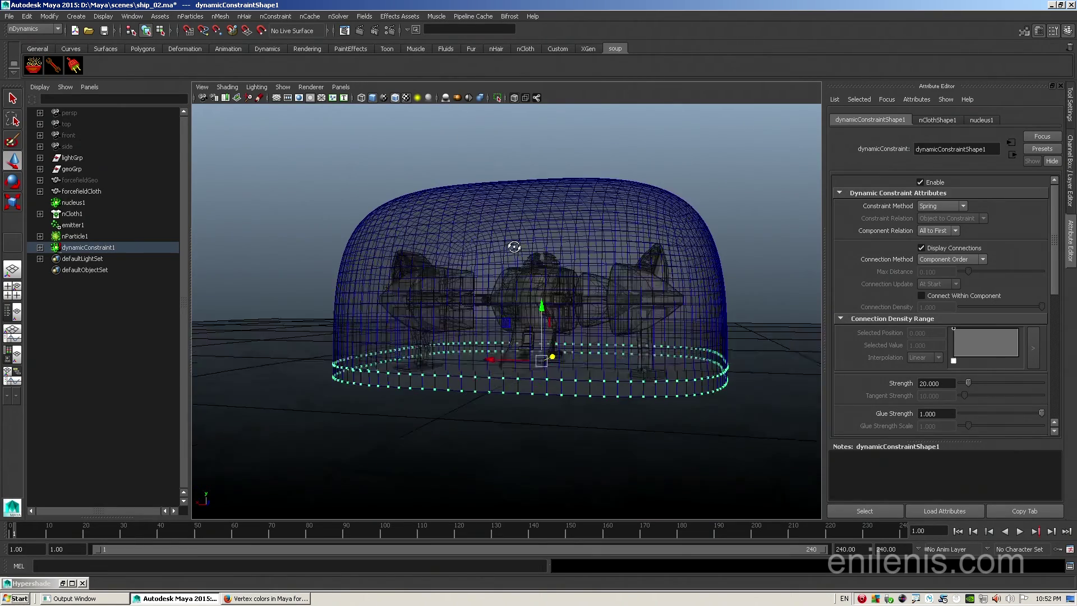
left_click_drag(551, 356, 725, 365, "alt")
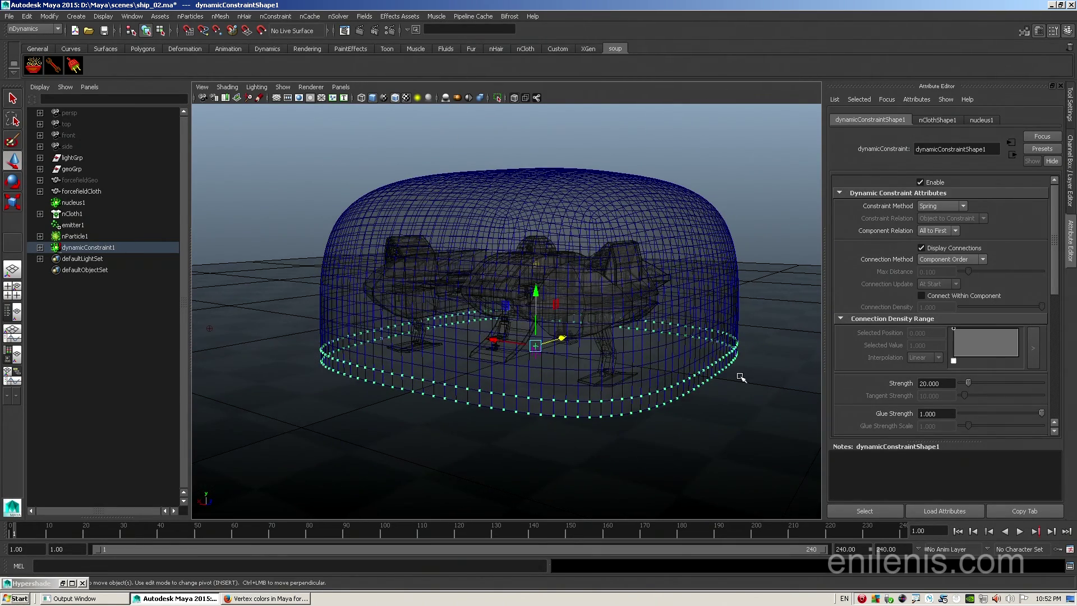
left_click(742, 377)
Step: Play the simulation from several angles, then stop it at frame 142
left_click(1020, 532)
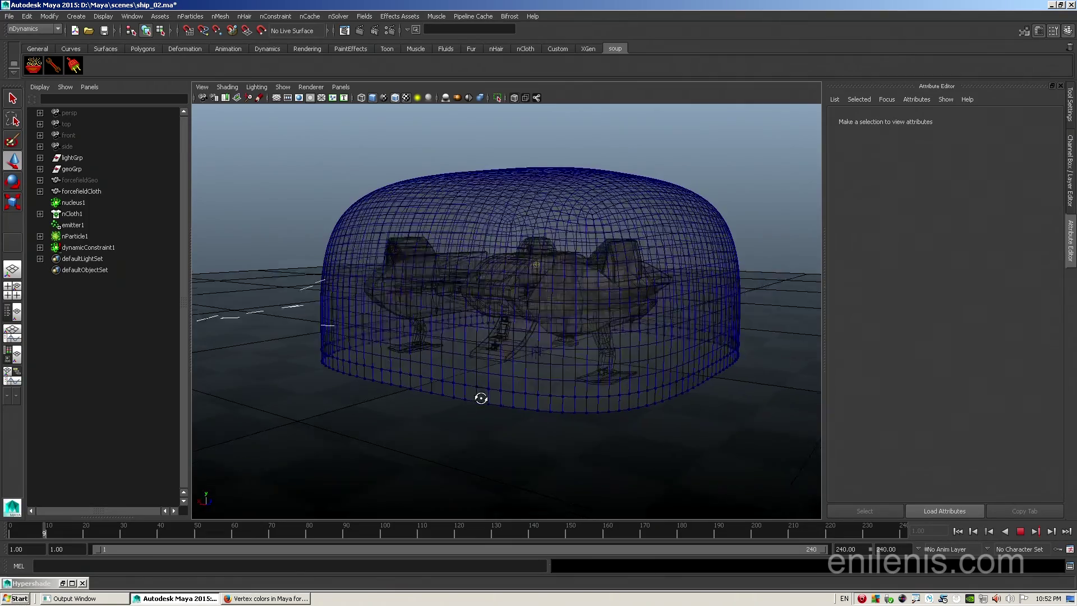
left_click_drag(481, 397, 445, 390, "alt")
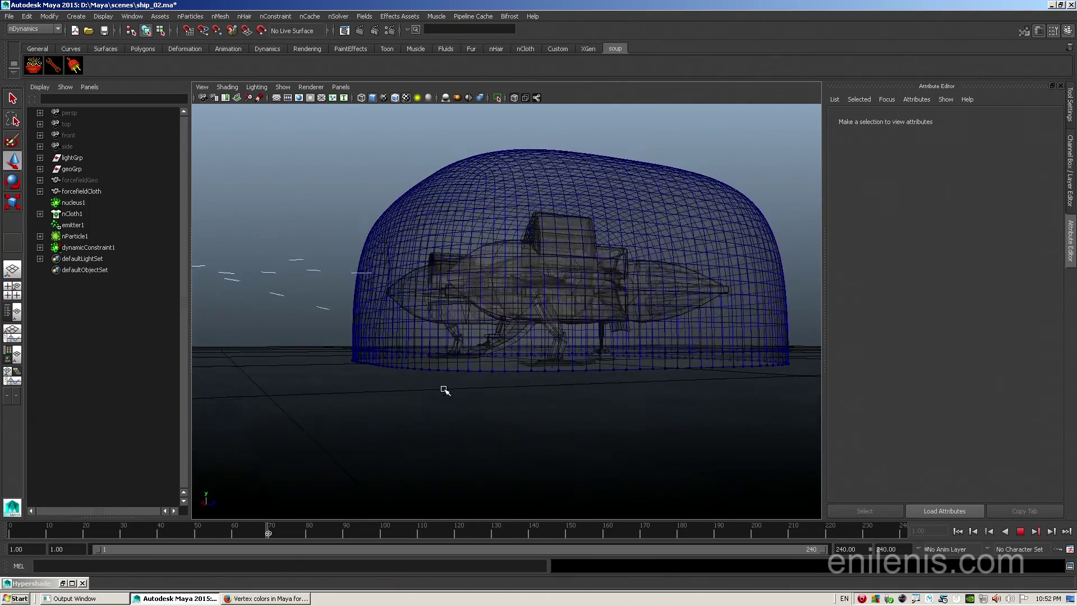
scroll(445, 389, "up", 5)
scroll(282, 391, "down", 5)
left_click_drag(281, 391, 362, 411, "alt")
middle_click_drag(362, 411, 416, 409, "alt")
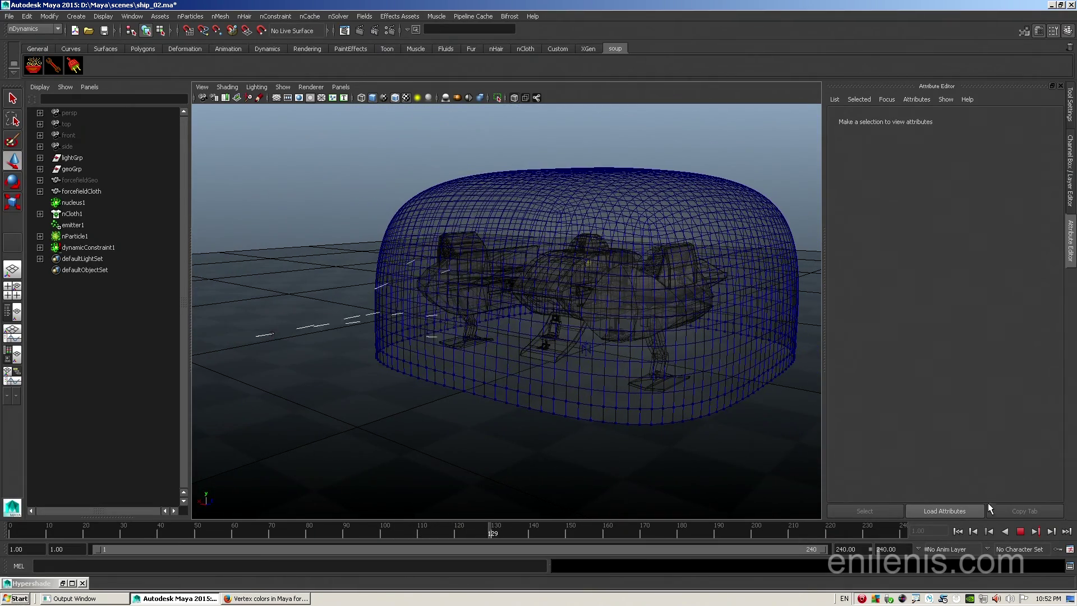
left_click(1021, 531)
left_click_drag(651, 389, 601, 392, "alt")
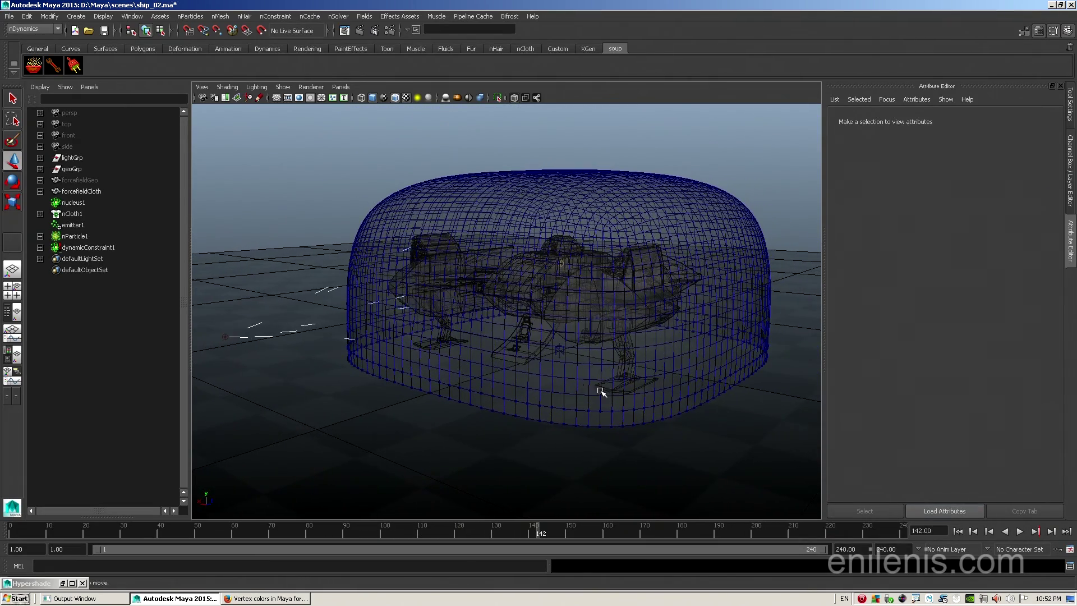
left_click(494, 389)
Step: Unhide all objects, then hide forcefieldCloth so only forcefieldGeo shows
key("shift+h")
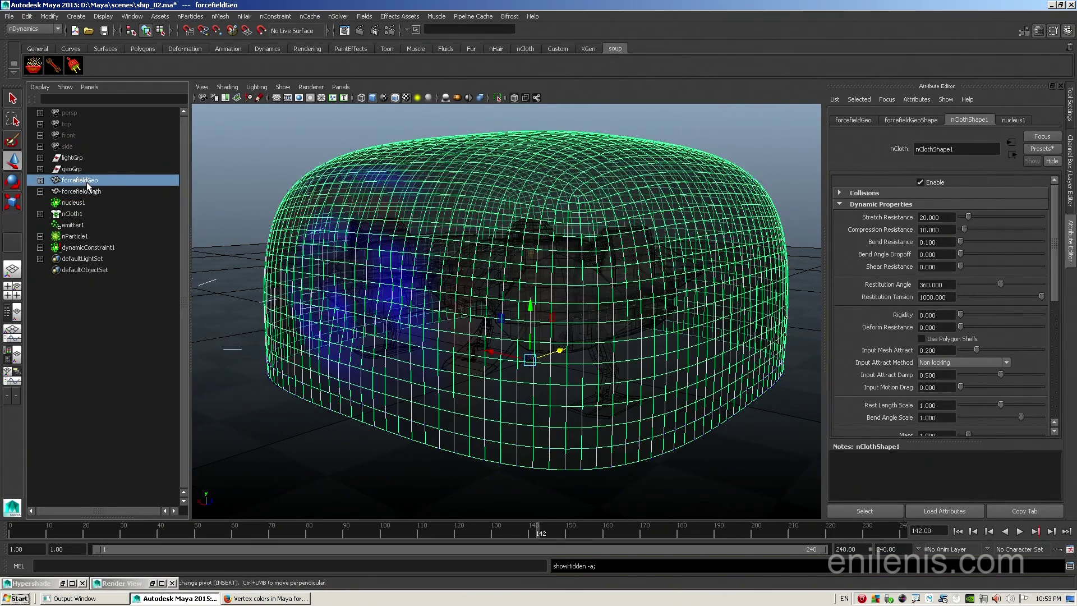
left_click(88, 192)
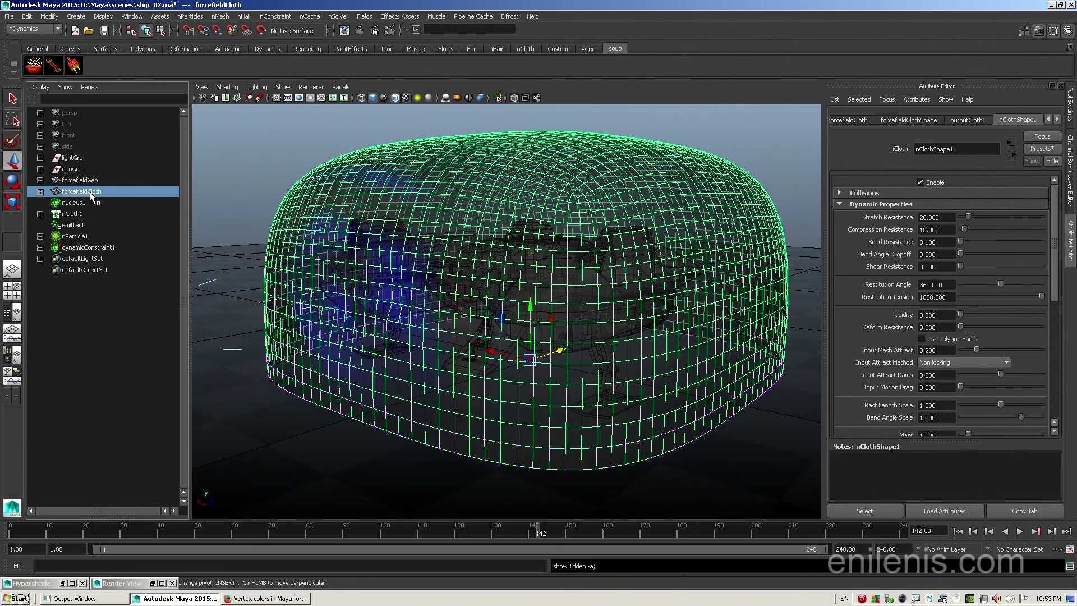
key("ctrl+h")
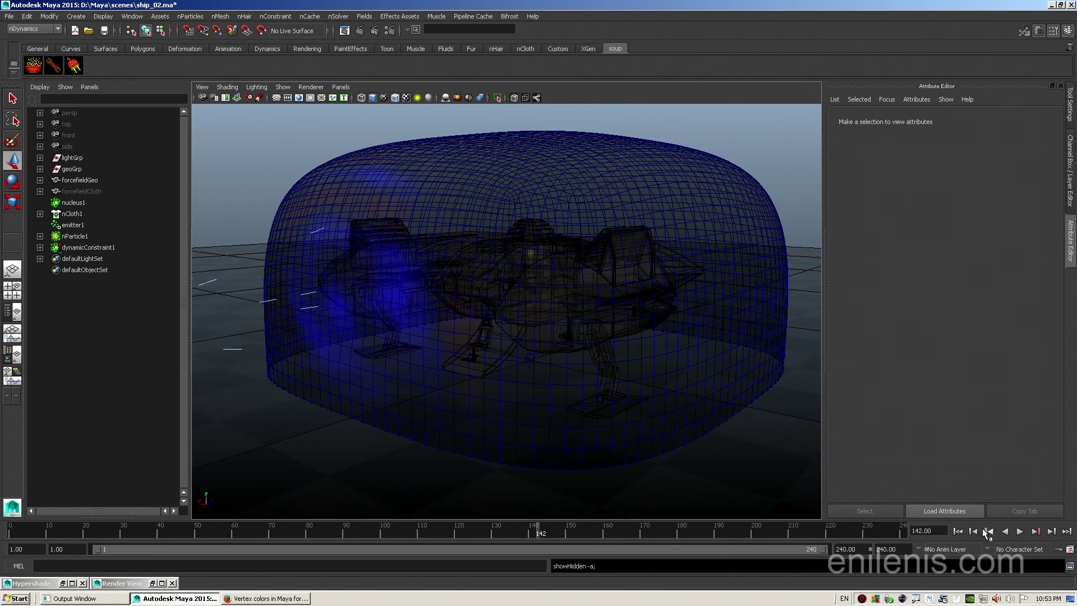
Step: Play the simulation and frame the whole ship, then stop at frame 112 and render it
left_click(1020, 531)
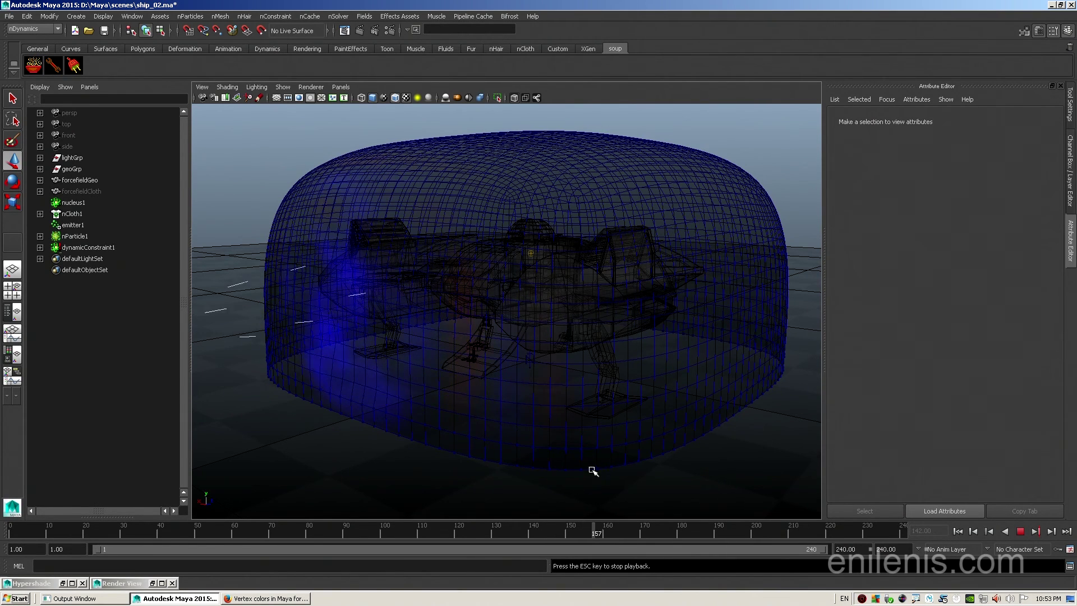
mouse_move(561, 461)
left_mouse_down("alt")
mouse_move(588, 446)
mouse_move(565, 452)
left_mouse_up("alt")
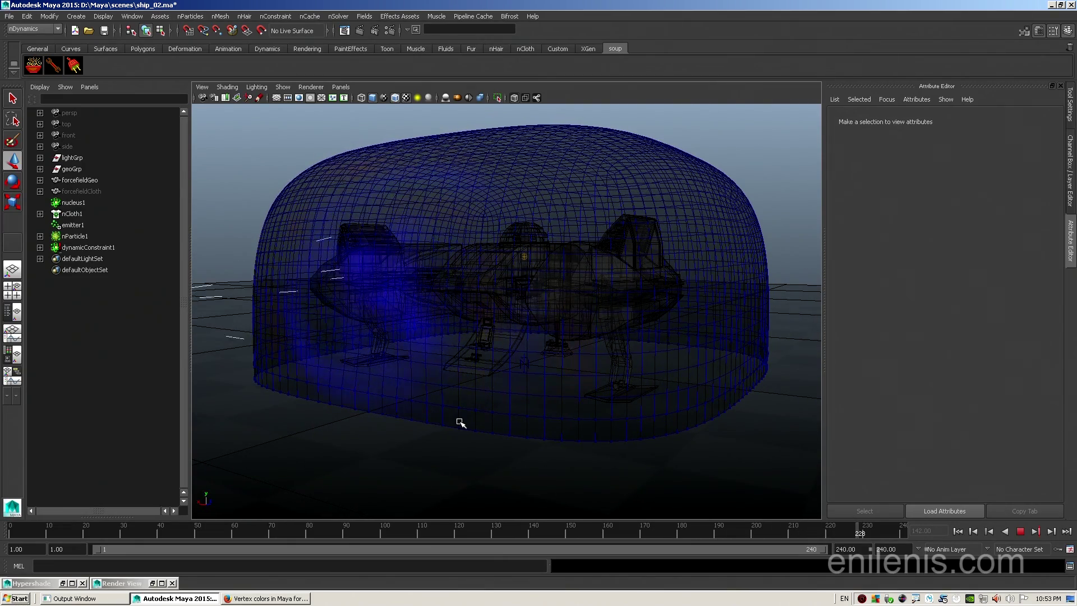
scroll(461, 423, "up", 5)
scroll(513, 324, "up", 1)
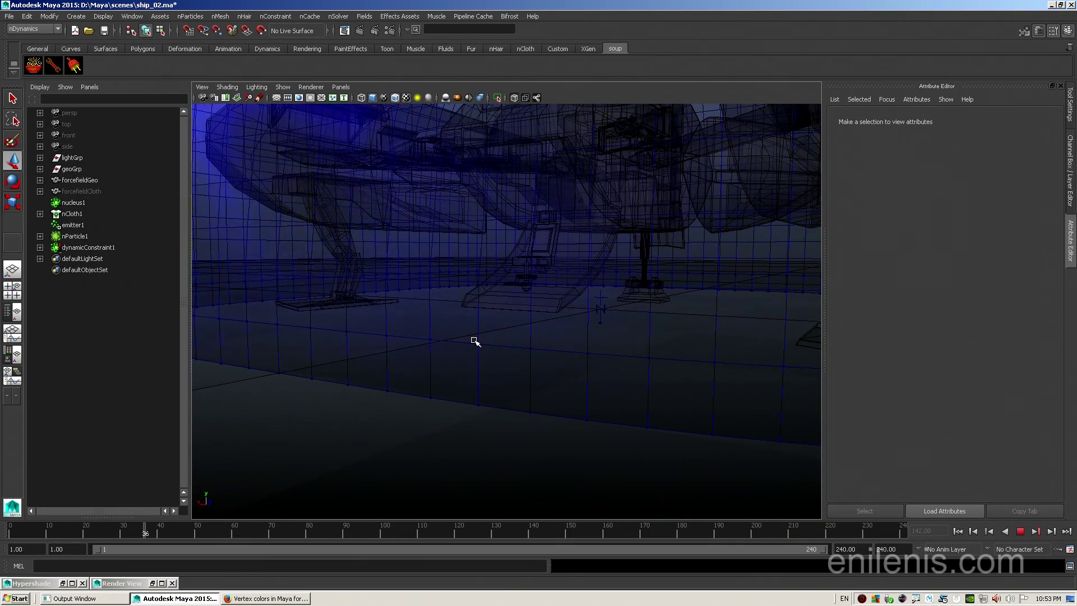
scroll(475, 341, "down", 5)
left_click_drag(497, 354, 513, 428, "alt")
left_click(1021, 531)
scroll(555, 396, "down", 5)
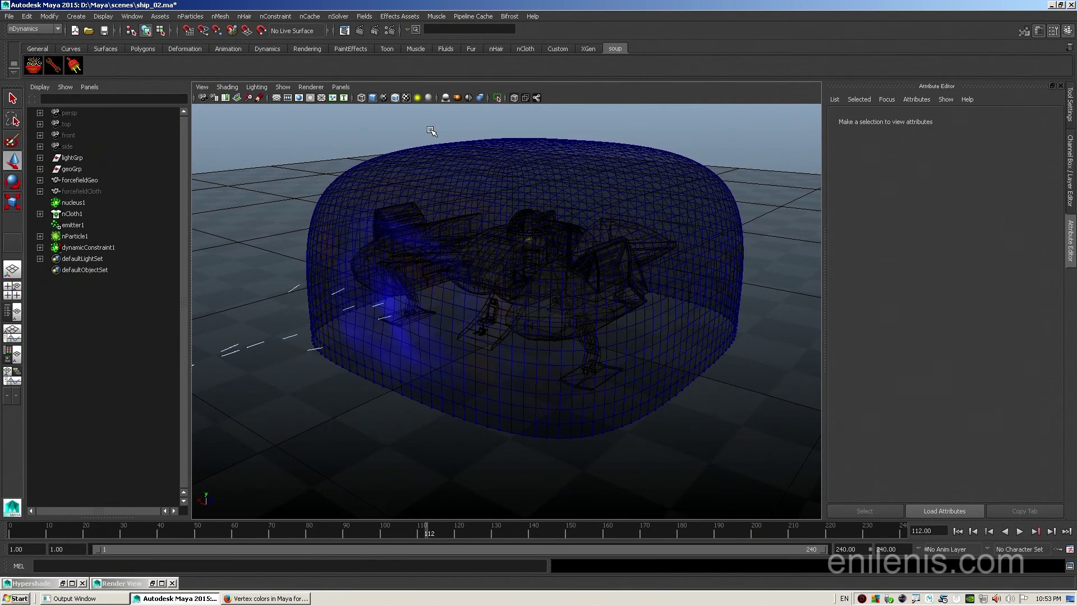
left_click(361, 30)
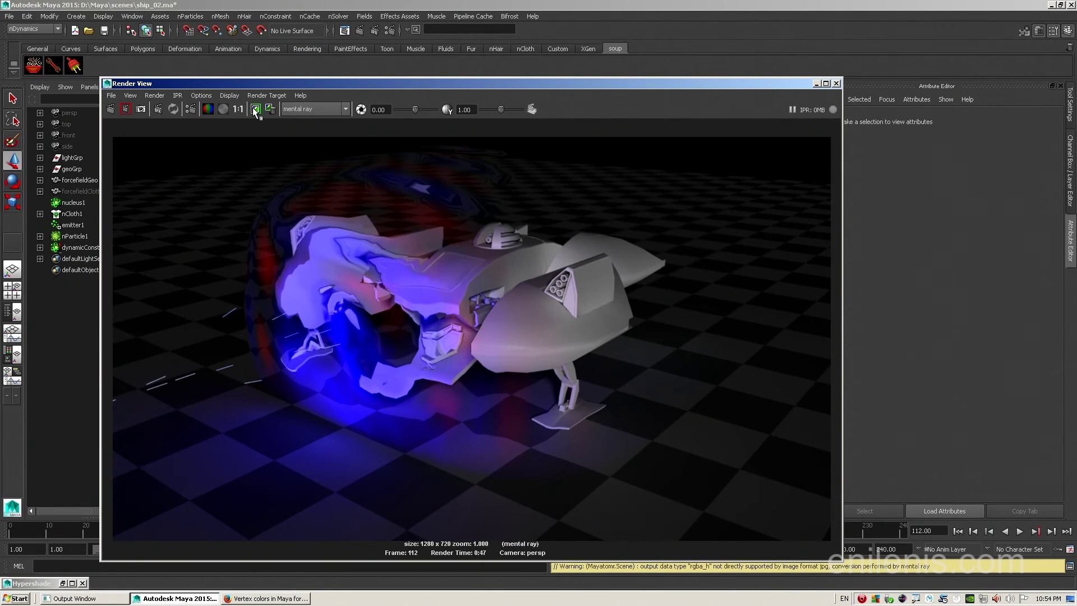
Step: Keep the frame 112 render, minimize the Render View, and replay the simulation from a lower angle
left_click(254, 110)
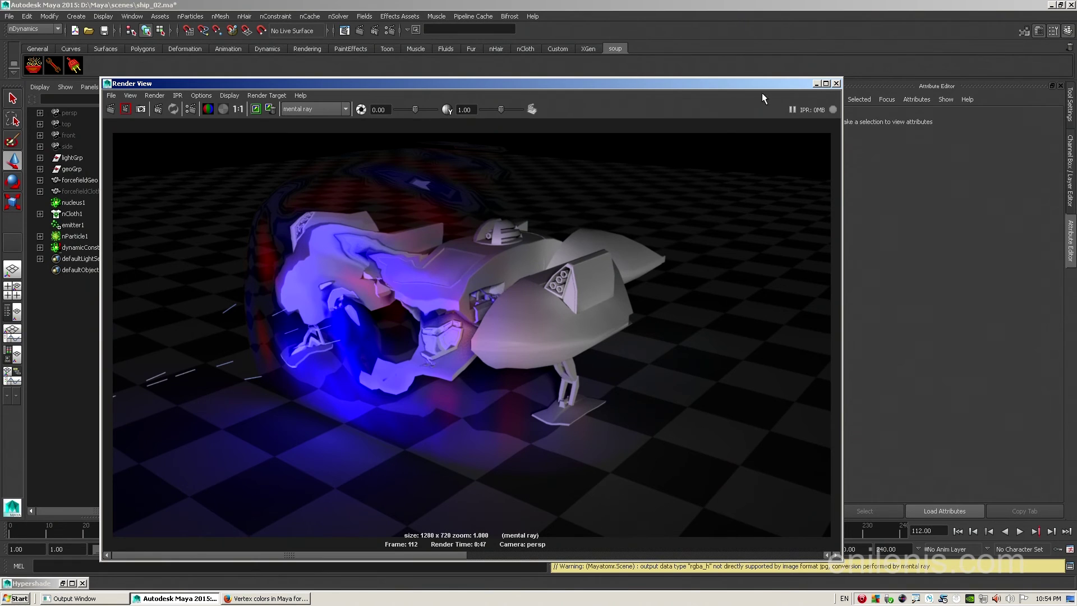
left_click(816, 84)
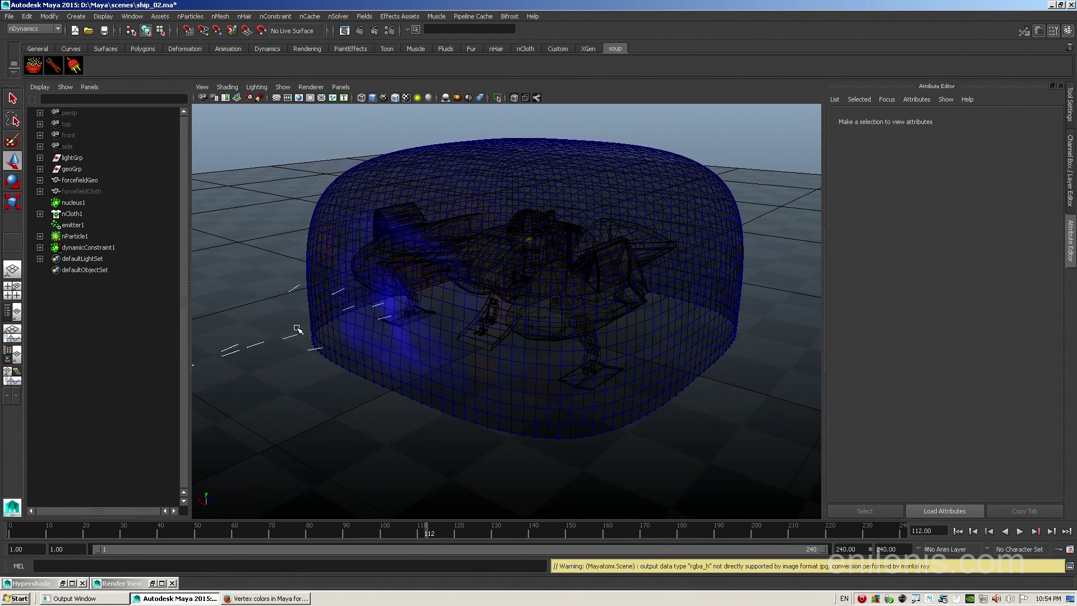
scroll(552, 365, "up", 3)
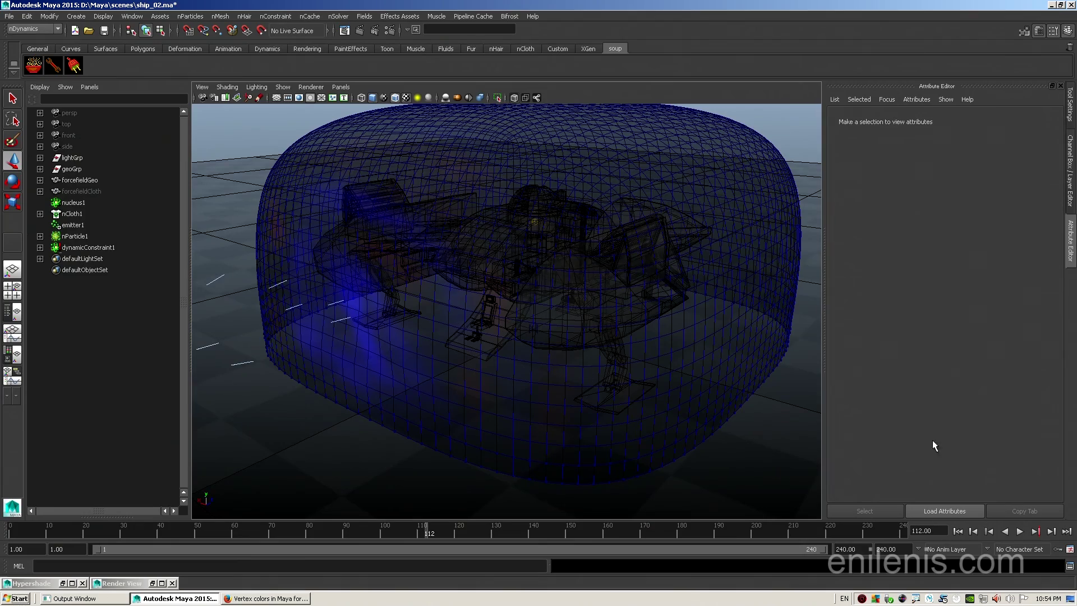
left_click(1020, 531)
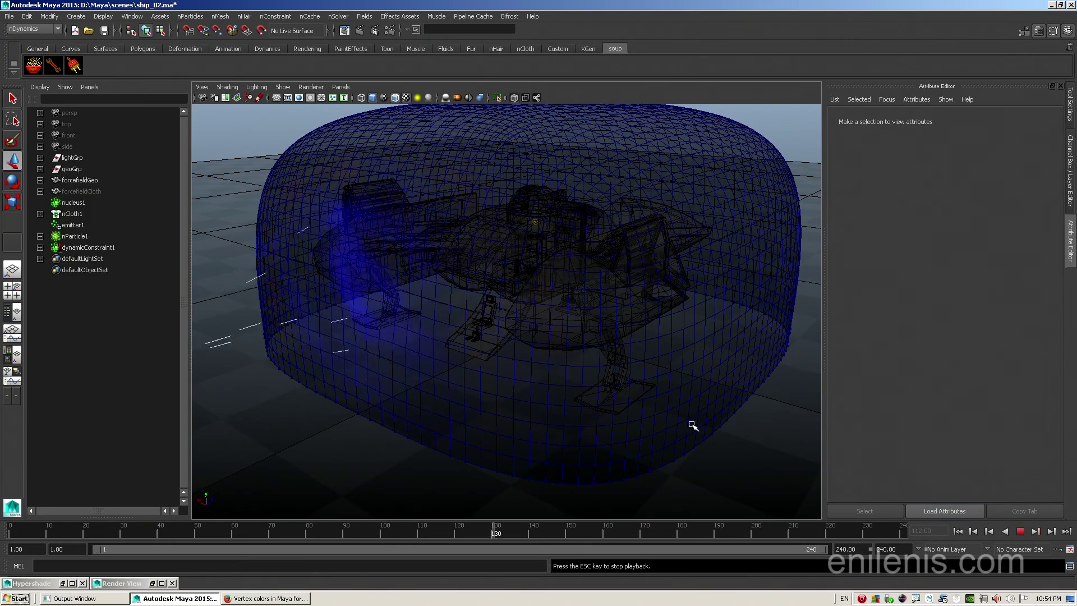
left_click_drag(693, 426, 692, 416, "alt")
Step: Stop playback at frame 154 and select tensionMap1 in the Hypershade
left_click(1020, 531)
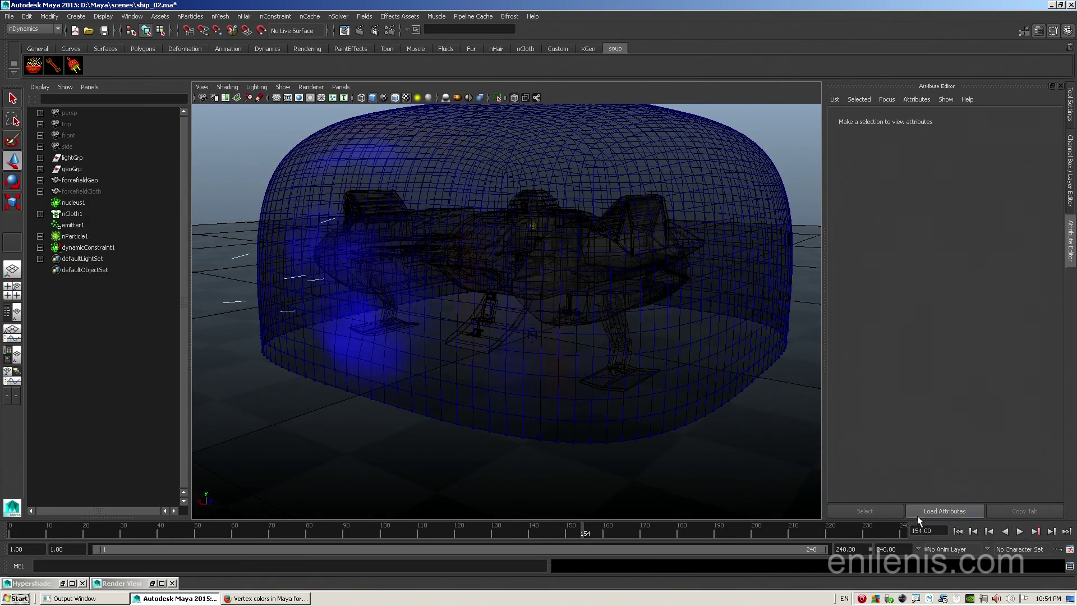
left_click(30, 583)
left_click(23, 511)
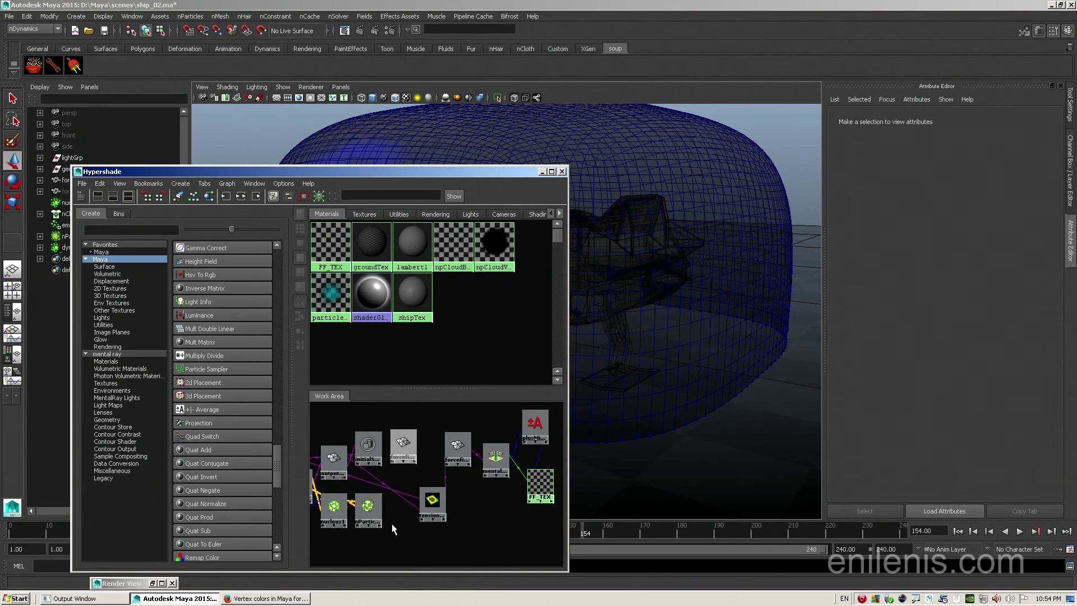
left_click(432, 503)
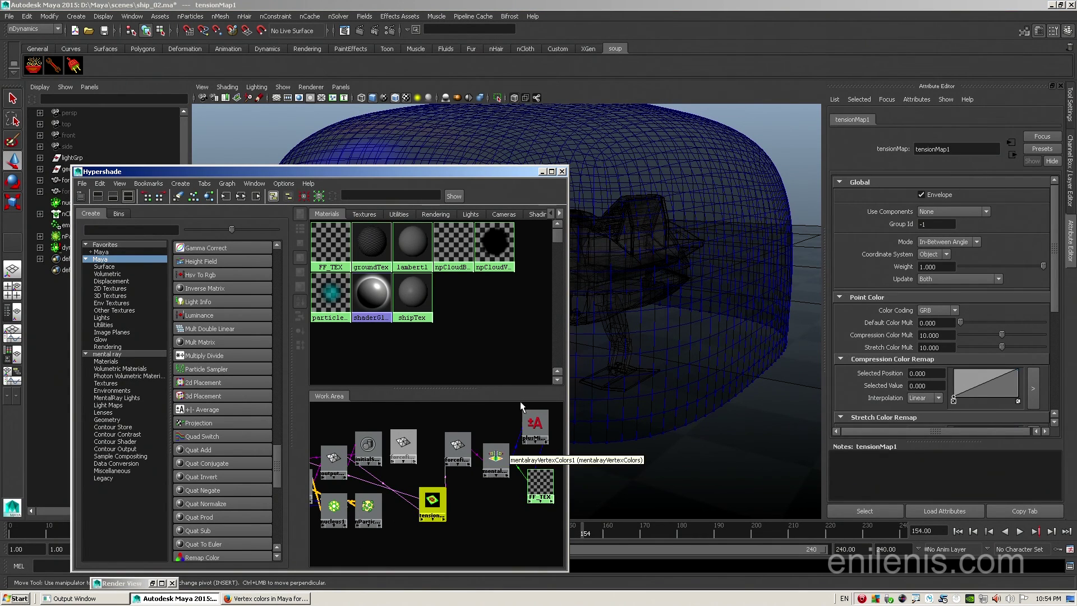
left_click(542, 171)
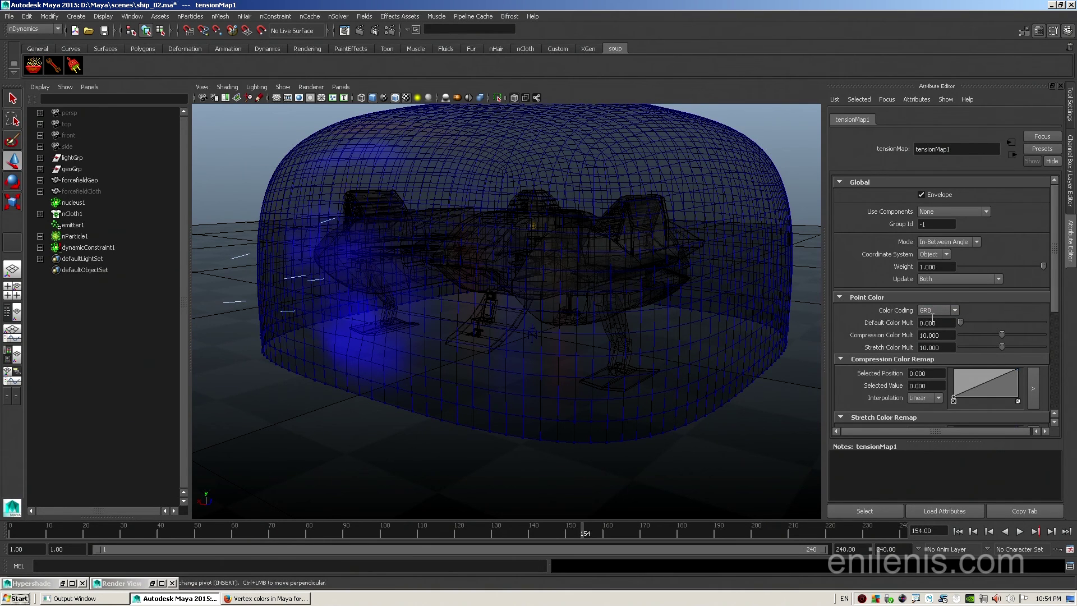
Step: Try tensionMap1 Color Coding options GBR, BRG, BGR, RBG and Grayscale
left_click(941, 312)
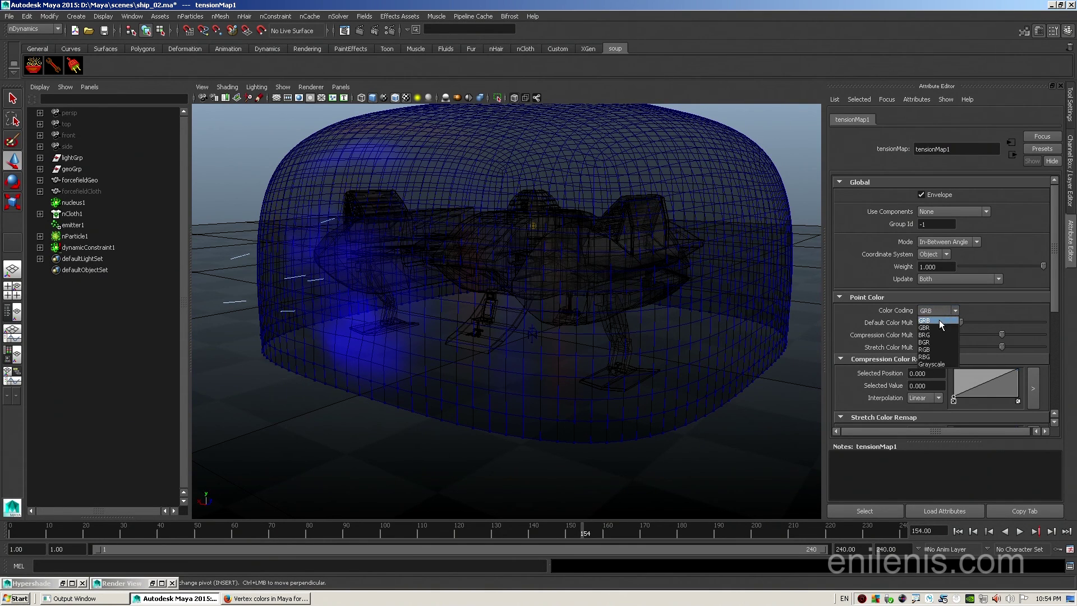
left_click(935, 327)
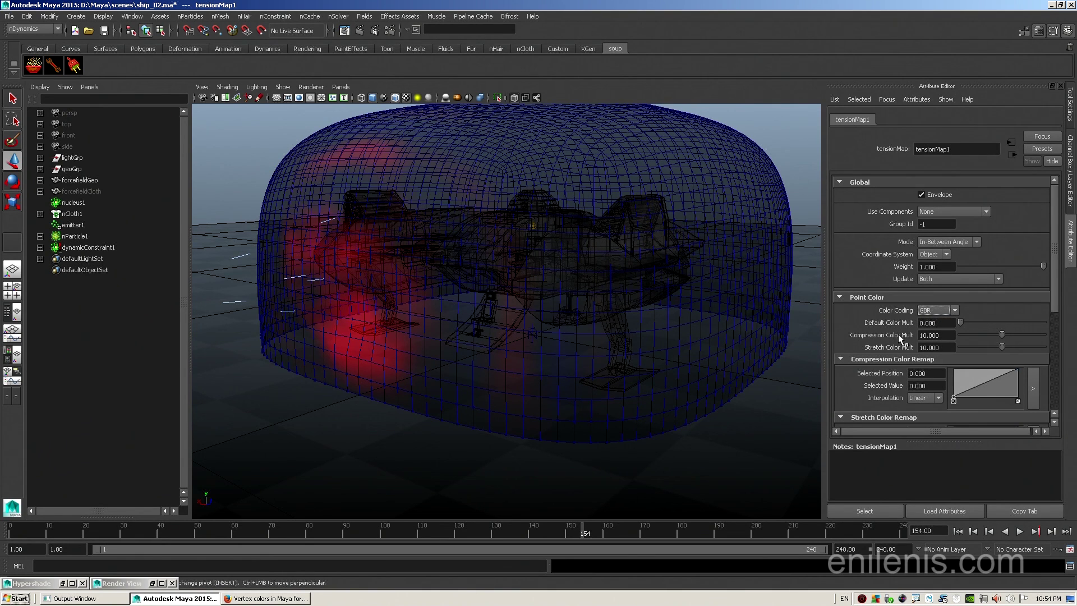
left_click(953, 312)
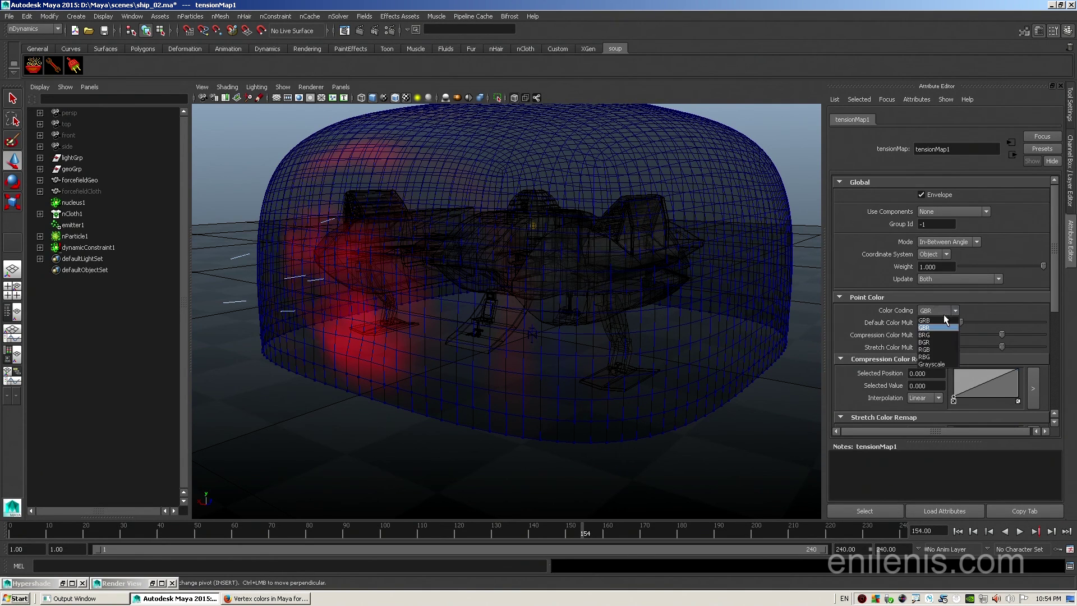
left_click(935, 334)
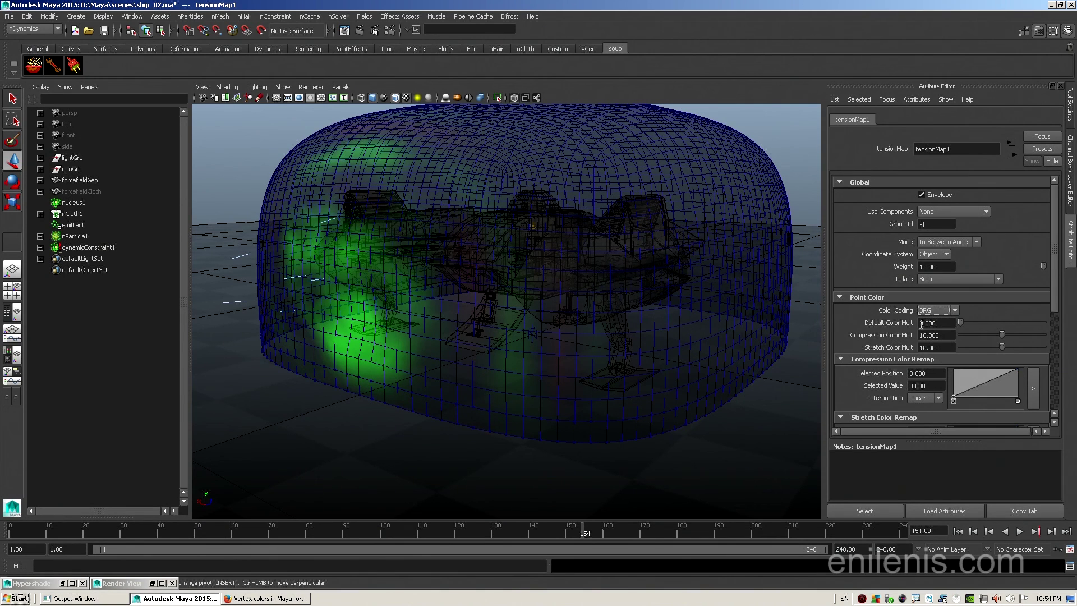
left_click(933, 310)
left_click(935, 342)
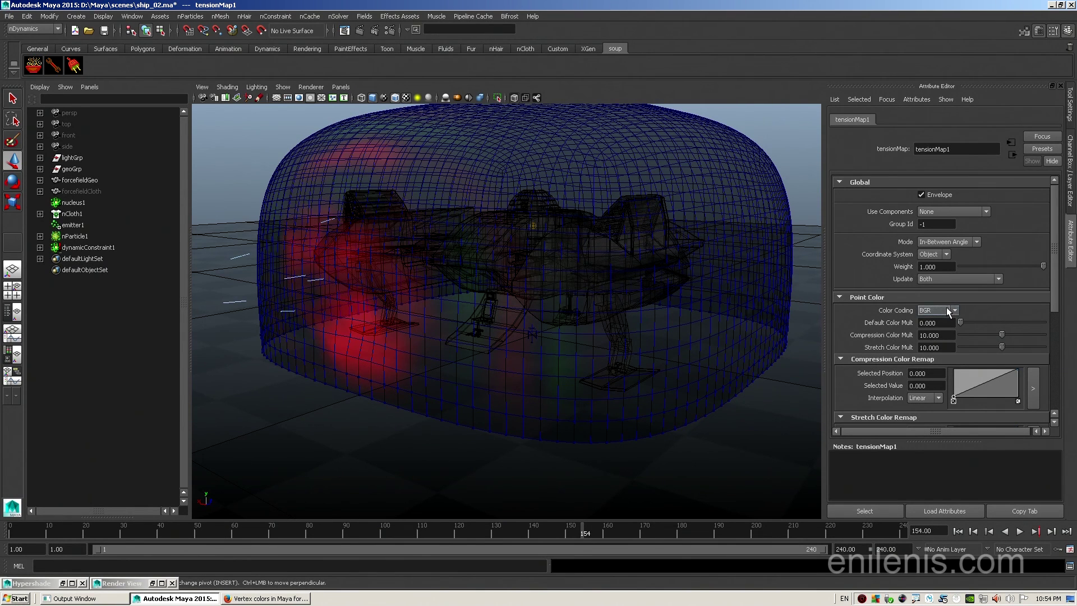
left_click(949, 311)
left_click(933, 356)
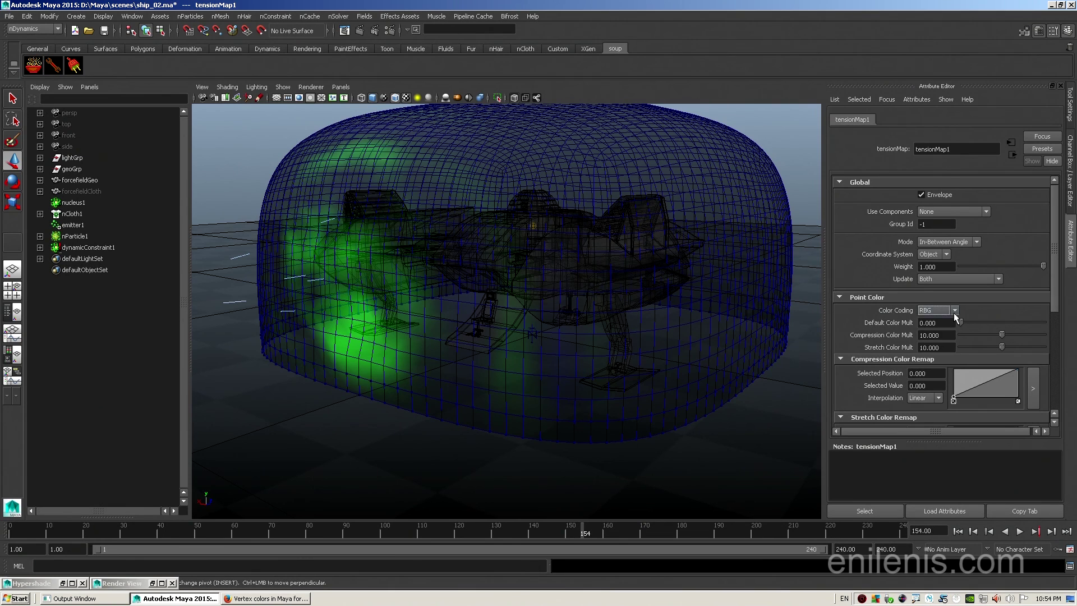
left_click(954, 312)
left_click(941, 359)
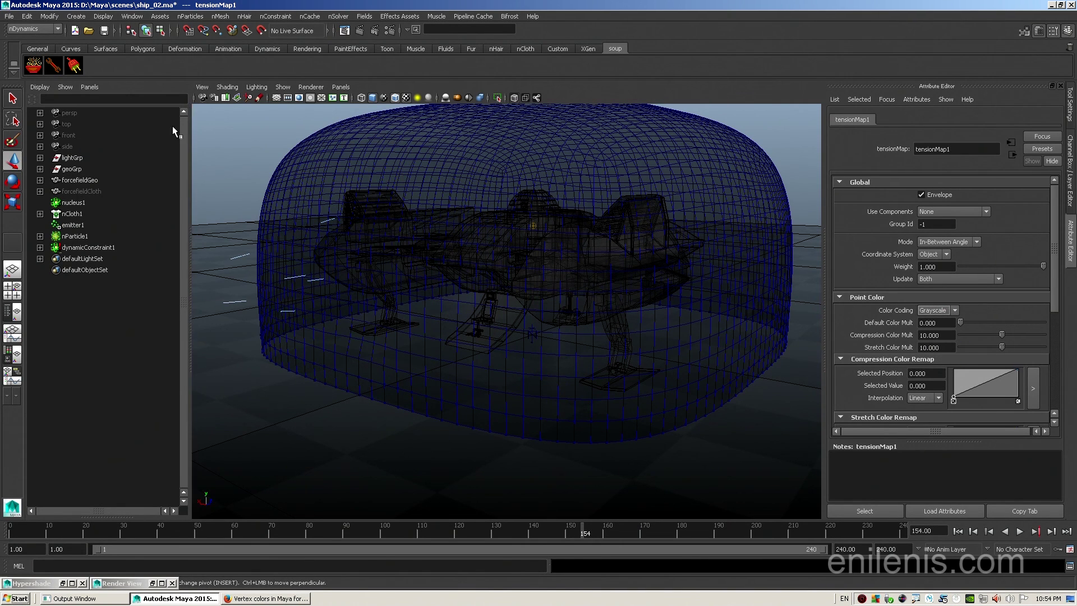
Step: Switch the viewport to Smooth Shade All and play the simulation
left_click(228, 87)
left_click(260, 203)
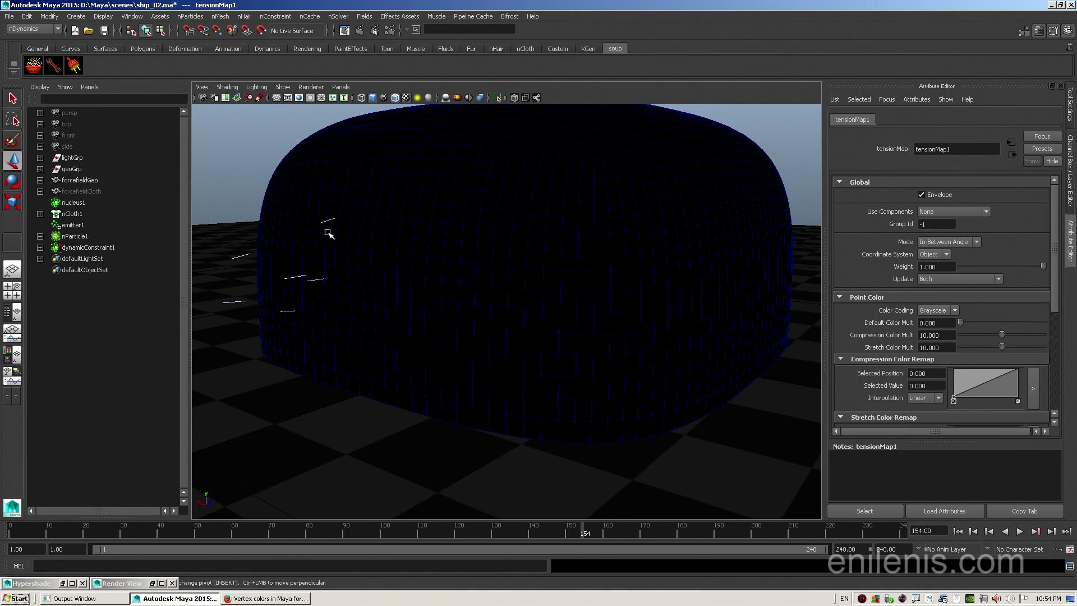
left_click(1021, 531)
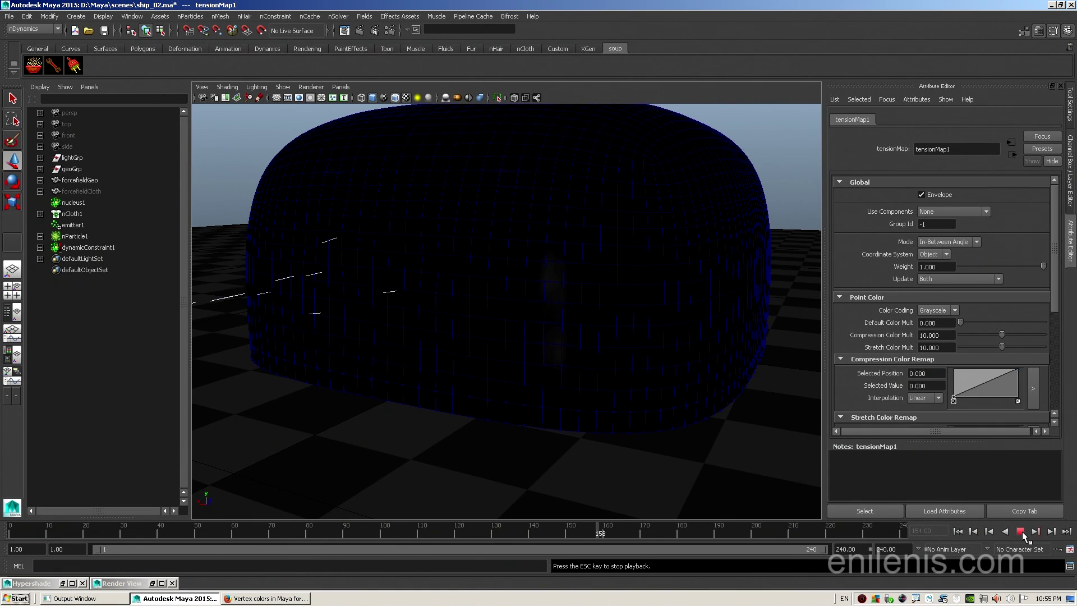
Step: Cycle Color Coding through GBR, BRG, BGR, RGB and RBG, settling on GRB
left_click(942, 310)
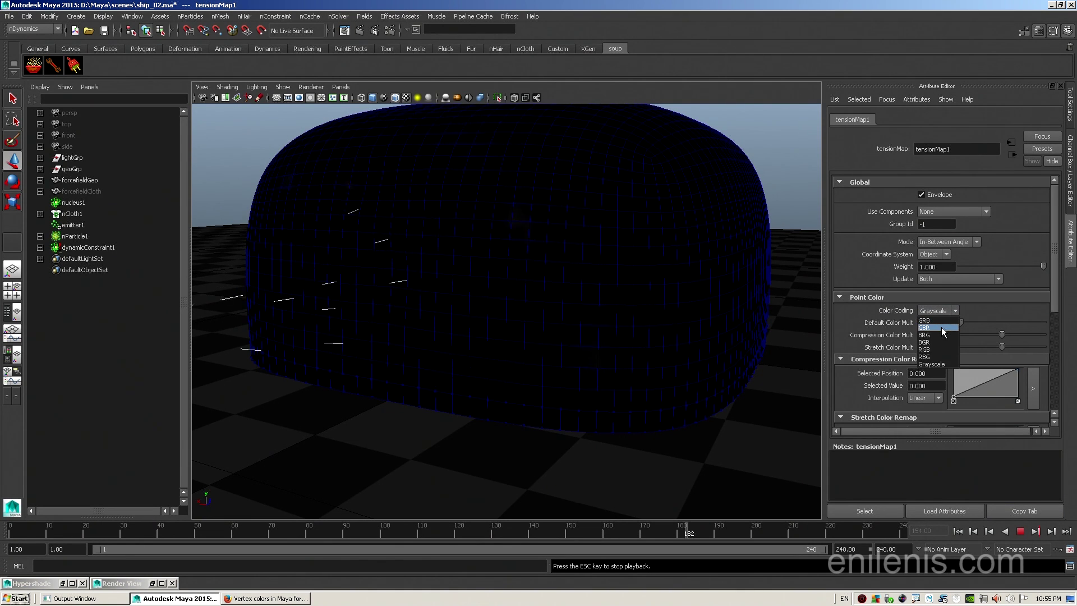
left_click(942, 328)
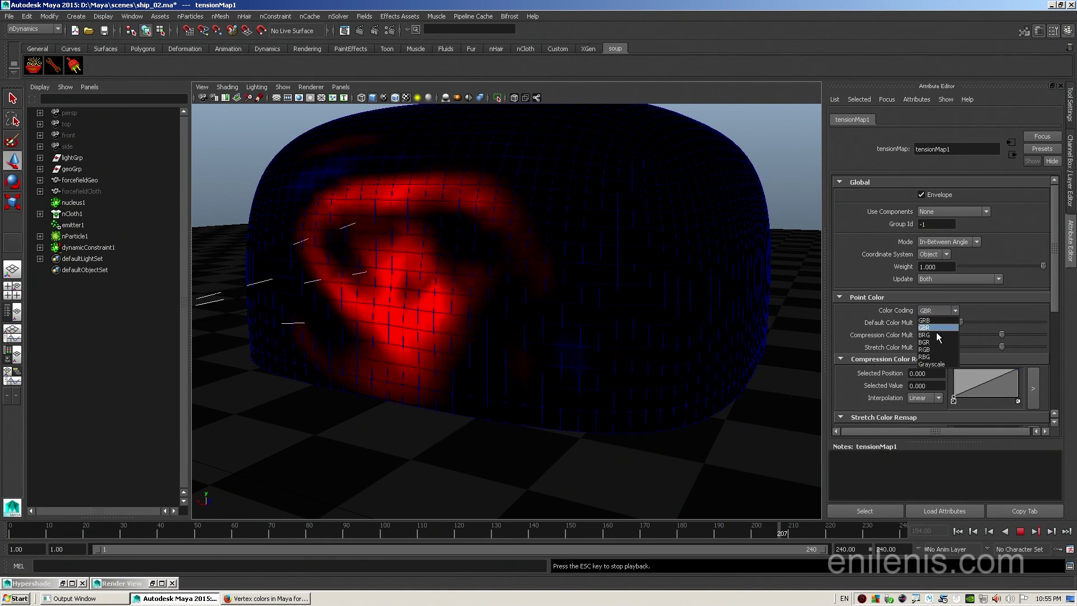
left_click(939, 335)
left_click(945, 311)
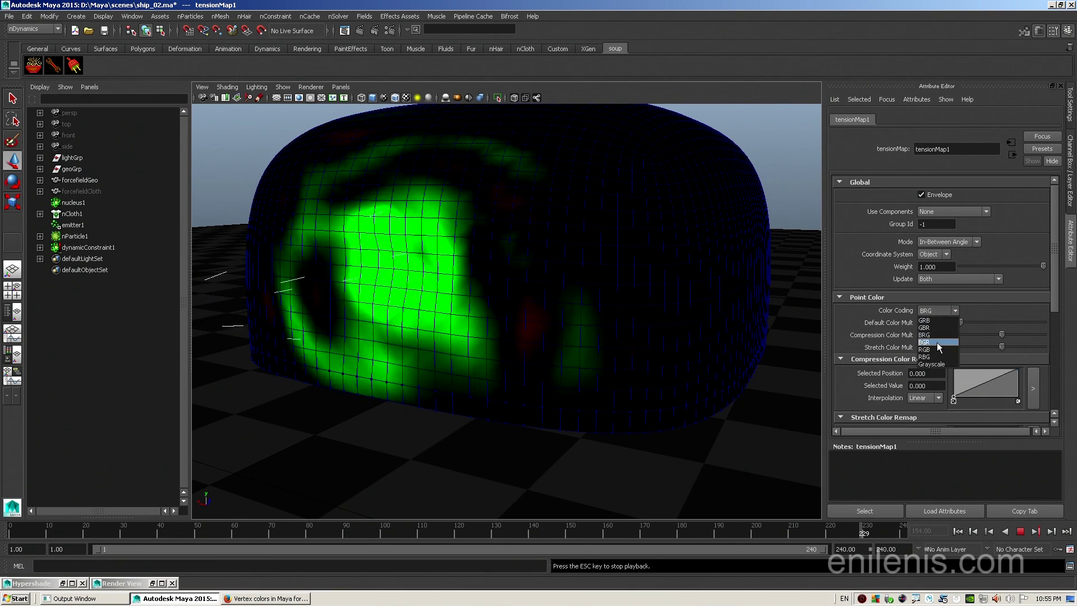
left_click(937, 342)
left_click(944, 310)
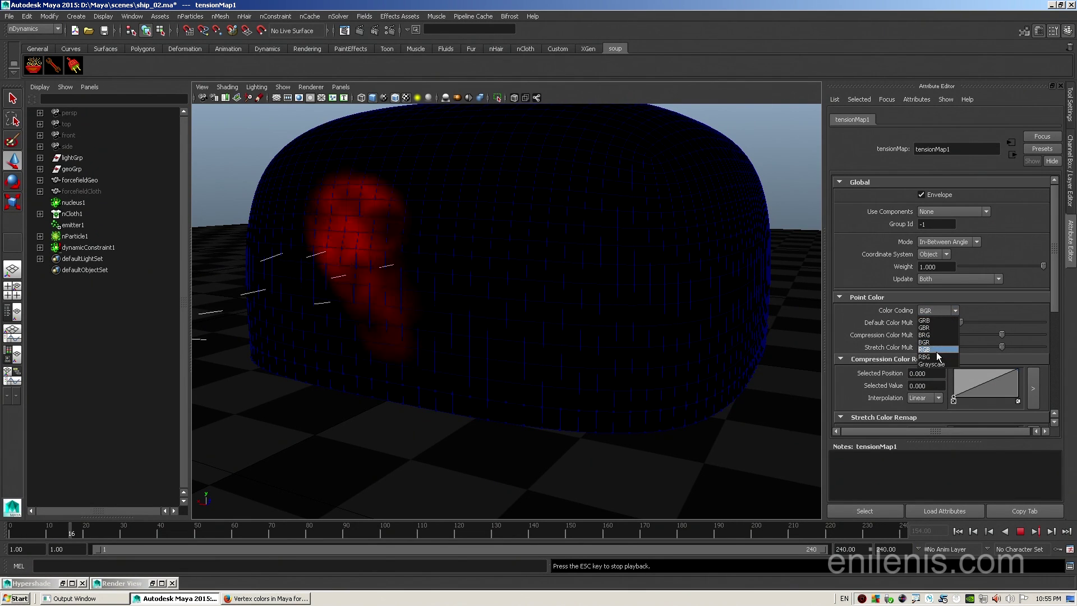
left_click(937, 350)
left_click(947, 311)
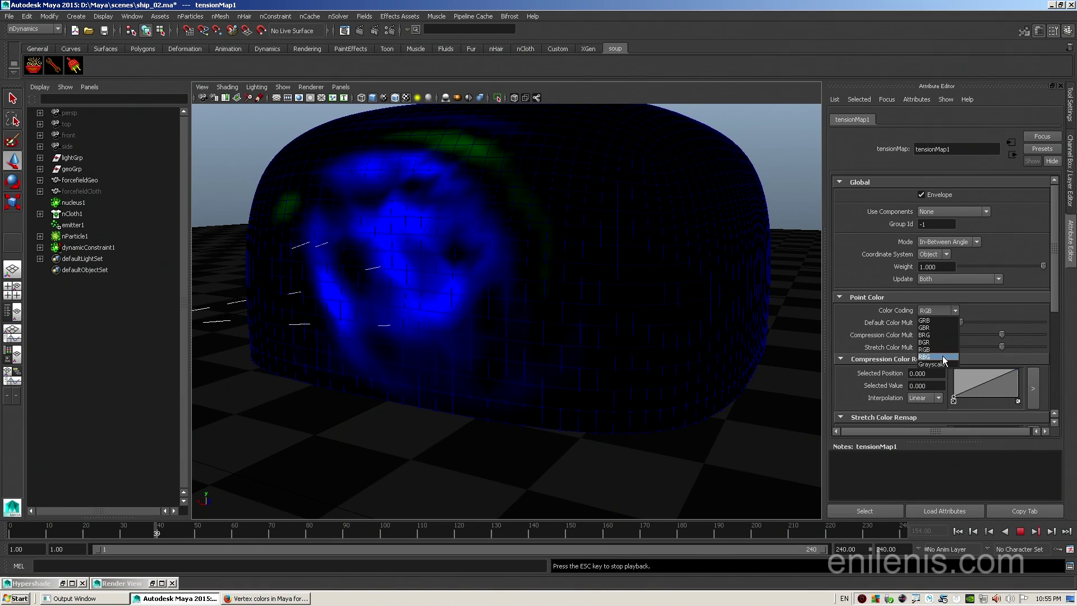
left_click(943, 356)
left_click(943, 312)
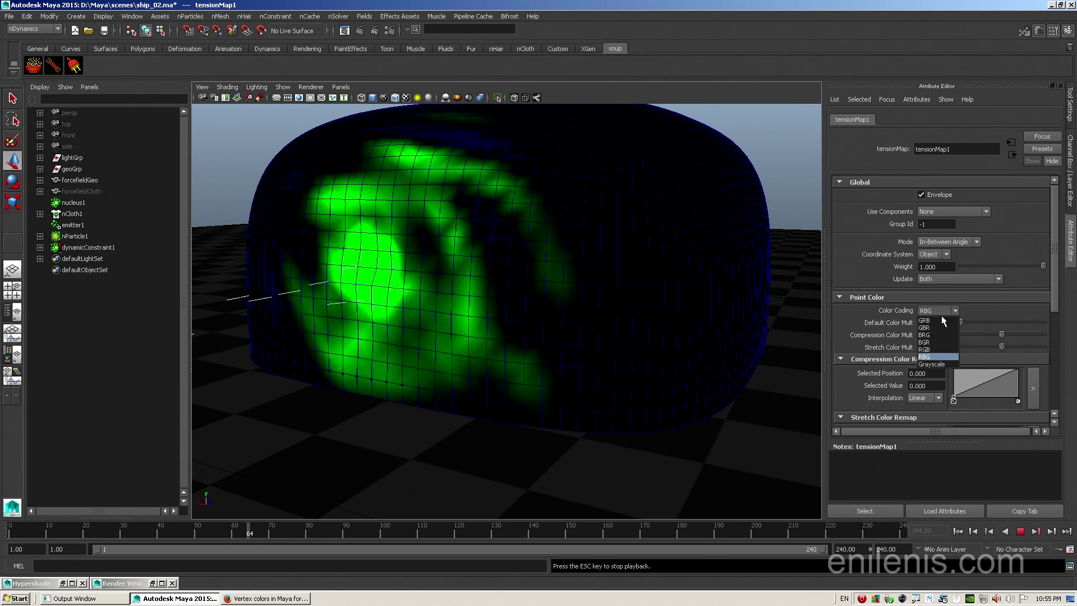
left_click(943, 320)
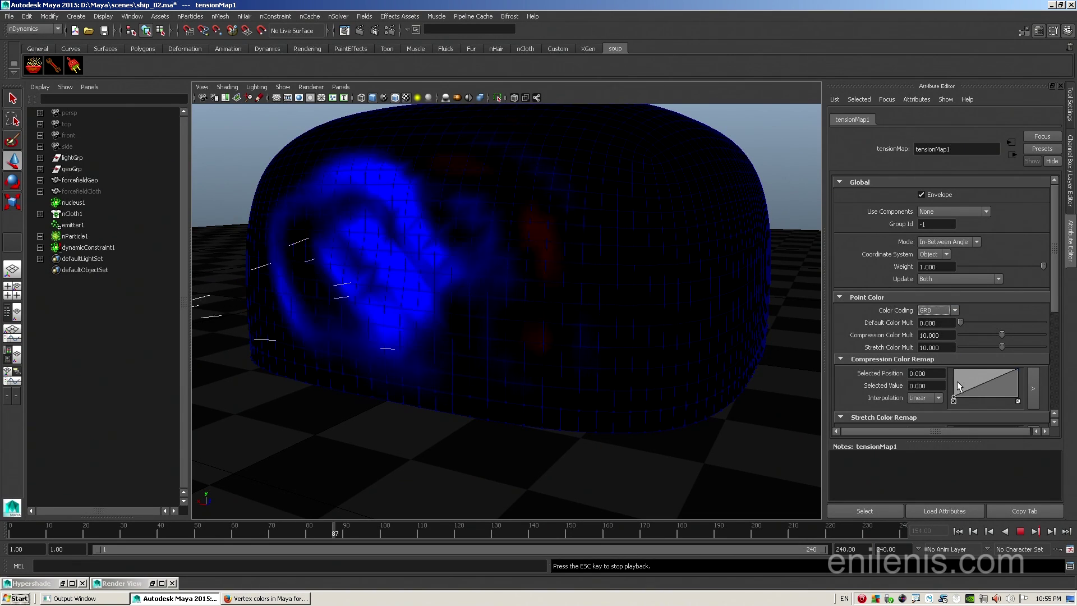
Step: Frame the deforming dome and raise Compression Color Mult to 20
mouse_move(638, 335)
right_mouse_down("alt")
mouse_move(585, 334)
mouse_move(596, 327)
mouse_move(637, 344)
right_mouse_up("alt")
left_click_drag(637, 344, 628, 387, "alt")
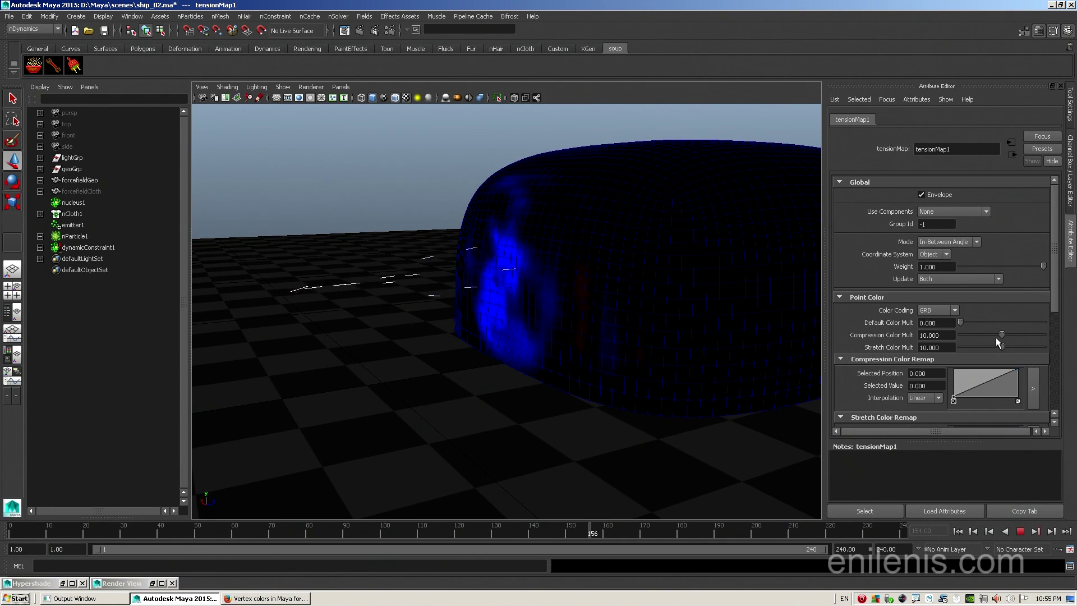
left_click_drag(1001, 335, 1045, 335)
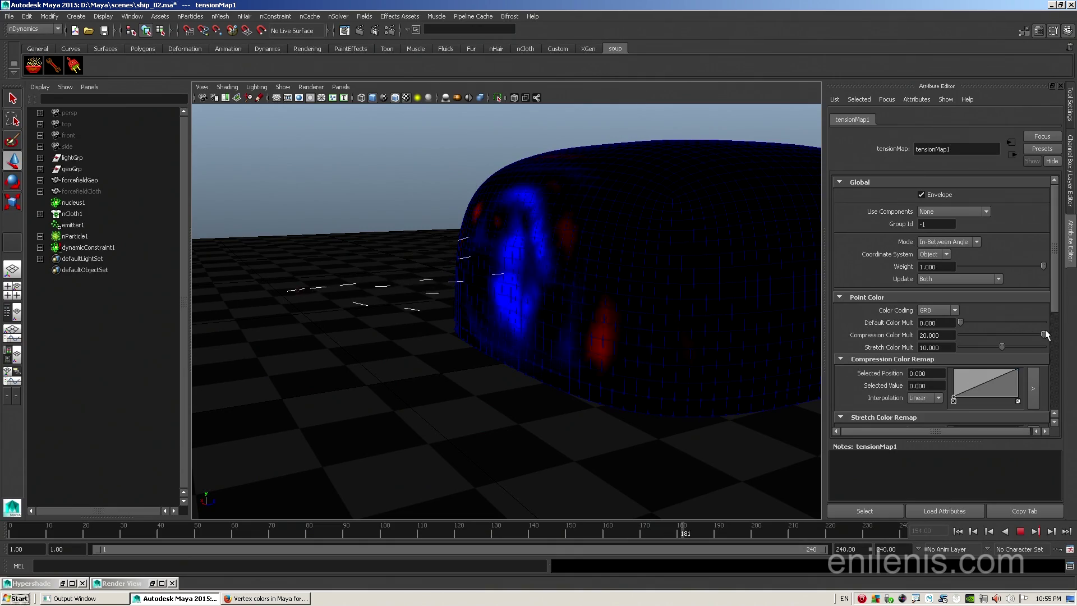